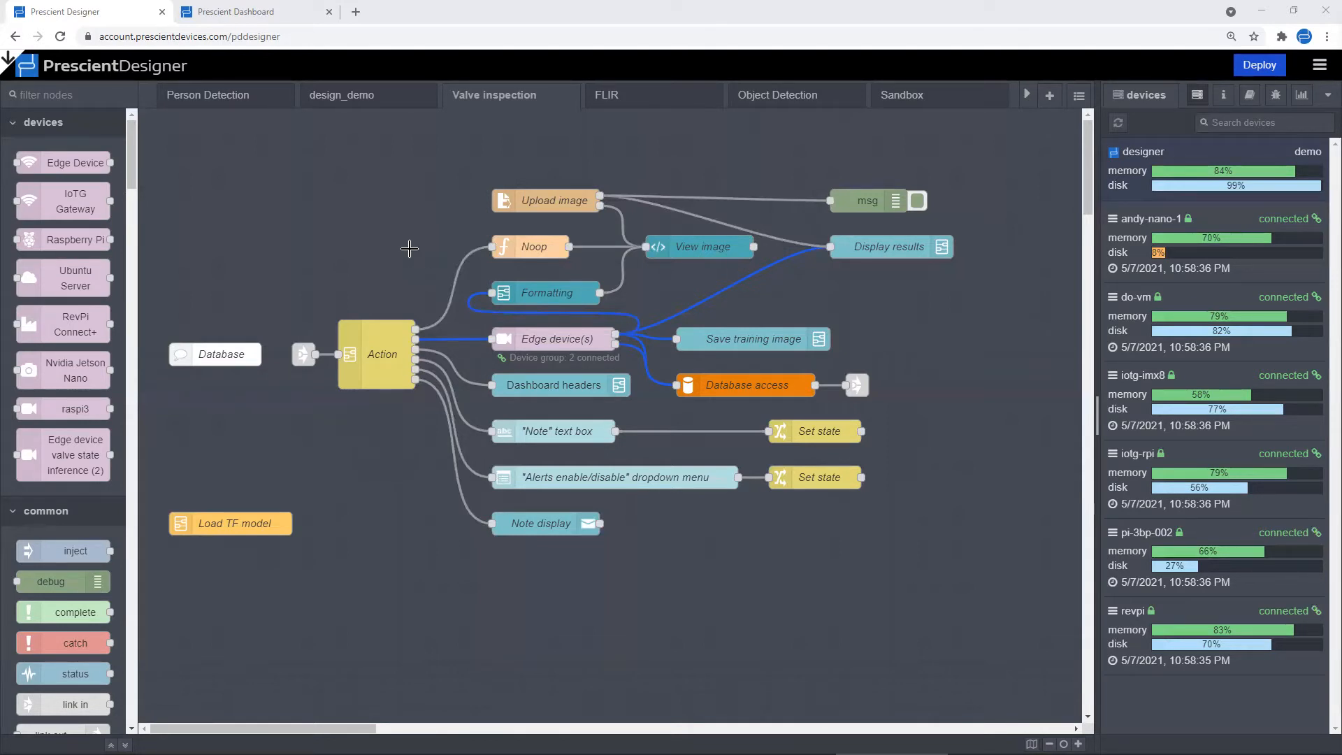
# Look at the dashboard page and inspect the subflow template of the Dashboard headers node in the Valve inspection flow
pyautogui.click(278, 13)
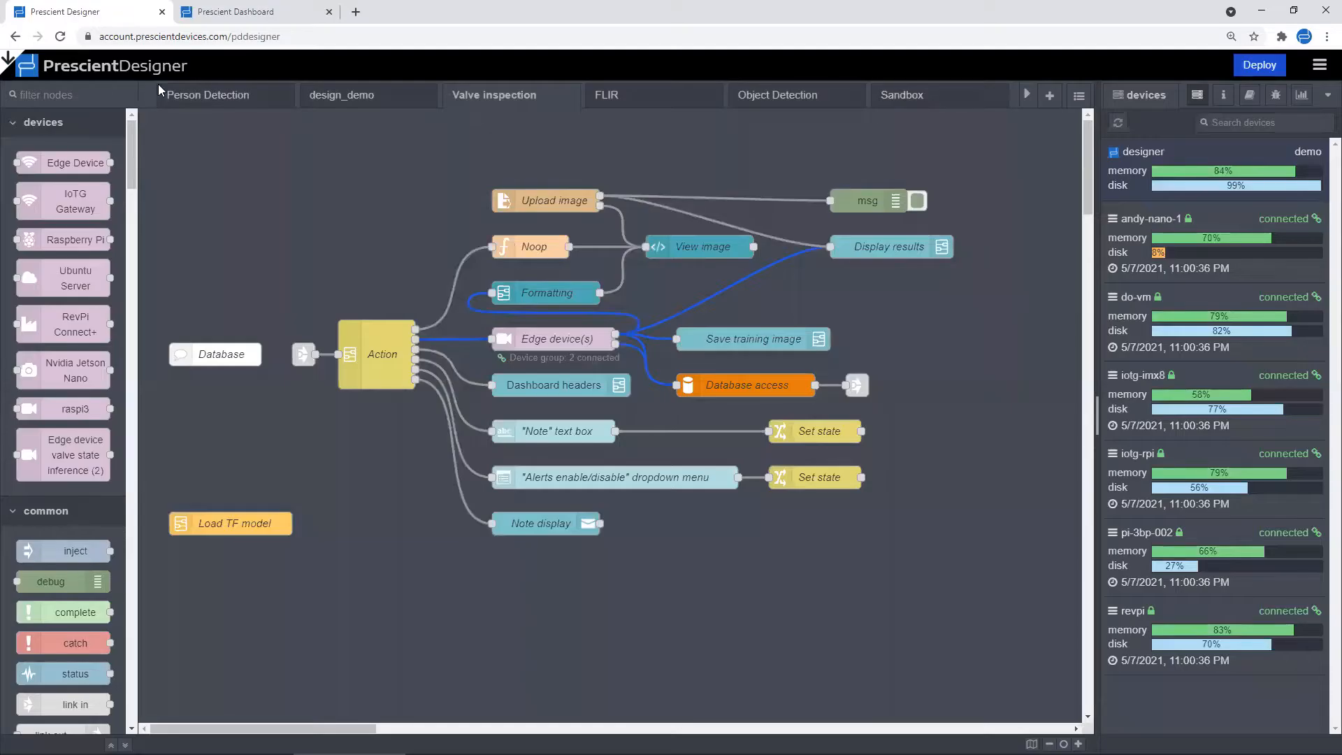
pyautogui.click(98, 12)
pyautogui.doubleClick(585, 386)
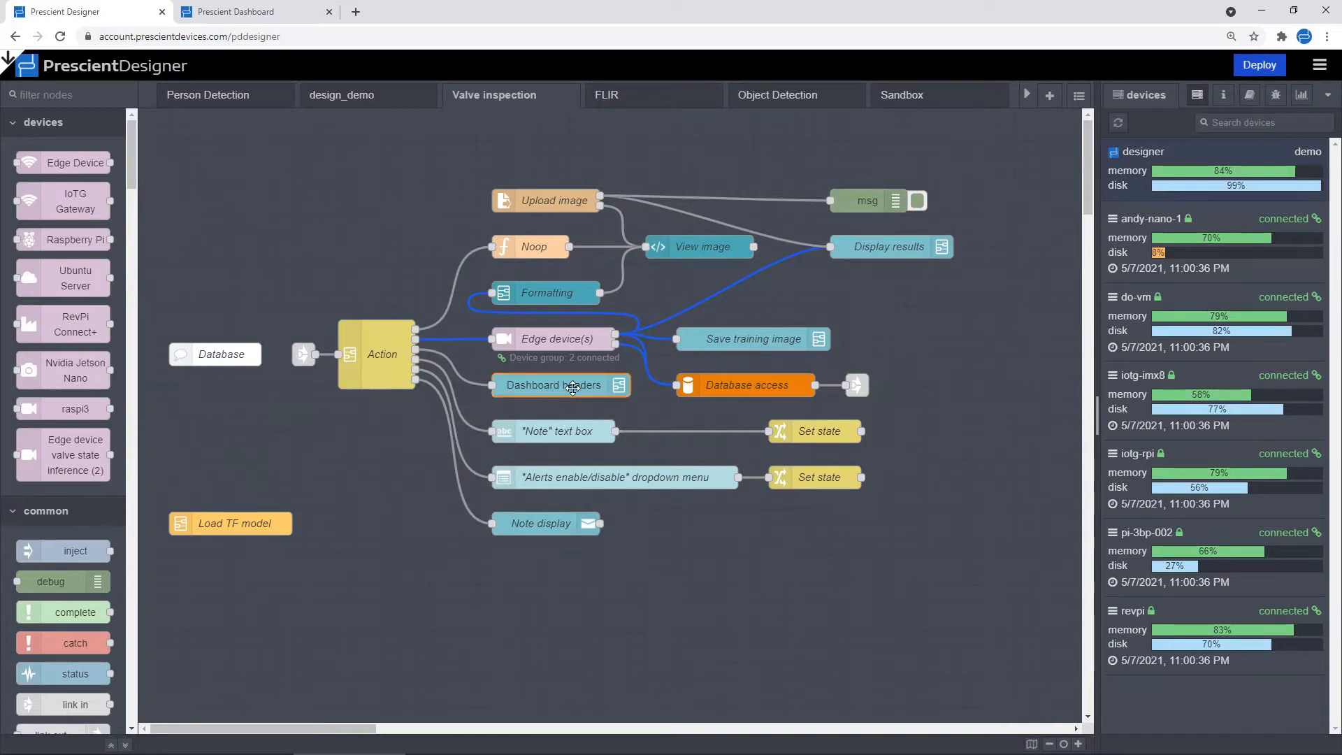
pyautogui.click(786, 131)
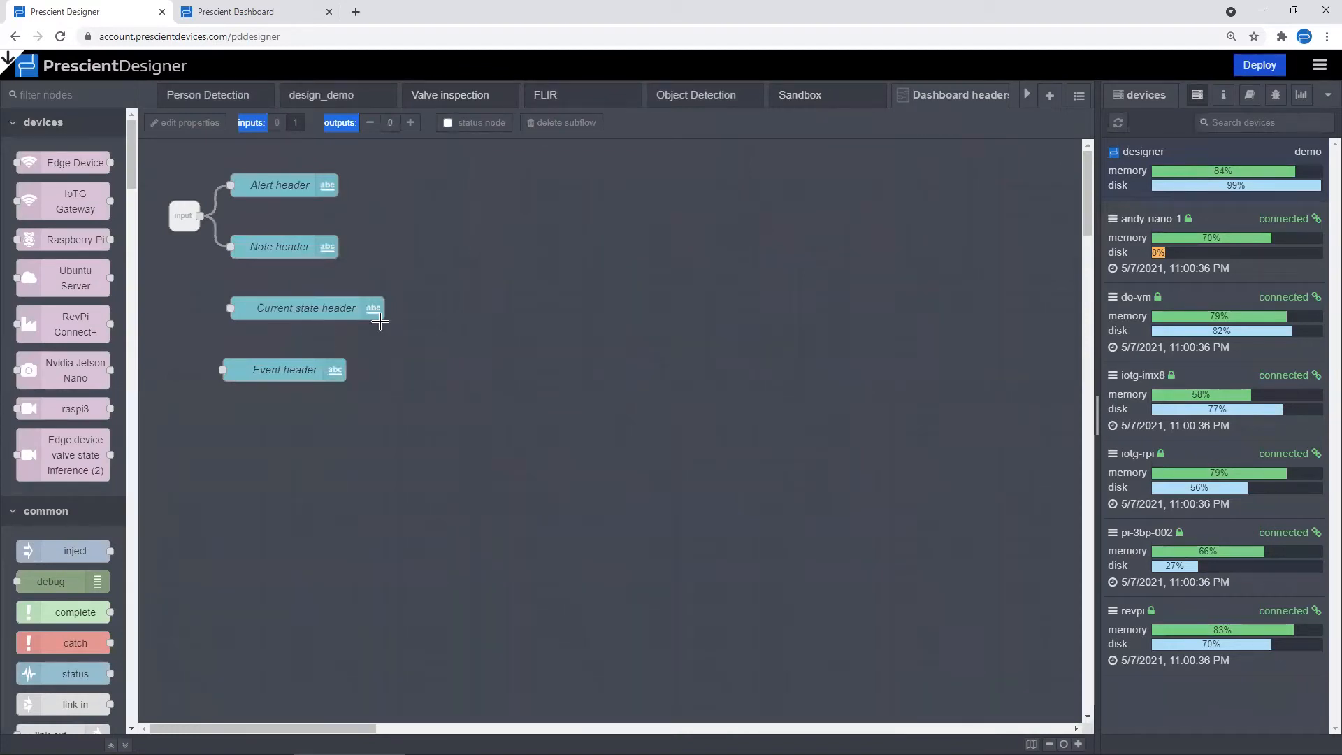
pyautogui.click(1000, 98)
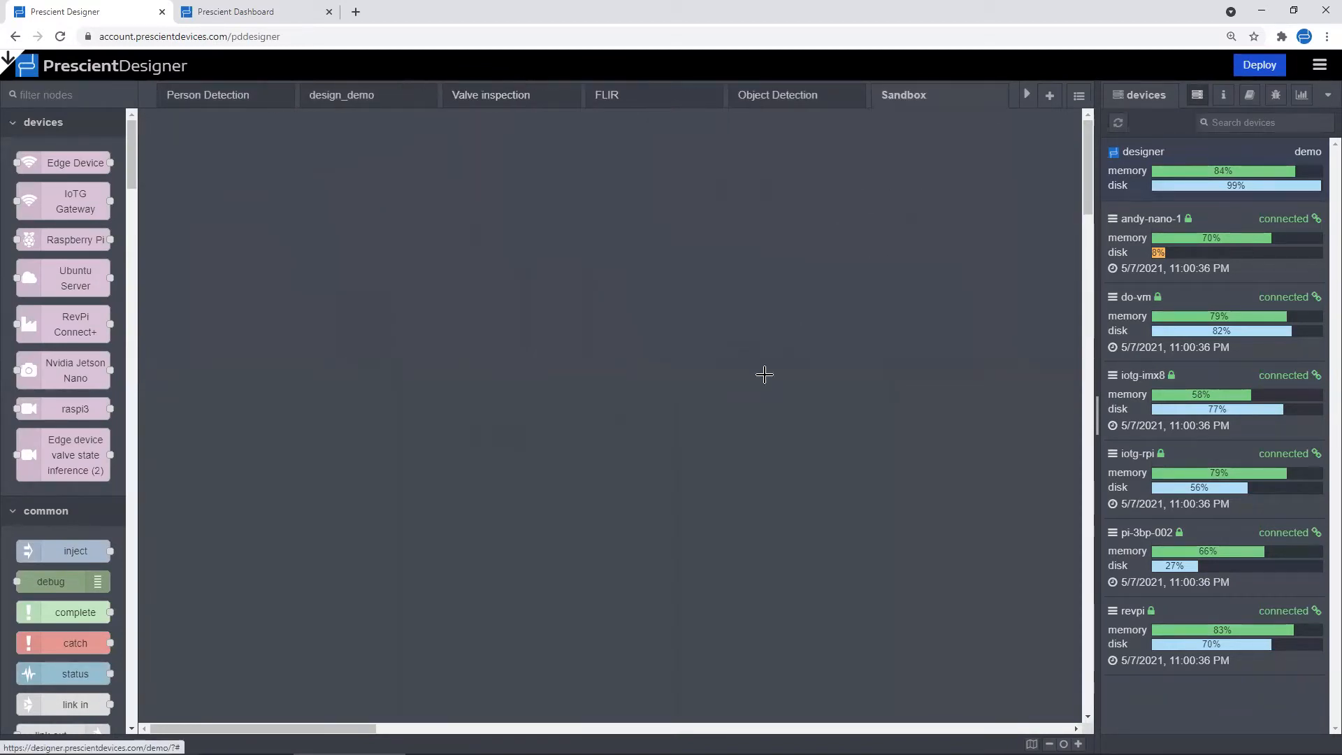
pyautogui.click(499, 104)
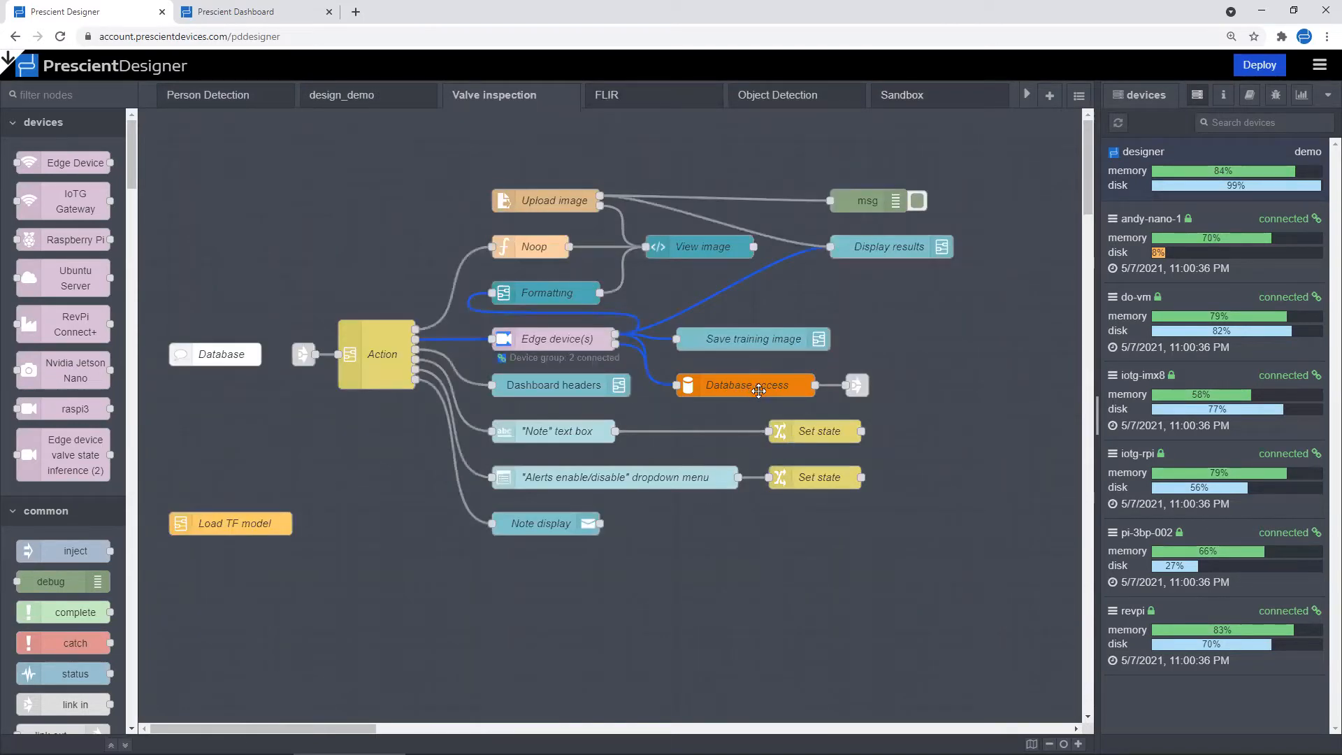
# Inspect the subflow template of the Database access node and its nested "Get valve data from database" subflow, and return to the Valve inspection flow
pyautogui.doubleClick(759, 388)
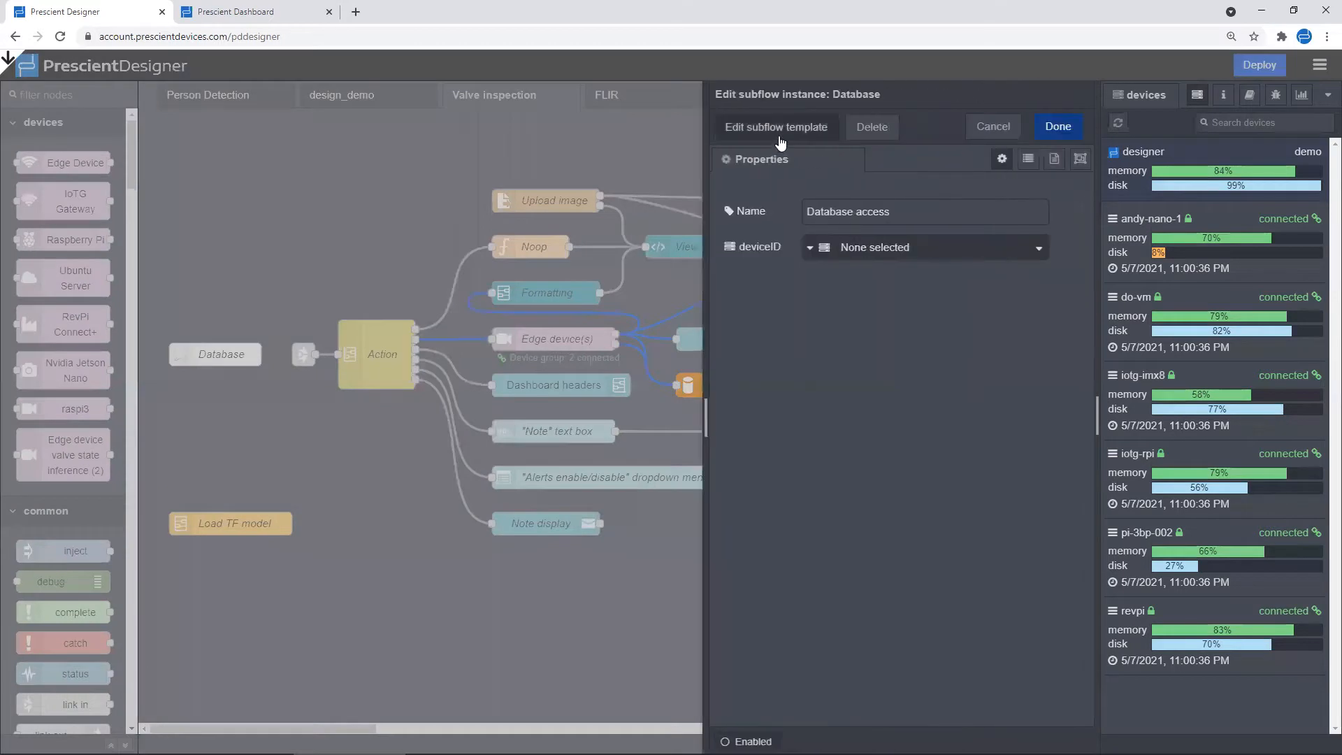
pyautogui.click(774, 134)
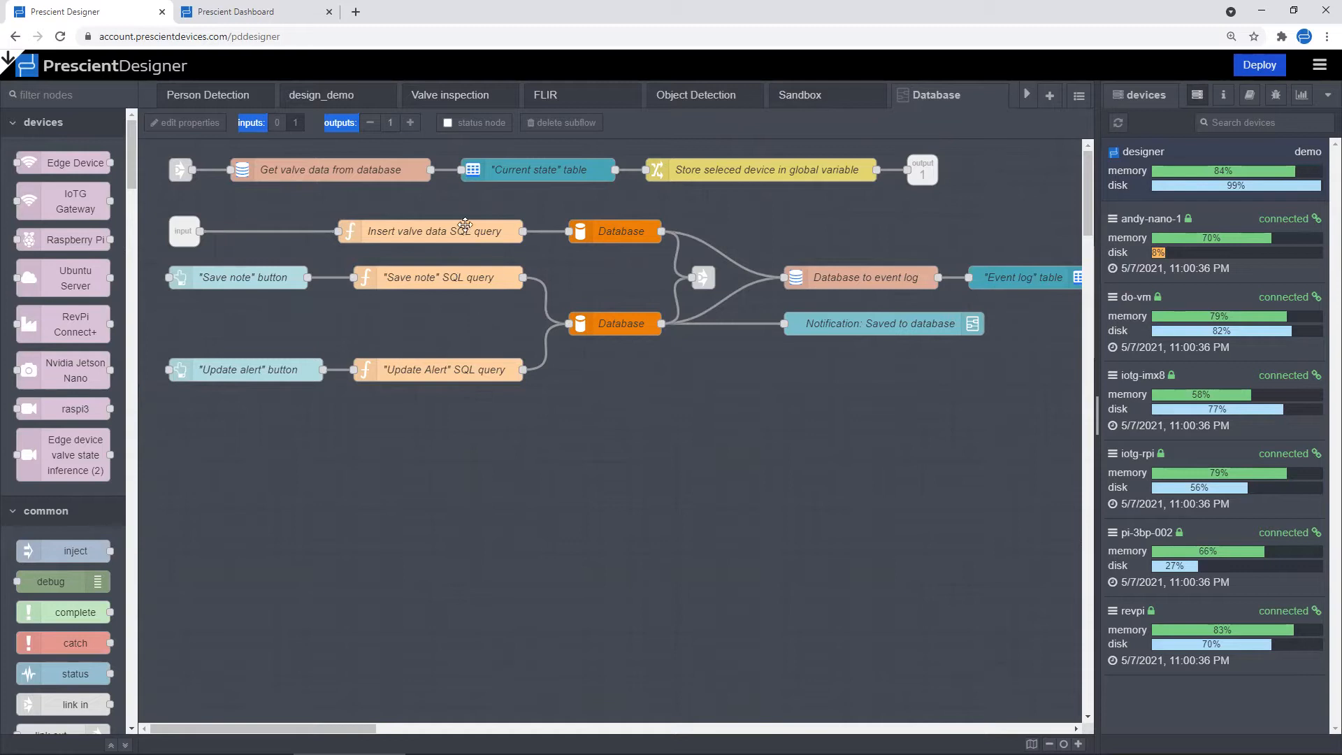
pyautogui.doubleClick(359, 173)
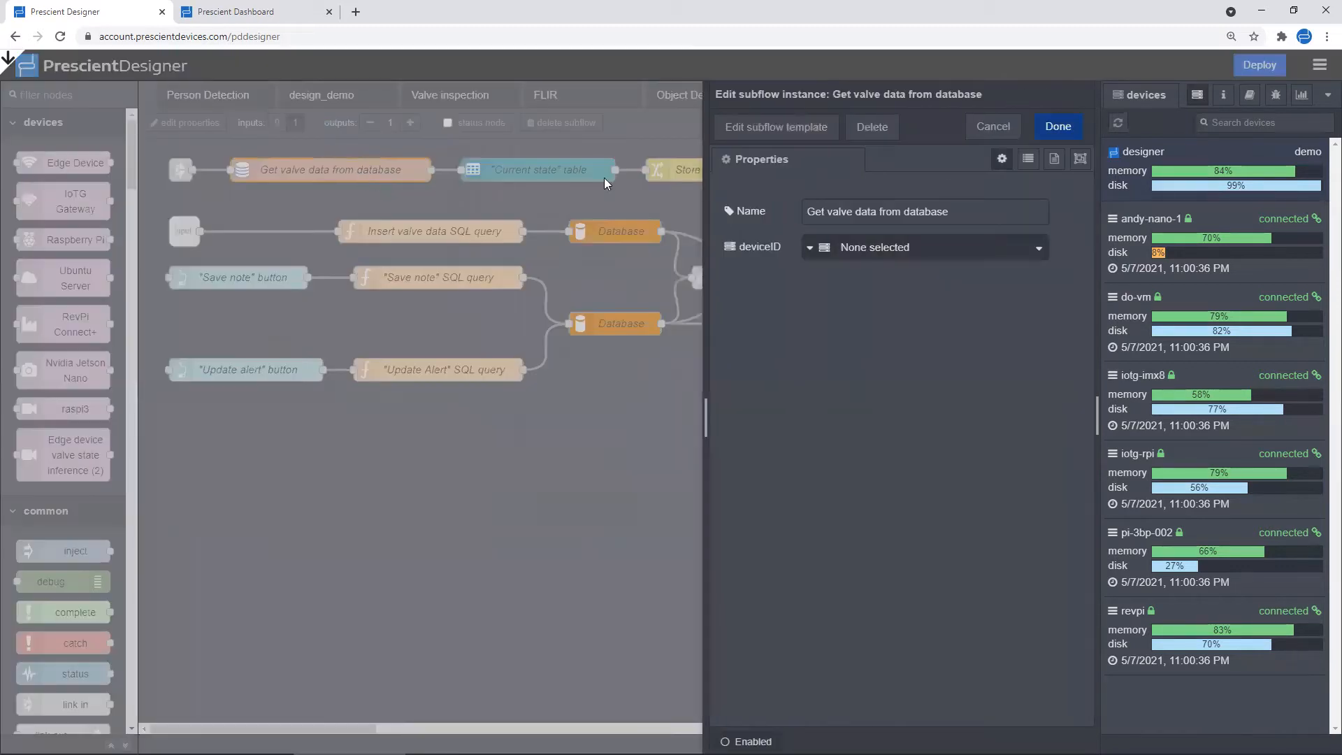
pyautogui.click(798, 136)
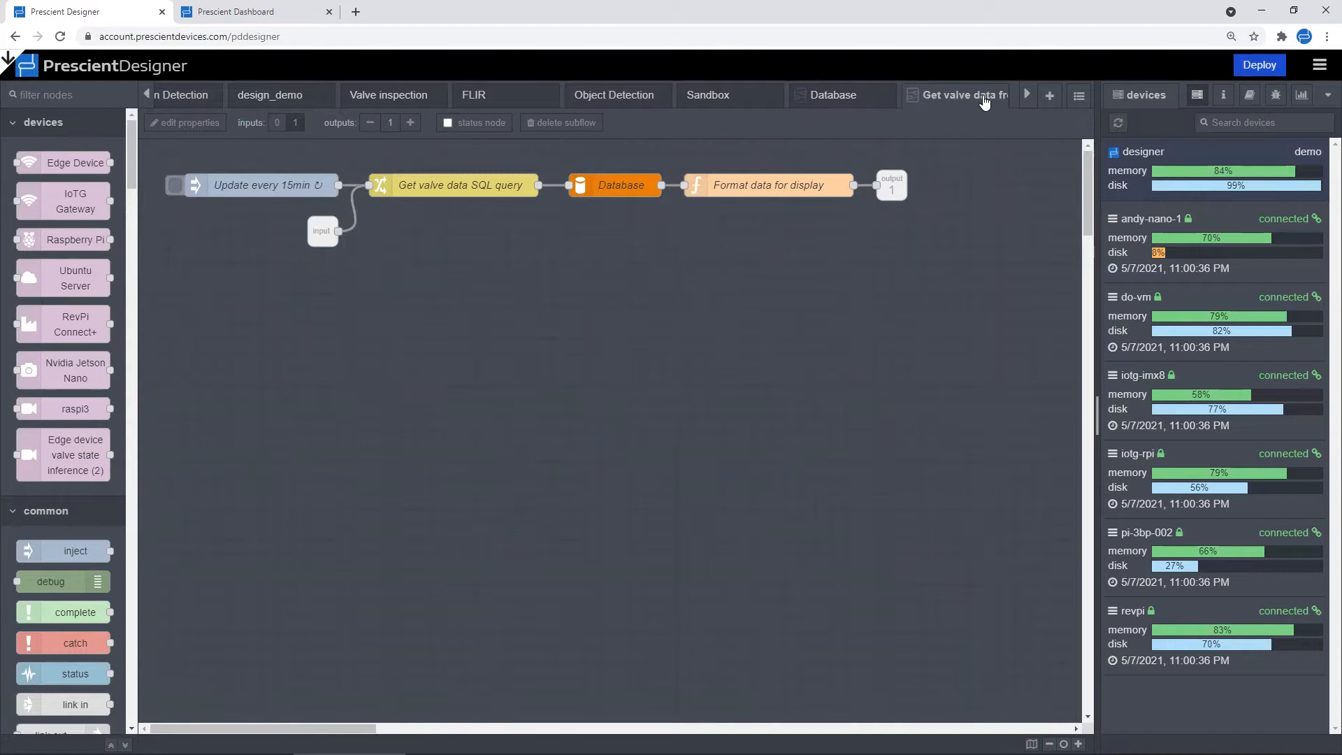
pyautogui.click(1001, 96)
pyautogui.click(1001, 96)
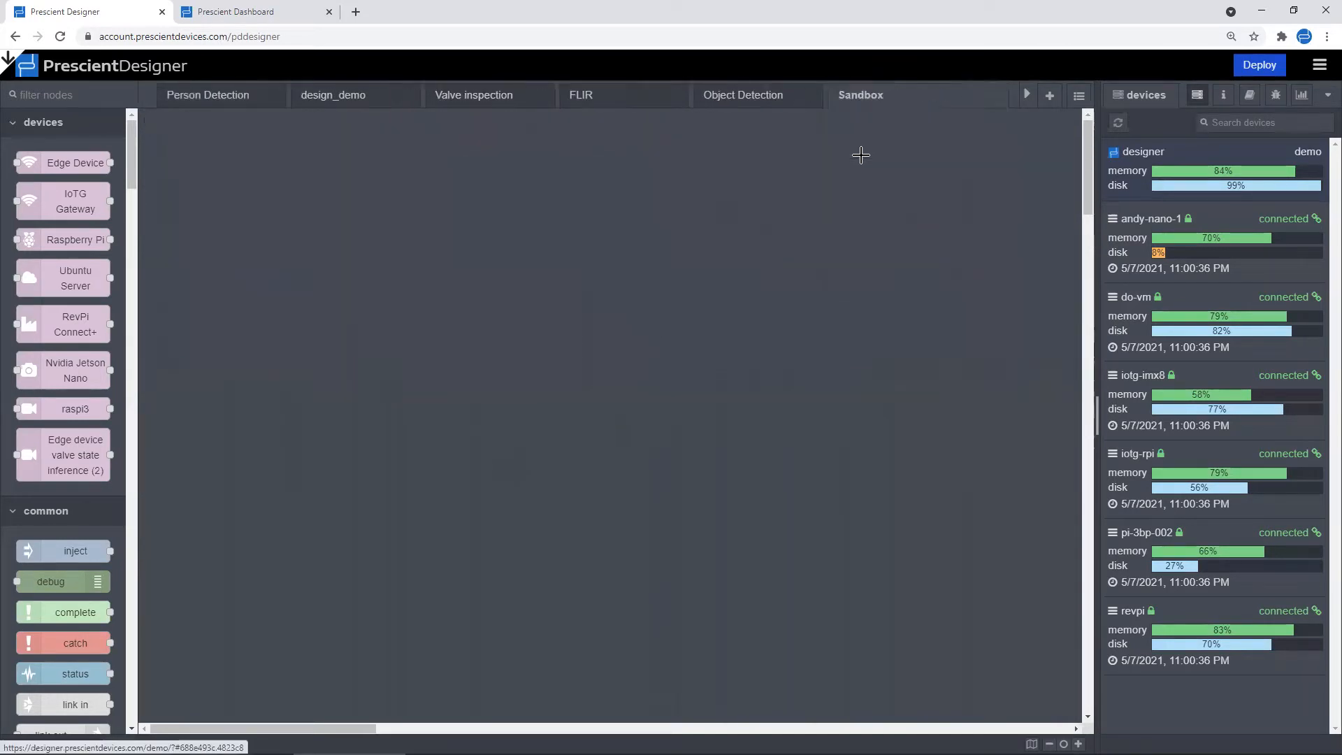
pyautogui.click(517, 104)
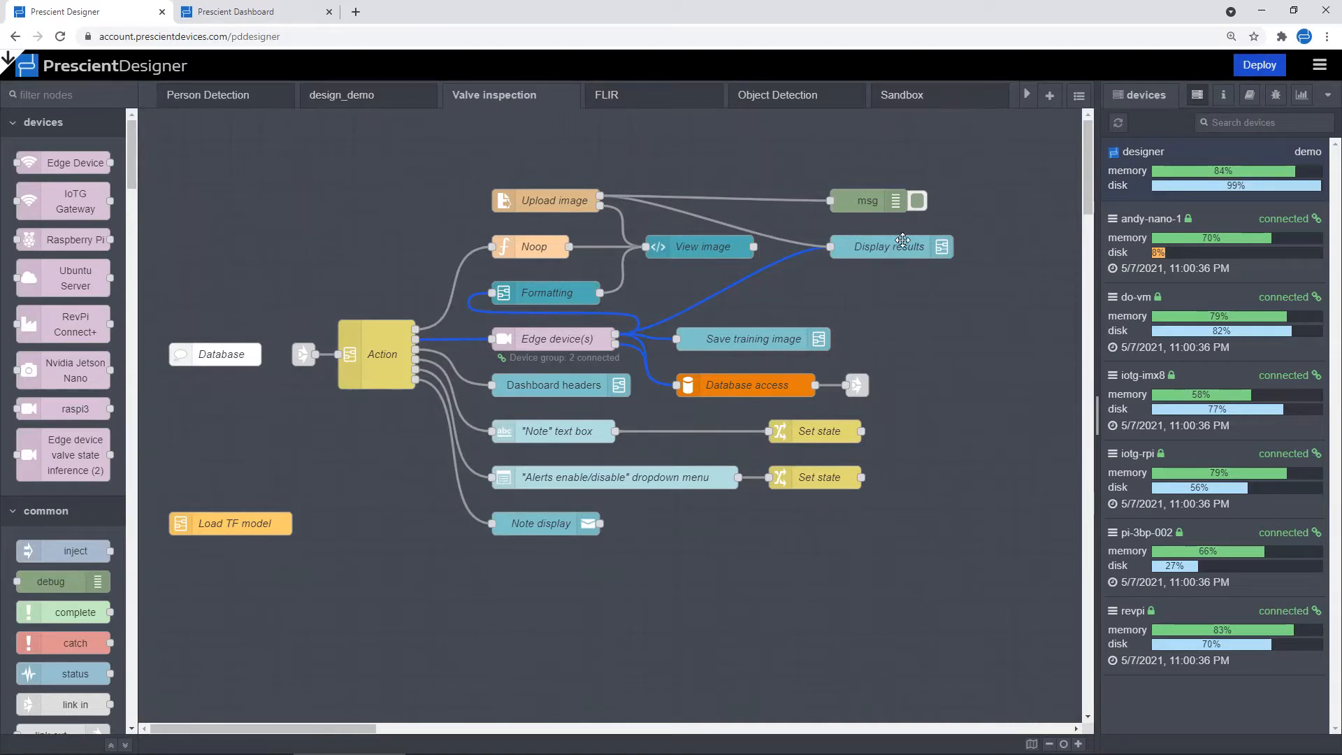
# In the Sandbox flow, add an inject node and a change node, and wire the inject output to the change input
pyautogui.click(952, 106)
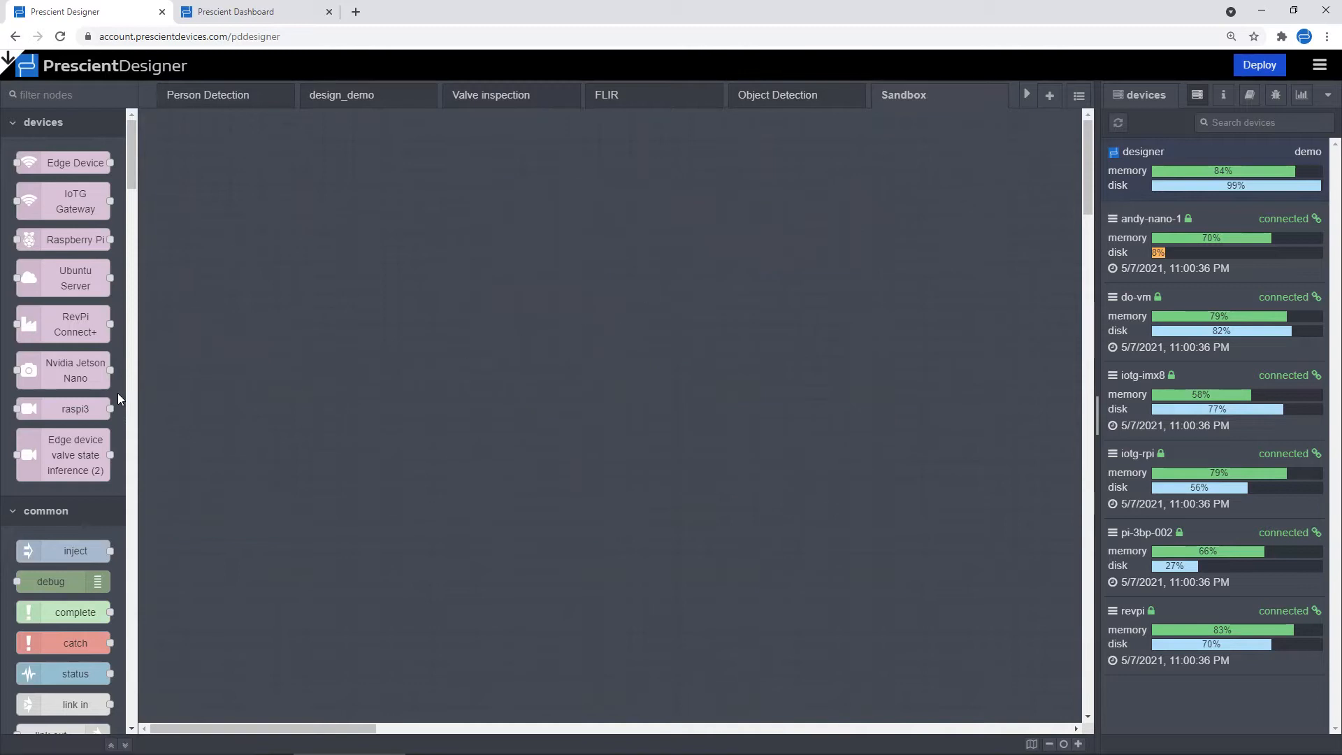
pyautogui.moveTo(138, 544); pyautogui.dragTo(357, 276)
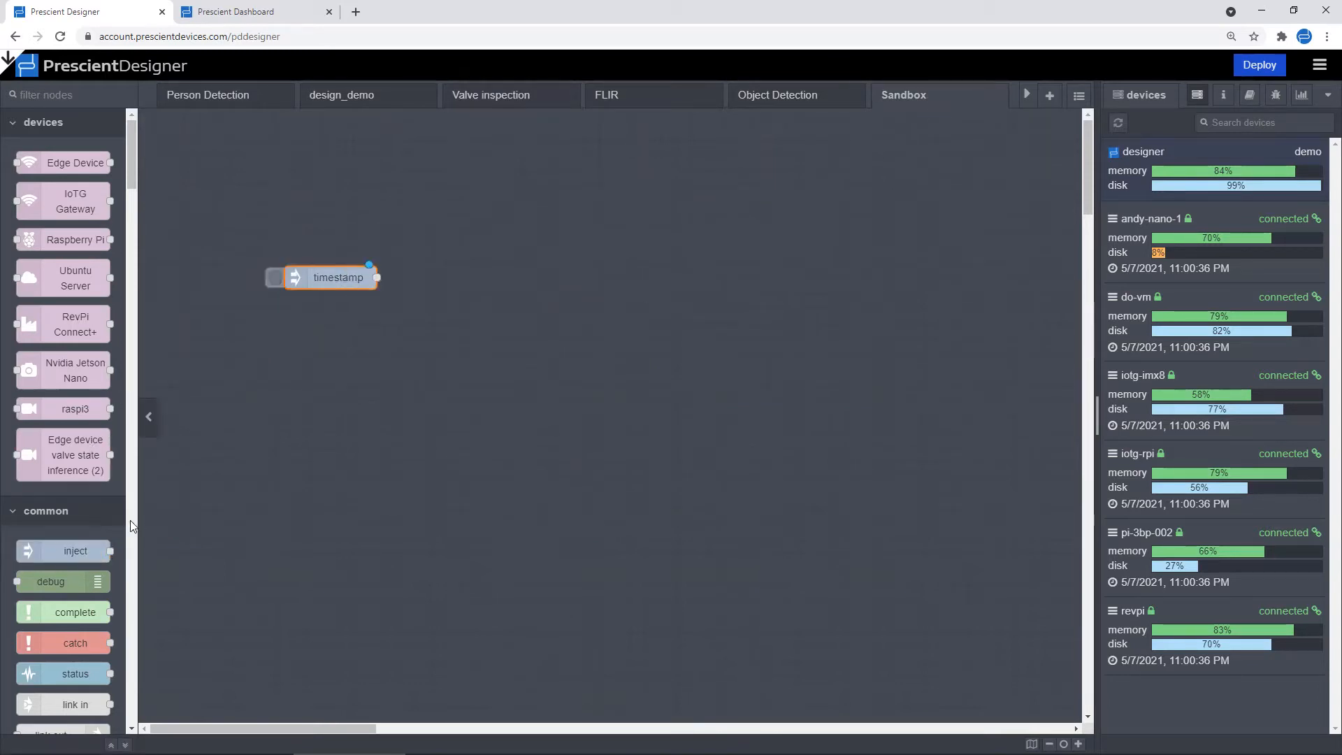
pyautogui.scroll(-3, 80, 521)
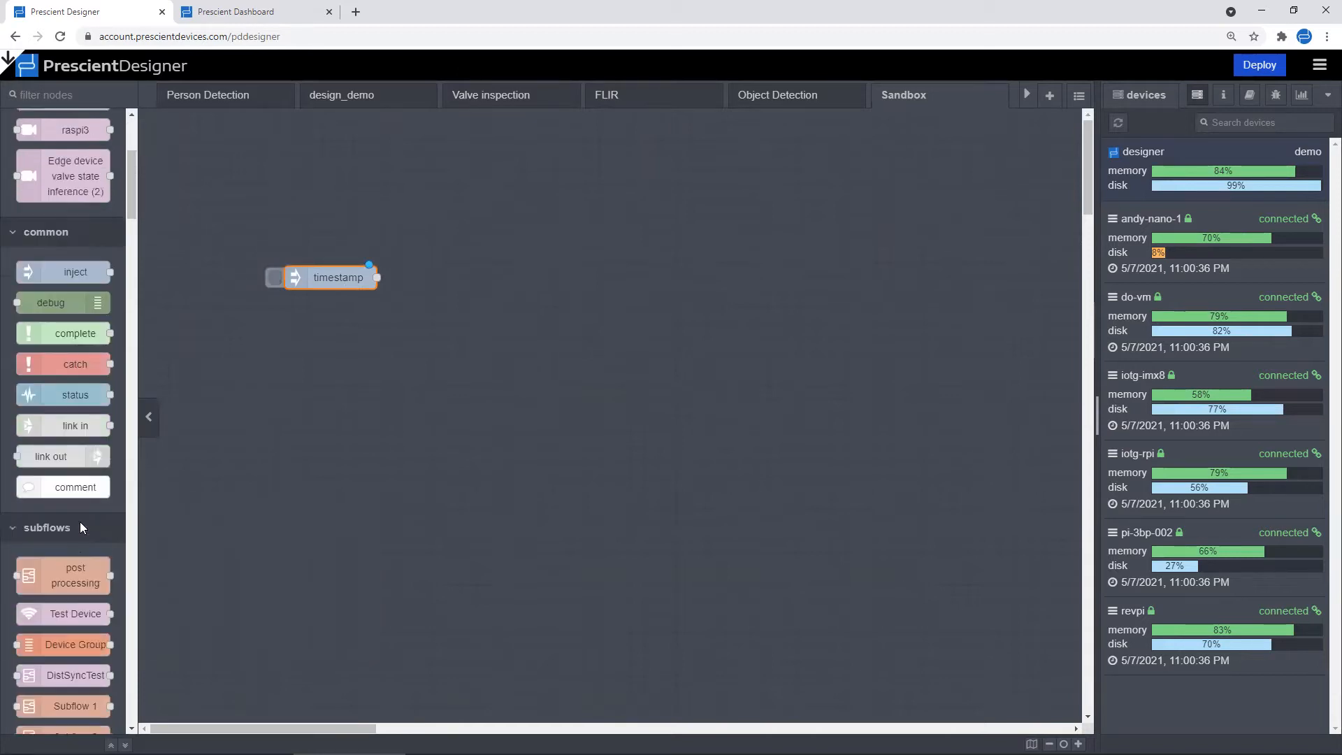
pyautogui.scroll(3, 84, 438)
pyautogui.click(67, 94)
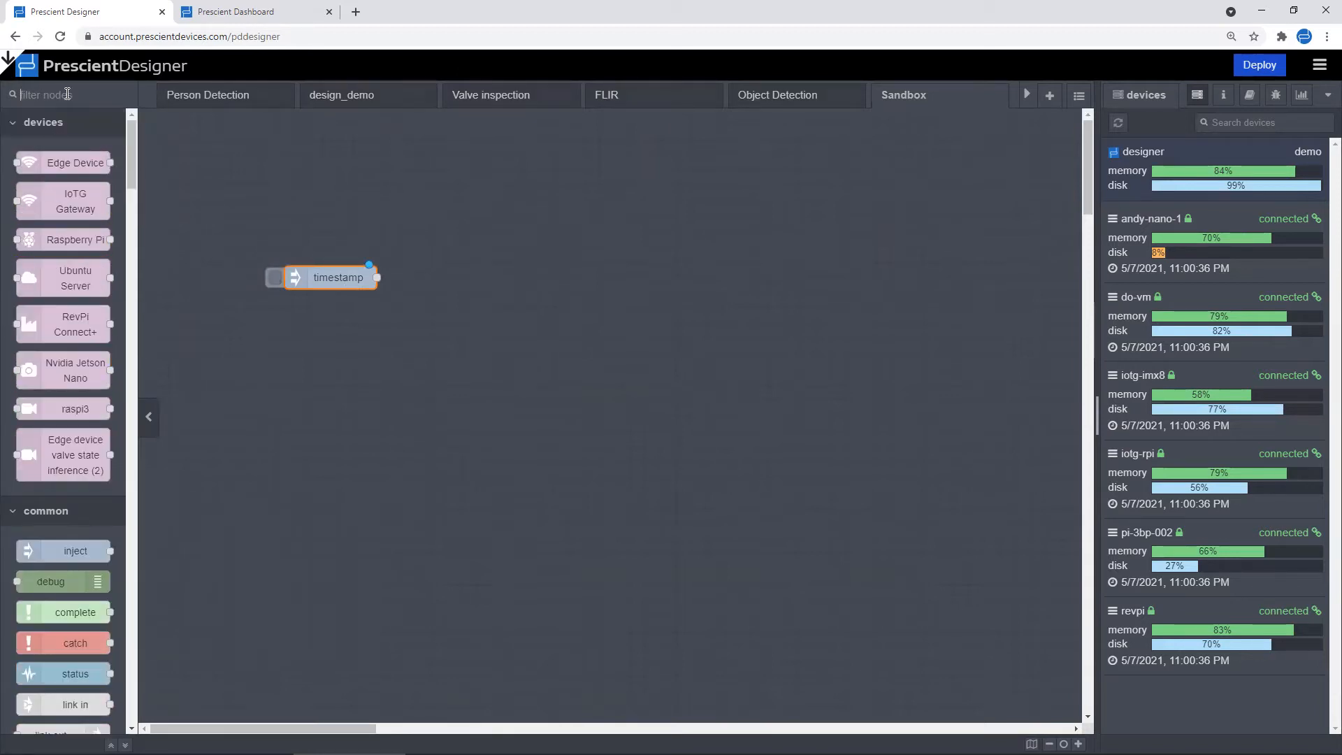
pyautogui.write('change')
pyautogui.moveTo(67, 158); pyautogui.dragTo(504, 276)
pyautogui.moveTo(377, 277); pyautogui.dragTo(442, 279)
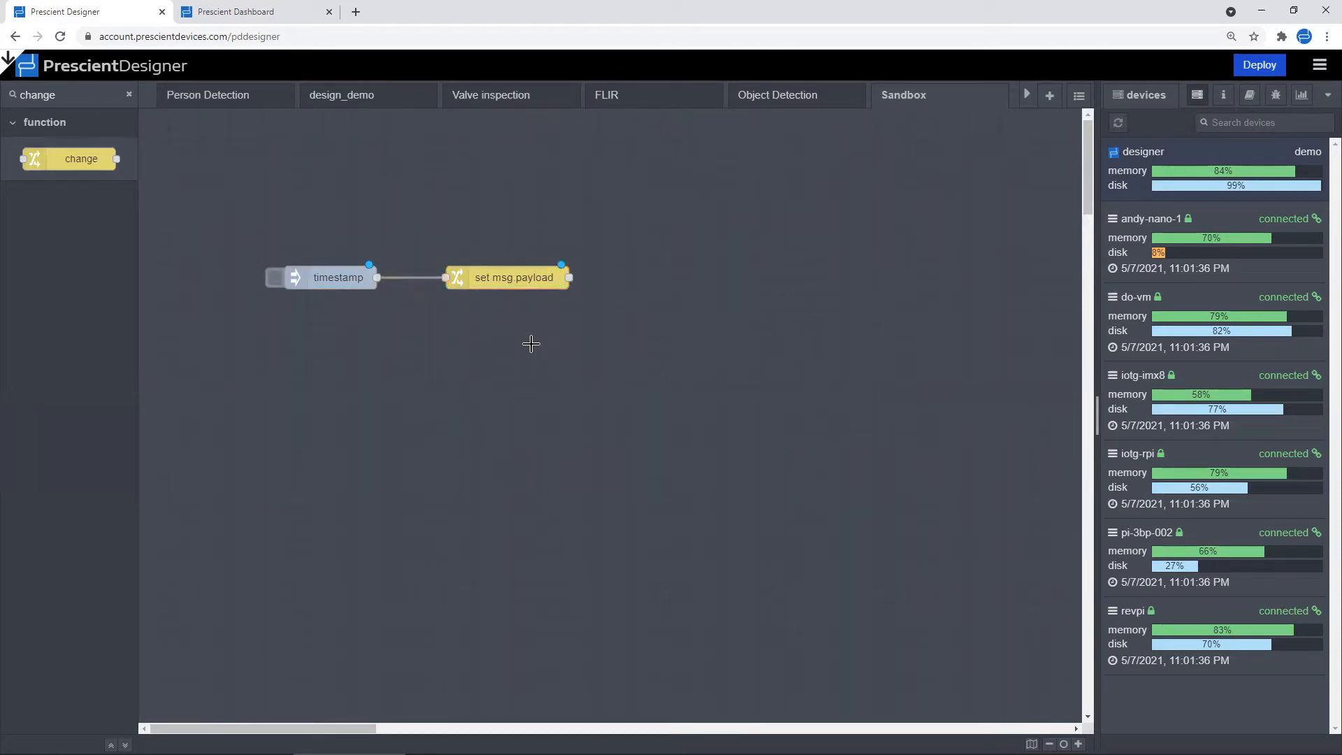
# Convert the change node in the Sandbox flow into a subflow
pyautogui.doubleClick(525, 272)
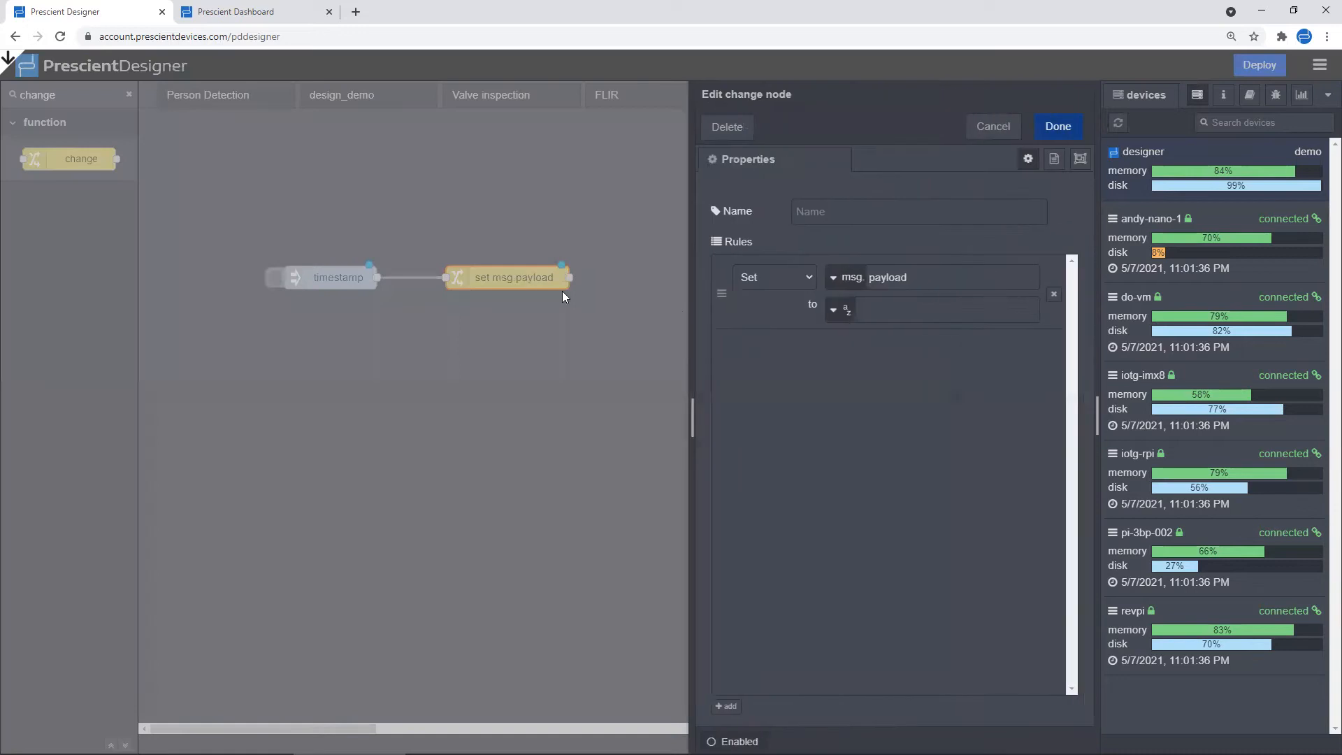
pyautogui.click(993, 126)
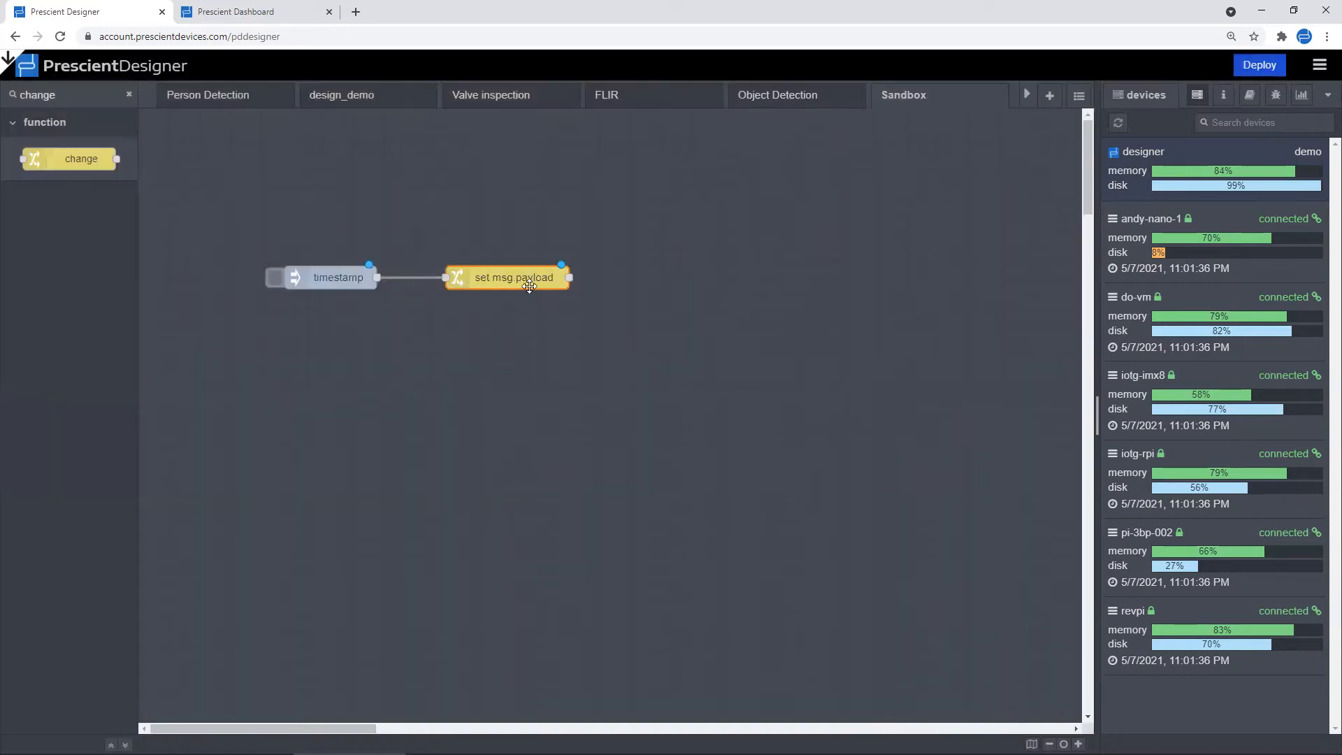
pyautogui.moveTo(608, 229); pyautogui.dragTo(391, 325)
pyautogui.click(1319, 69)
pyautogui.moveTo(1223, 242)
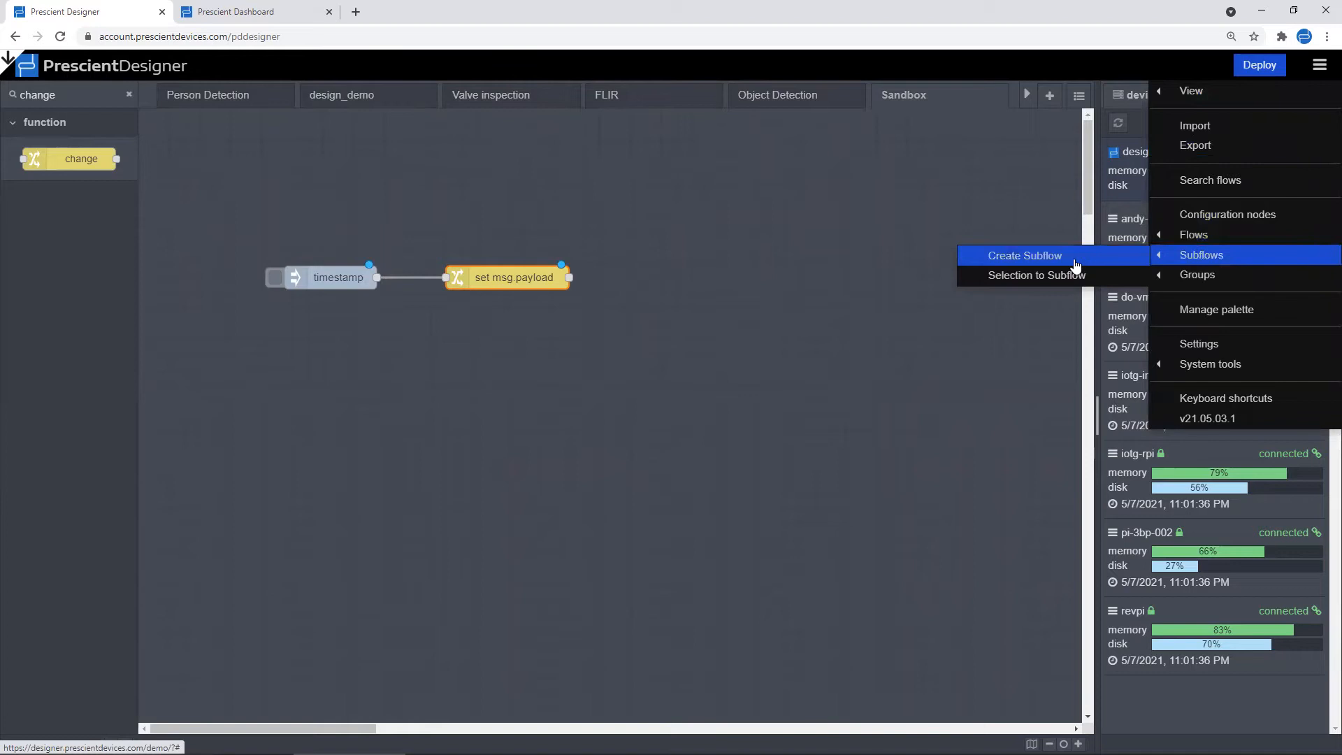
pyautogui.click(1050, 277)
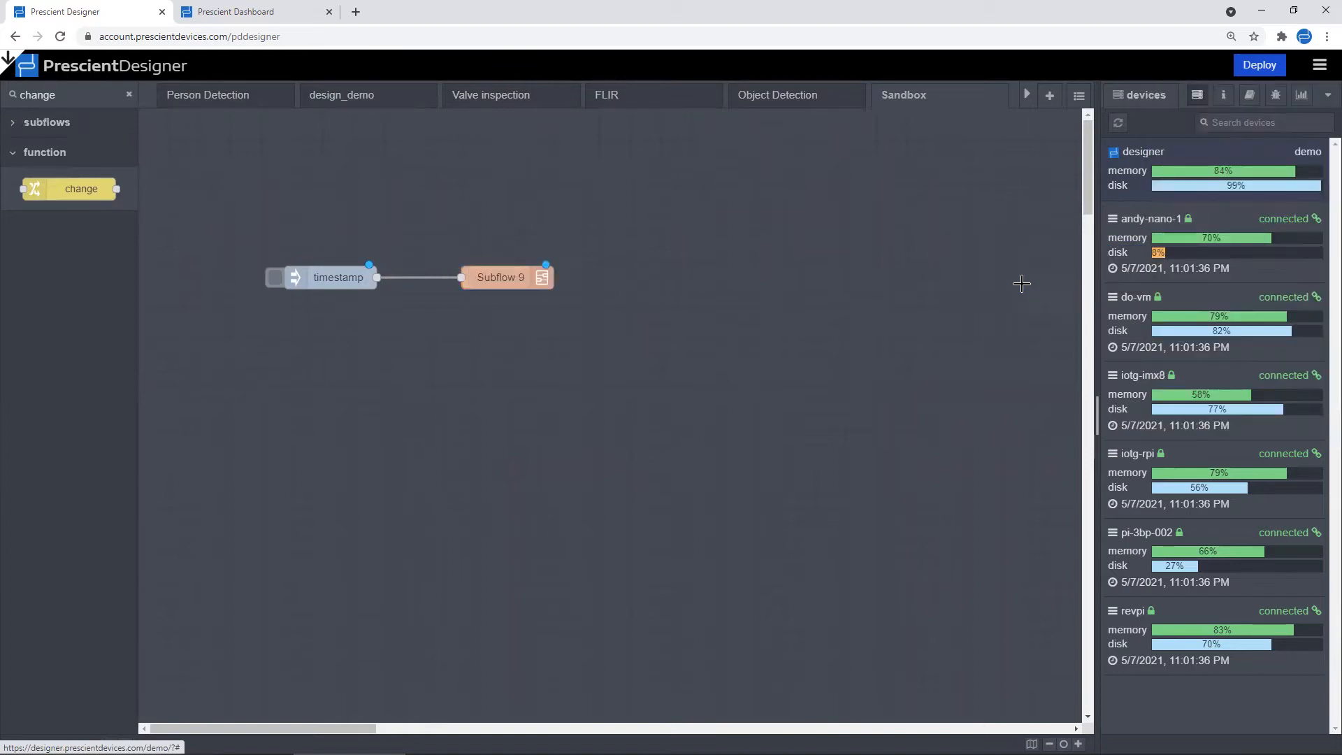
# In the new subflow's template, add one output after the change node and wire the change node to it
pyautogui.click(501, 278)
pyautogui.doubleClick(501, 278)
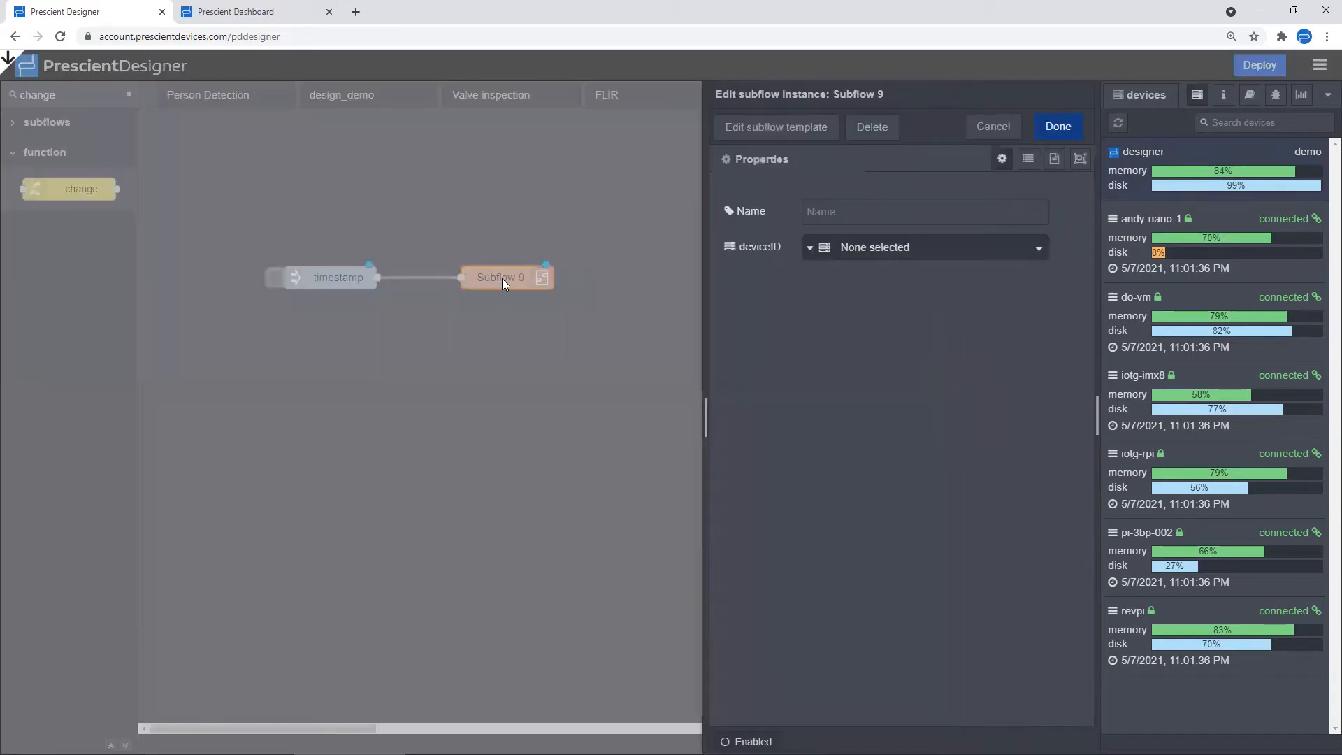
pyautogui.click(776, 126)
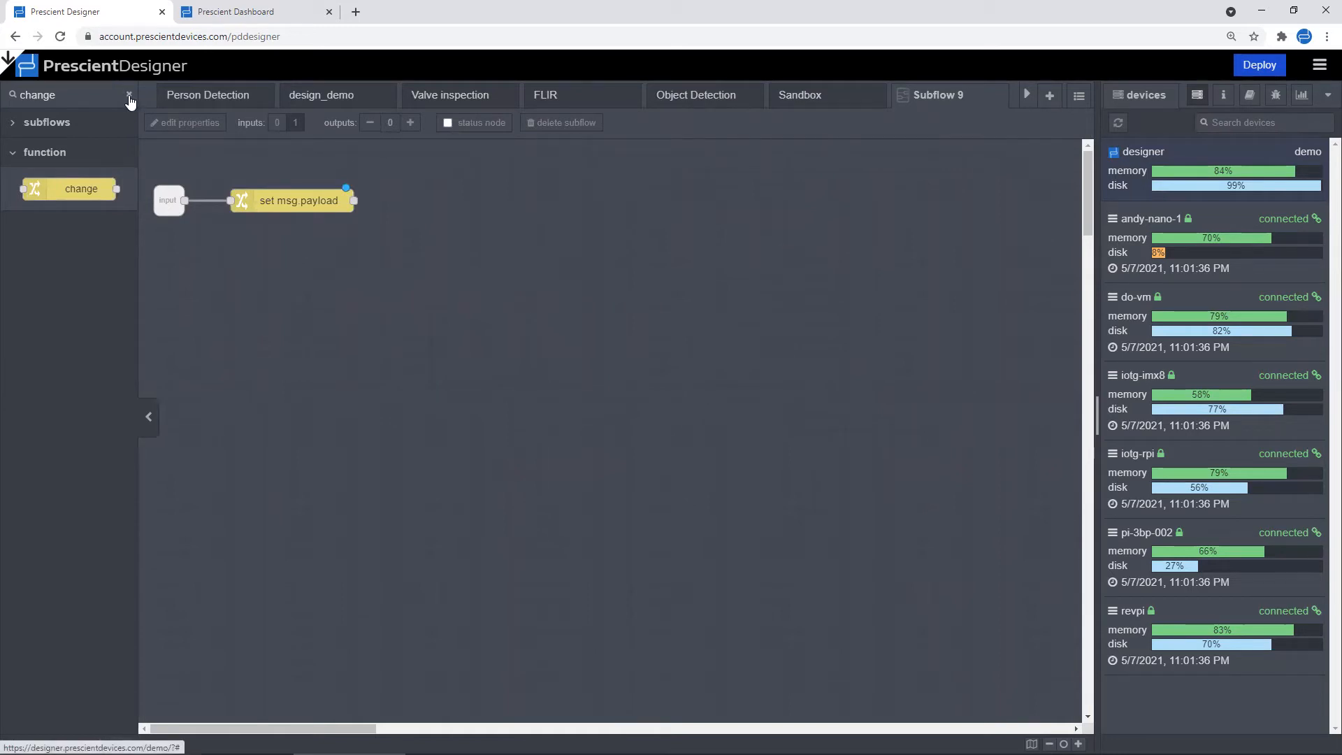
pyautogui.click(129, 101)
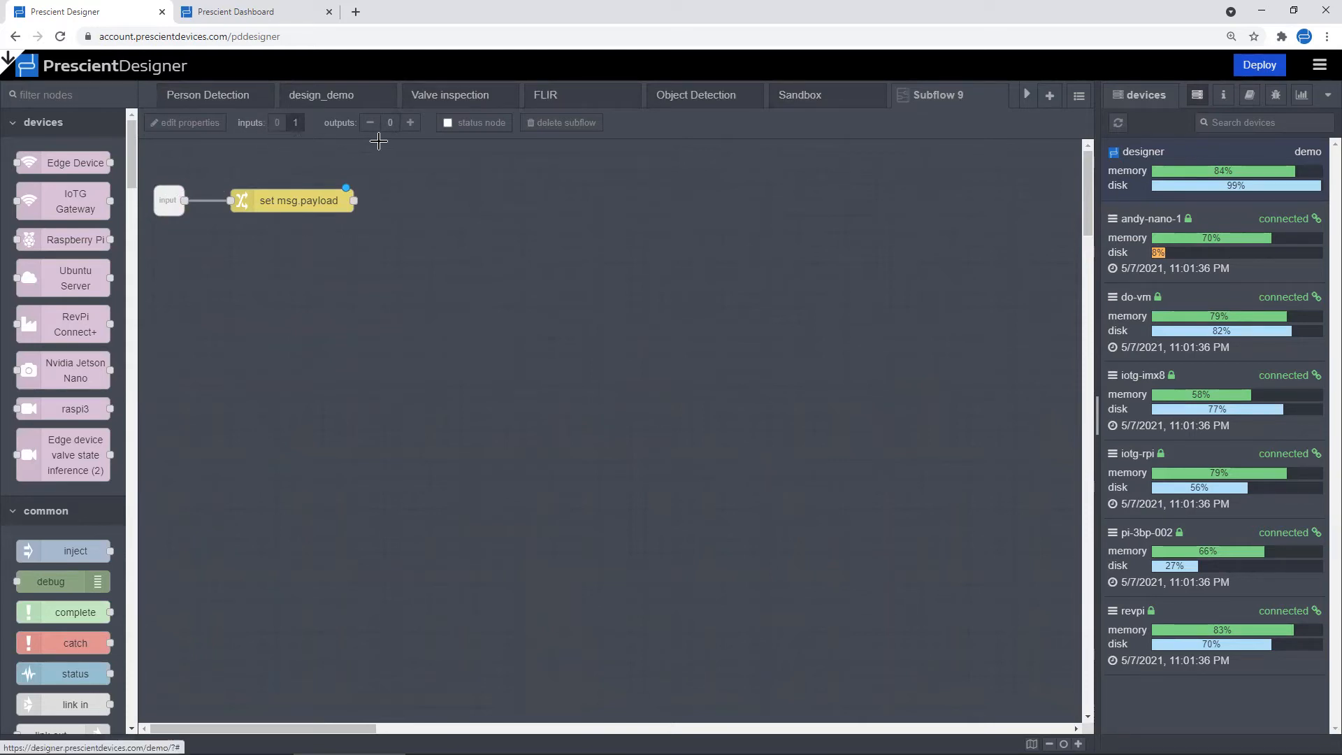
pyautogui.click(410, 123)
pyautogui.moveTo(277, 171); pyautogui.dragTo(437, 211)
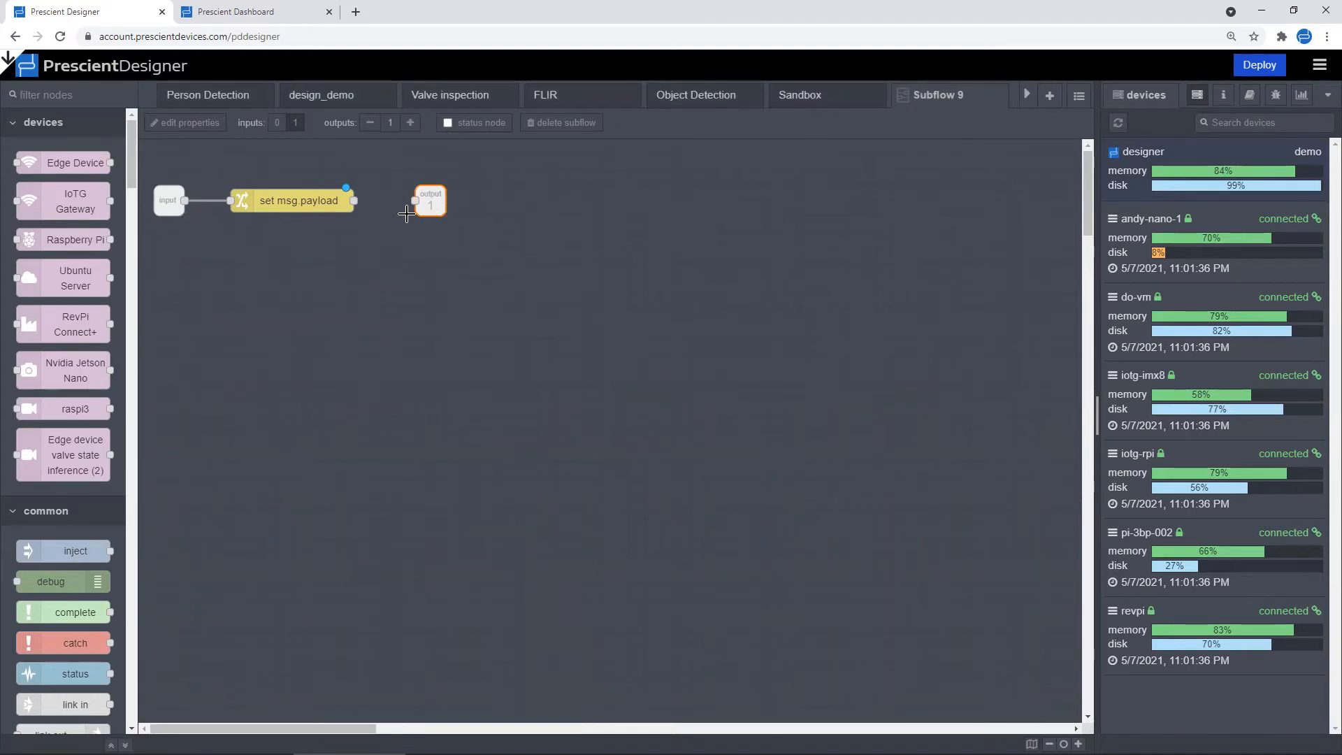
pyautogui.moveTo(354, 201); pyautogui.dragTo(416, 201)
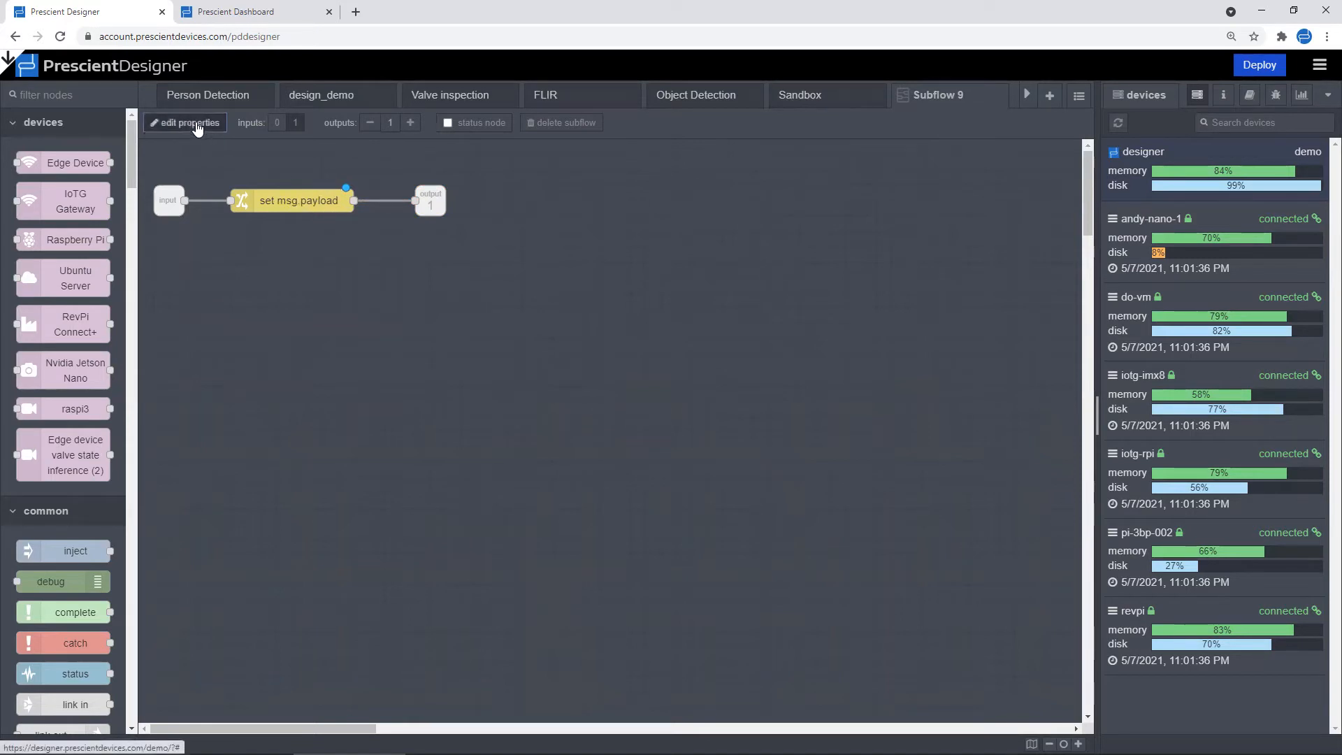
# Rename the subflow template as Test Device
pyautogui.click(197, 124)
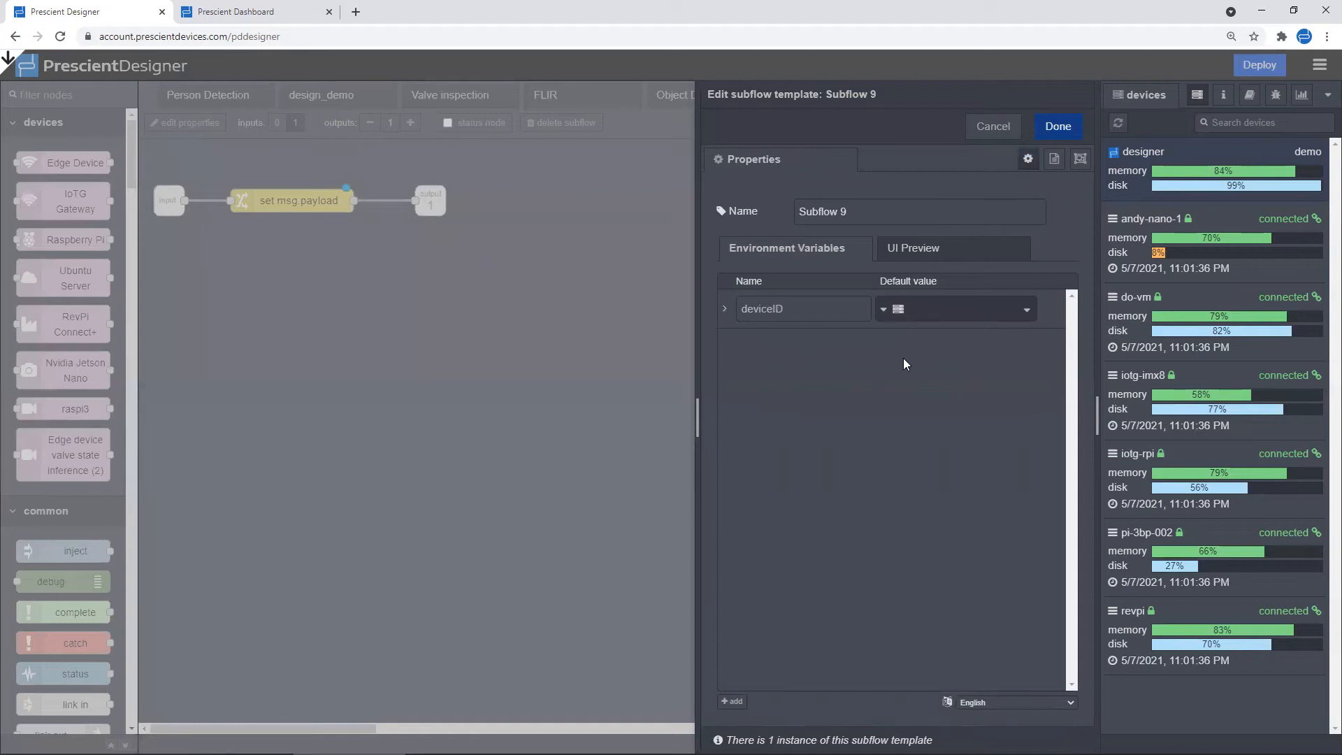
pyautogui.moveTo(867, 220); pyautogui.dragTo(770, 214)
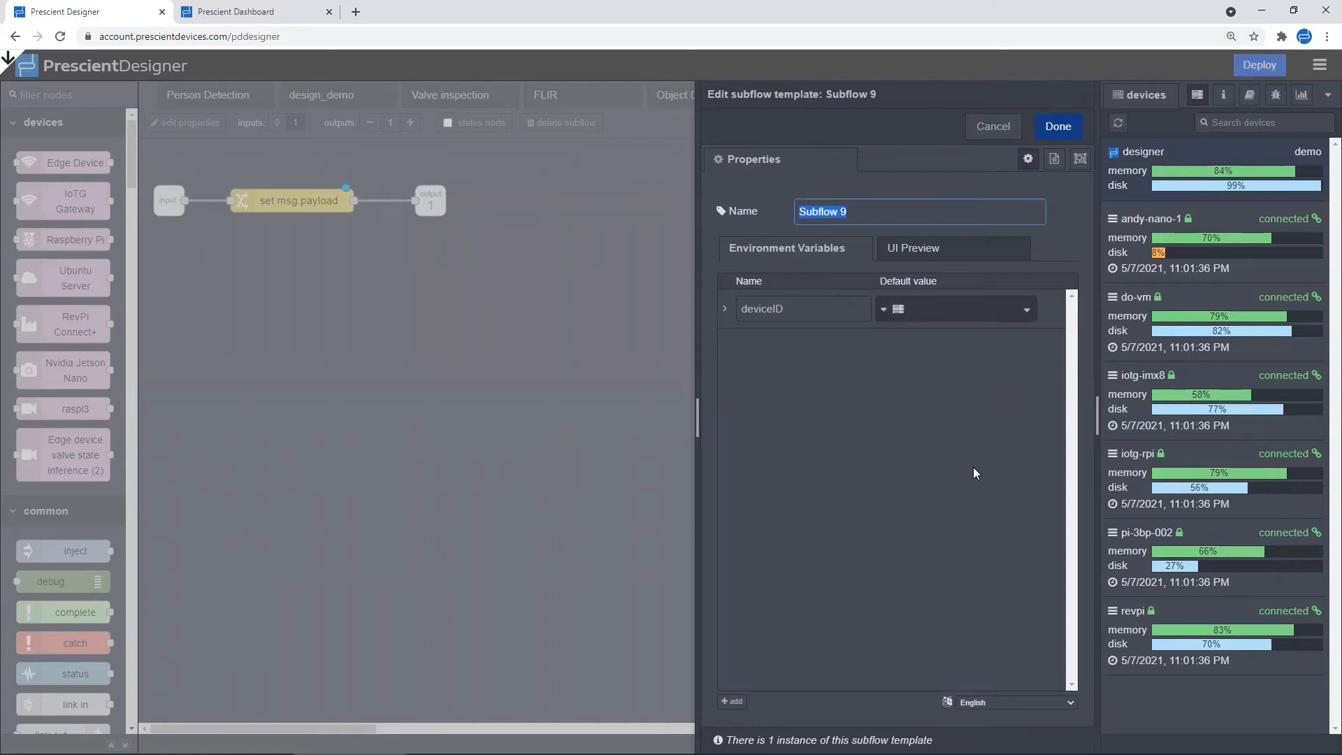
pyautogui.write('Test Device')
# Set the subflow template's category to devices and its color to #D8BFD8
pyautogui.click(1079, 160)
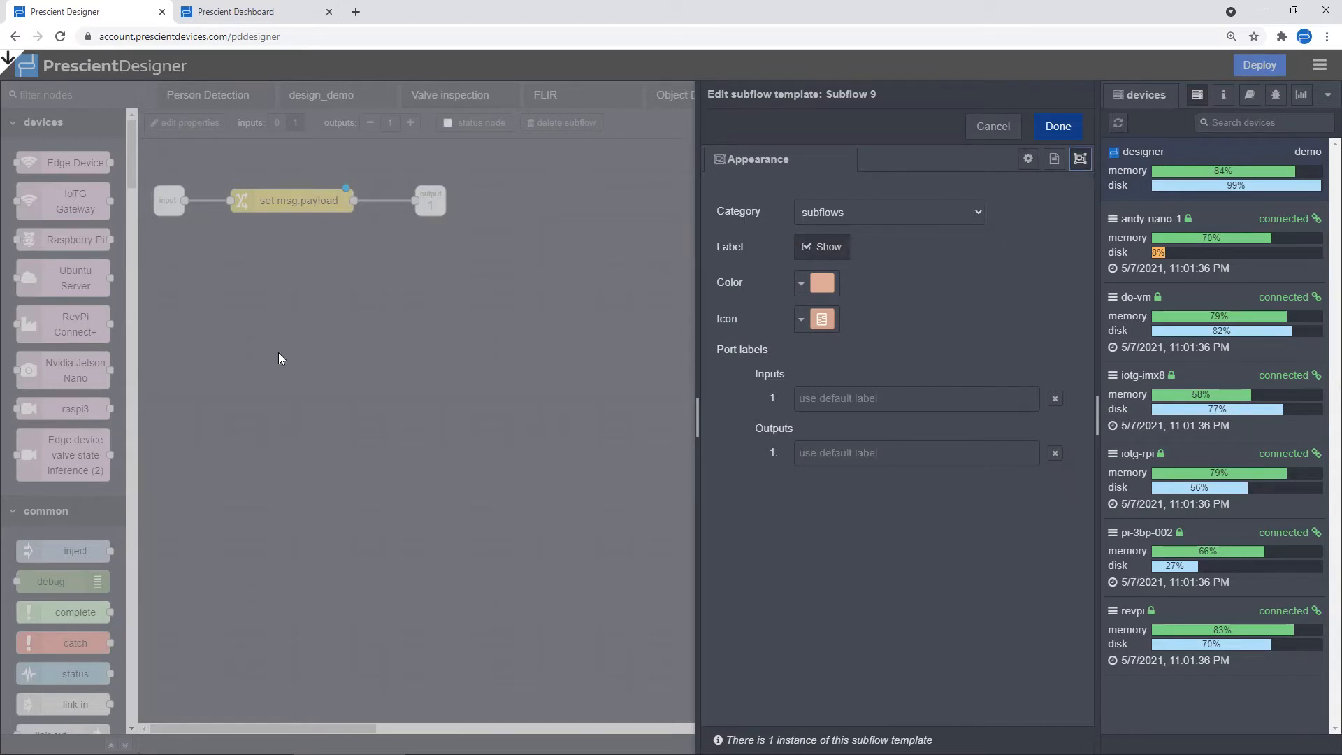
pyautogui.click(971, 216)
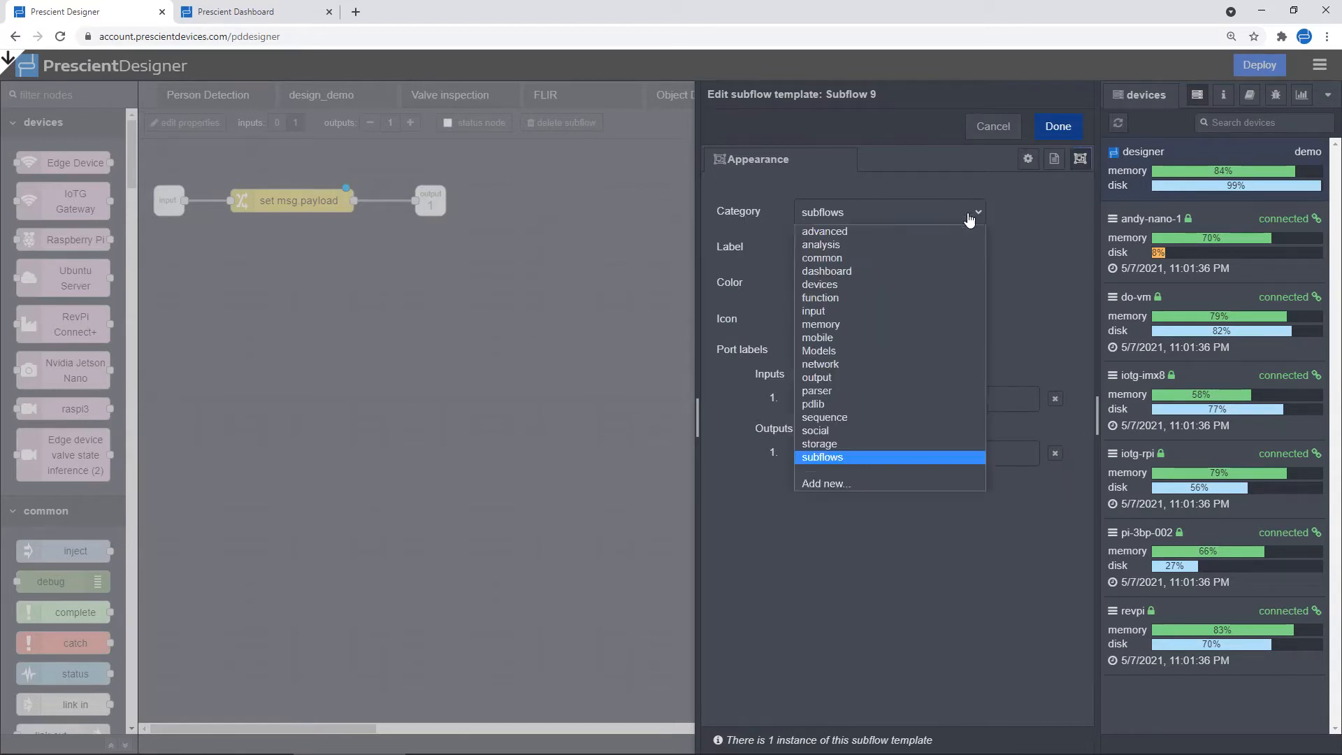
pyautogui.click(834, 284)
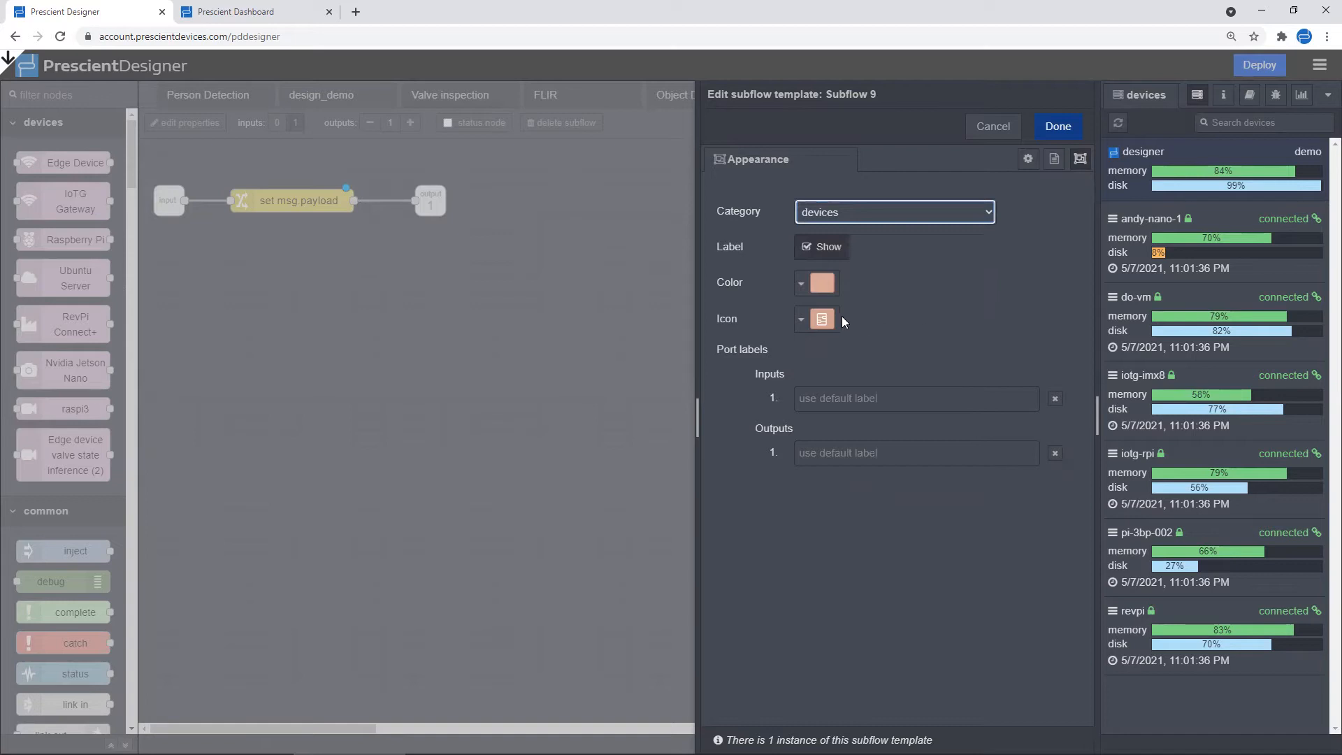
pyautogui.click(800, 284)
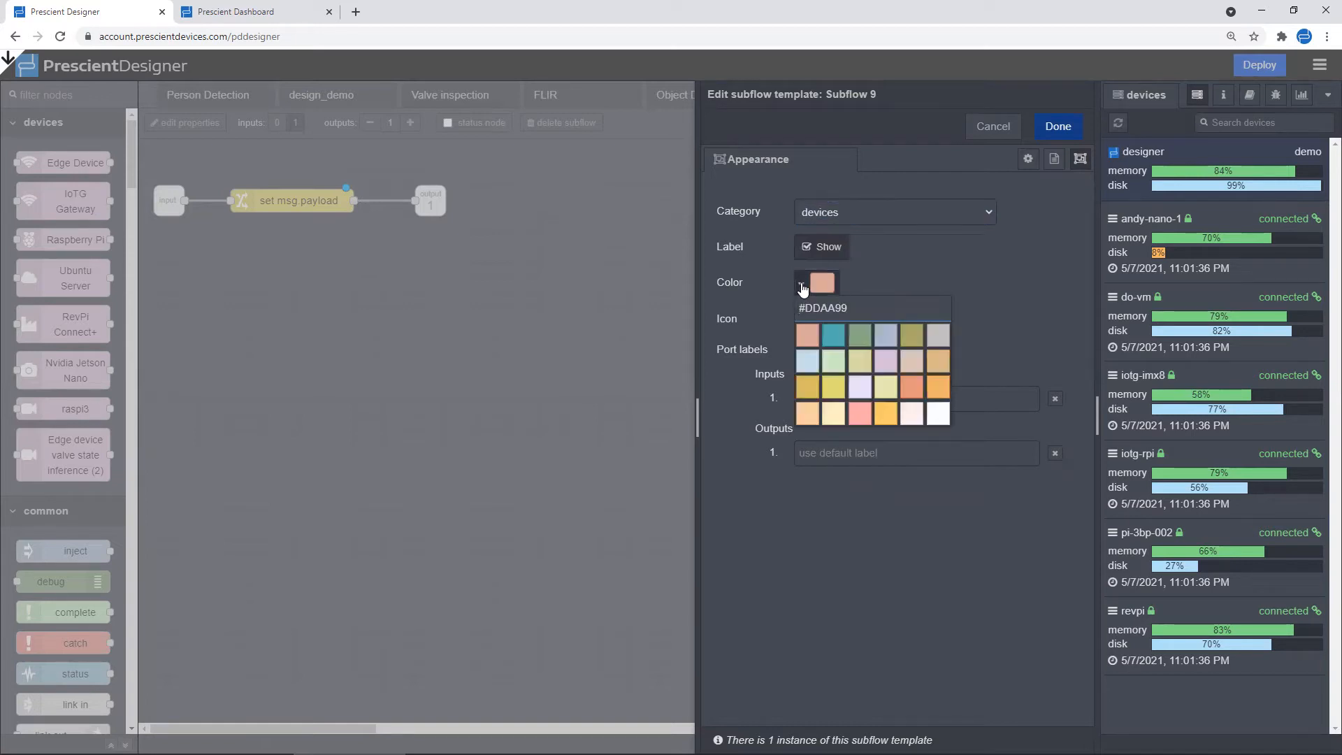
pyautogui.click(884, 360)
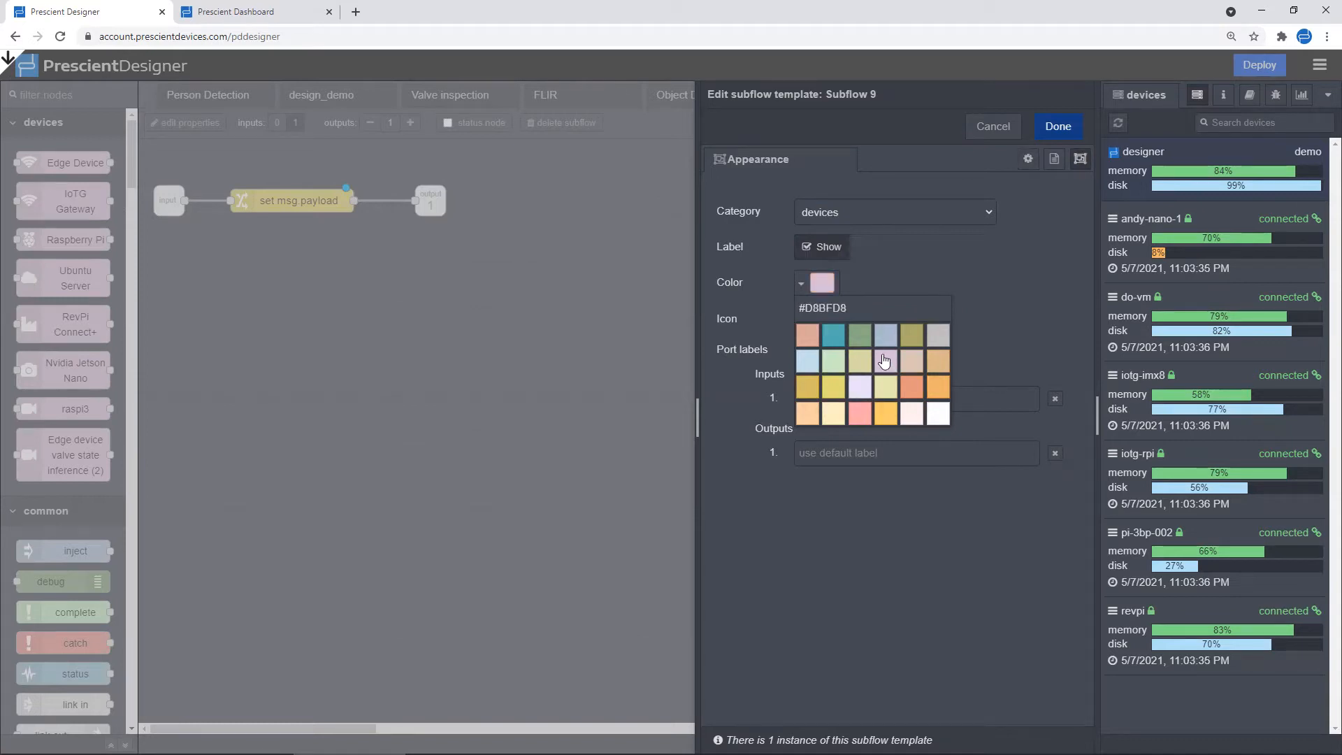
pyautogui.click(922, 273)
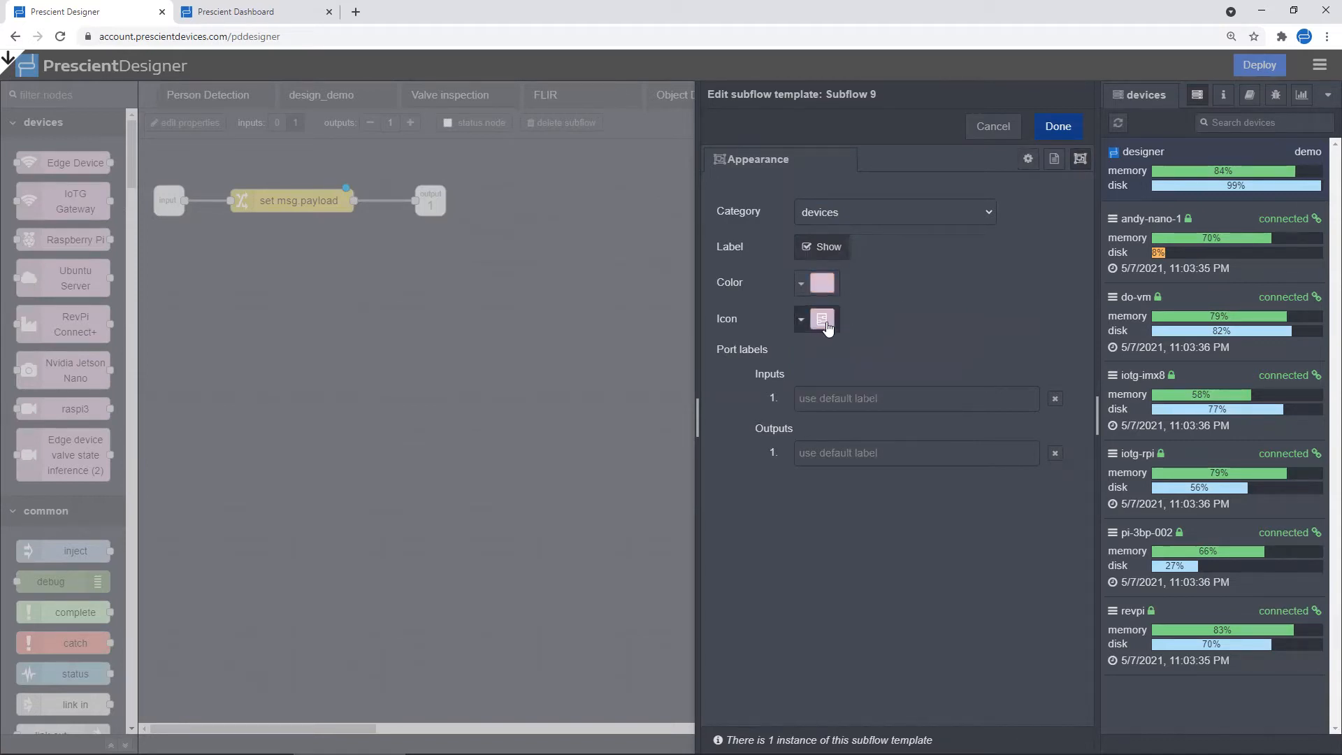
# Search the icons for wifi and assign the Wi-Fi icon to the subflow template
pyautogui.click(801, 321)
pyautogui.write('wifi')
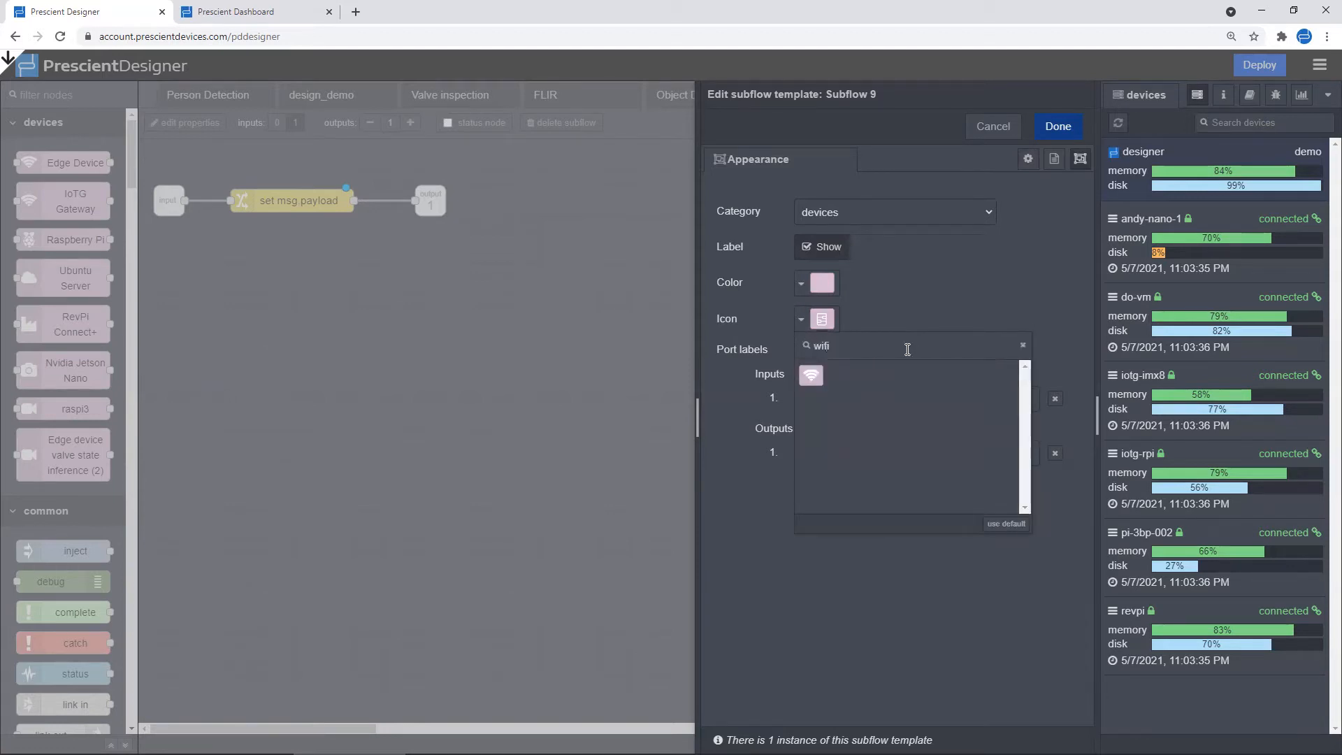
pyautogui.click(808, 376)
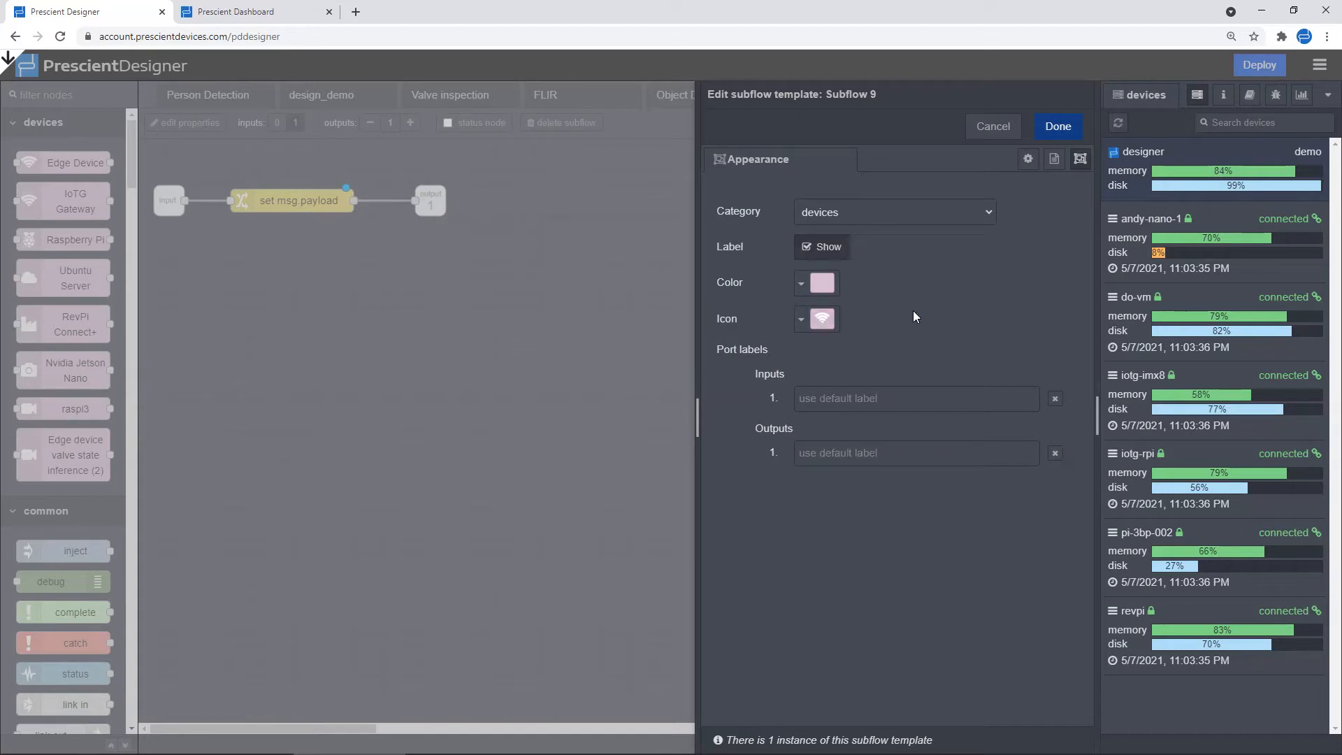
# Save the subflow template's appearance settings and name its change node simple message
pyautogui.click(1057, 127)
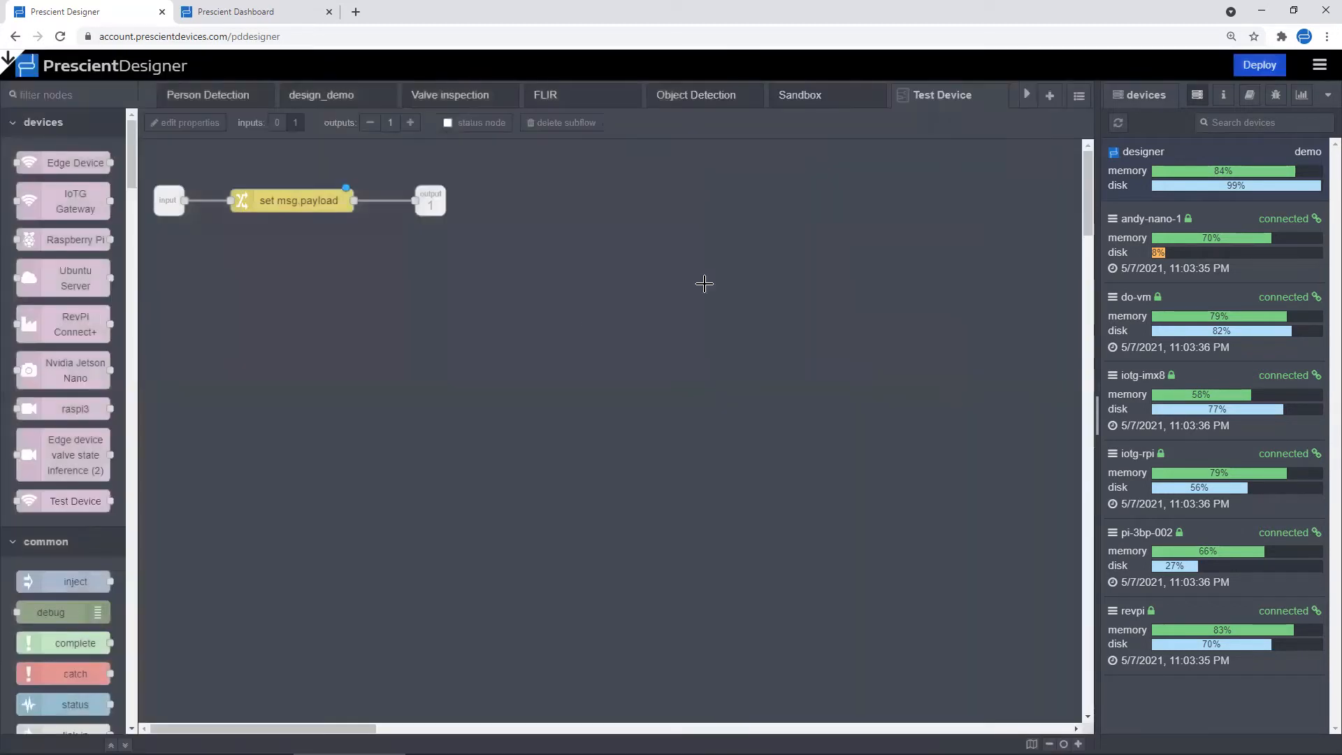
pyautogui.moveTo(67, 504)
pyautogui.doubleClick(307, 203)
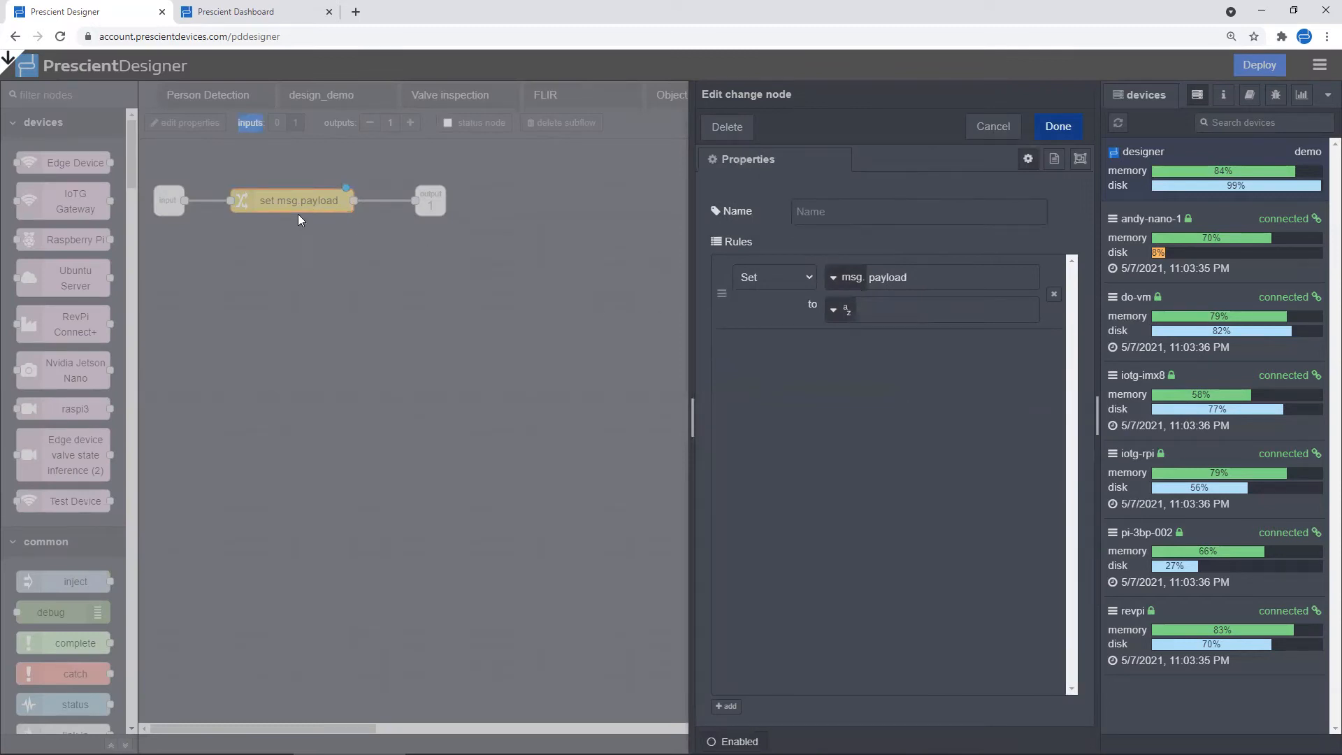
pyautogui.click(838, 210)
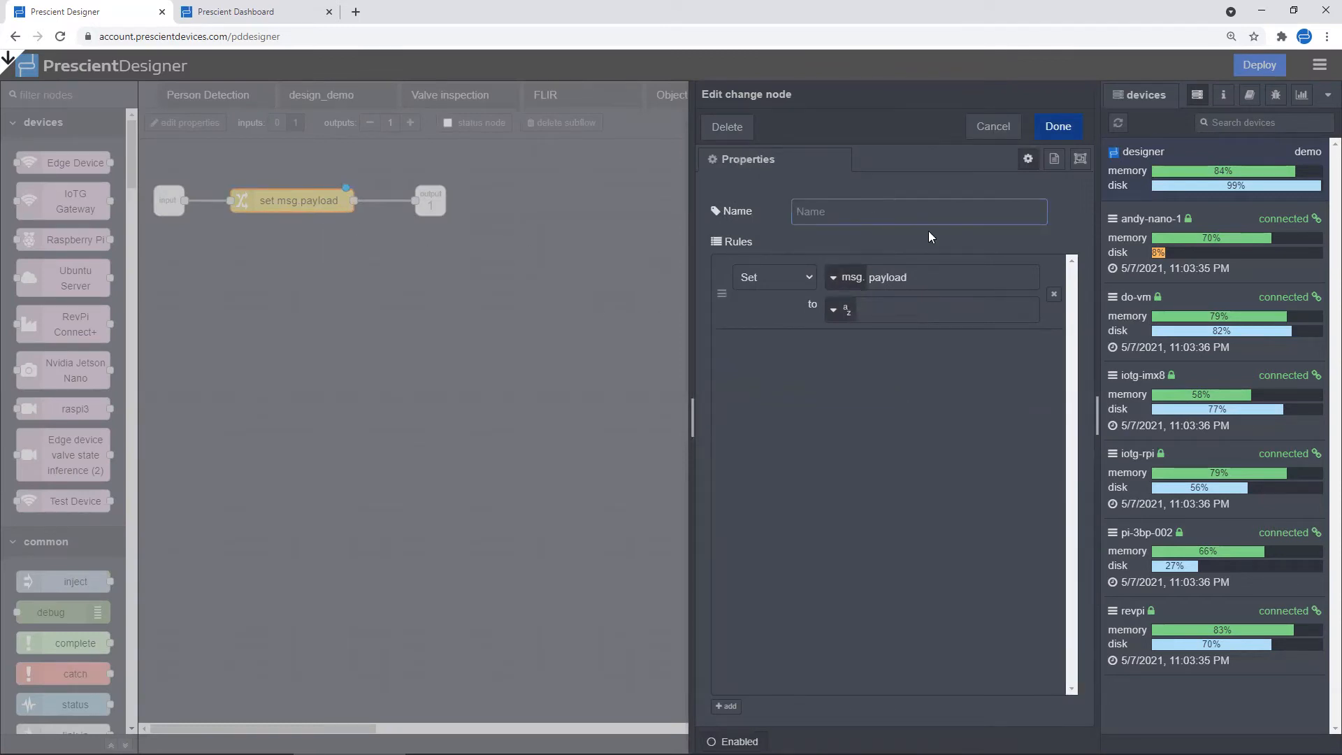
pyautogui.write('simple message')
# Make the change node set msg.payload to the expression "I am " & $env("deviceID") and save the node
pyautogui.click(884, 305)
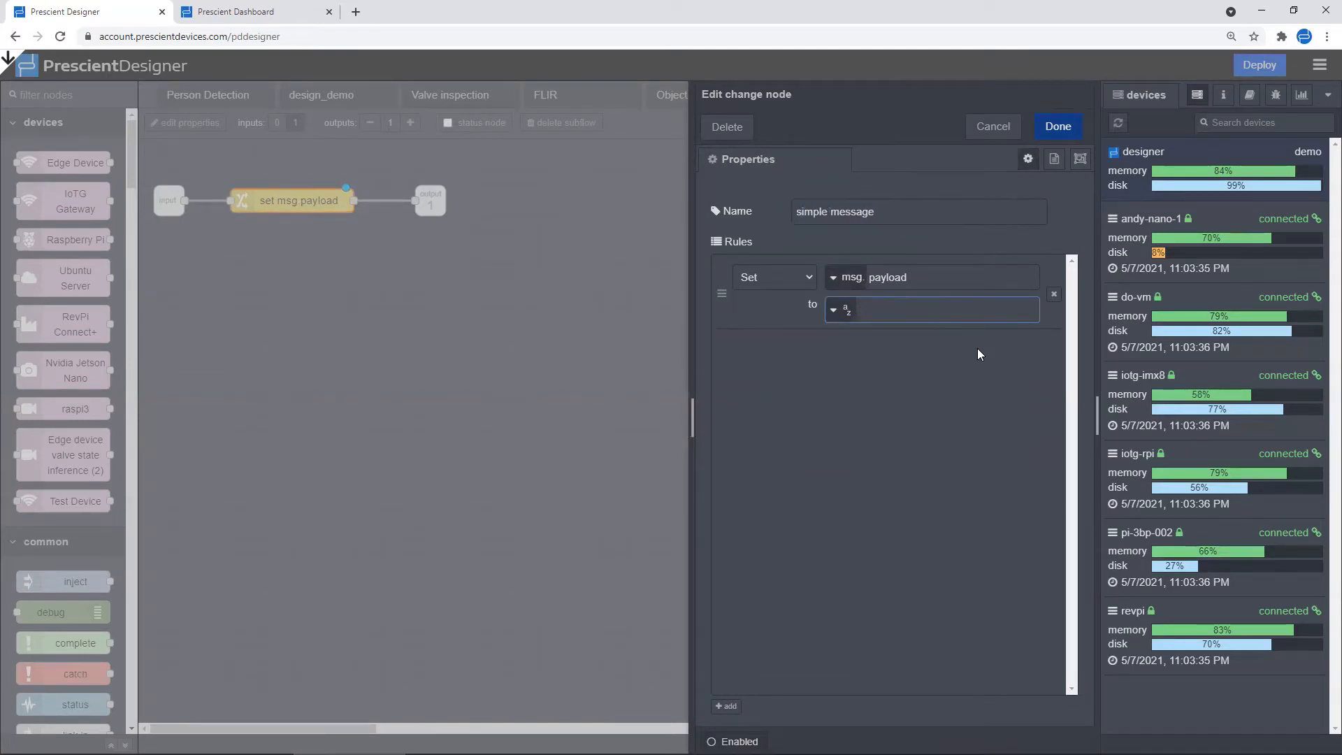
pyautogui.write('"I am "')
pyautogui.click(835, 309)
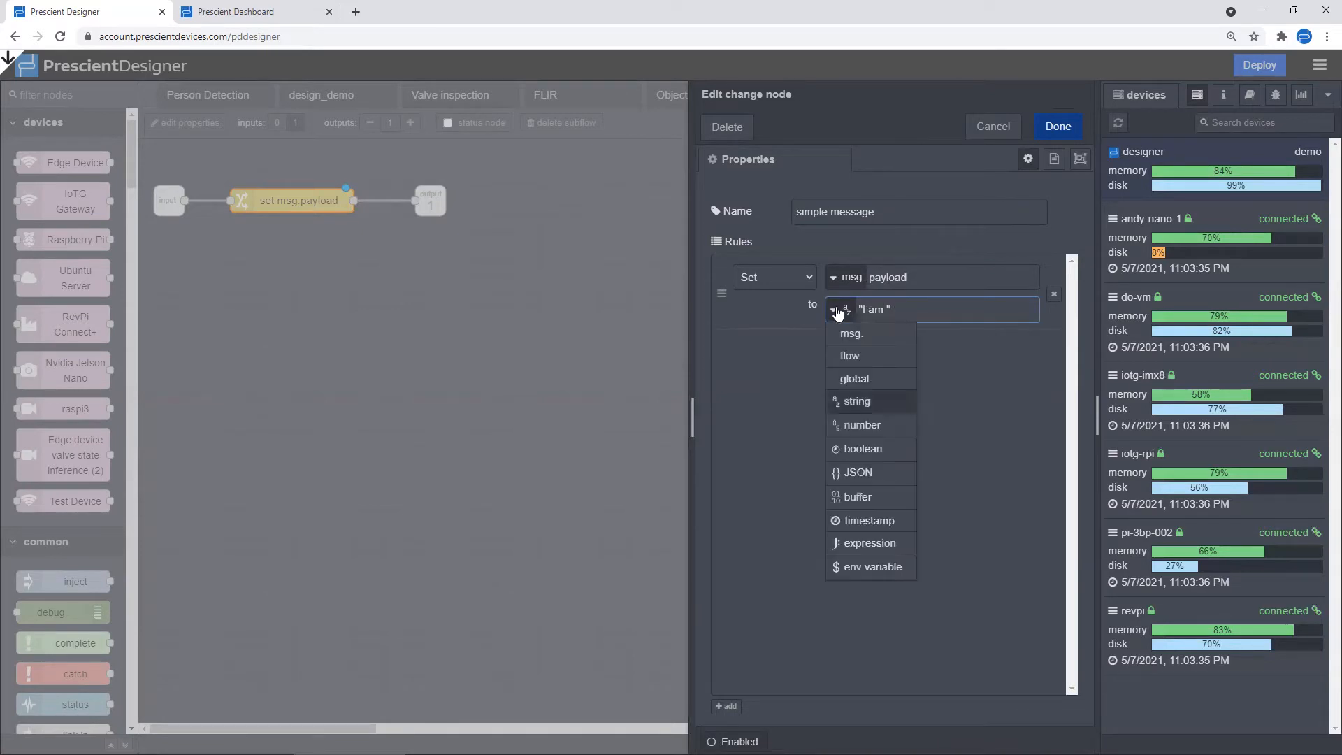
pyautogui.click(856, 550)
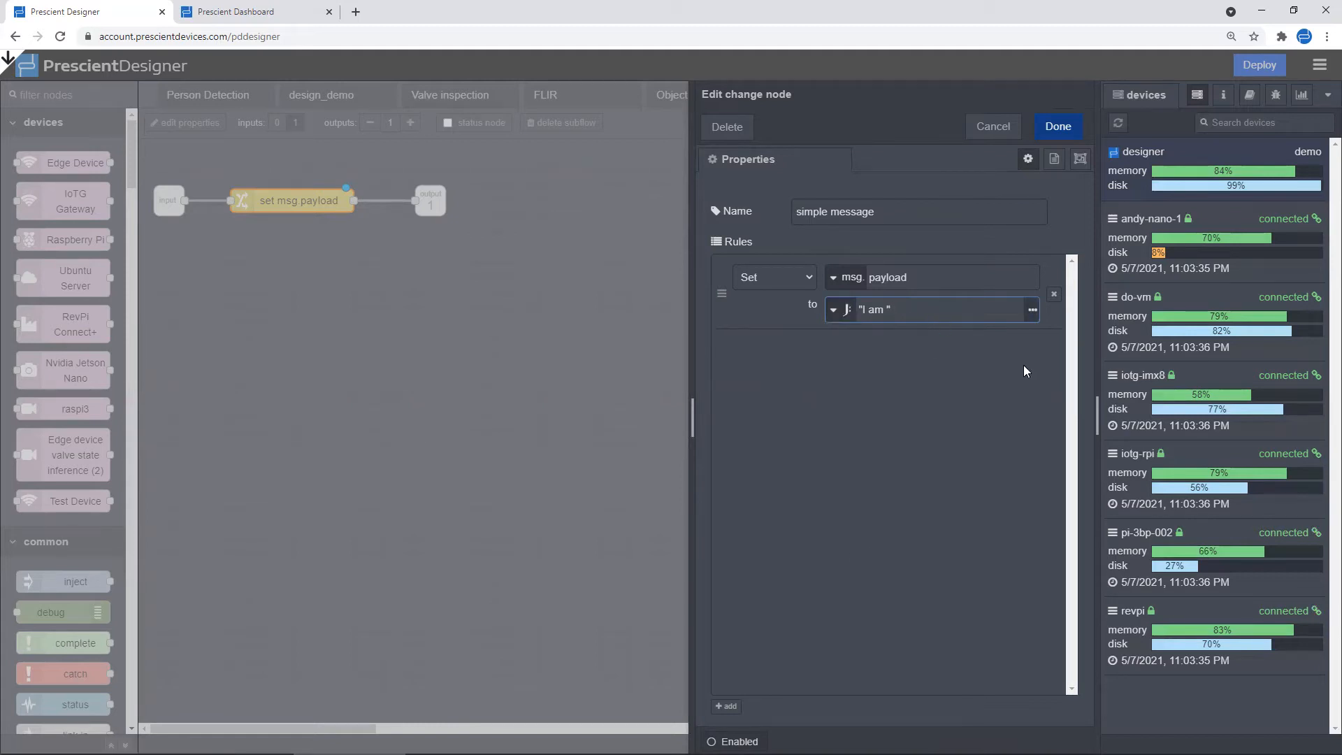
pyautogui.write('& $env("deviceID")')
pyautogui.click(1059, 127)
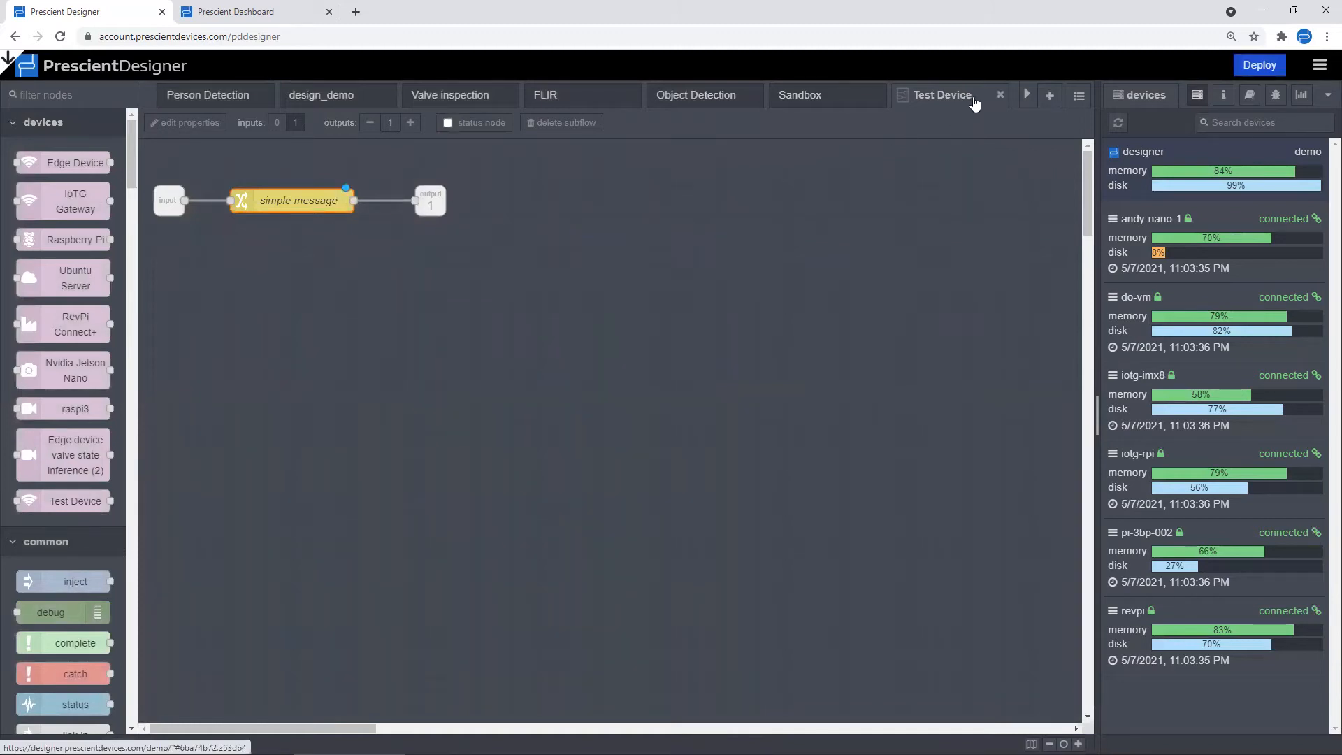
# Close the Test Device template and place a debug node after the Test Device node in the Sandbox flow
pyautogui.click(999, 94)
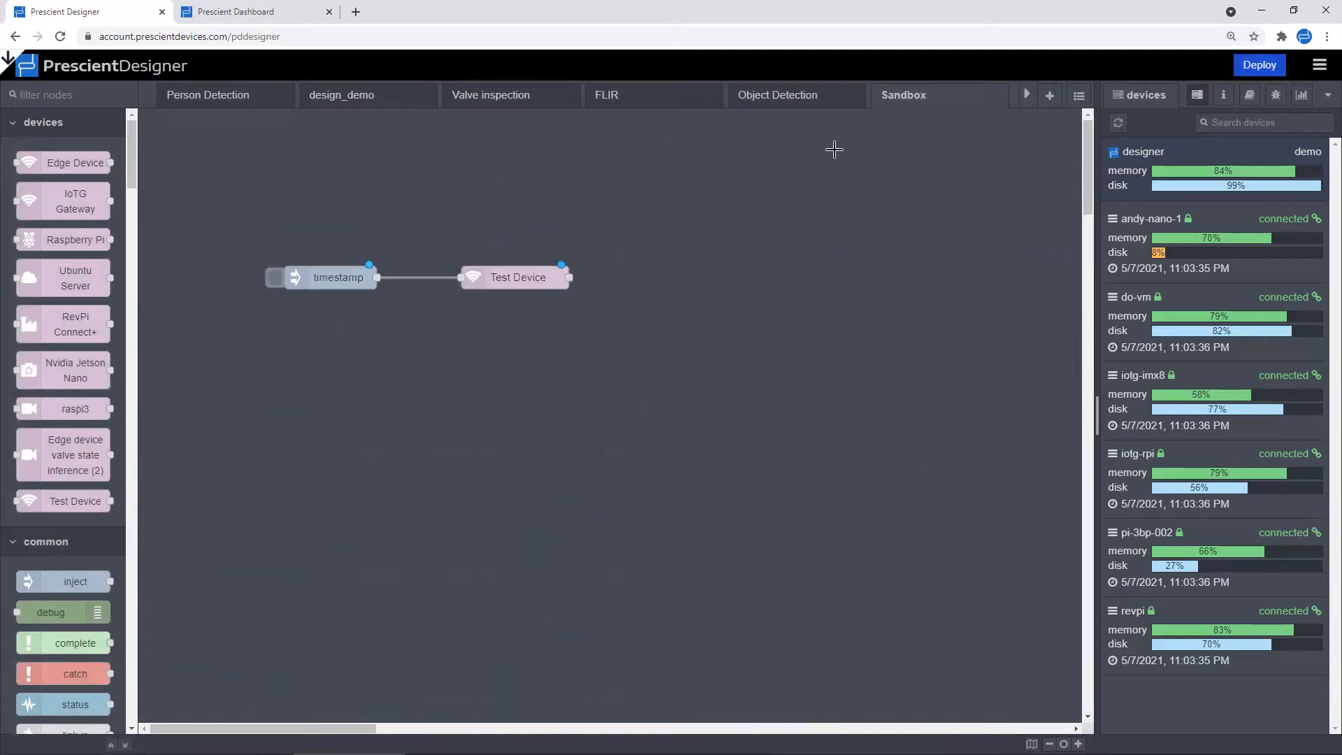
pyautogui.moveTo(51, 613); pyautogui.dragTo(93, 619)
pyautogui.moveTo(577, 492); pyautogui.dragTo(684, 275)
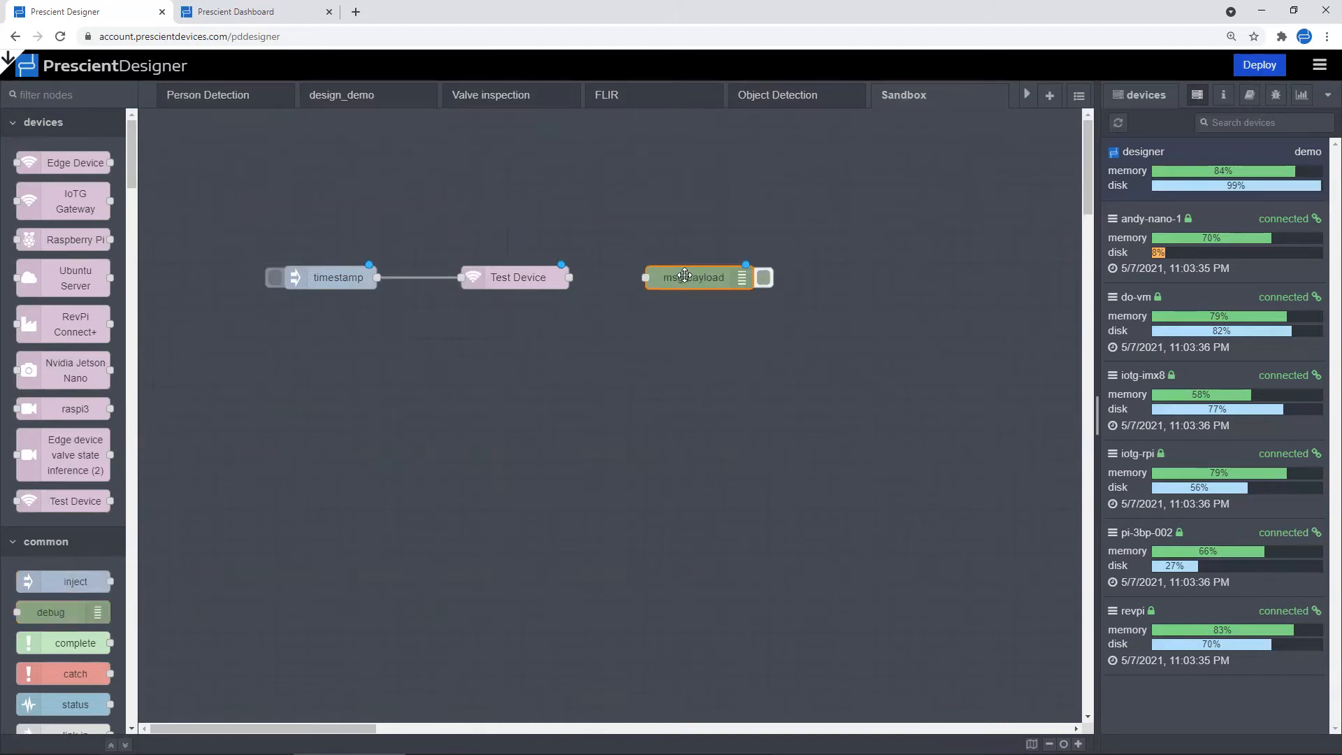
# Set the debug node's output to the complete msg object and wire it to the Test Device node's output
pyautogui.doubleClick(689, 279)
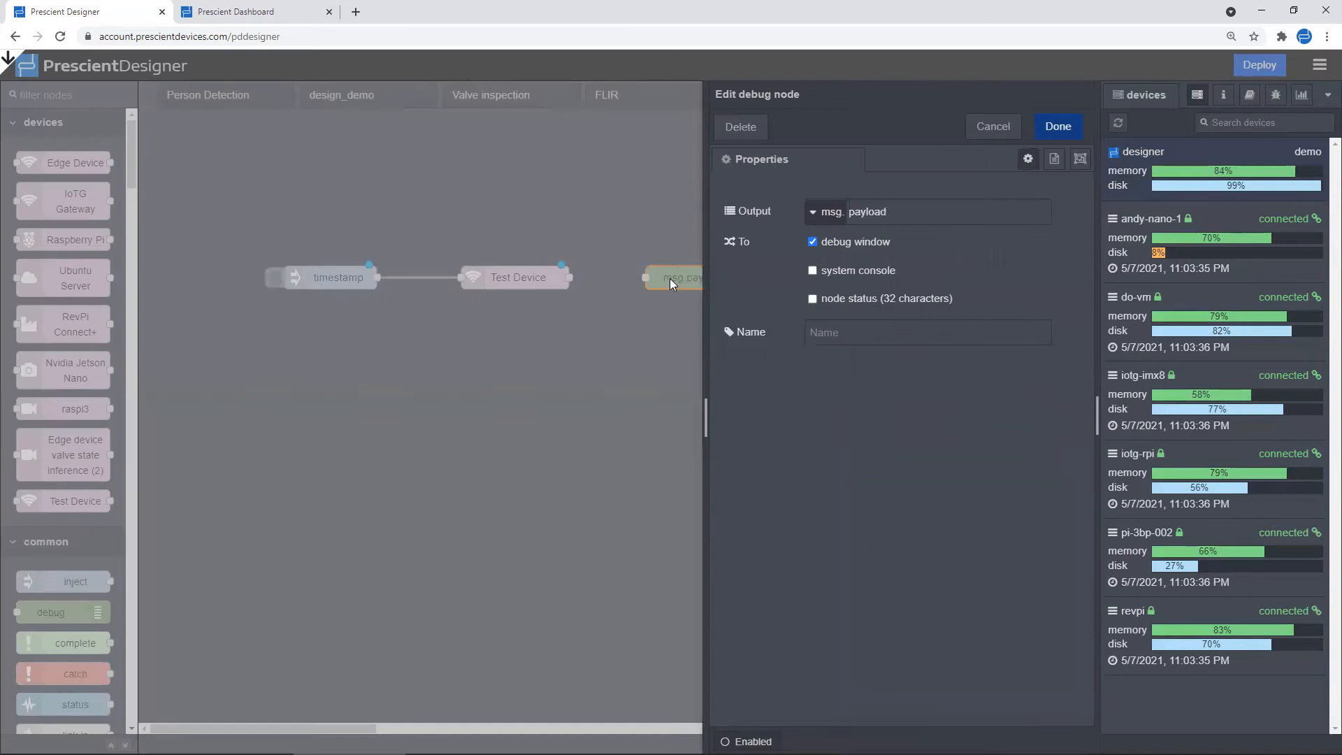
pyautogui.click(815, 213)
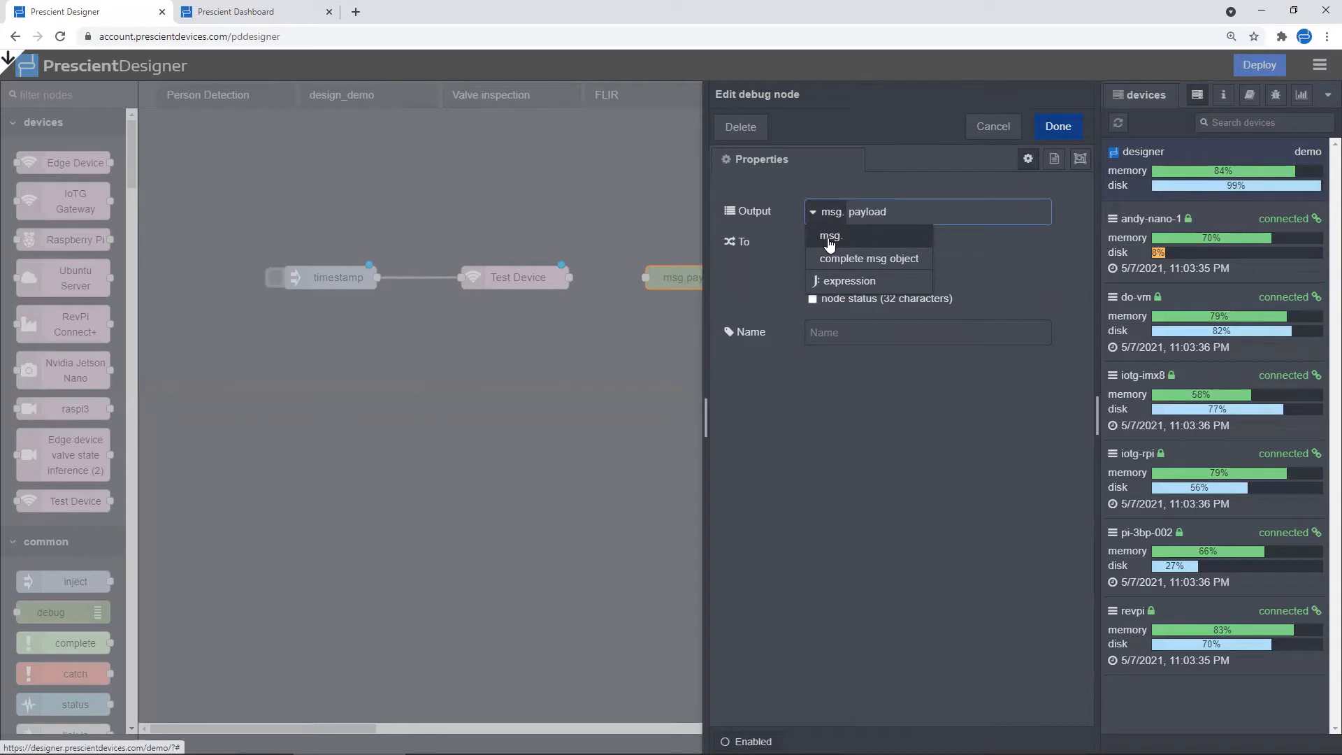
pyautogui.click(830, 238)
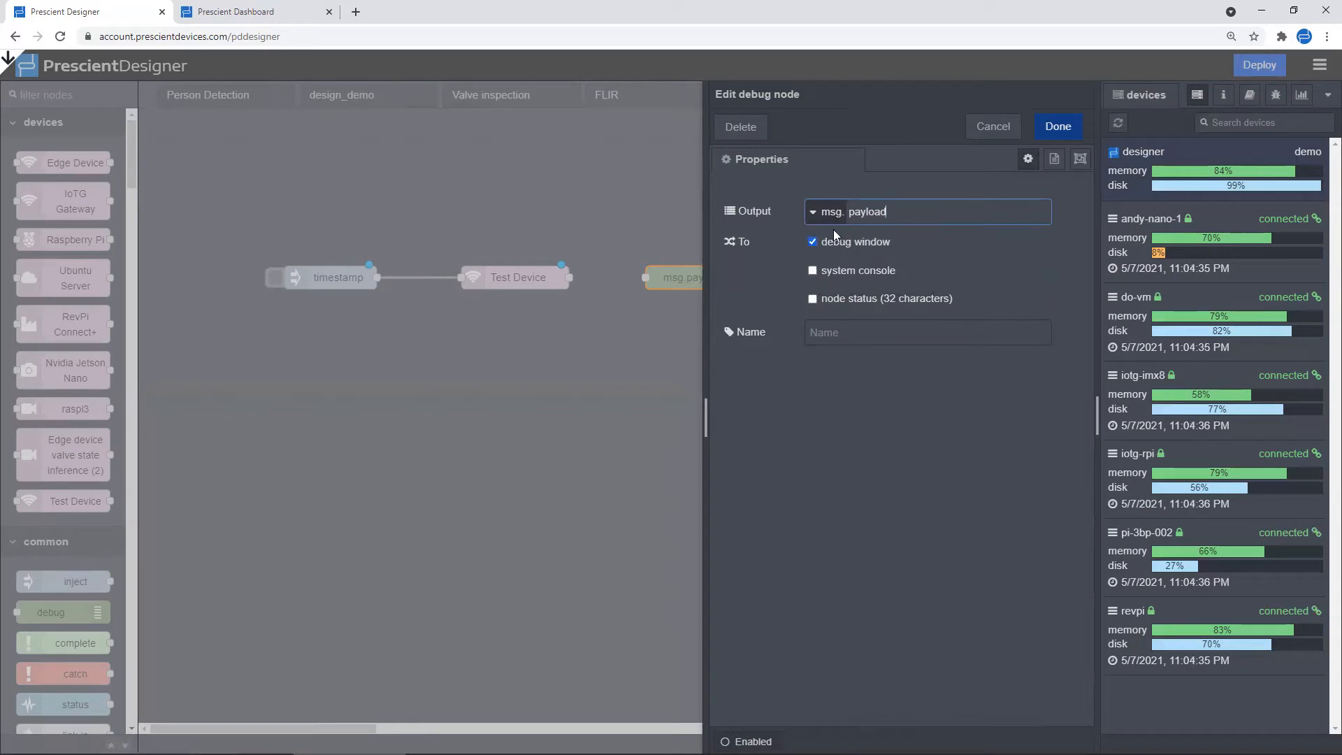
pyautogui.click(827, 212)
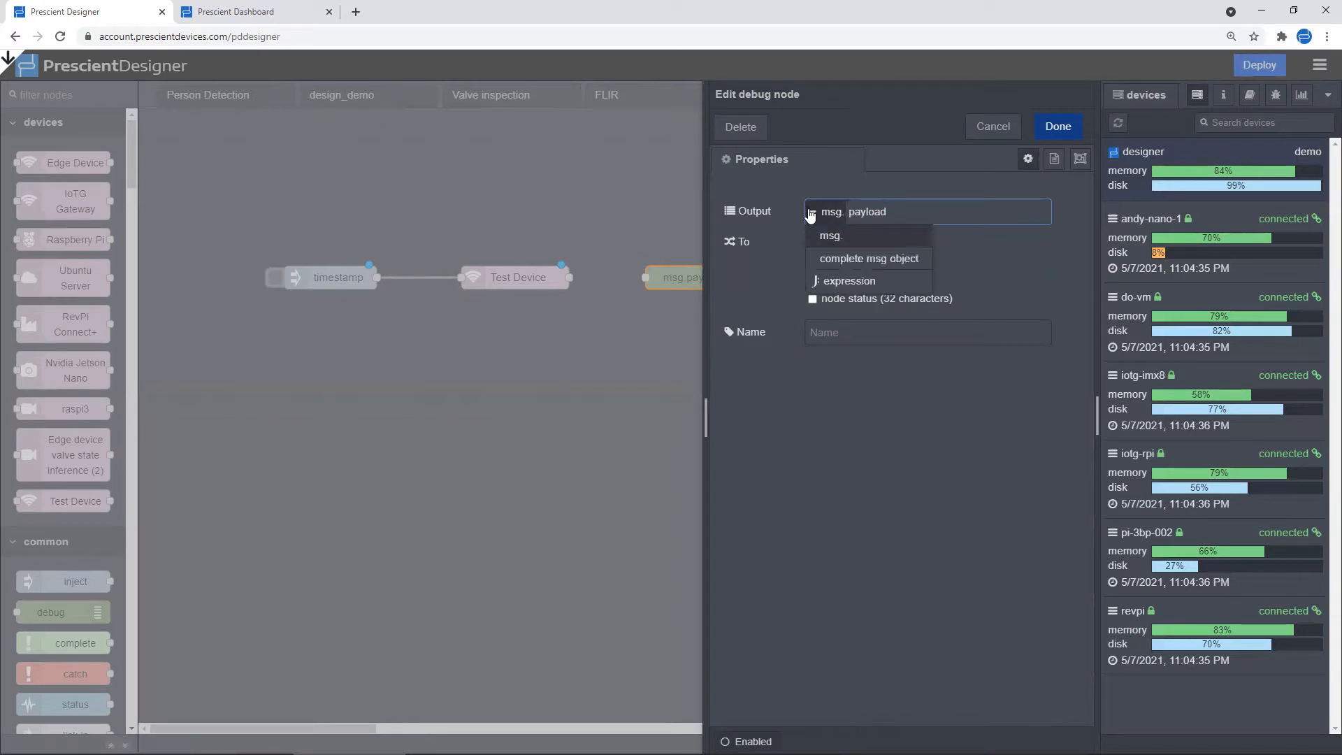
pyautogui.click(888, 262)
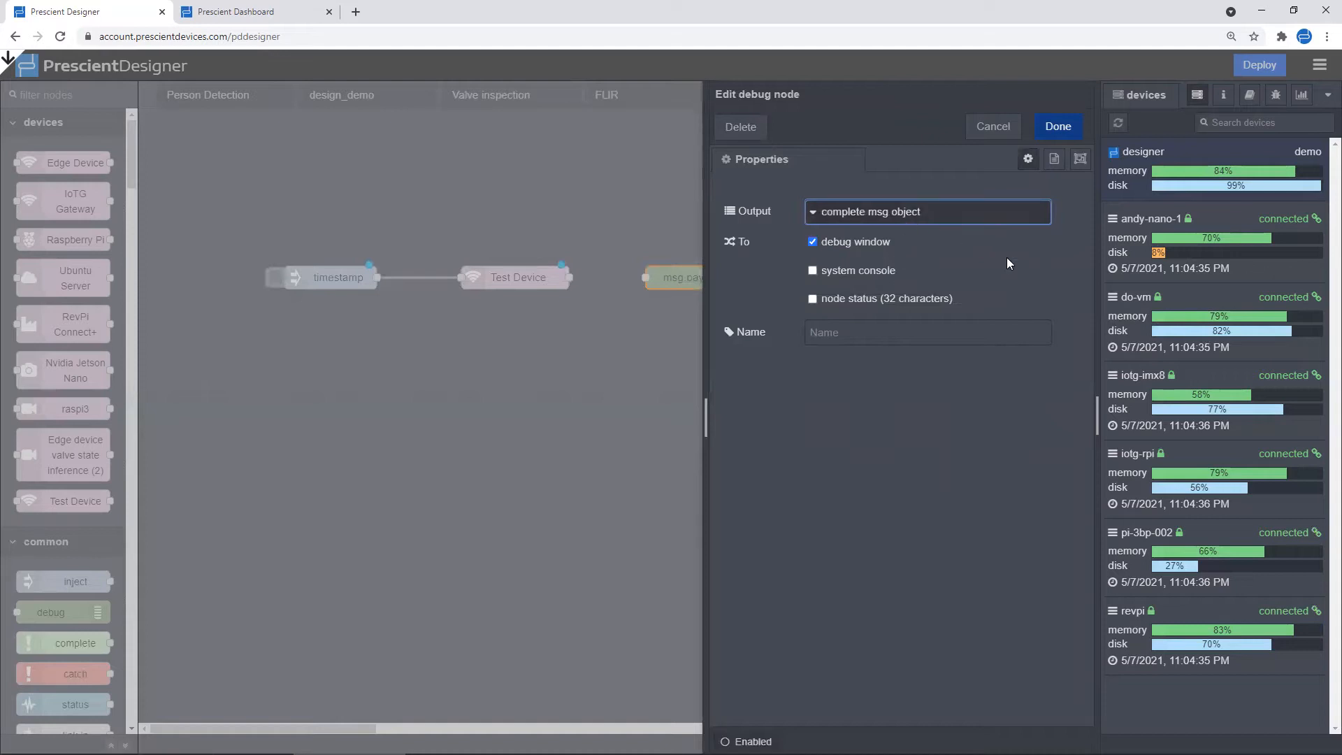
pyautogui.click(1057, 126)
pyautogui.moveTo(645, 277); pyautogui.dragTo(569, 278)
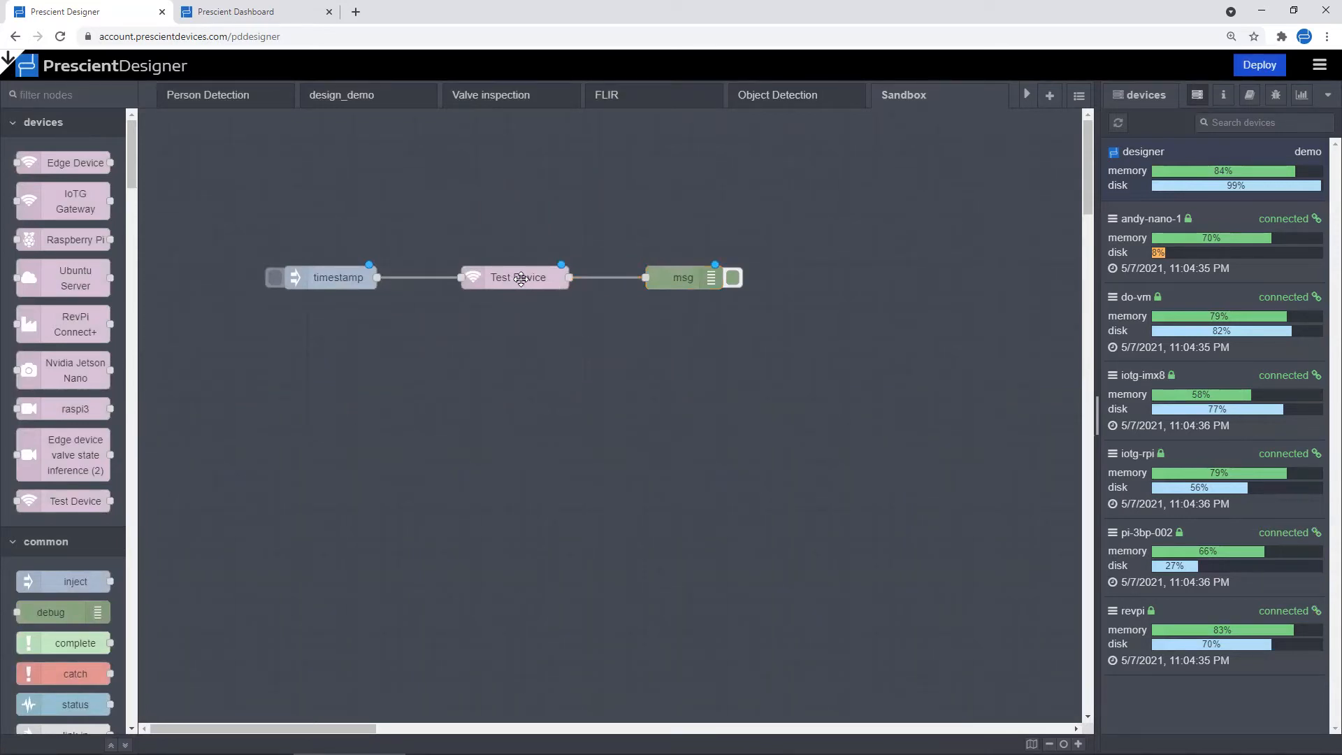
# Assign the revpi device to the Test Device node's deviceID and deploy the flow
pyautogui.doubleClick(521, 278)
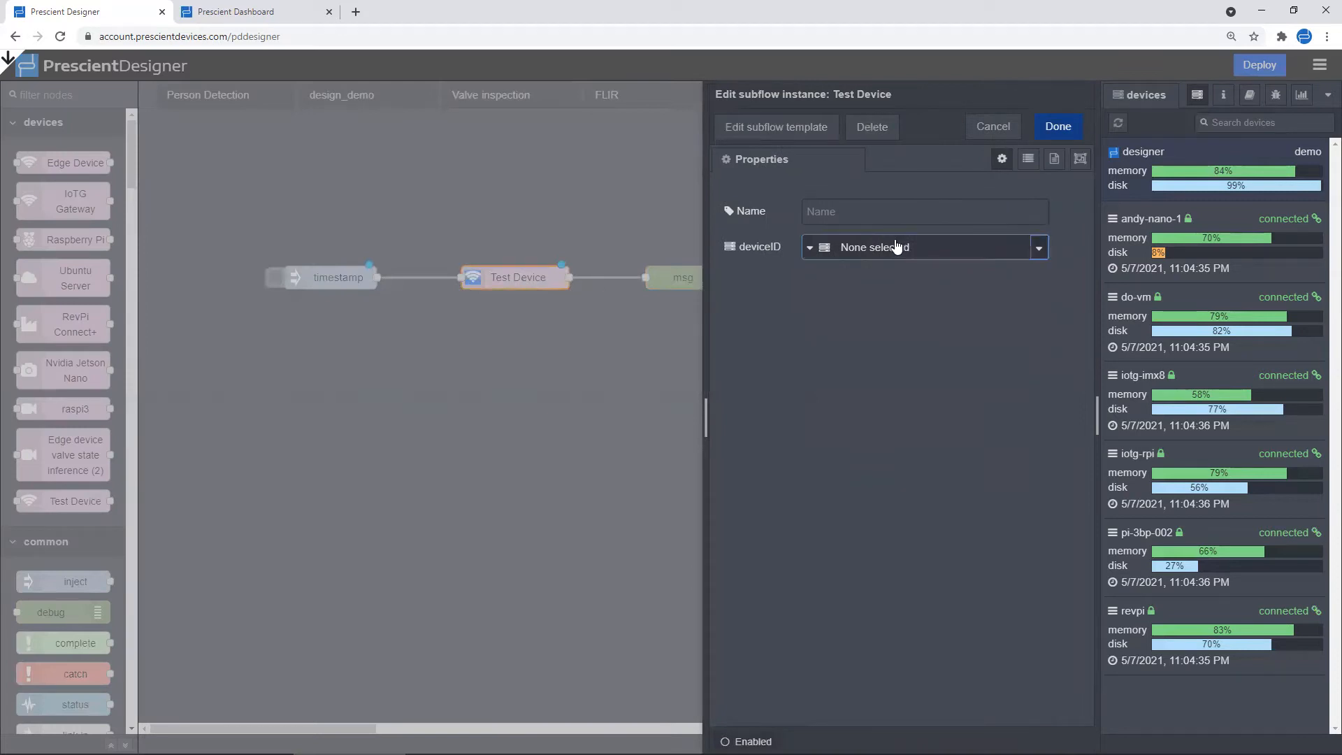
pyautogui.click(900, 247)
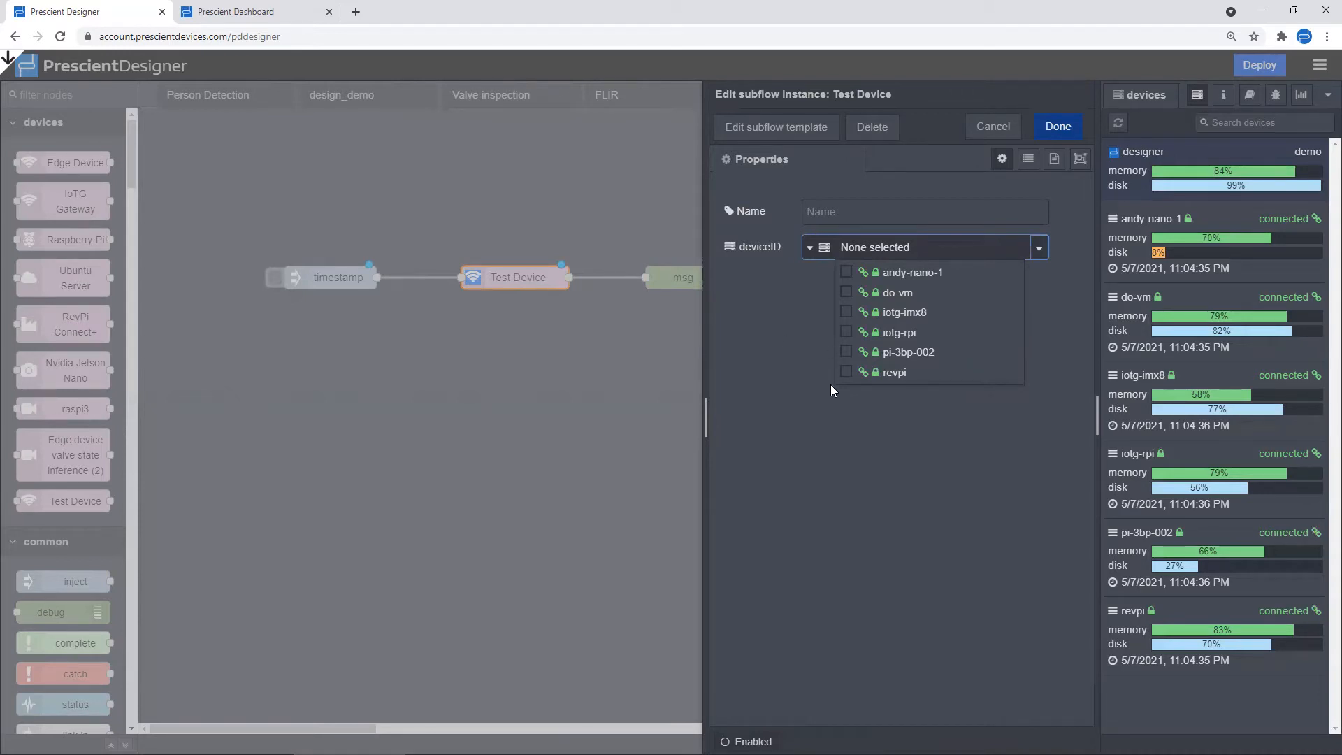
pyautogui.click(846, 372)
pyautogui.click(1057, 127)
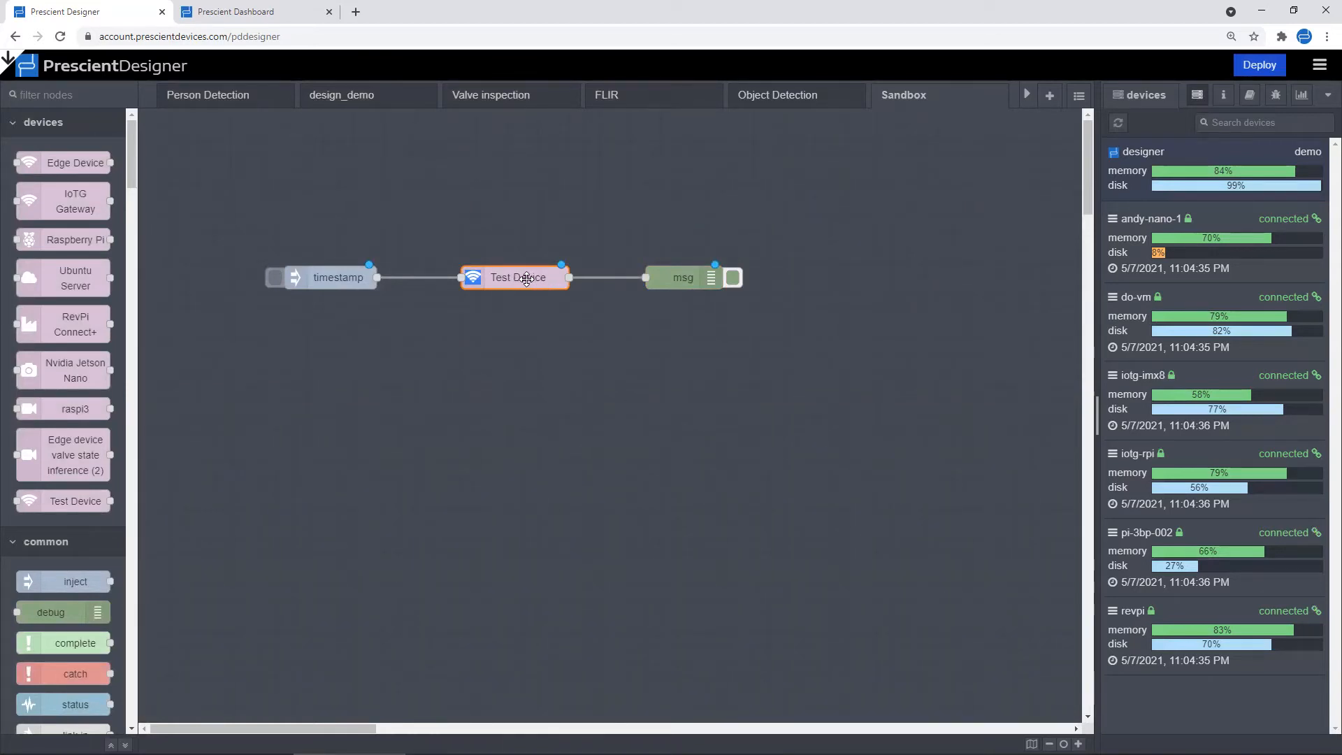
pyautogui.click(1258, 65)
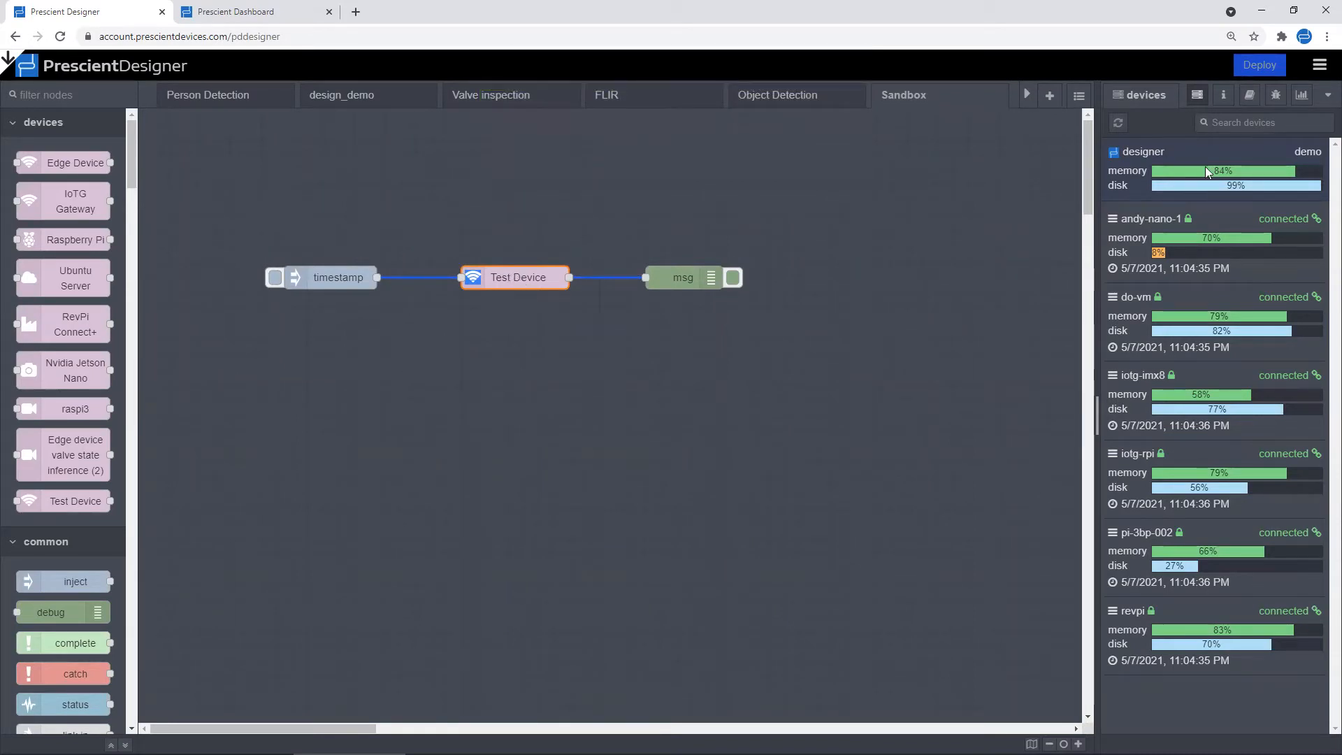
# With the debug log cleared, trigger the timestamp inject node and expand the debug message received from the device
pyautogui.click(1276, 96)
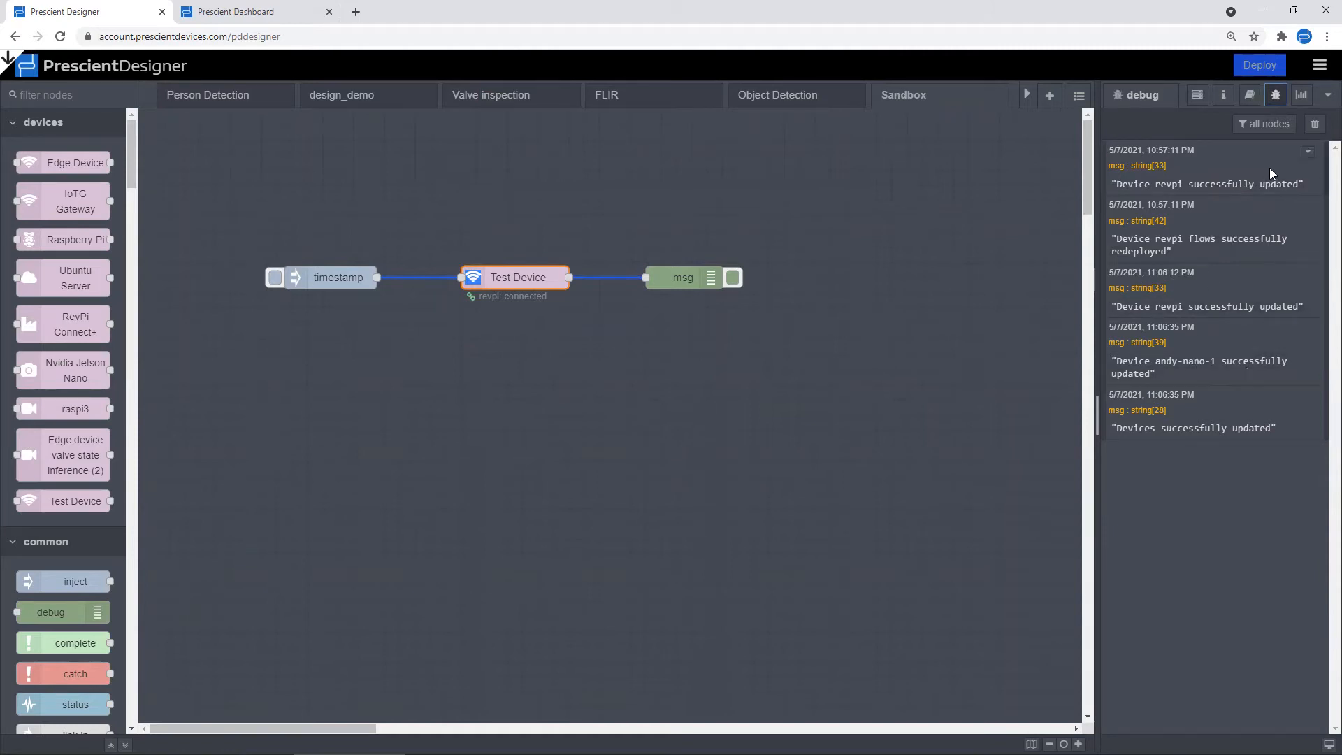
pyautogui.click(1314, 125)
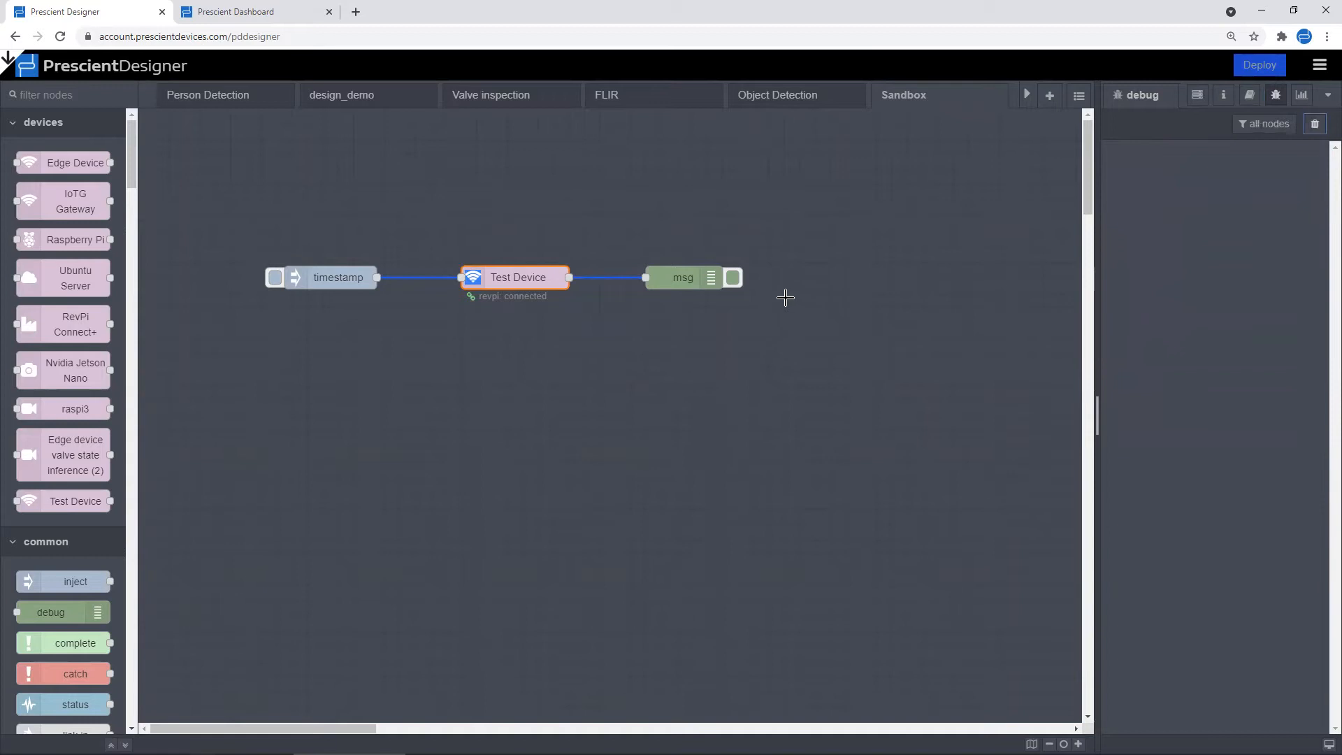
pyautogui.click(274, 281)
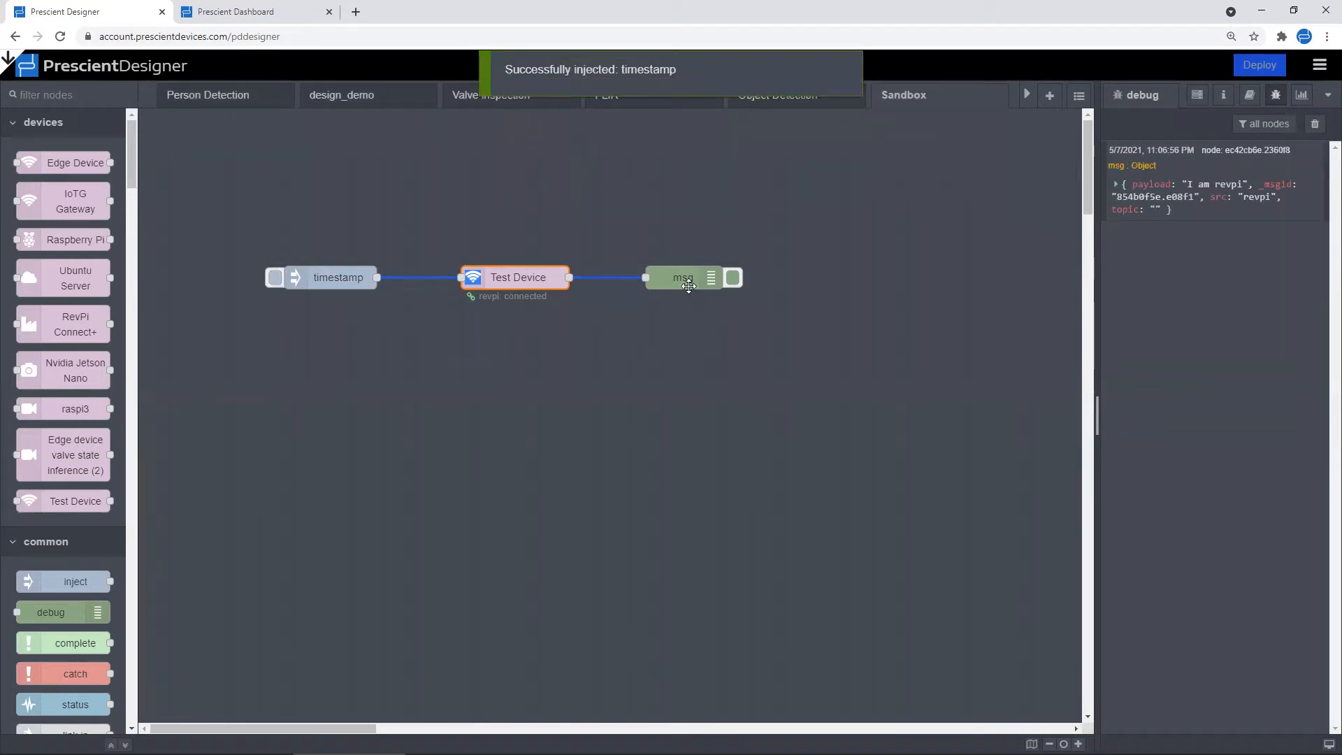
pyautogui.click(1116, 186)
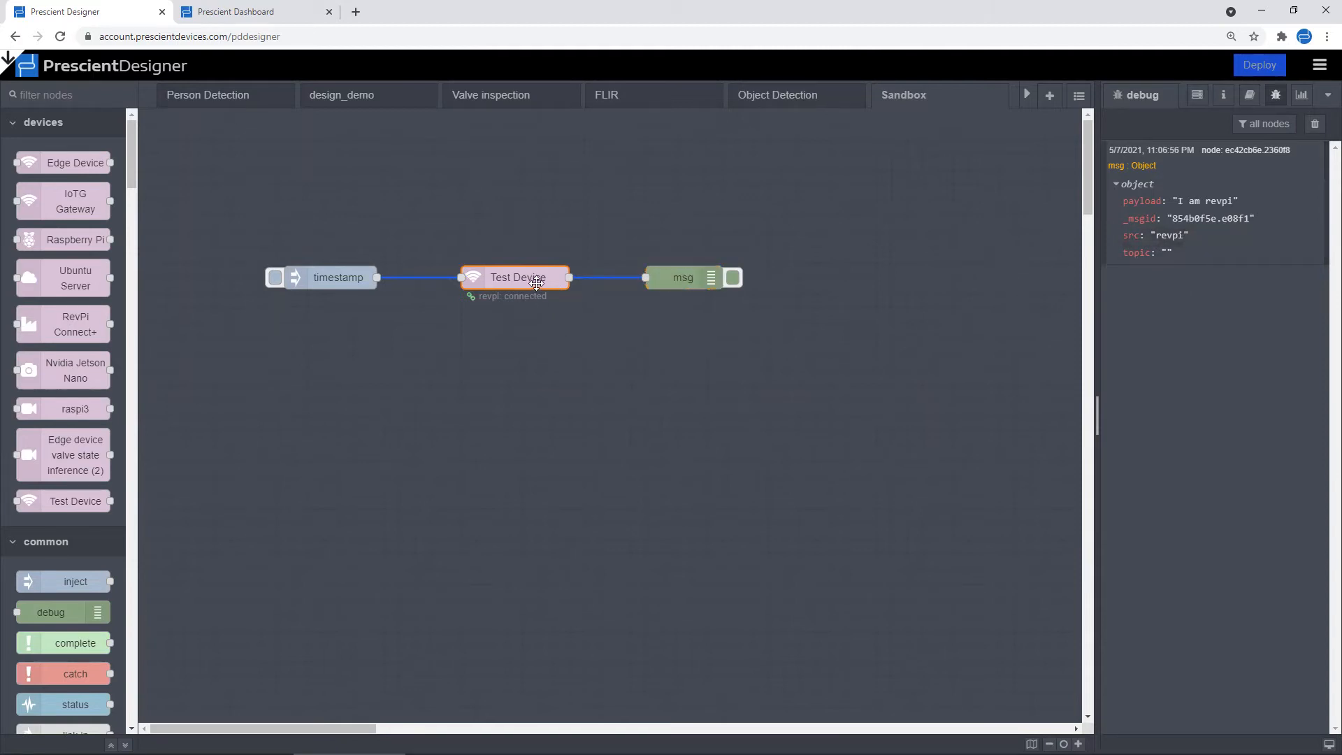
# Add iotg-rpi to the Test Device node's deviceID selection alongside revpi and redeploy the flow
pyautogui.doubleClick(536, 282)
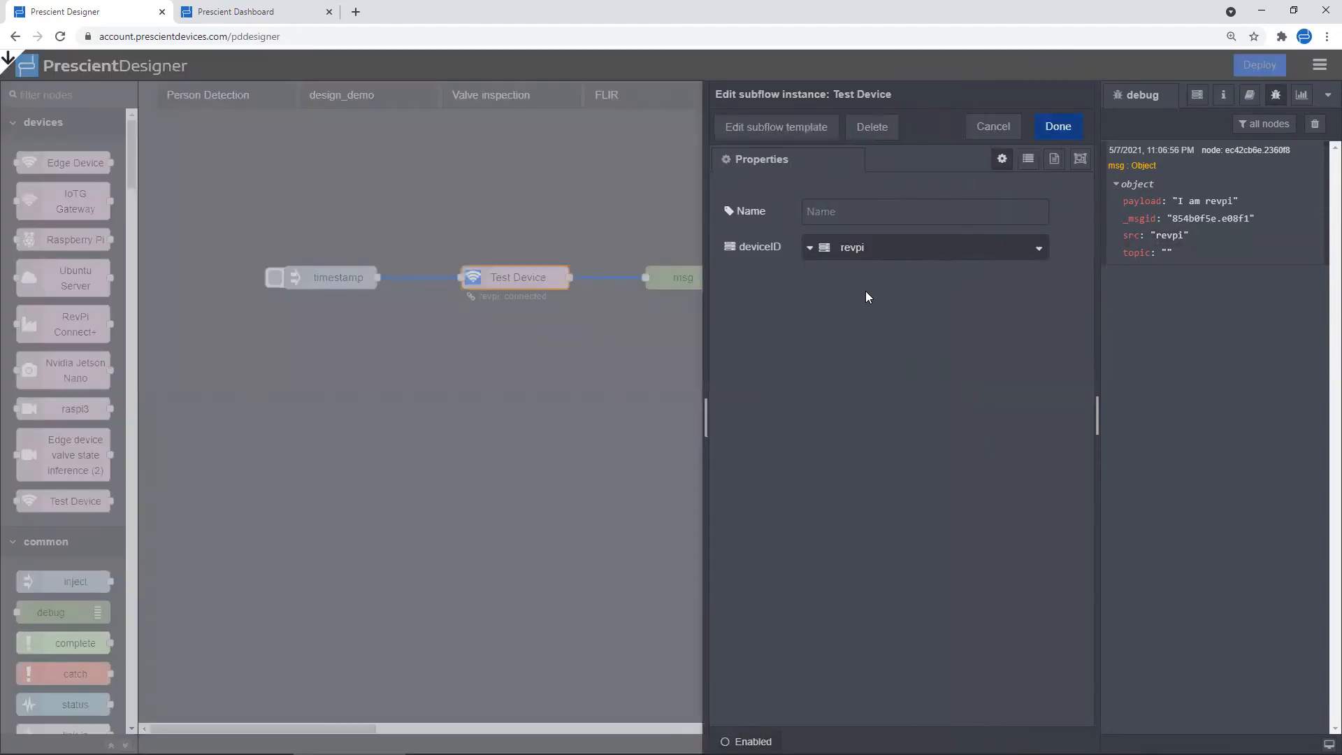
pyautogui.click(888, 260)
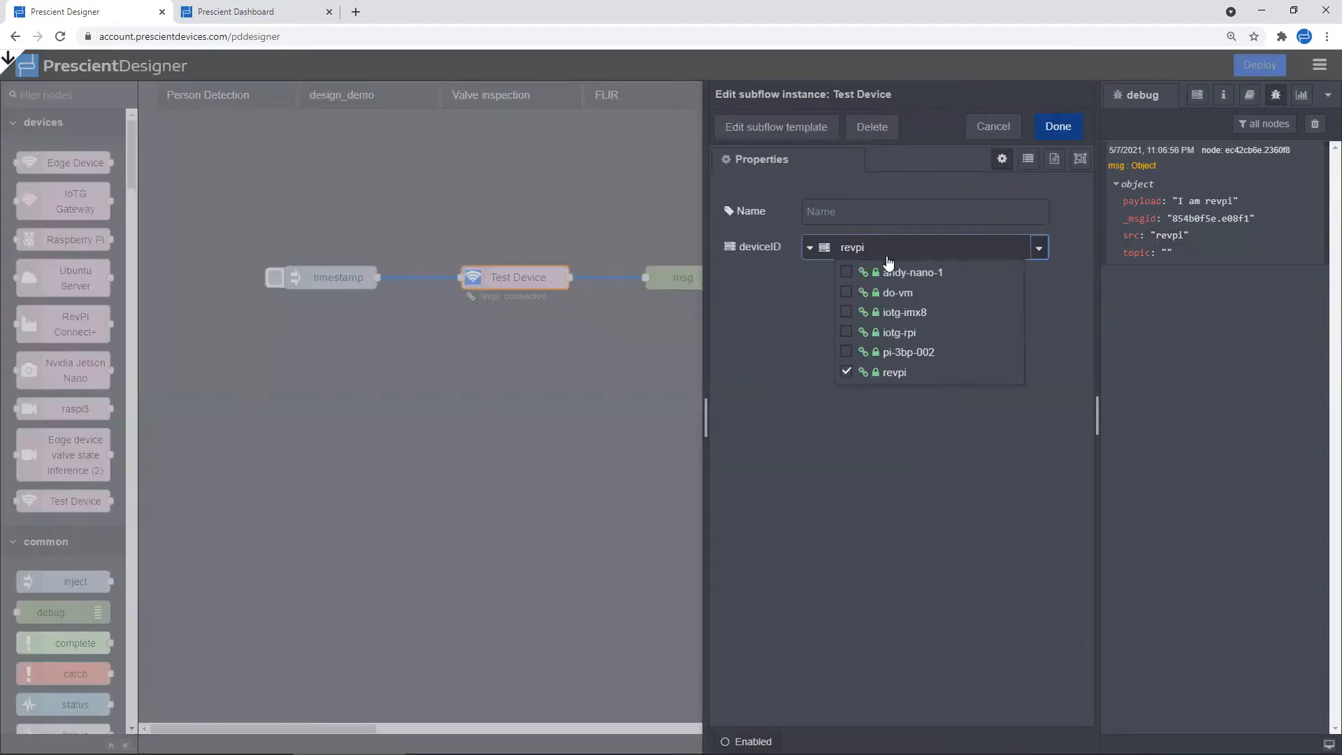
pyautogui.click(847, 332)
pyautogui.click(1058, 126)
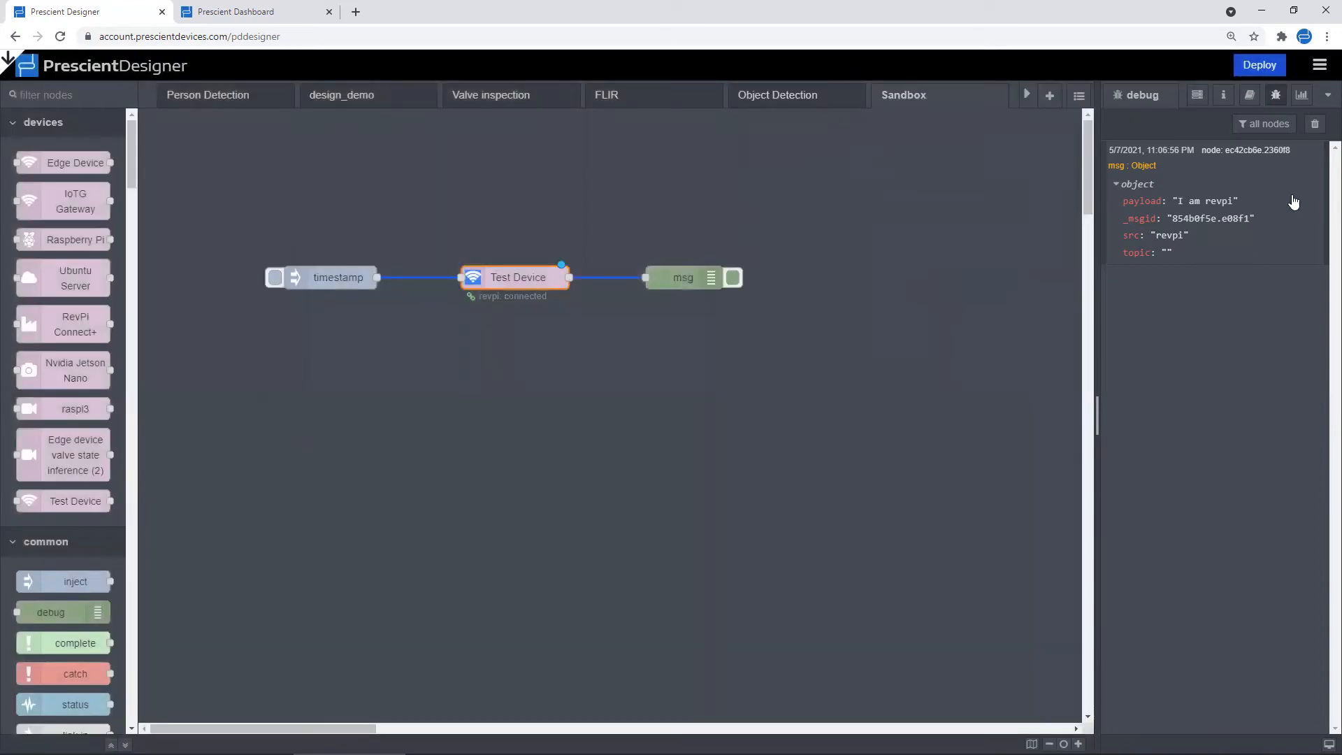
pyautogui.click(1197, 95)
pyautogui.click(1273, 70)
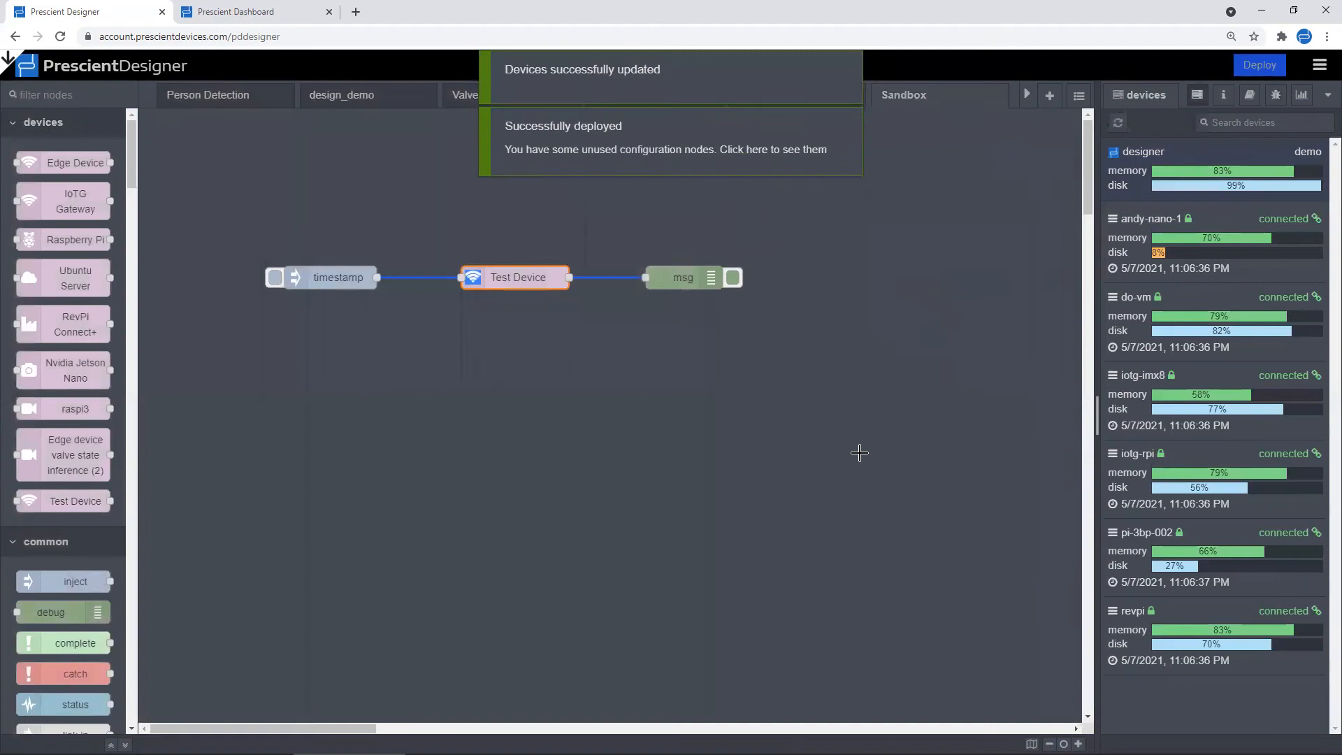
# Clear the debug log again and inject the timestamp, expanding the messages from both iotg-rpi and revpi
pyautogui.click(1275, 96)
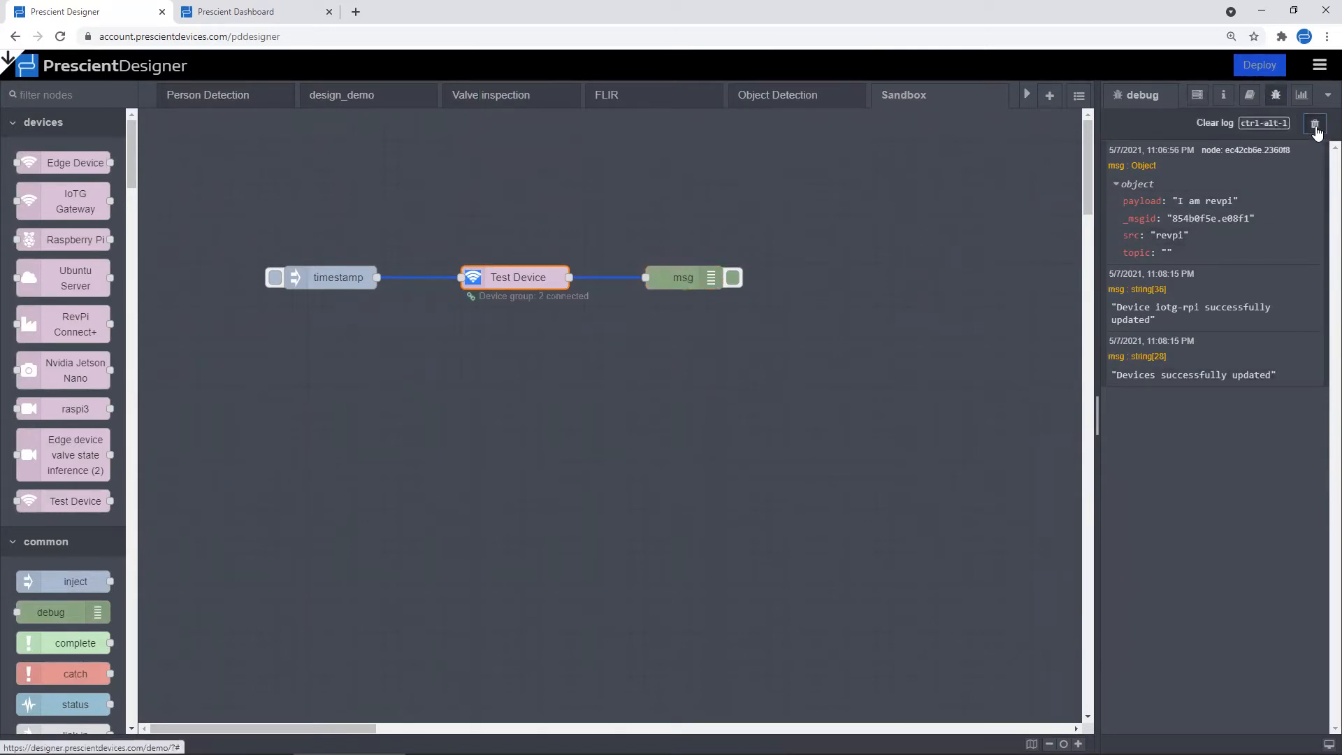
pyautogui.click(1314, 126)
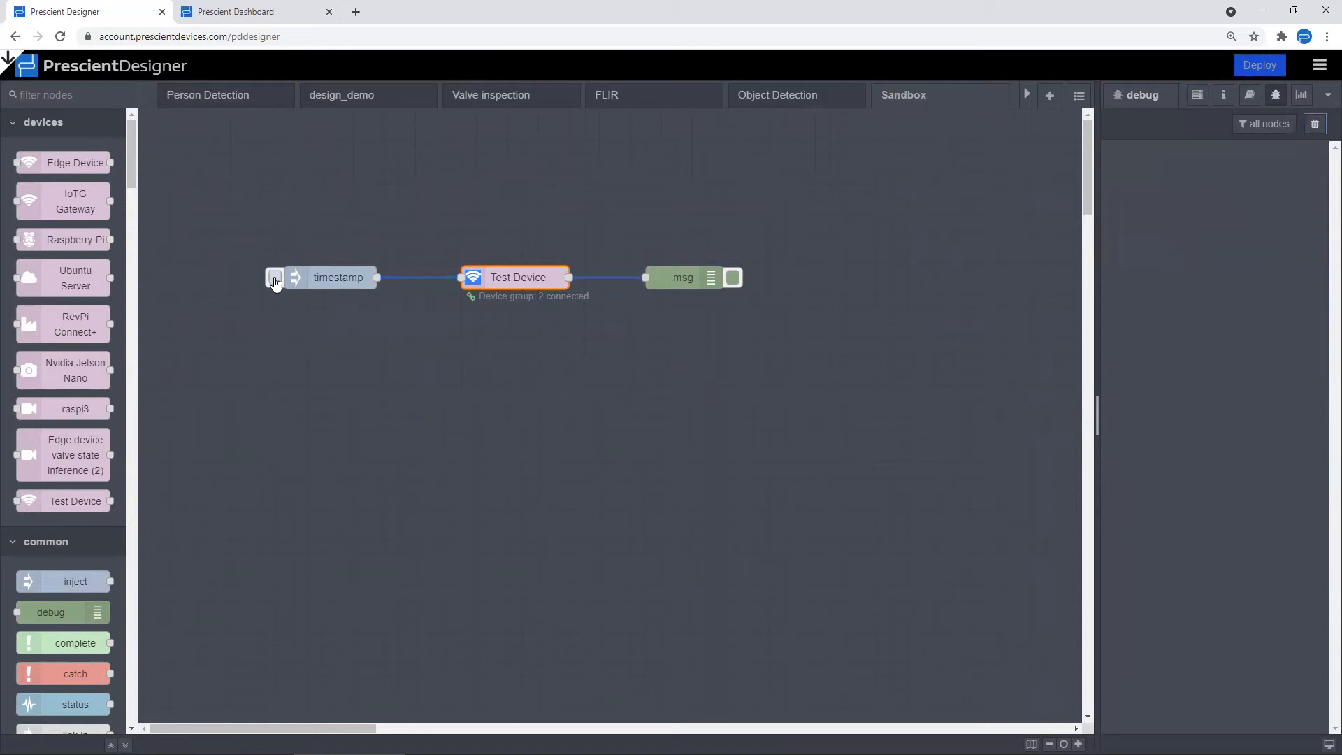
pyautogui.click(274, 279)
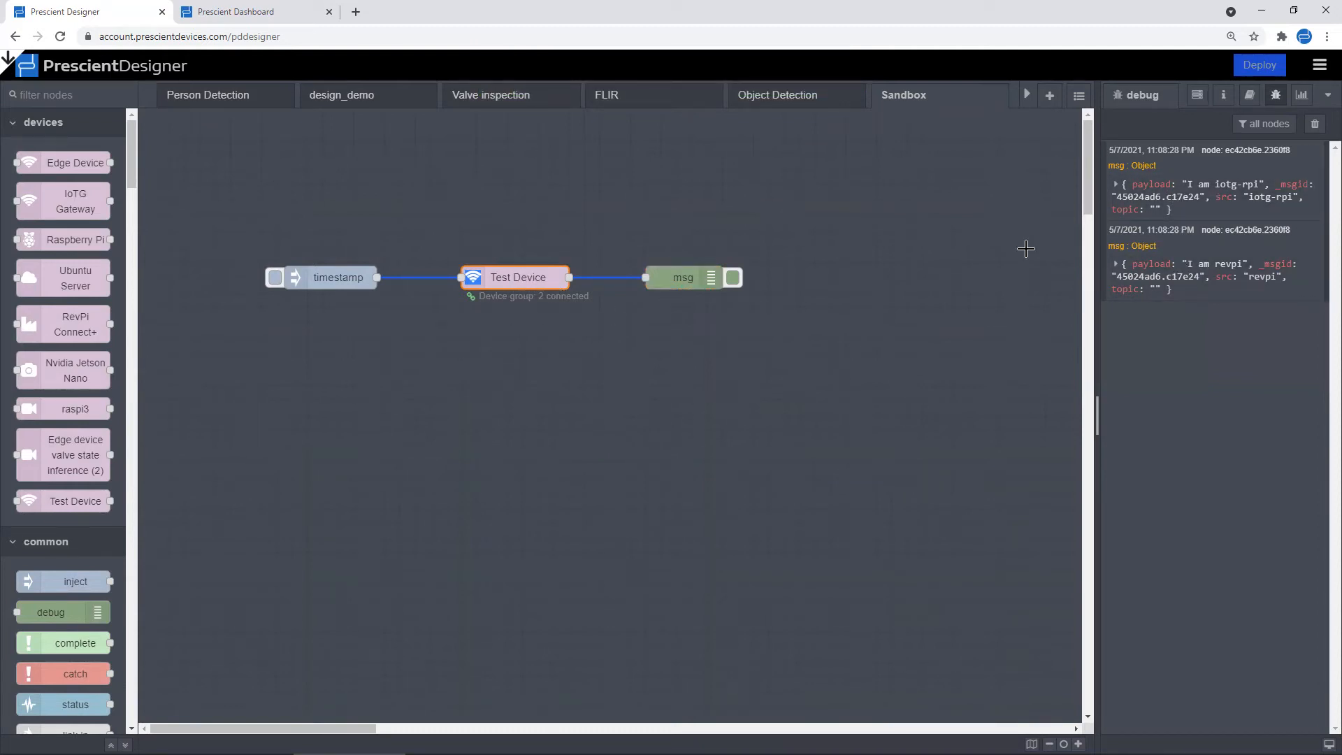
pyautogui.click(1116, 185)
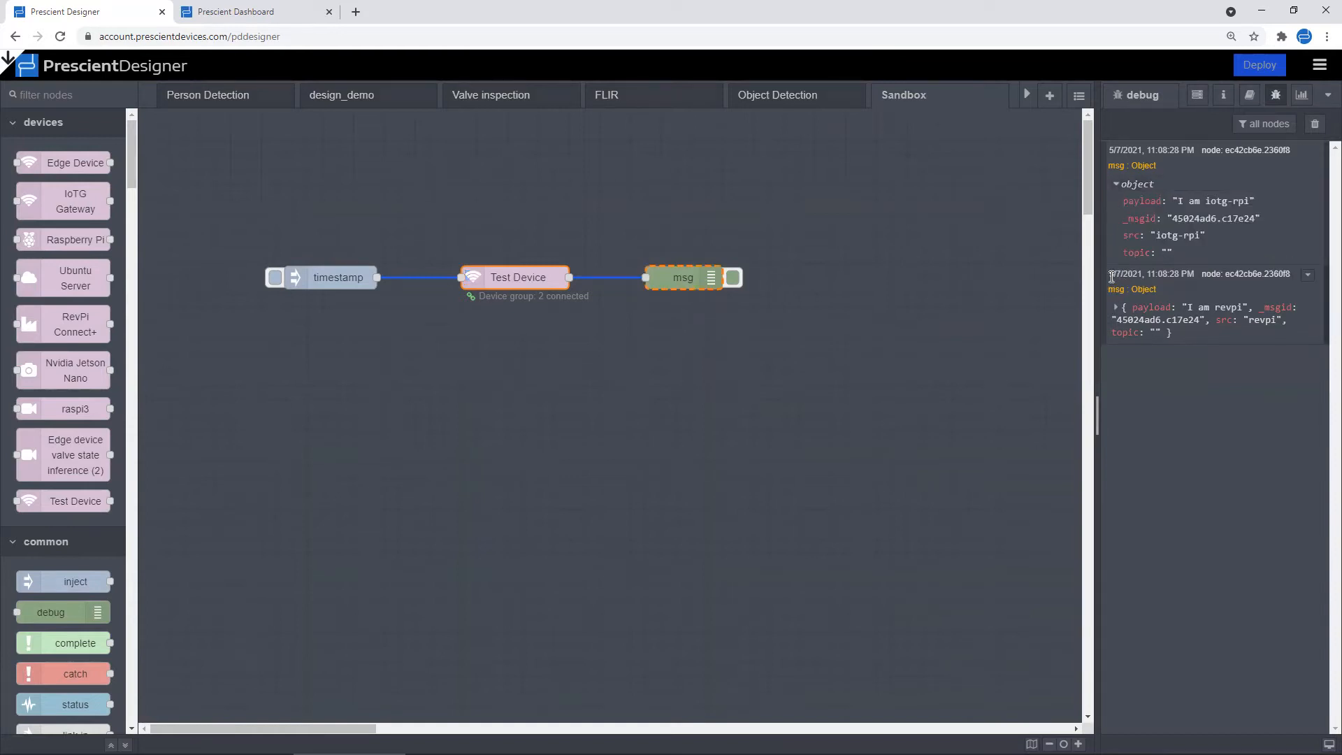
pyautogui.click(1115, 308)
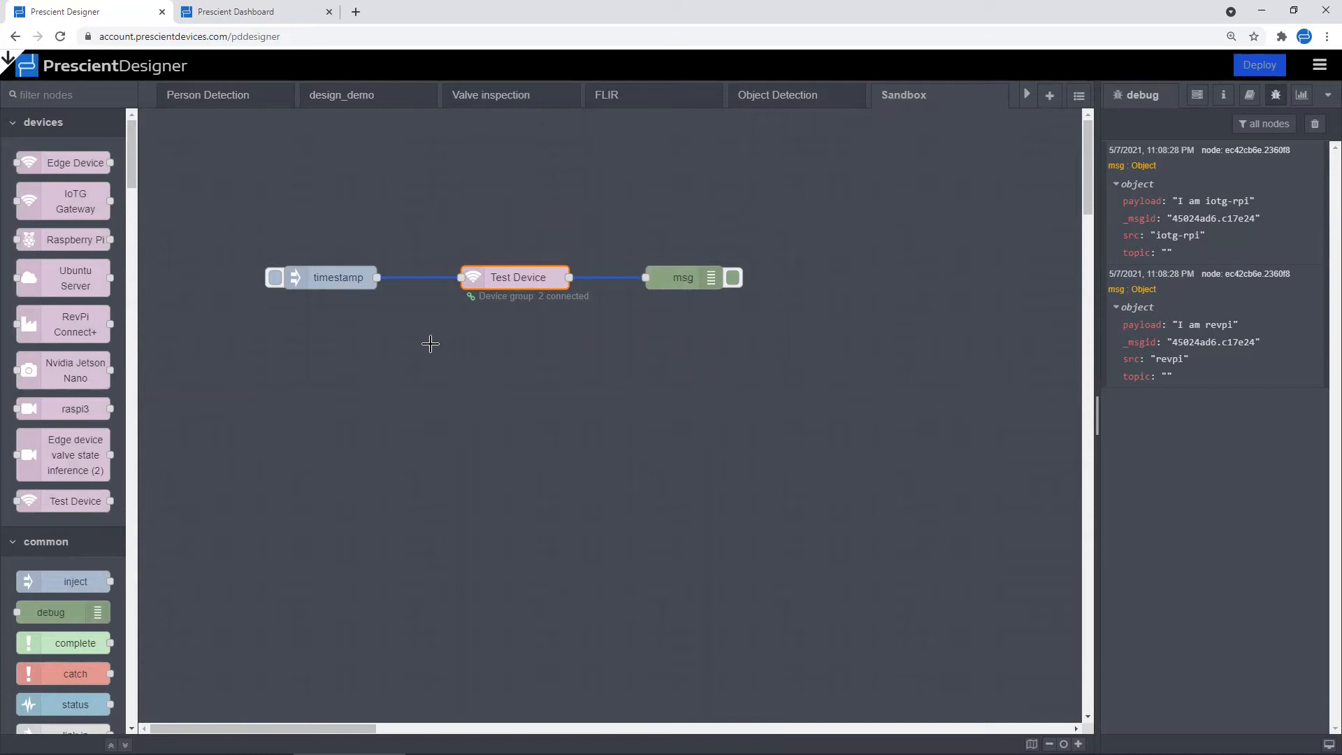
# Place a second Test Device node below the first and remove iotg-rpi from the original node's deviceID selection
pyautogui.moveTo(65, 502)
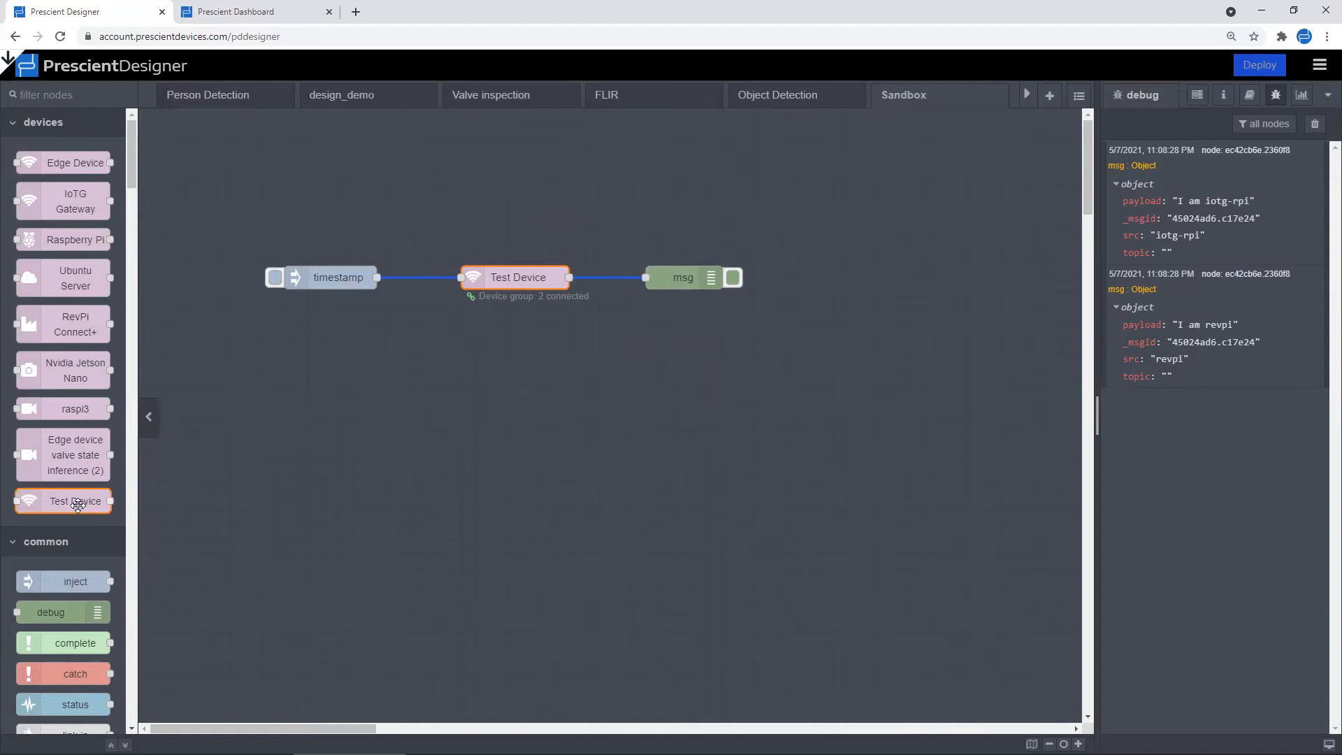
pyautogui.moveTo(75, 500); pyautogui.dragTo(522, 364)
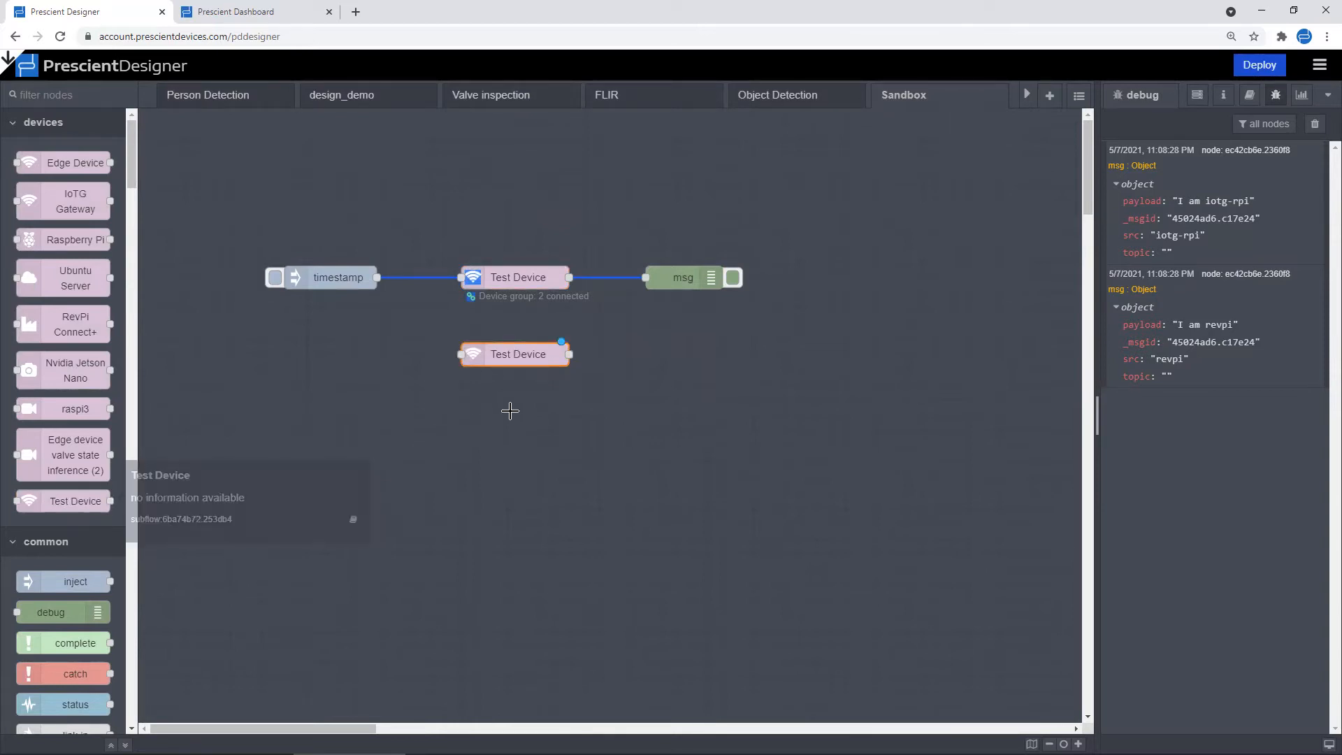
pyautogui.doubleClick(522, 282)
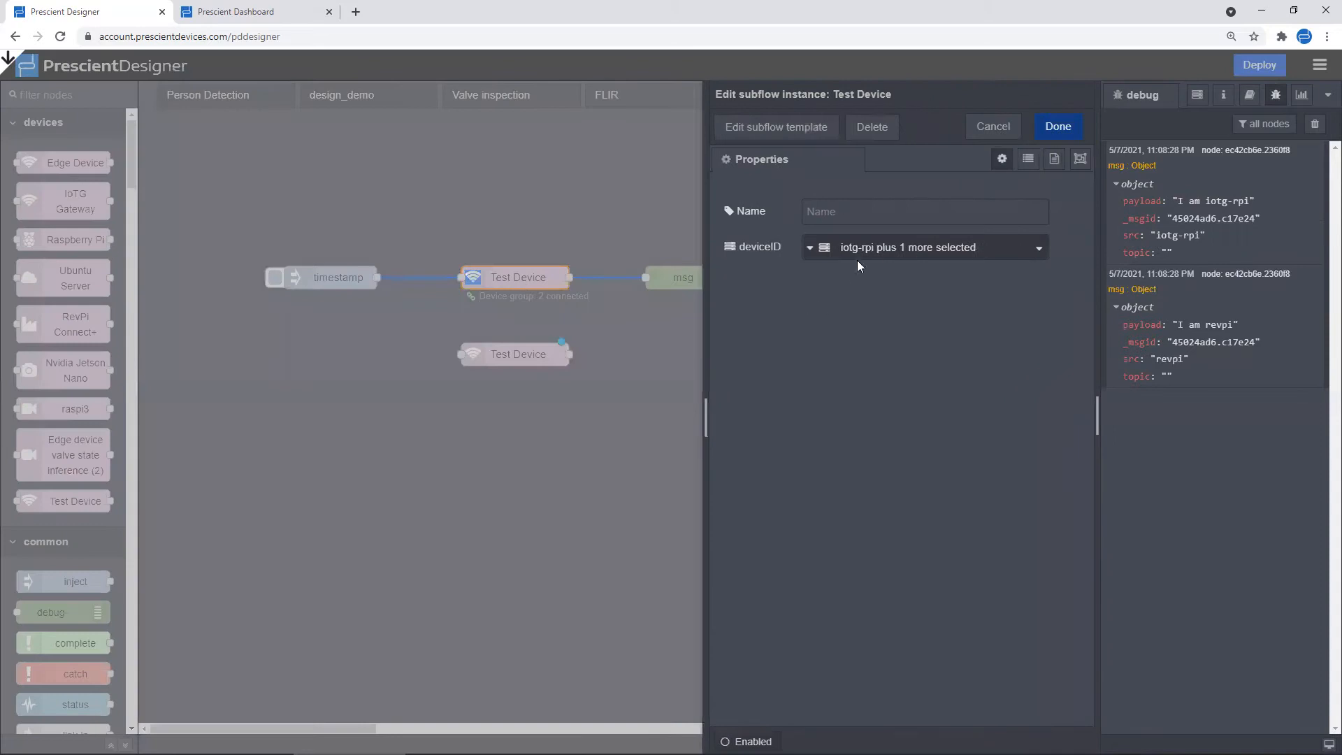
pyautogui.click(879, 255)
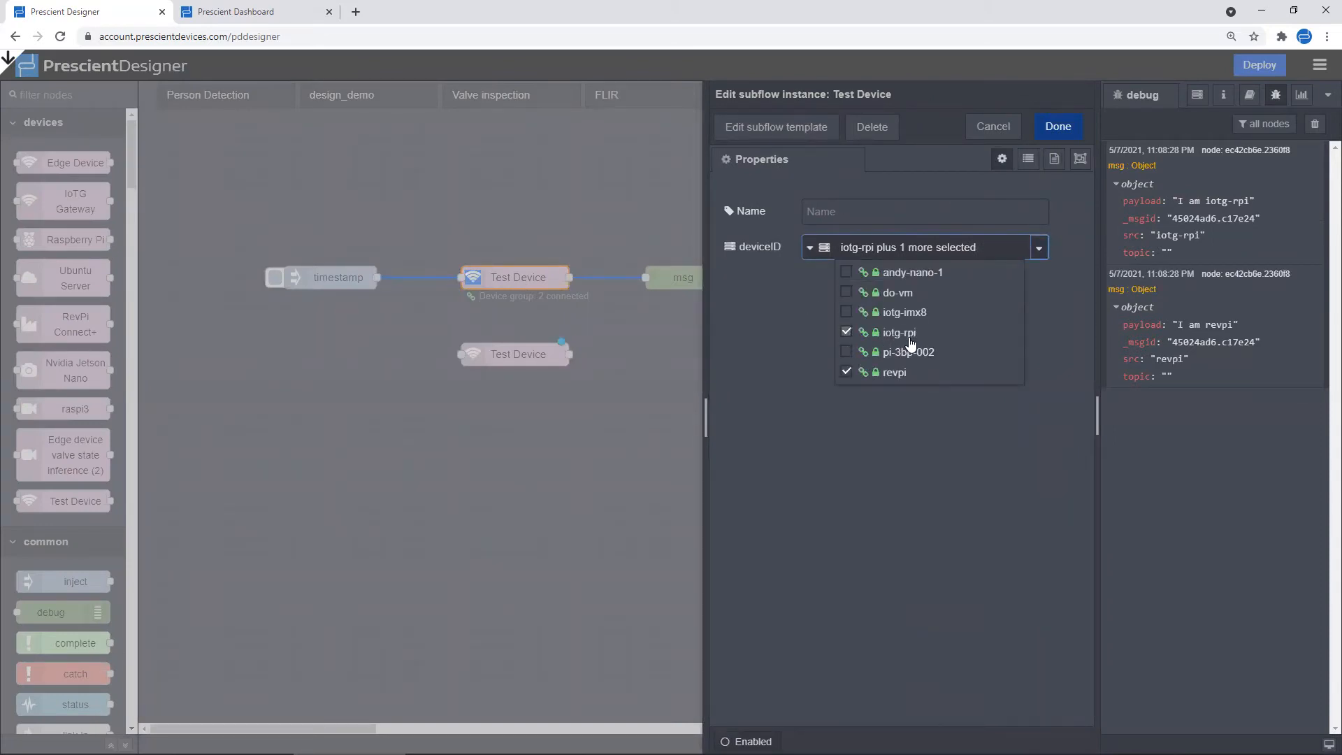
pyautogui.click(845, 334)
pyautogui.click(1058, 126)
# Assign the iotg-rpi device to the second Test Device node's deviceID
pyautogui.press('Return')
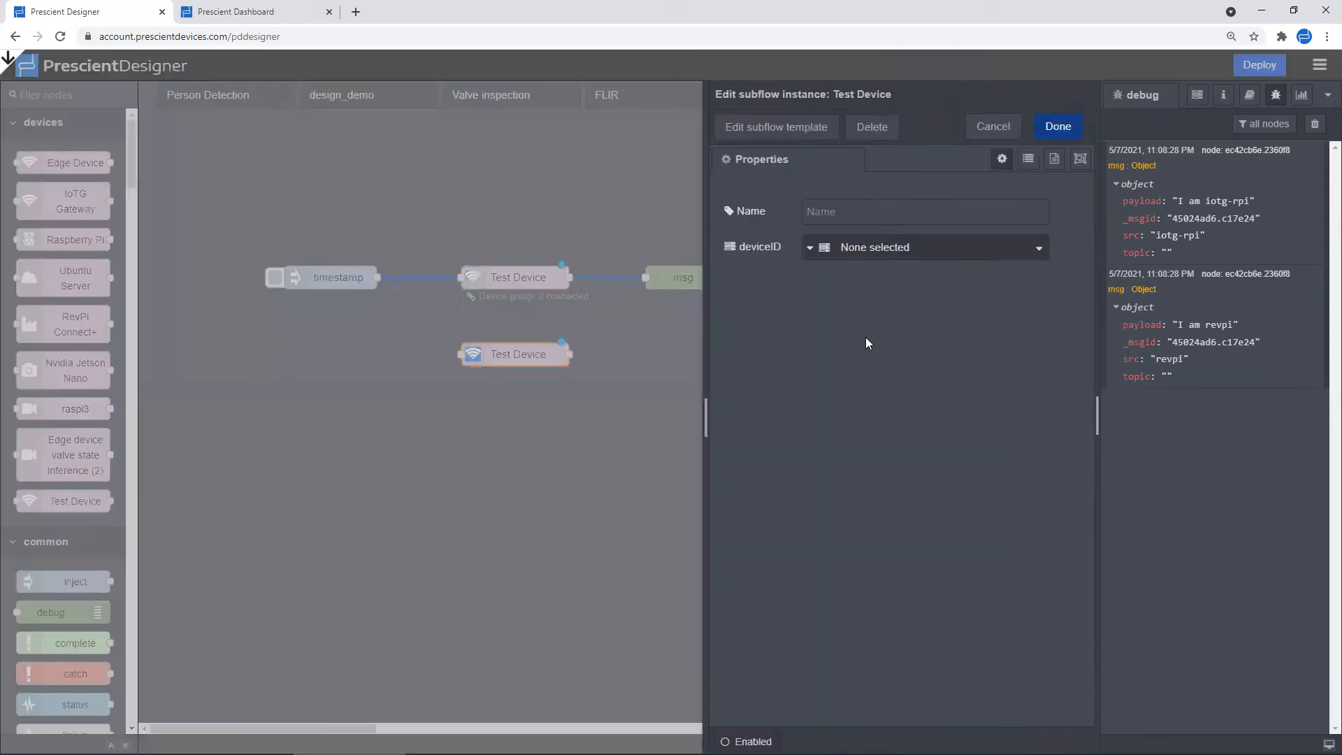
pyautogui.click(912, 248)
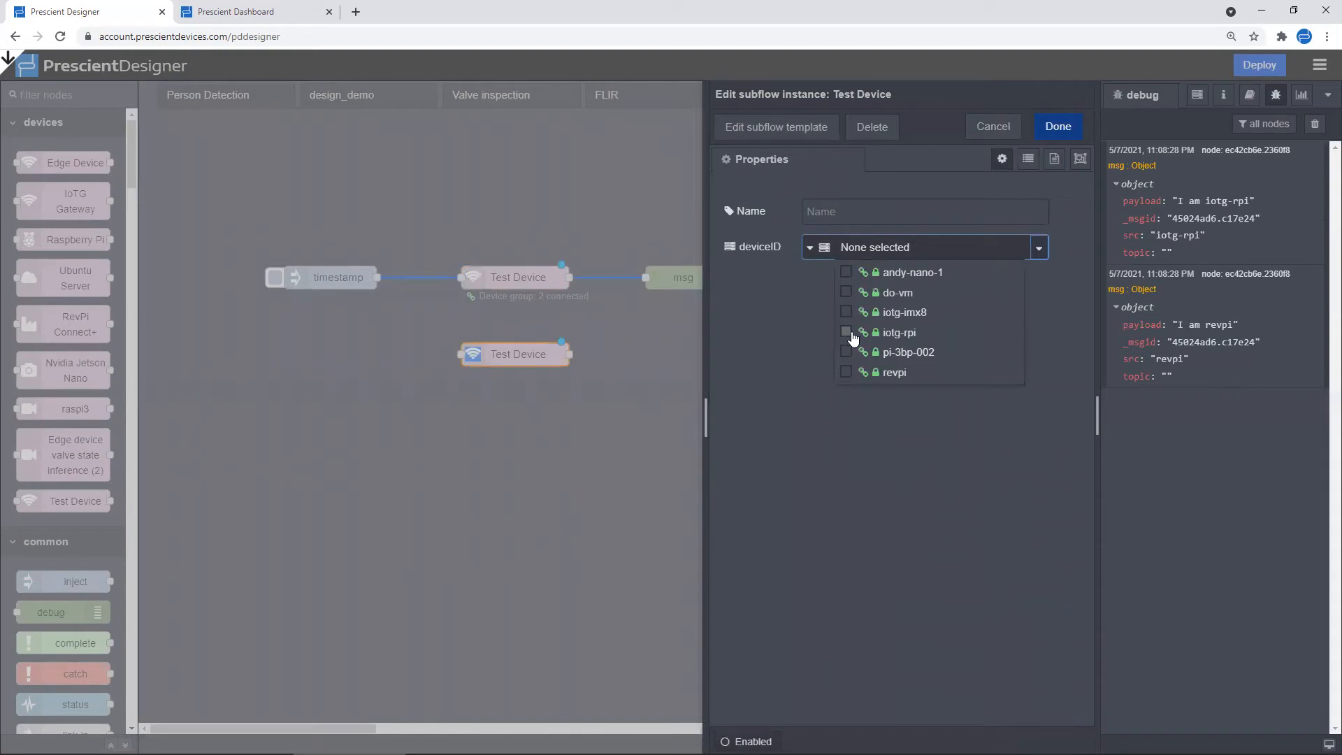
pyautogui.click(1057, 128)
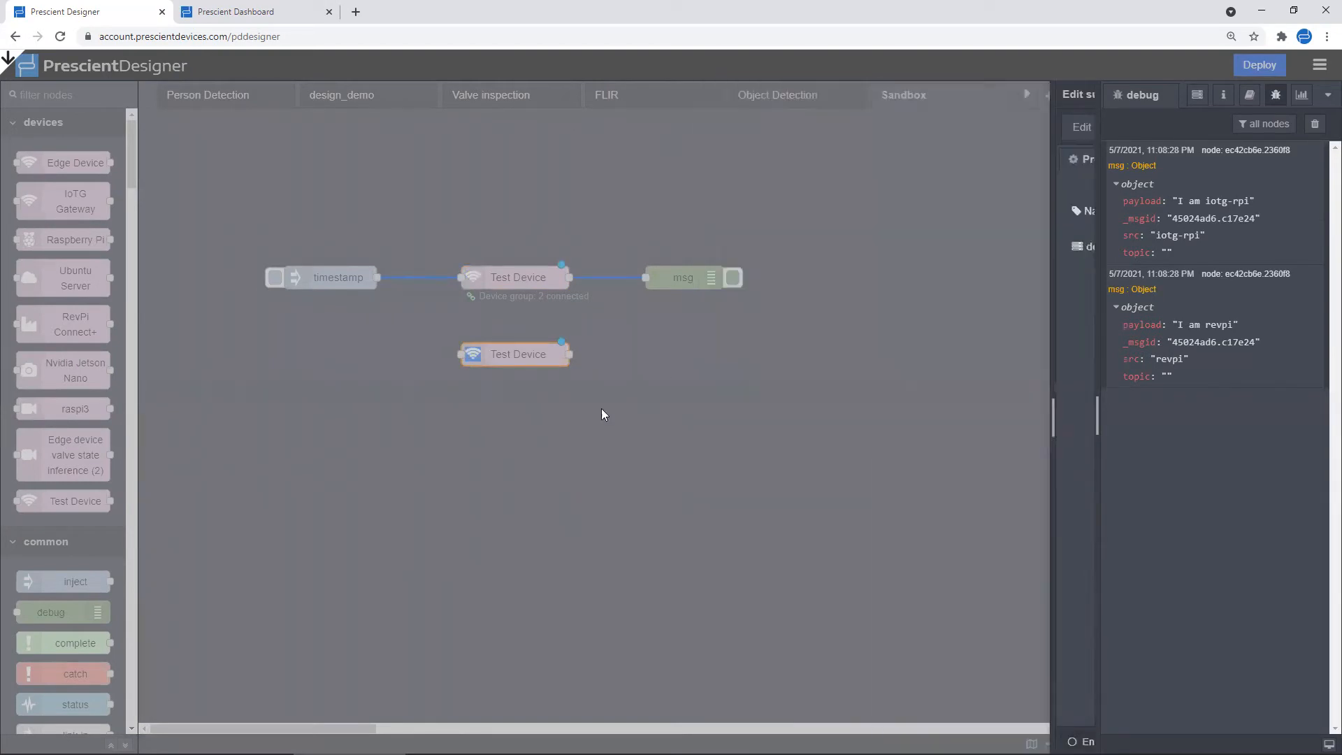
# Wire the second Test Device node between the timestamp inject node and the msg debug node, and deploy the flow
pyautogui.moveTo(378, 277); pyautogui.dragTo(461, 355)
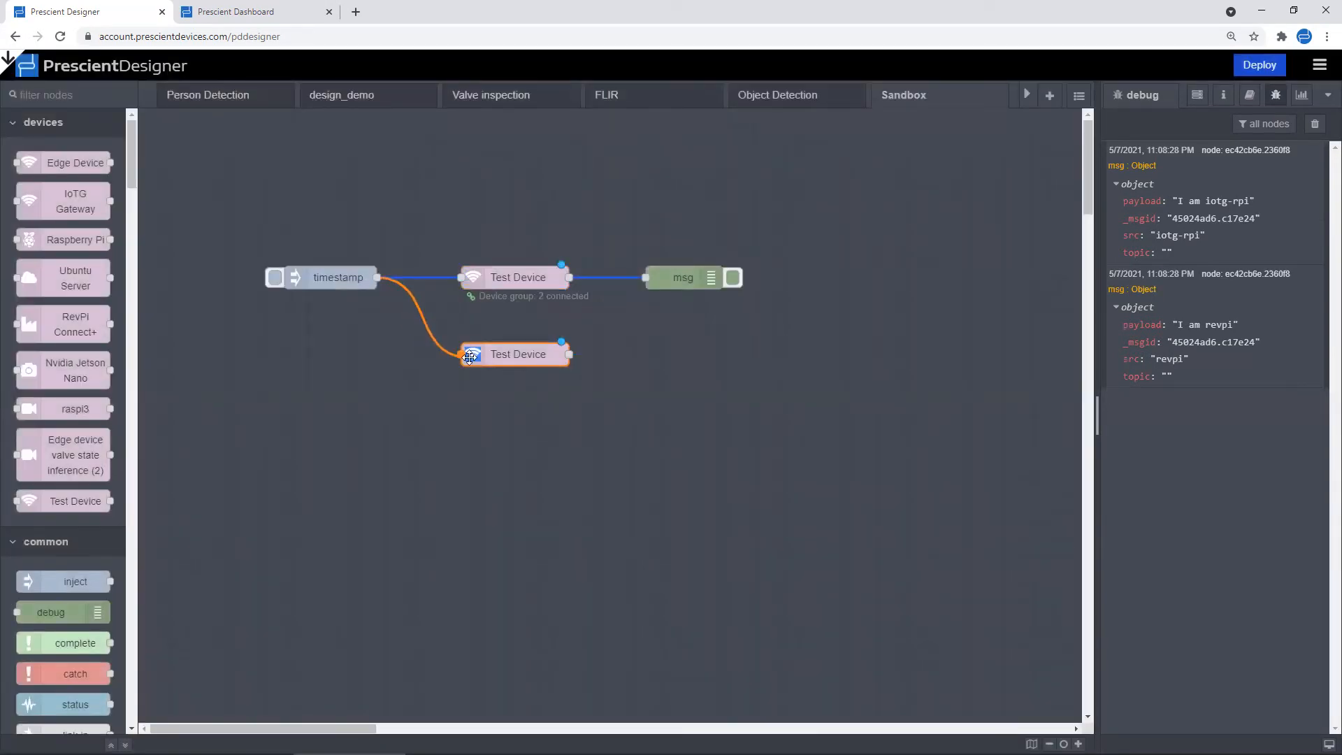
pyautogui.moveTo(570, 354); pyautogui.dragTo(645, 278)
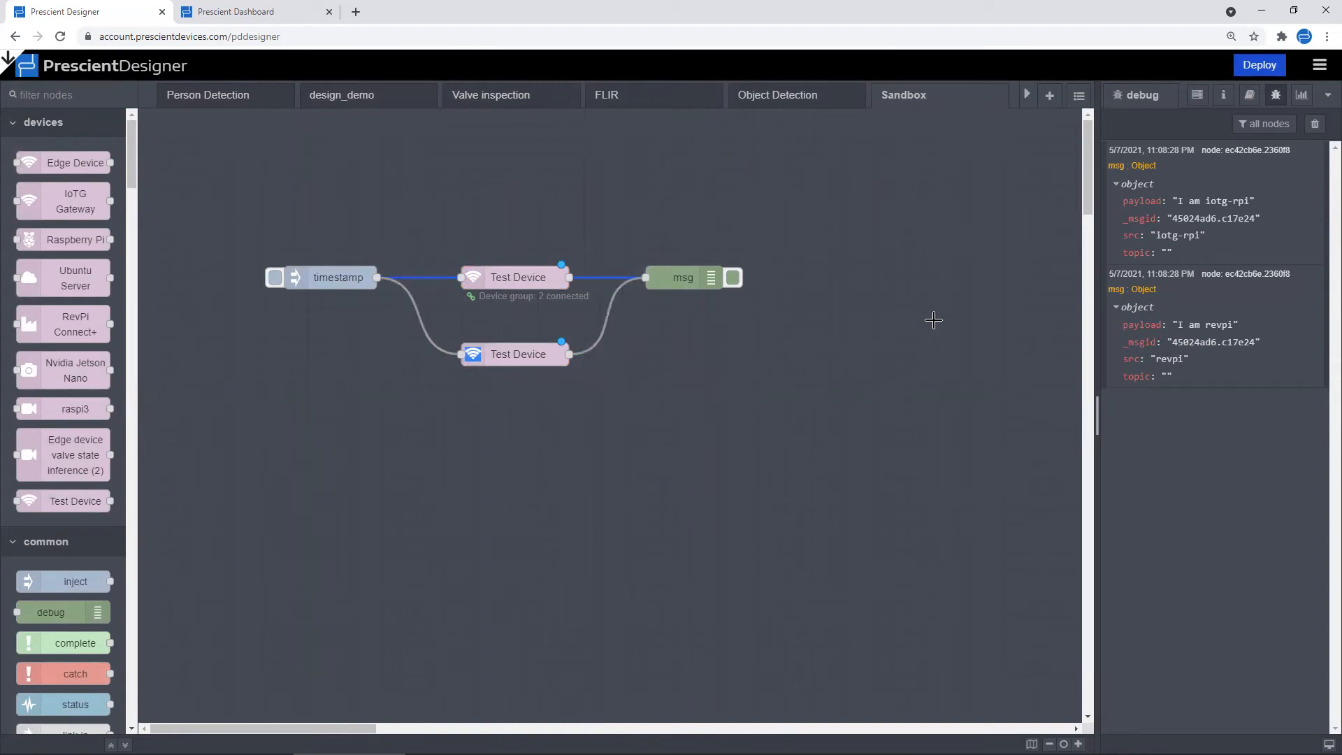
pyautogui.click(1269, 70)
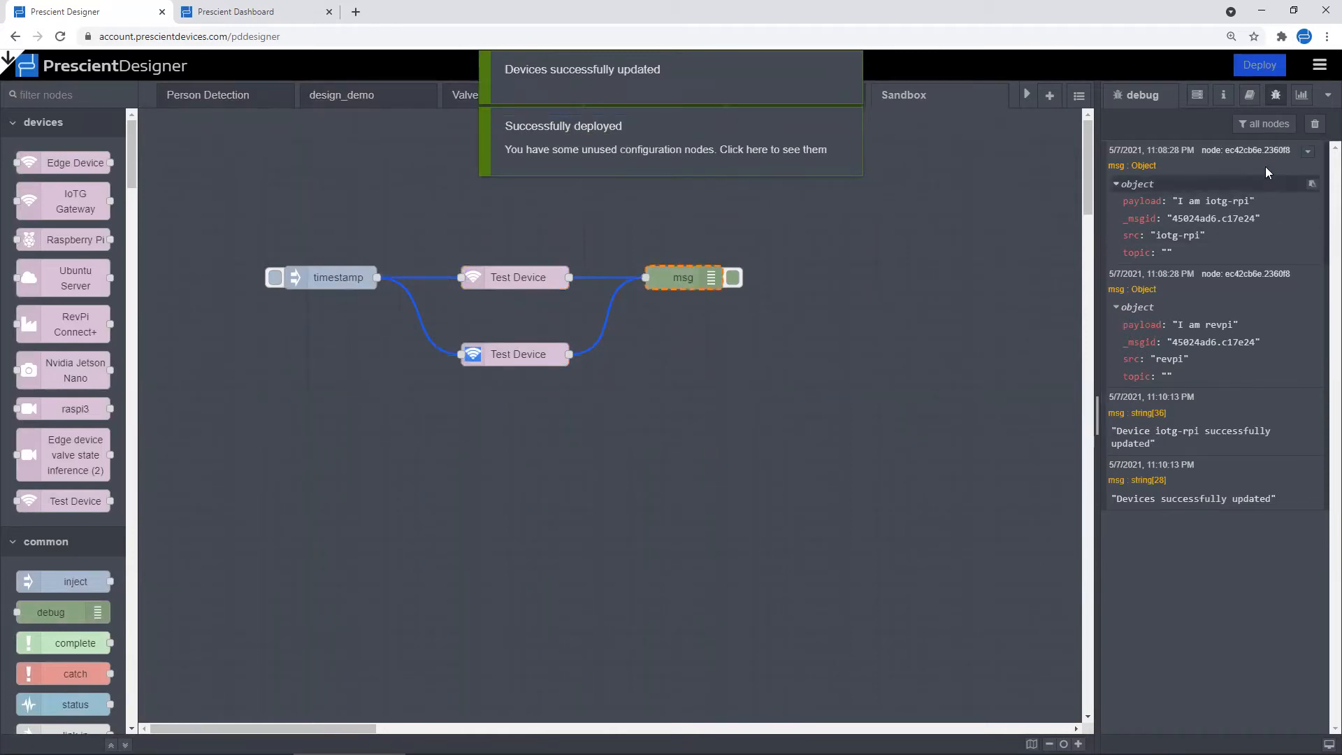
# Empty the debug log and inject the timestamp, expanding the messages returned by the two separate Test Device nodes
pyautogui.click(1314, 124)
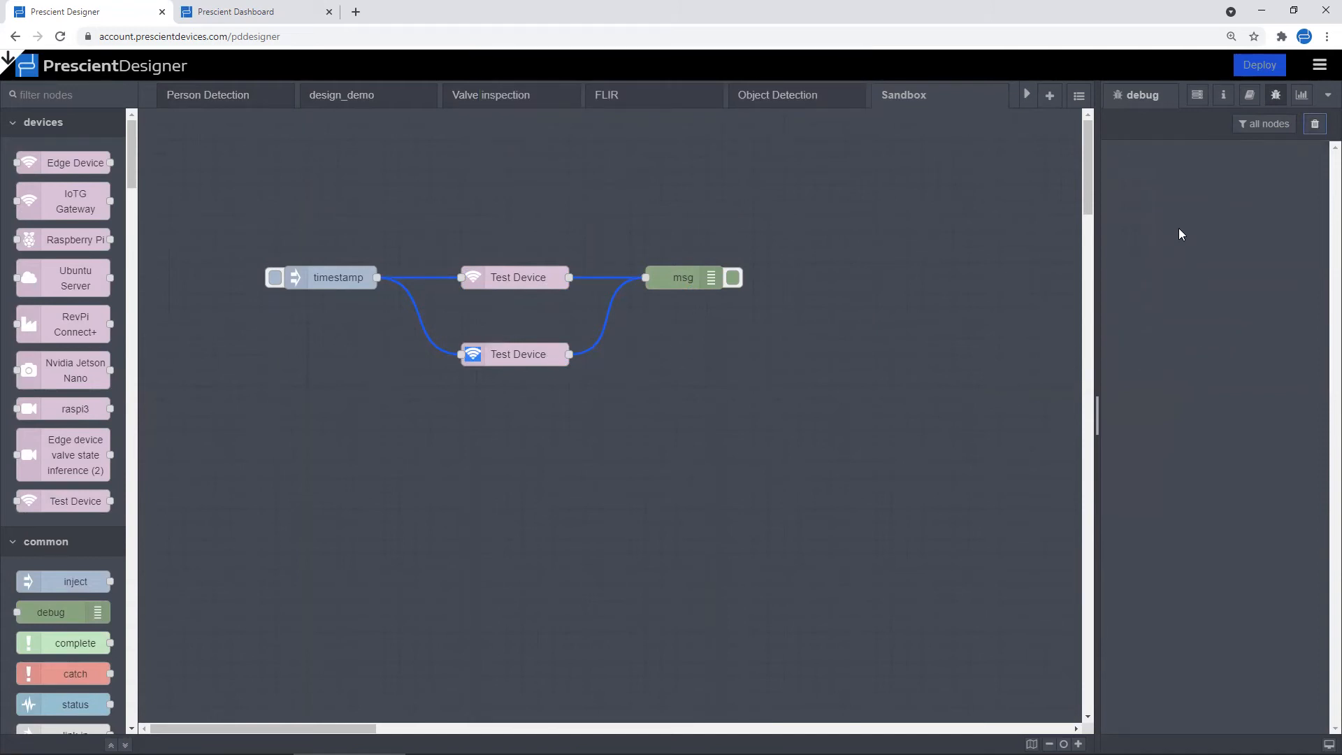
pyautogui.click(276, 279)
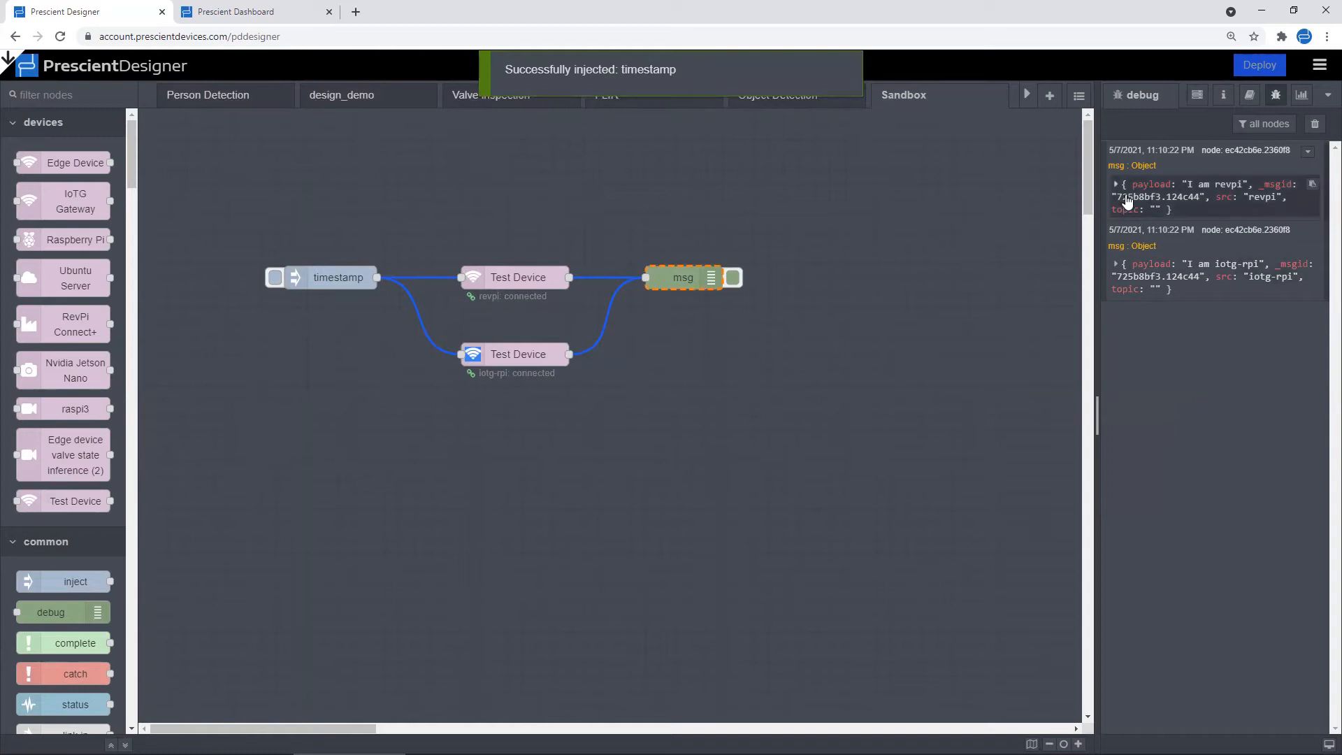
pyautogui.click(1117, 184)
pyautogui.click(1116, 307)
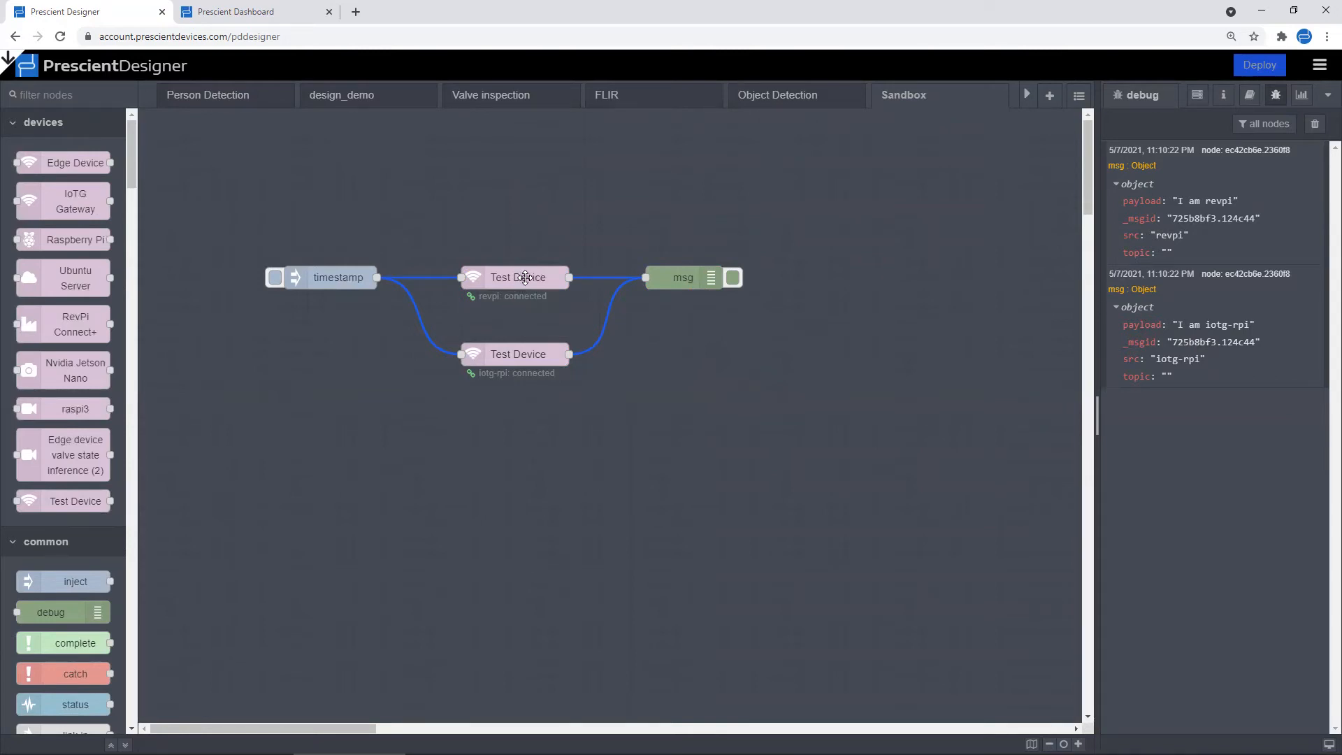
# In the Test Device subflow template, change the simple message node's payload expression to "This is " & $env("deviceID")
pyautogui.doubleClick(522, 286)
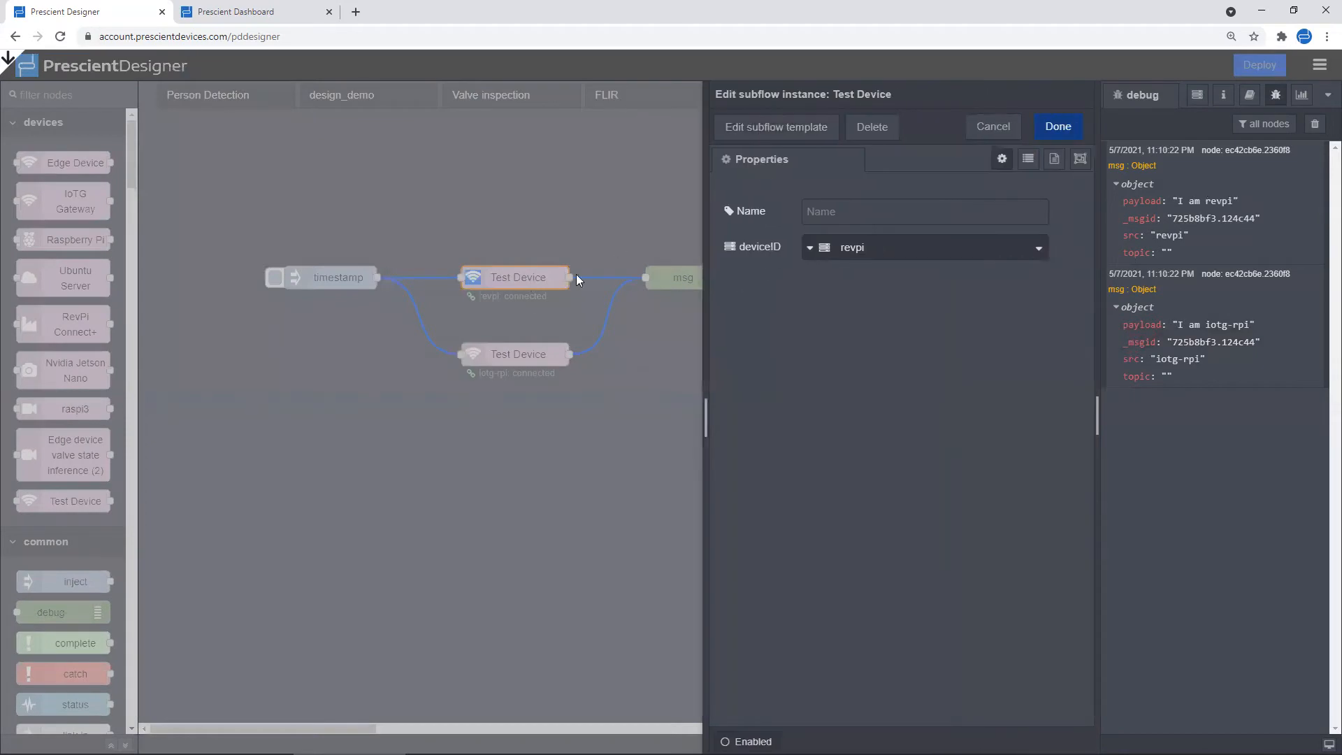
pyautogui.click(777, 127)
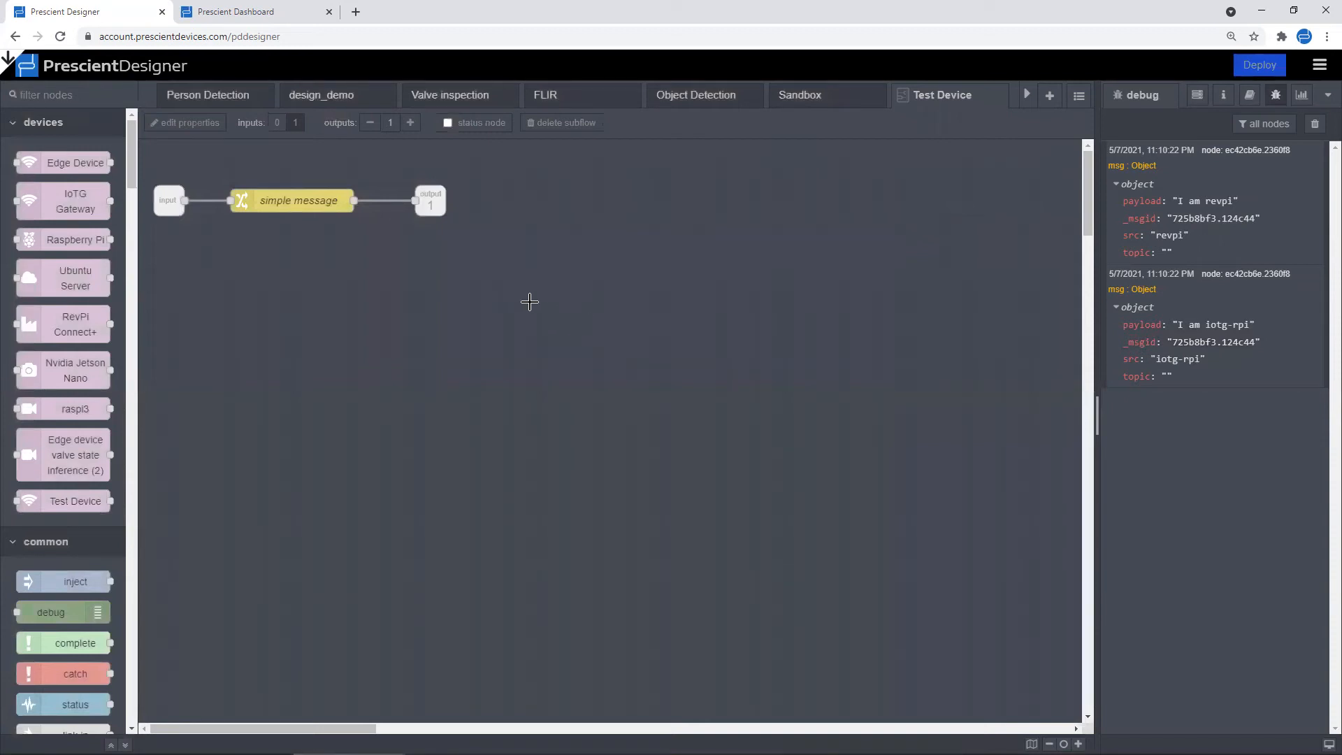
pyautogui.moveTo(64, 501)
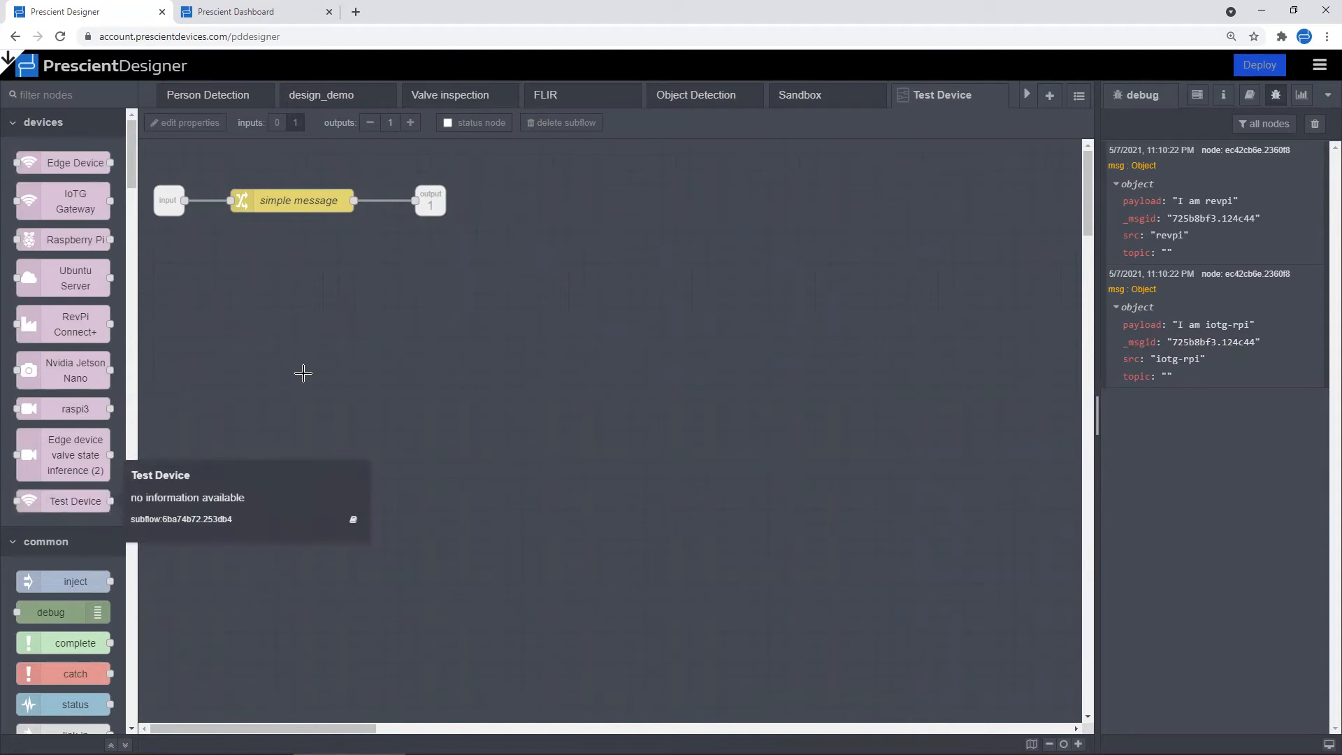
pyautogui.click(294, 204)
pyautogui.doubleClick(294, 204)
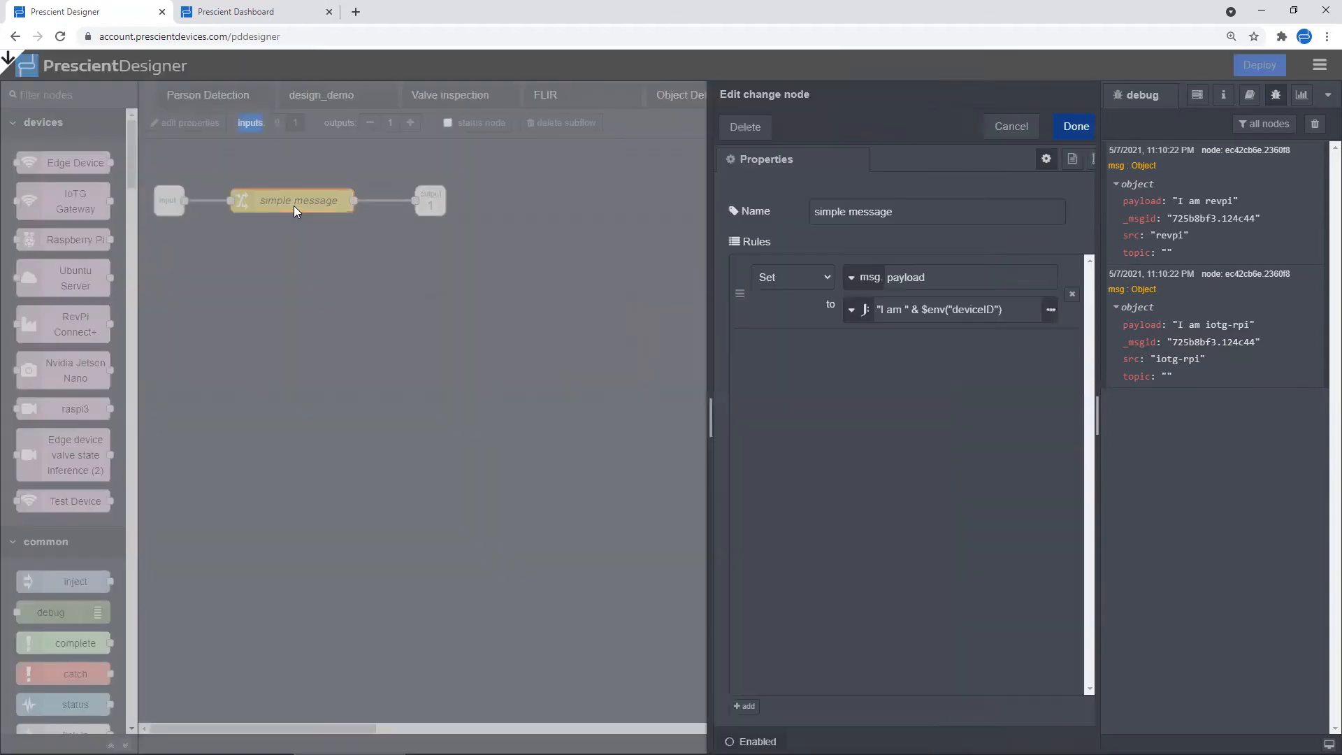
pyautogui.click(883, 311)
pyautogui.press('BackSpace')
pyautogui.press('BackSpace')
pyautogui.press('BackSpace')
pyautogui.press('BackSpace')
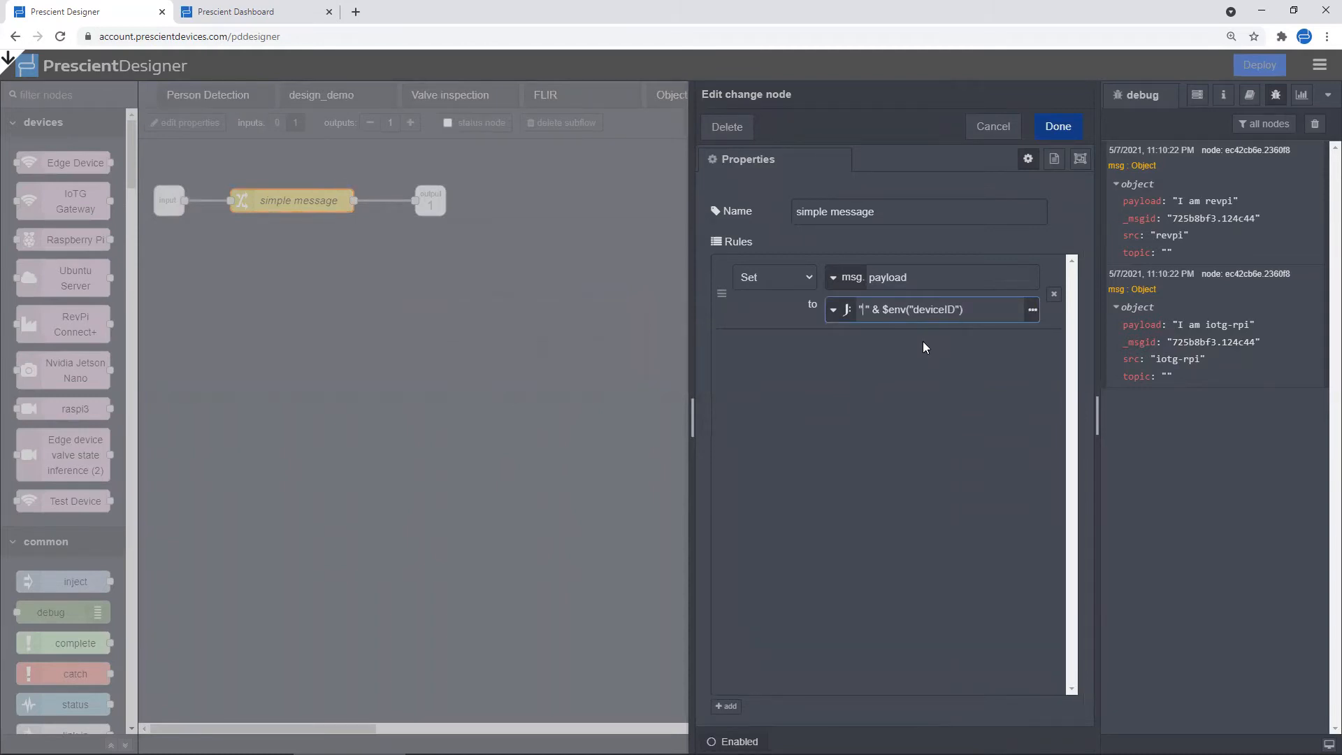
pyautogui.write('This is')
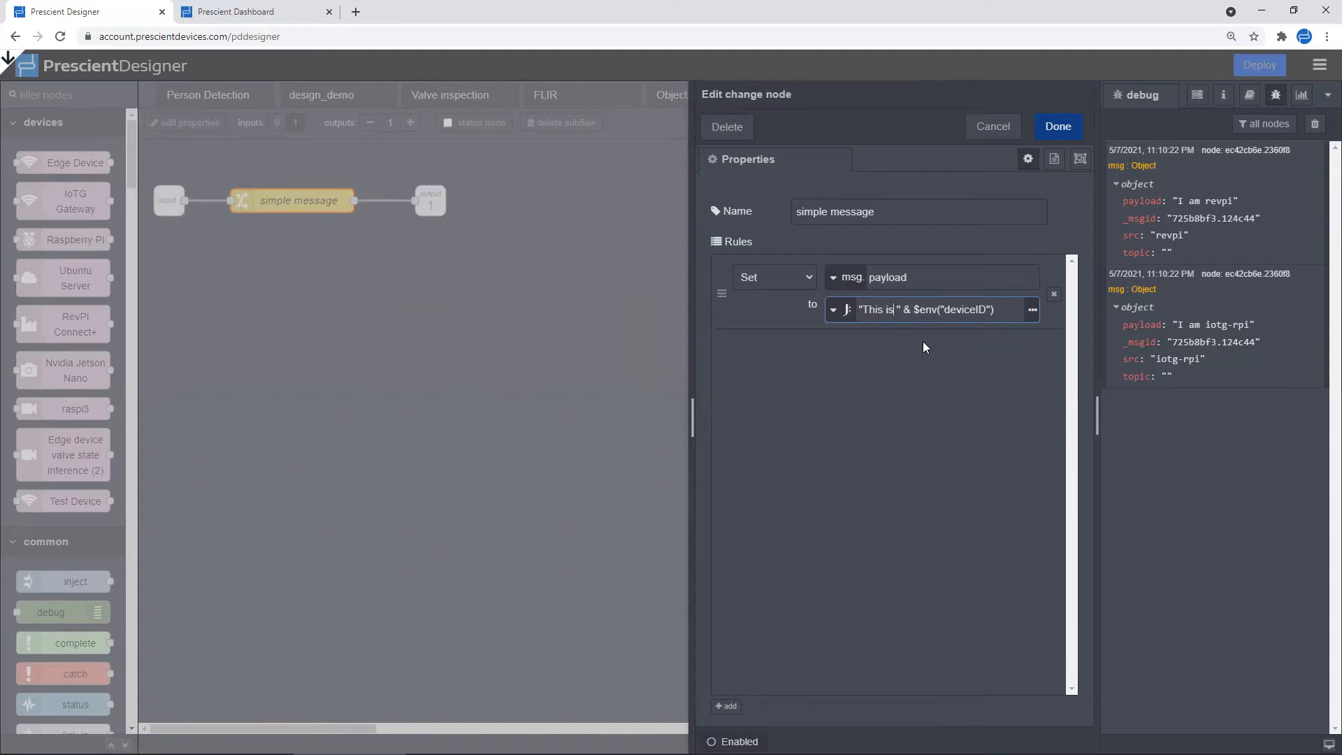
pyautogui.click(1057, 126)
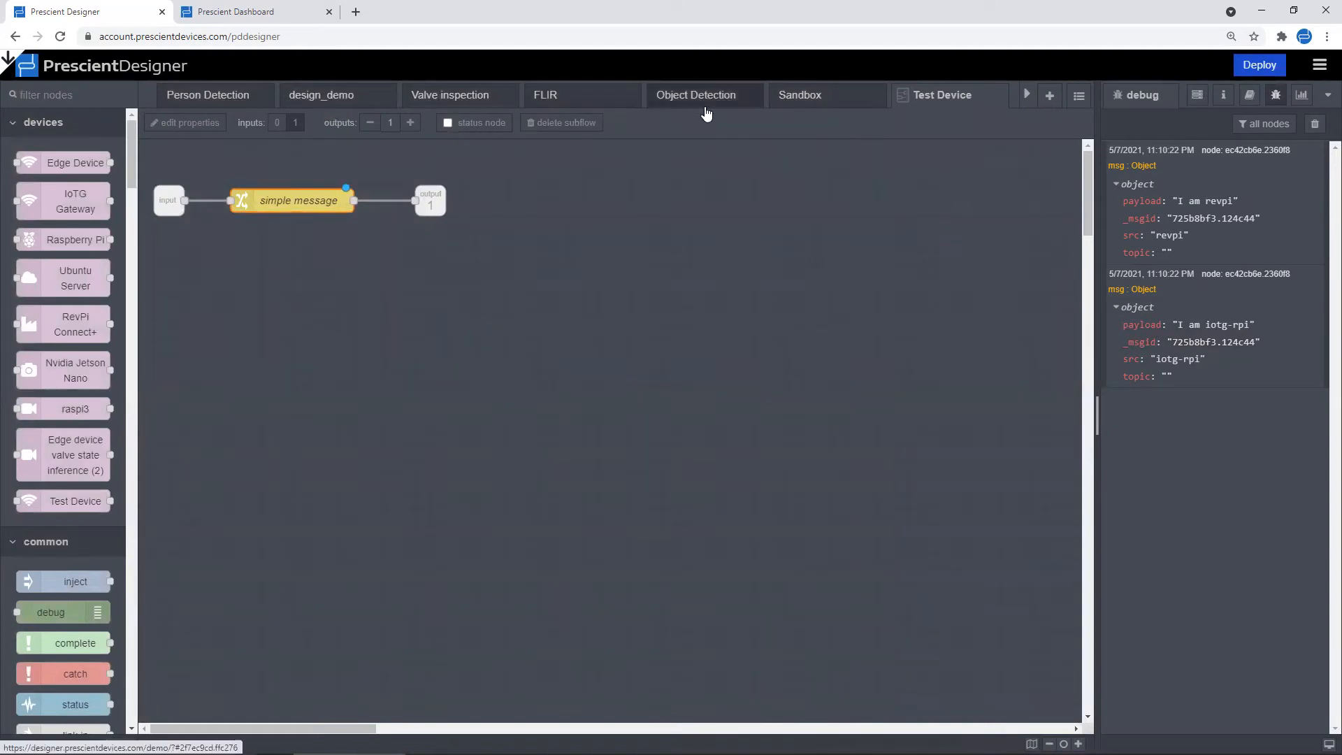
# Return to the Sandbox flow, clear the debug log and deploy the edited subflow to both devices
pyautogui.click(815, 98)
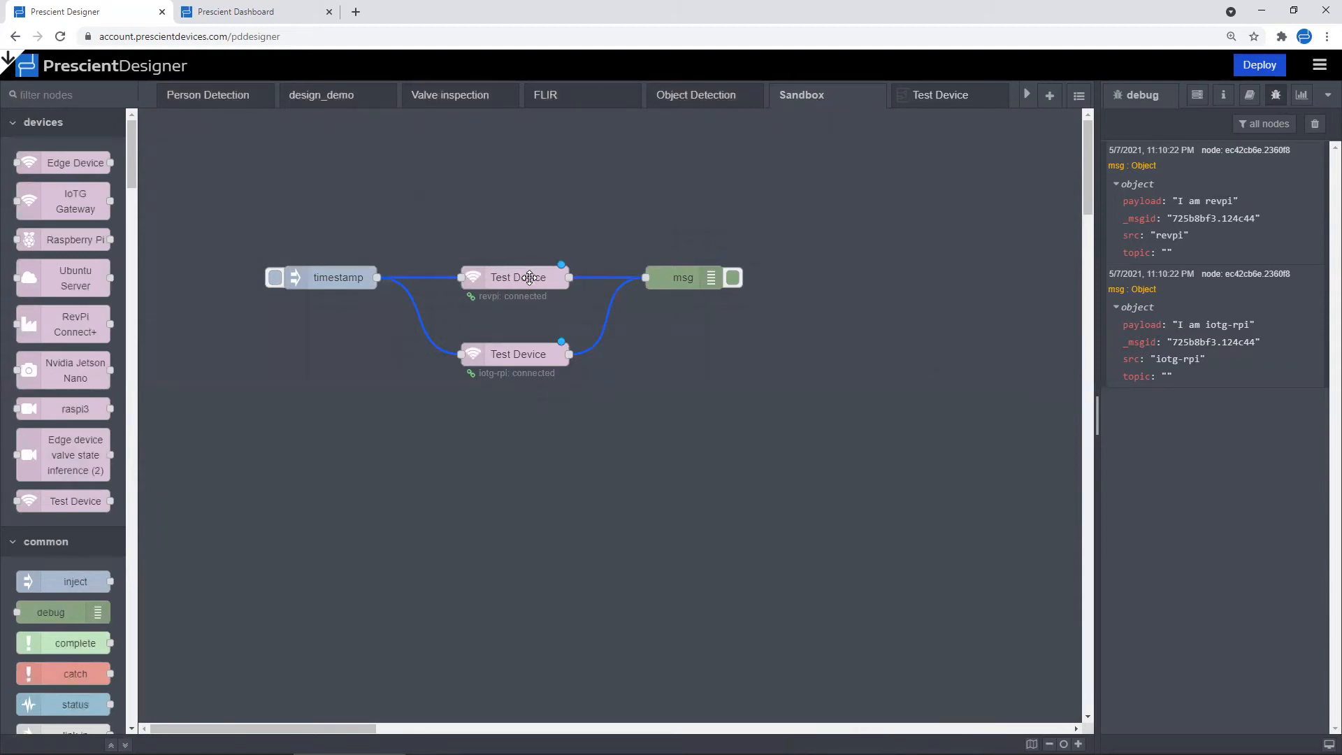
pyautogui.click(1269, 65)
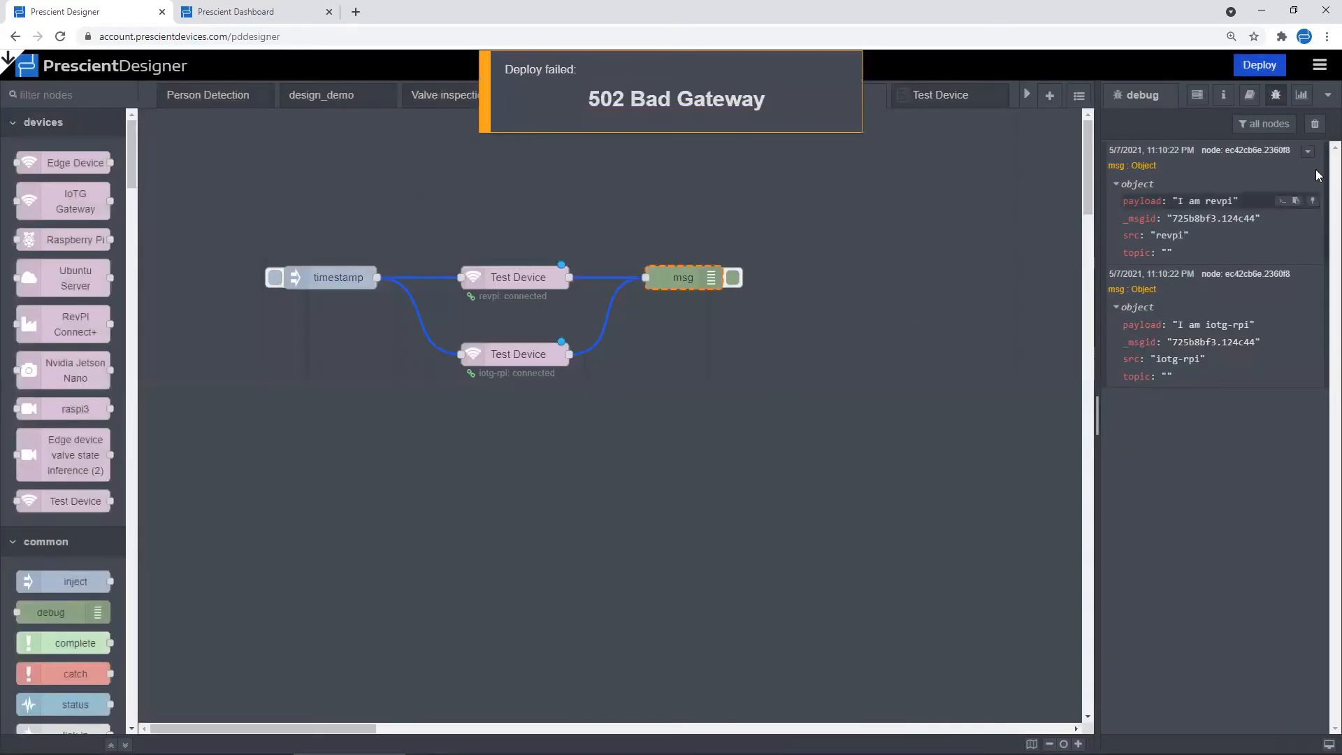
pyautogui.click(1314, 124)
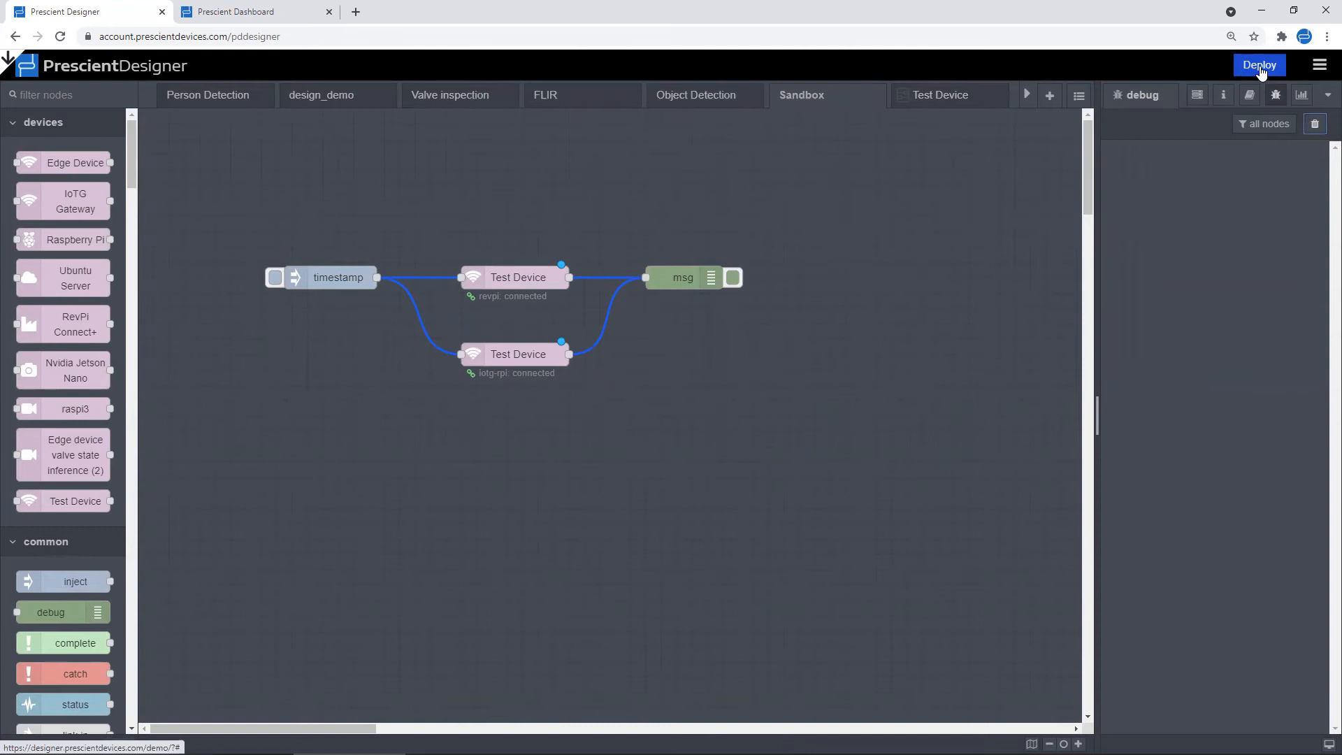
pyautogui.click(1259, 67)
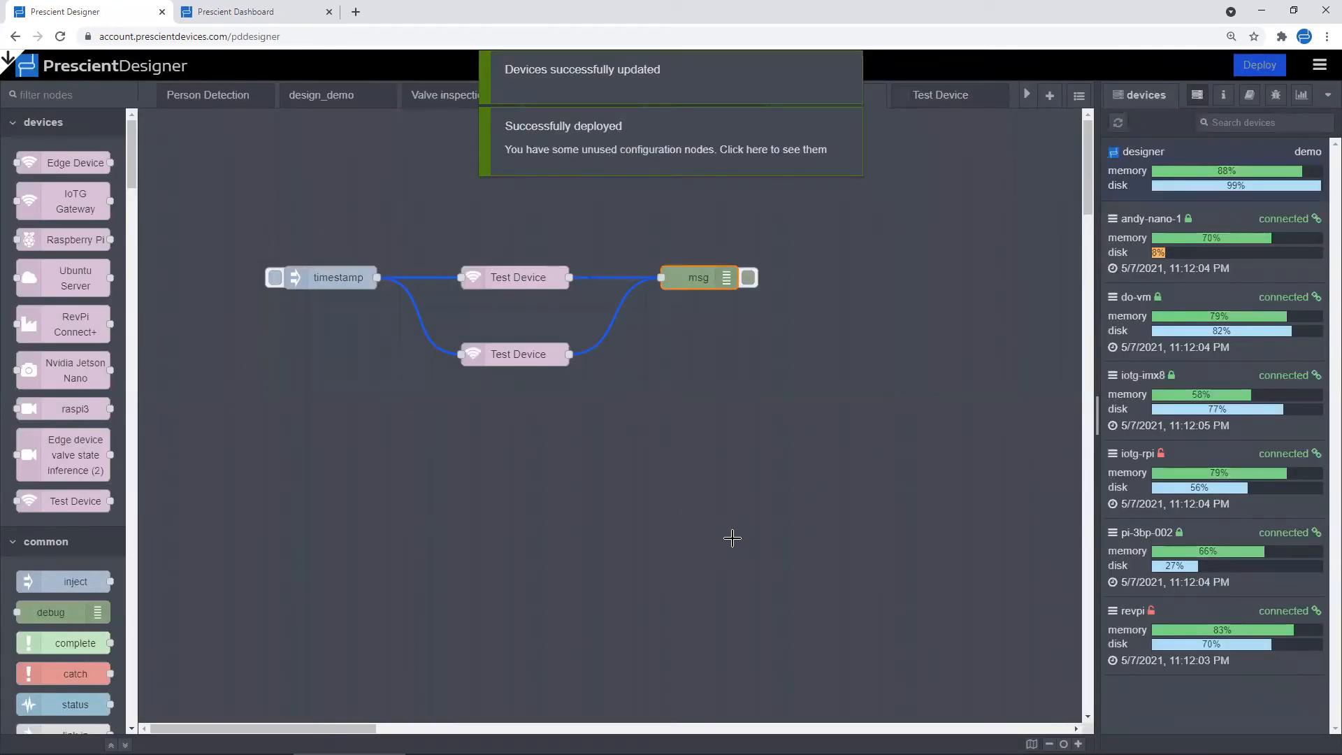
# Check the device list, clear the debug log and inject the timestamp, expanding both devices' messages from the edited subflow
pyautogui.click(1275, 95)
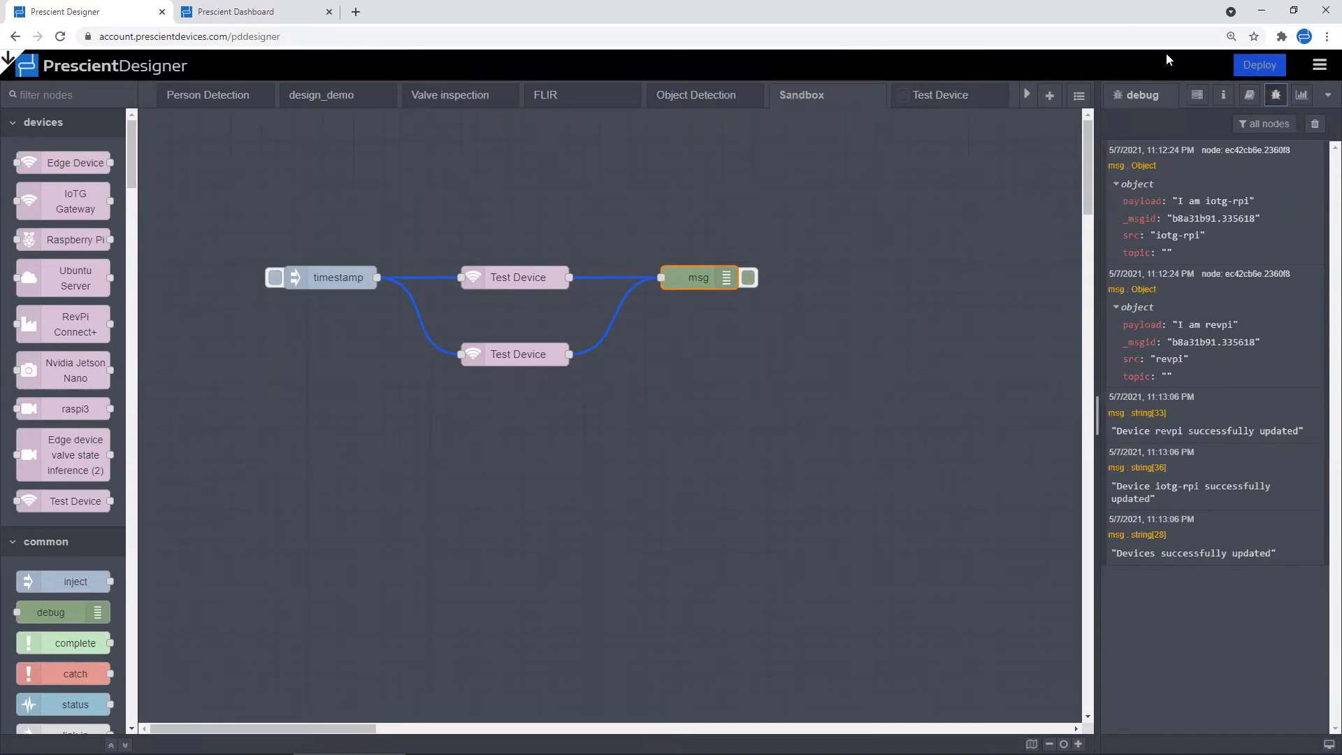
pyautogui.click(1196, 95)
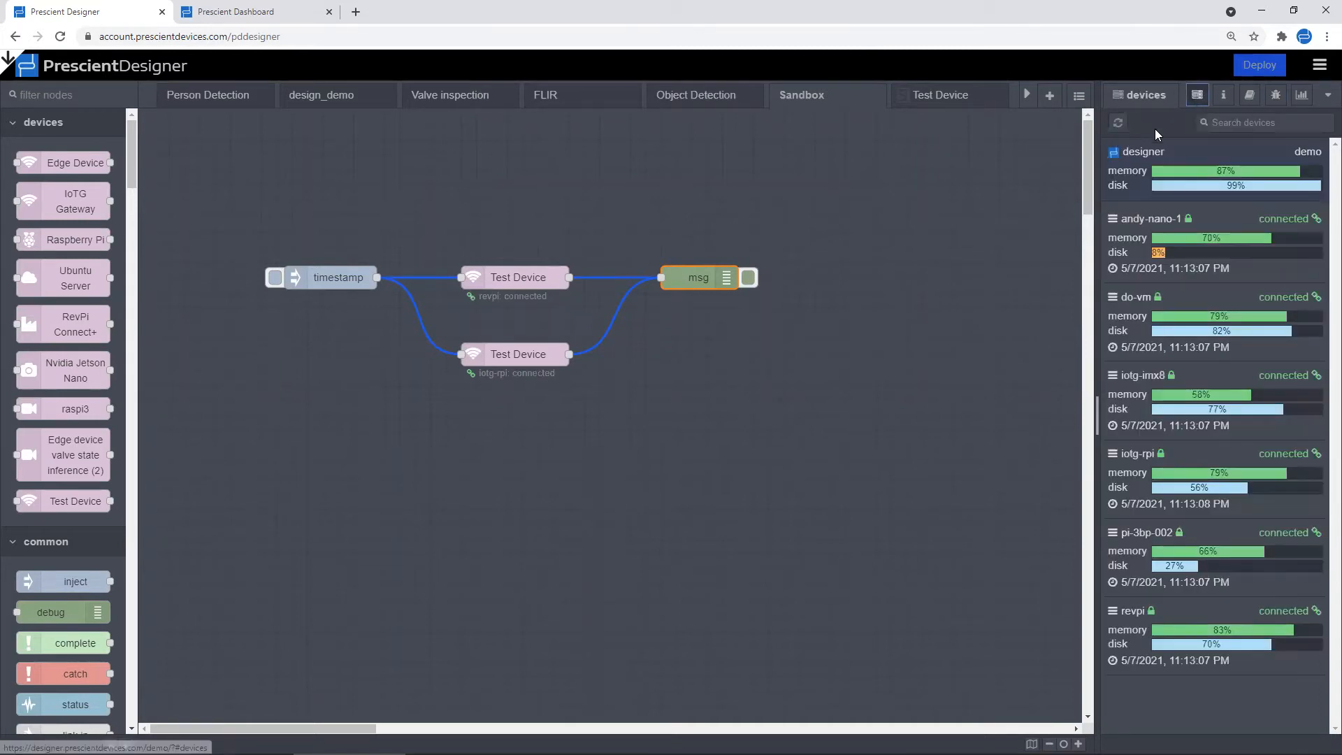
pyautogui.click(1275, 95)
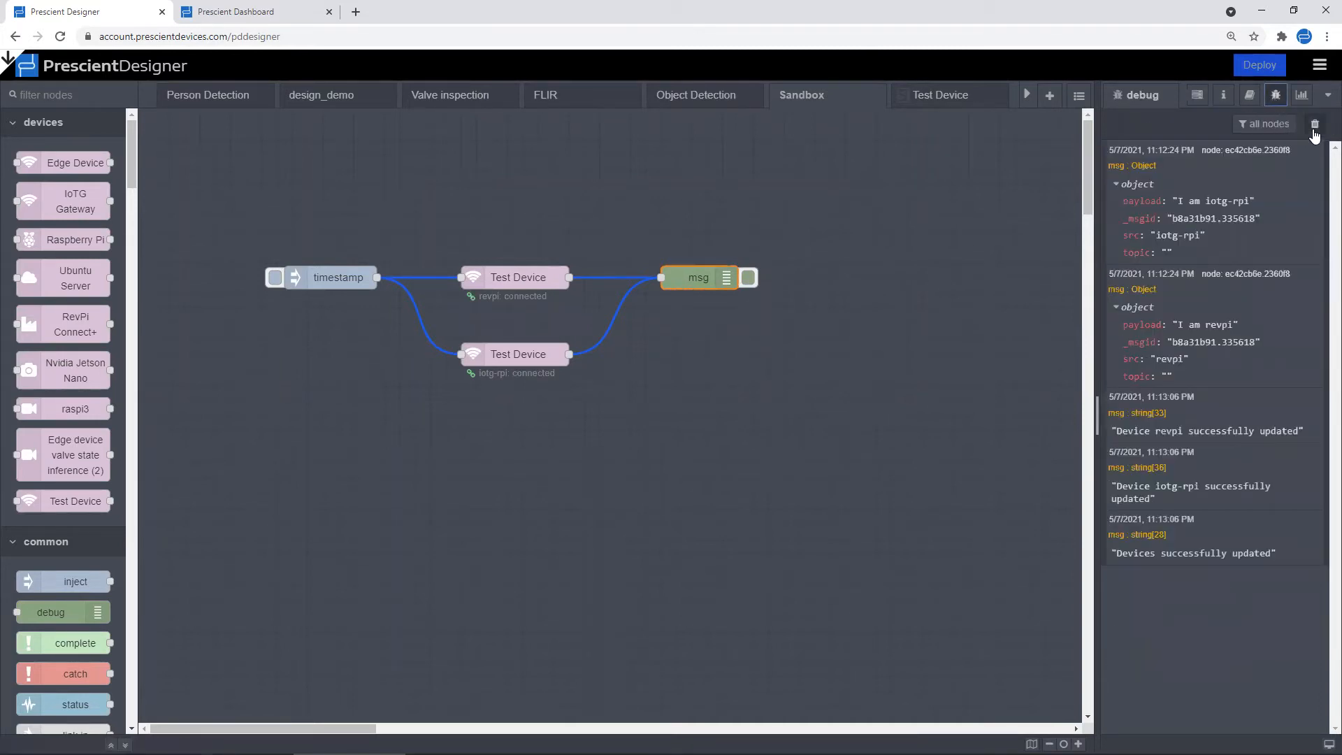
pyautogui.click(1314, 126)
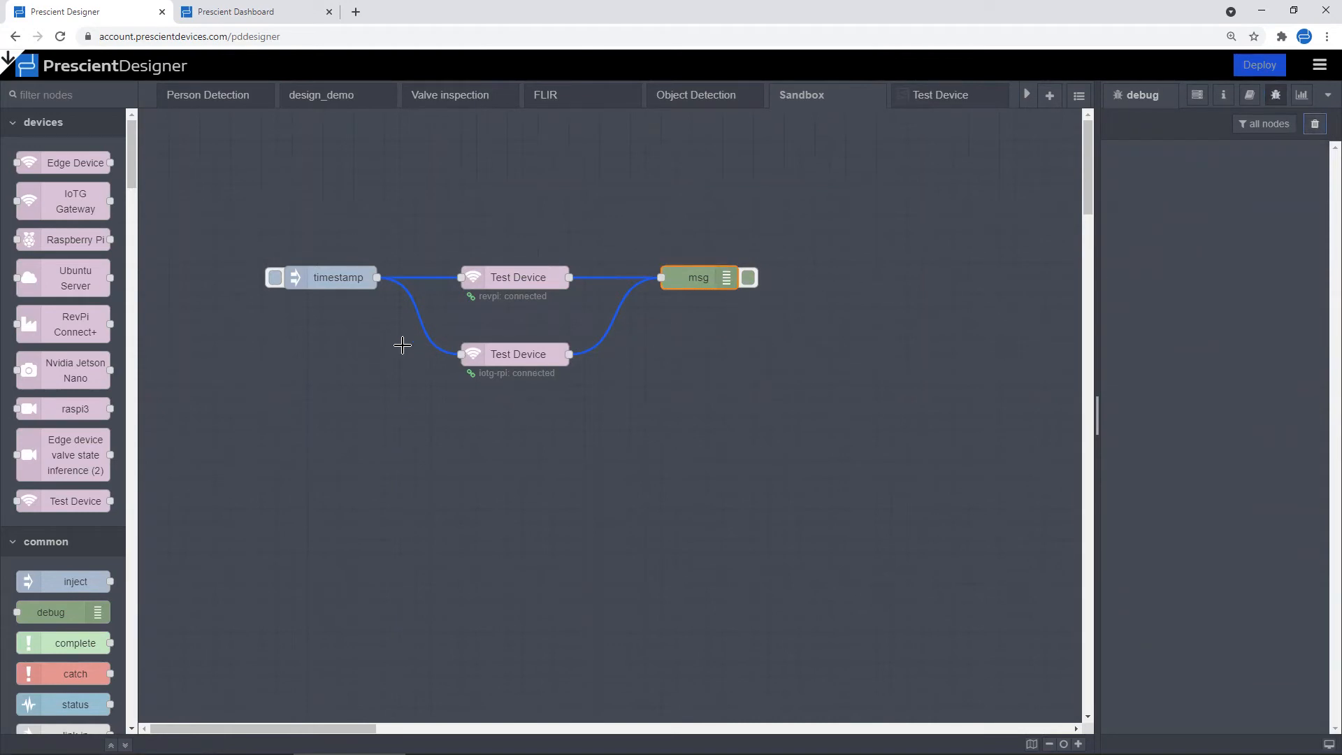
pyautogui.click(275, 280)
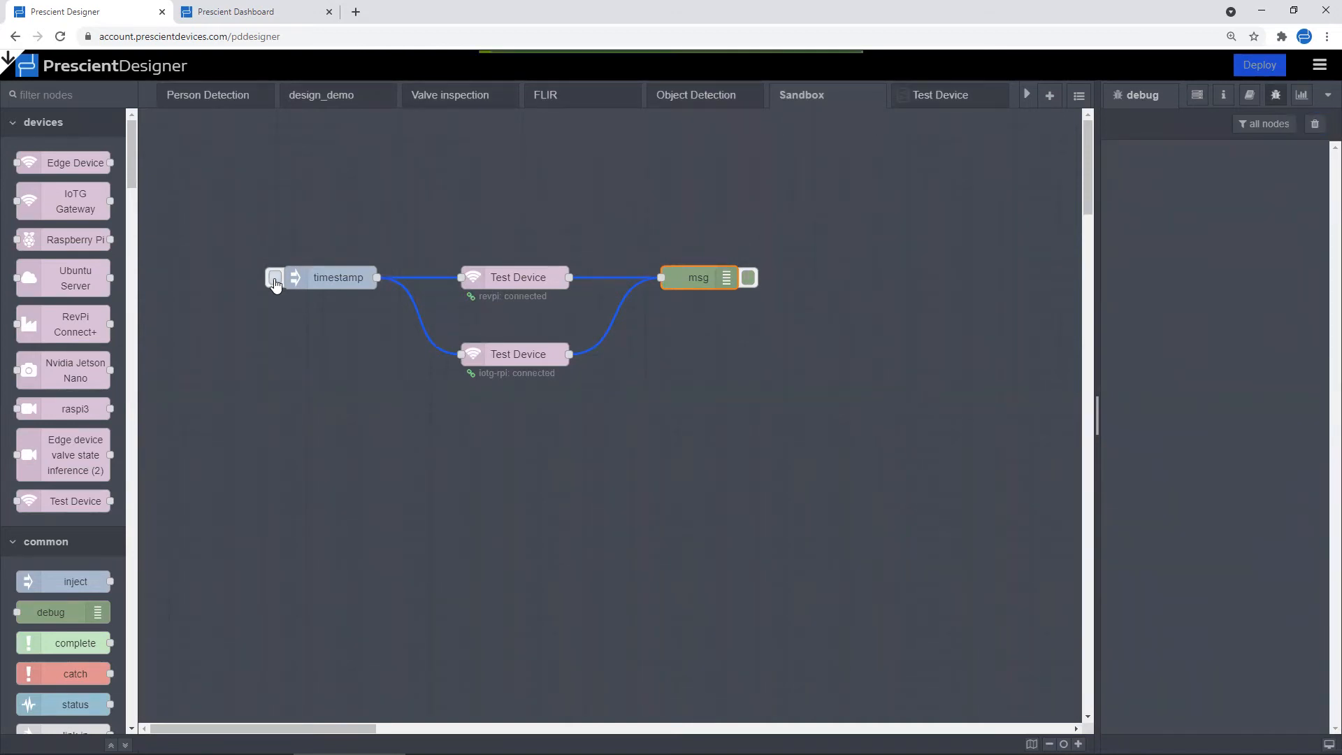
pyautogui.click(1116, 186)
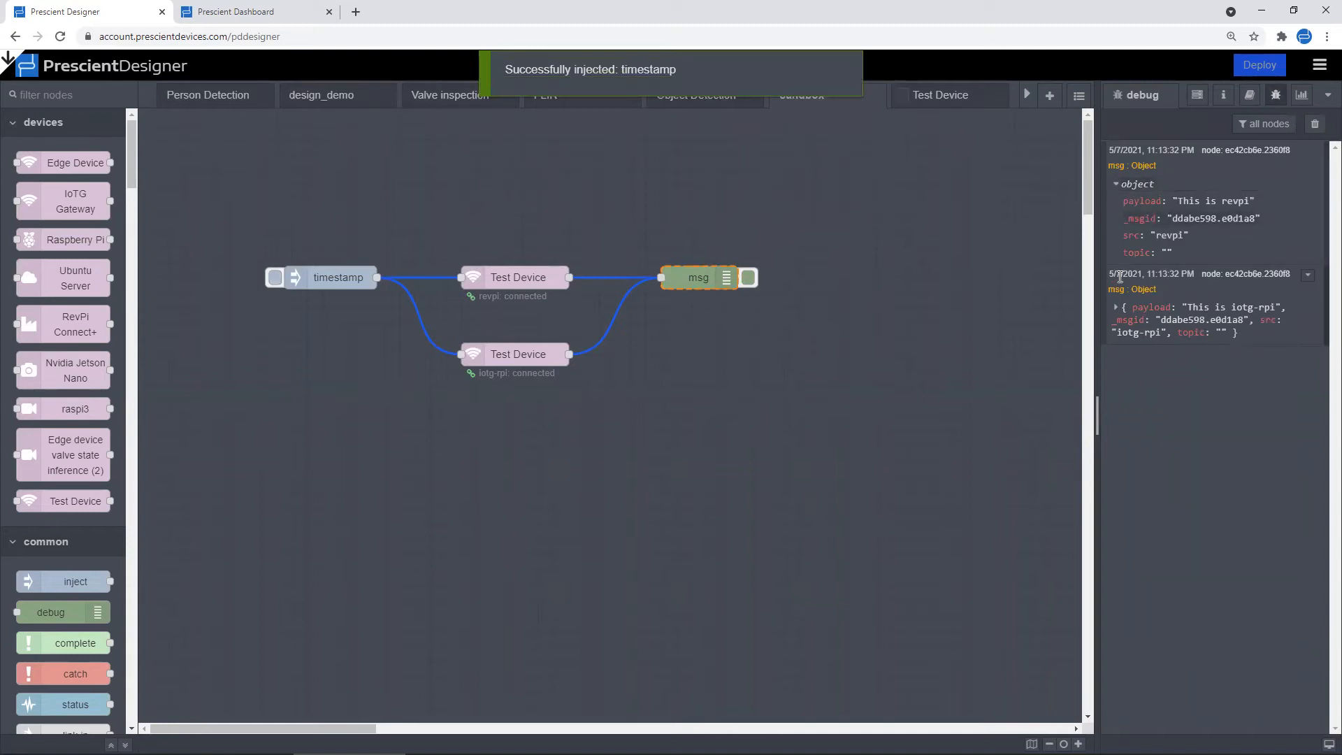
pyautogui.click(1115, 308)
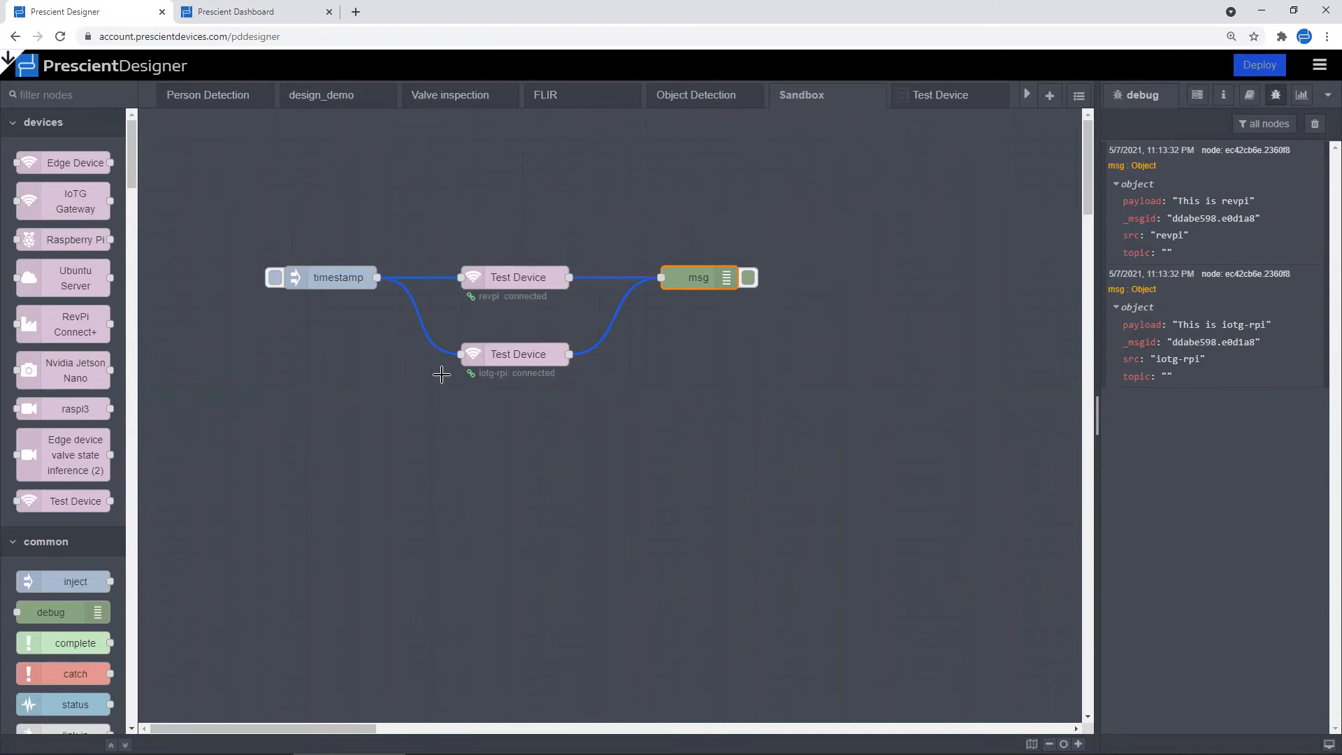
# Export the lower Test Device node with its subflow definition as JSON to the clipboard
pyautogui.moveTo(66, 504)
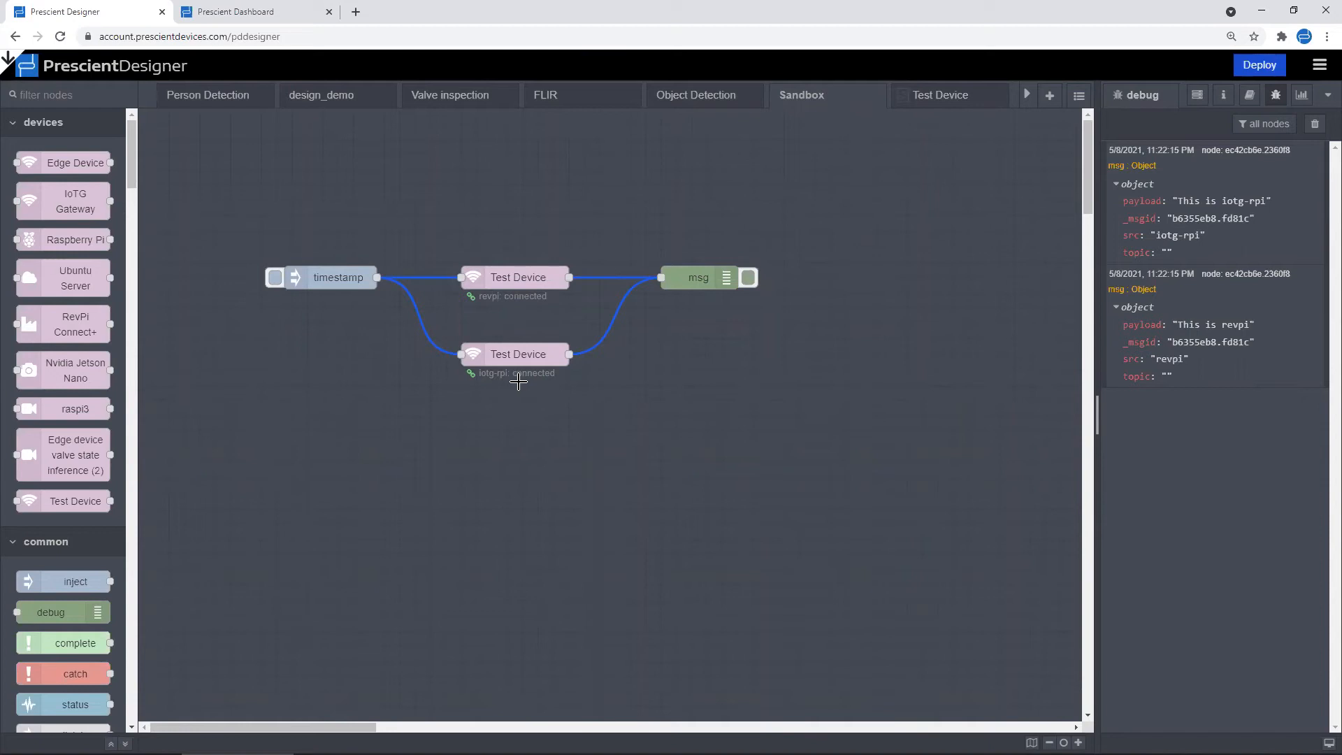
pyautogui.click(521, 349)
pyautogui.click(1319, 65)
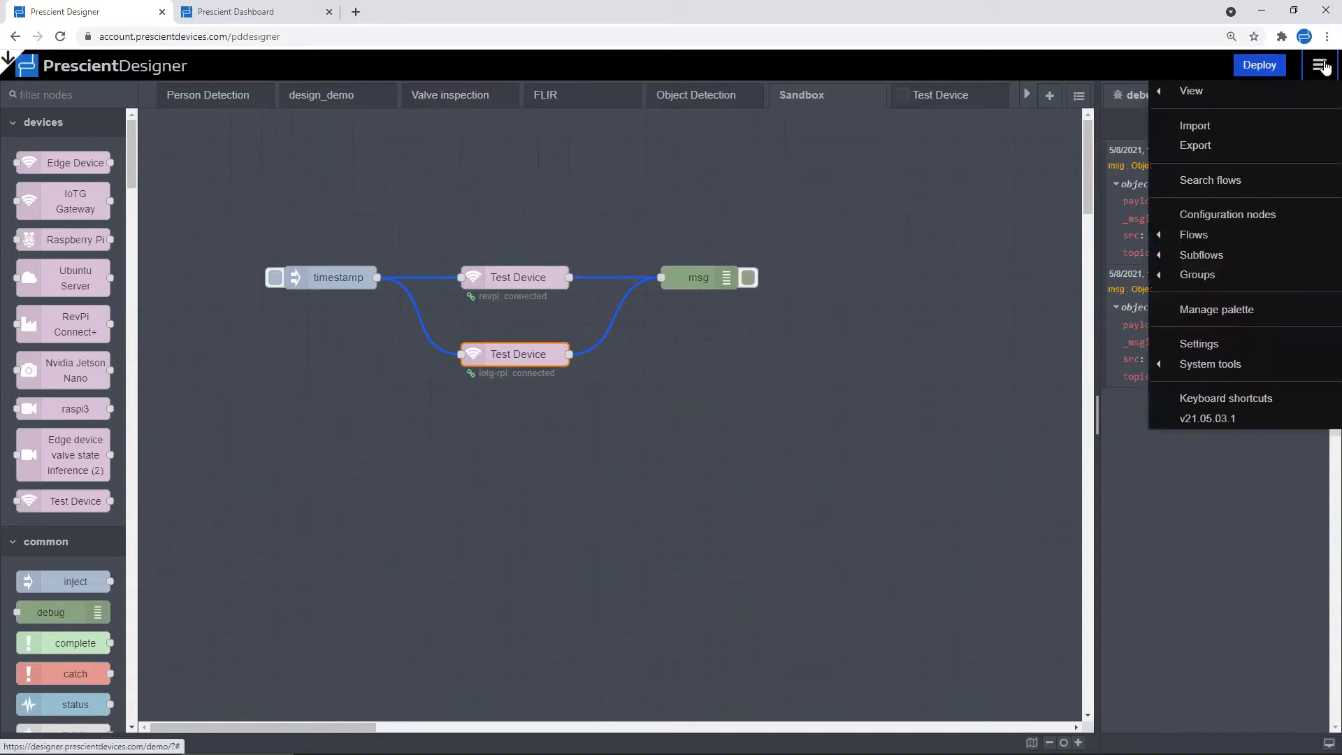
pyautogui.click(1195, 145)
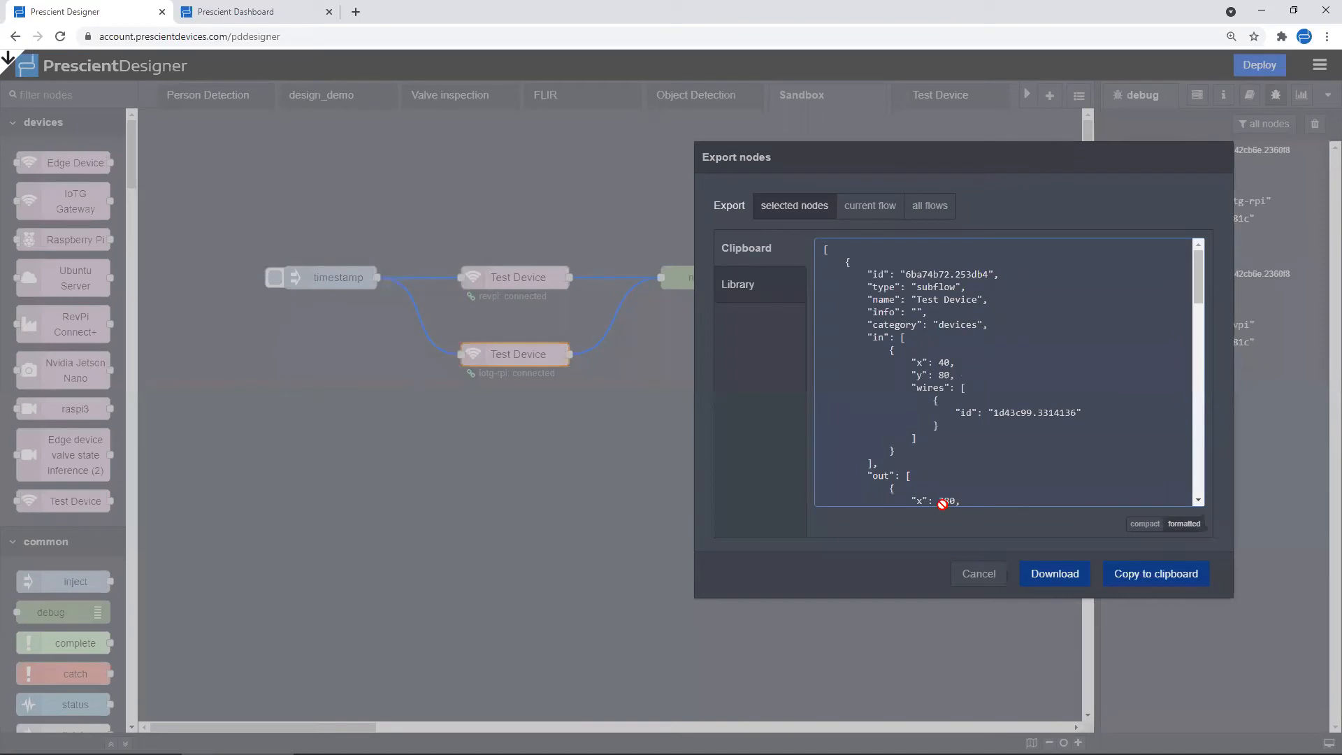
pyautogui.click(1151, 575)
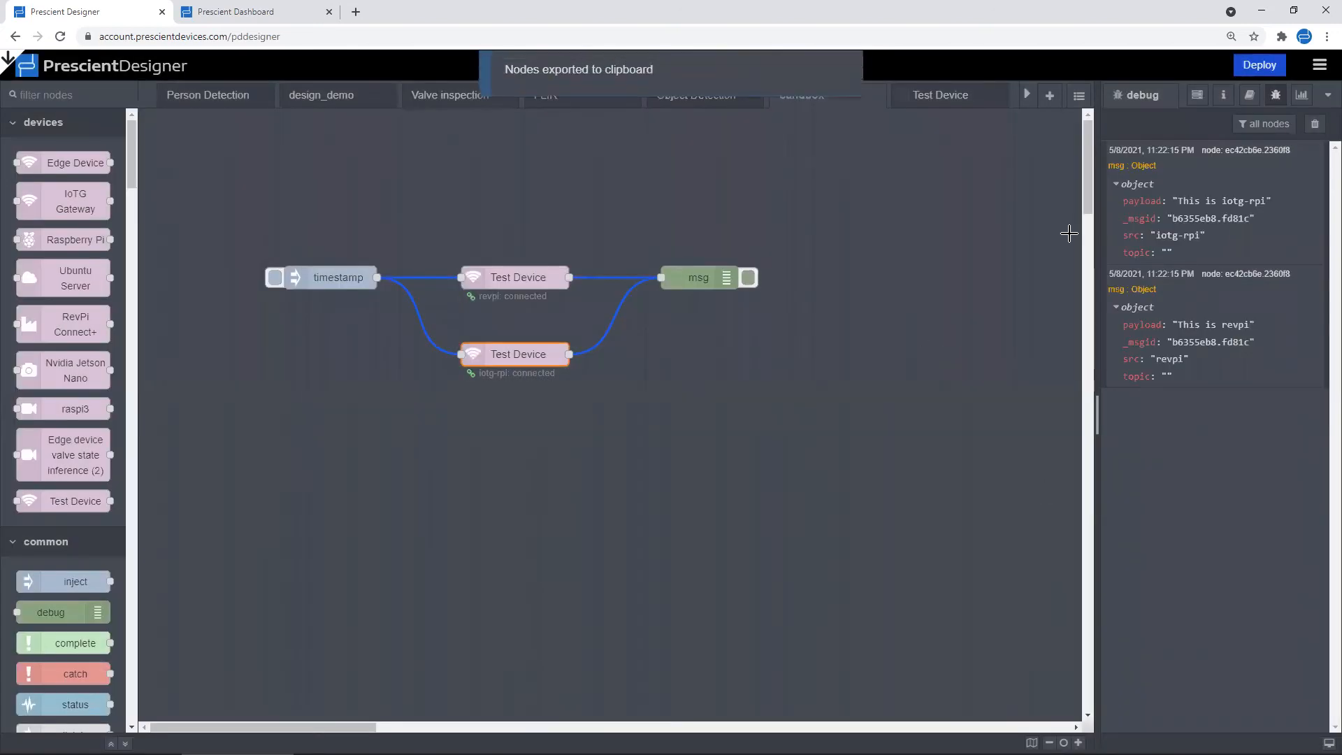
# Import the copied subflow JSON into the current flow with its name changed to "Test Device 2", placing the node below the existing devices
pyautogui.click(1319, 65)
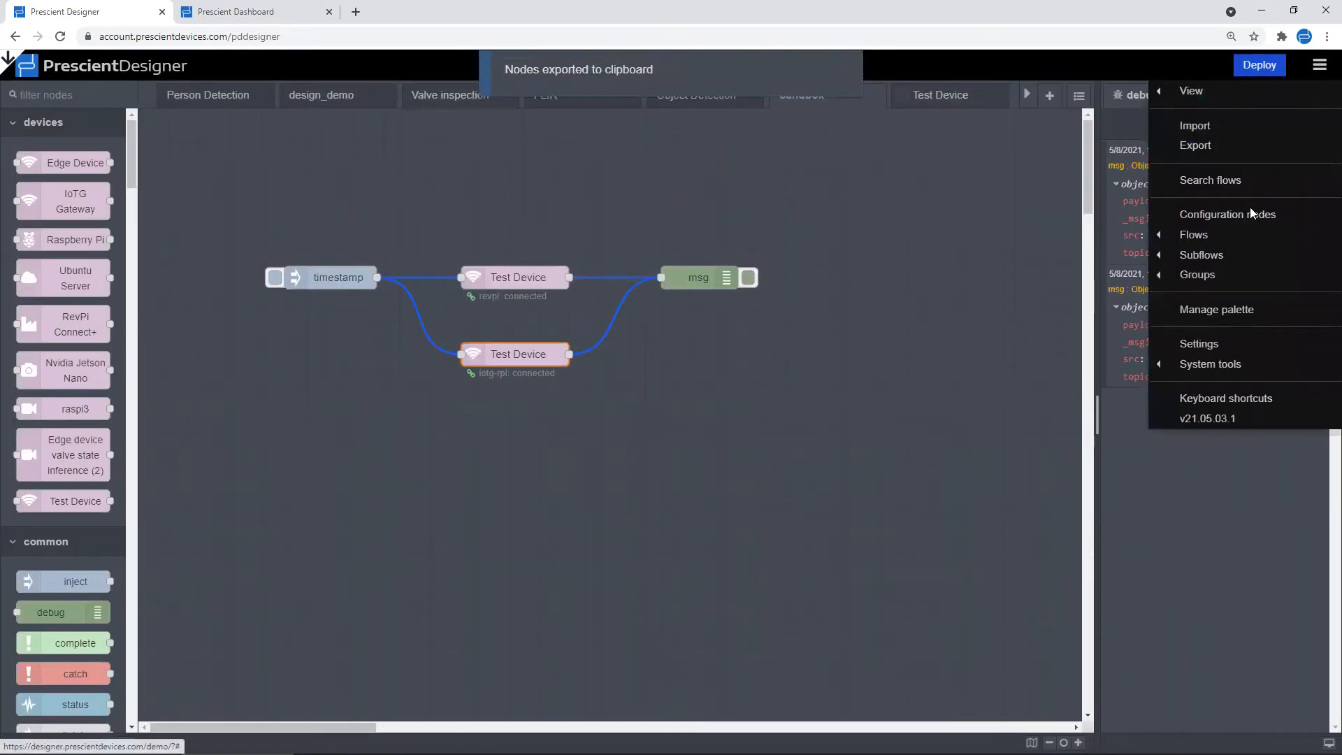
pyautogui.click(1216, 127)
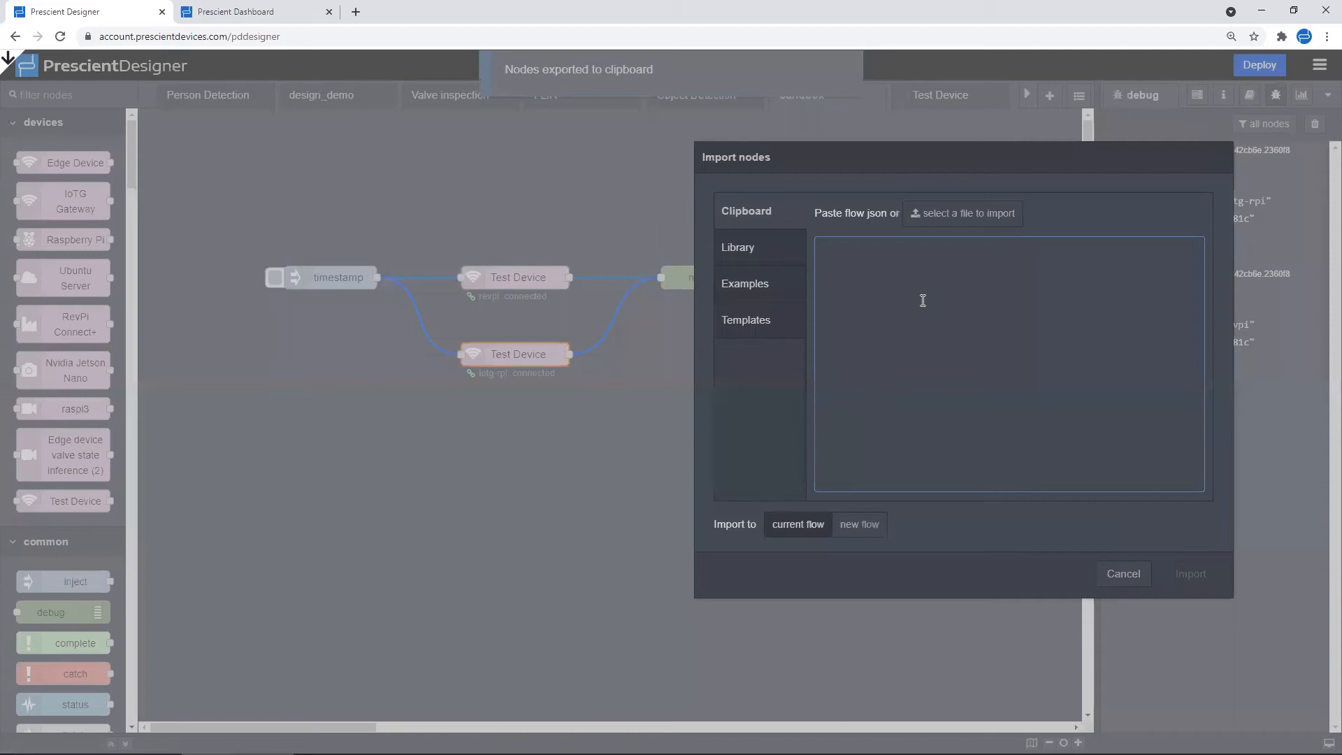
pyautogui.hotkey('ctrl', 'v')
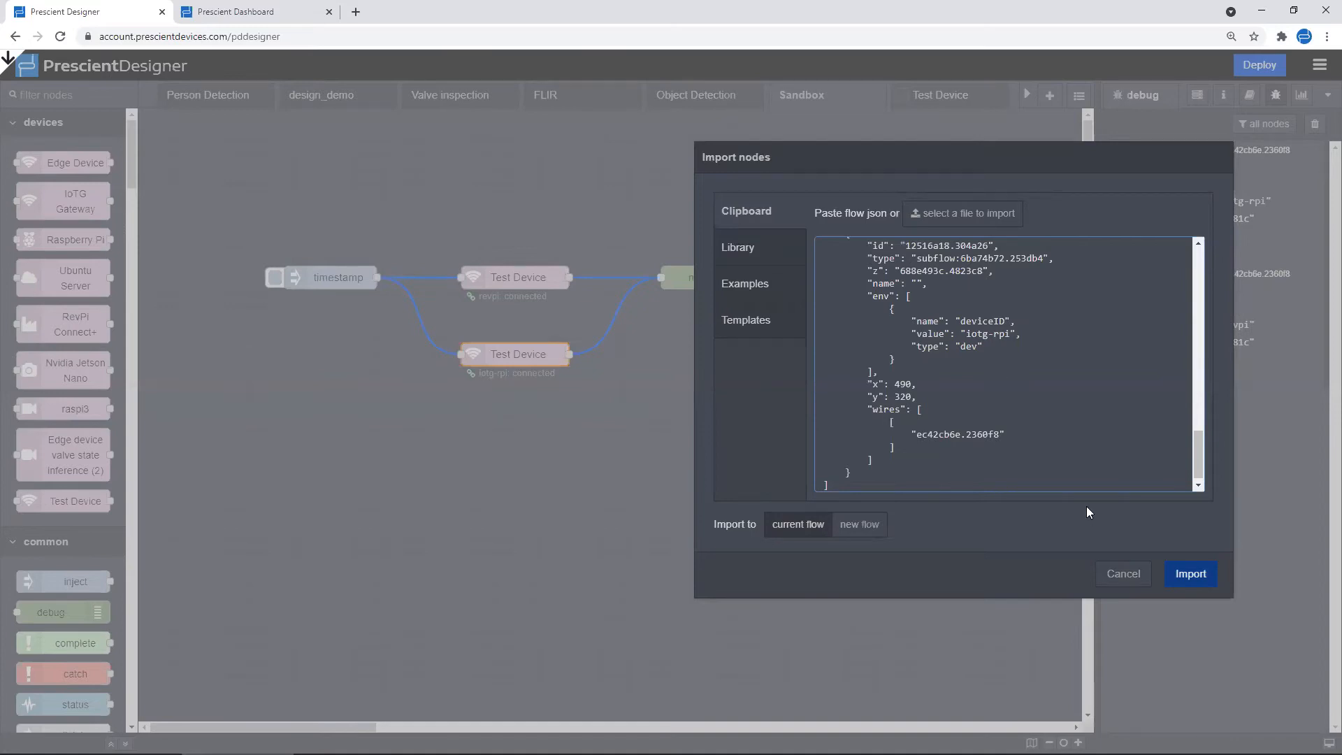
pyautogui.scroll(15, 1050, 422)
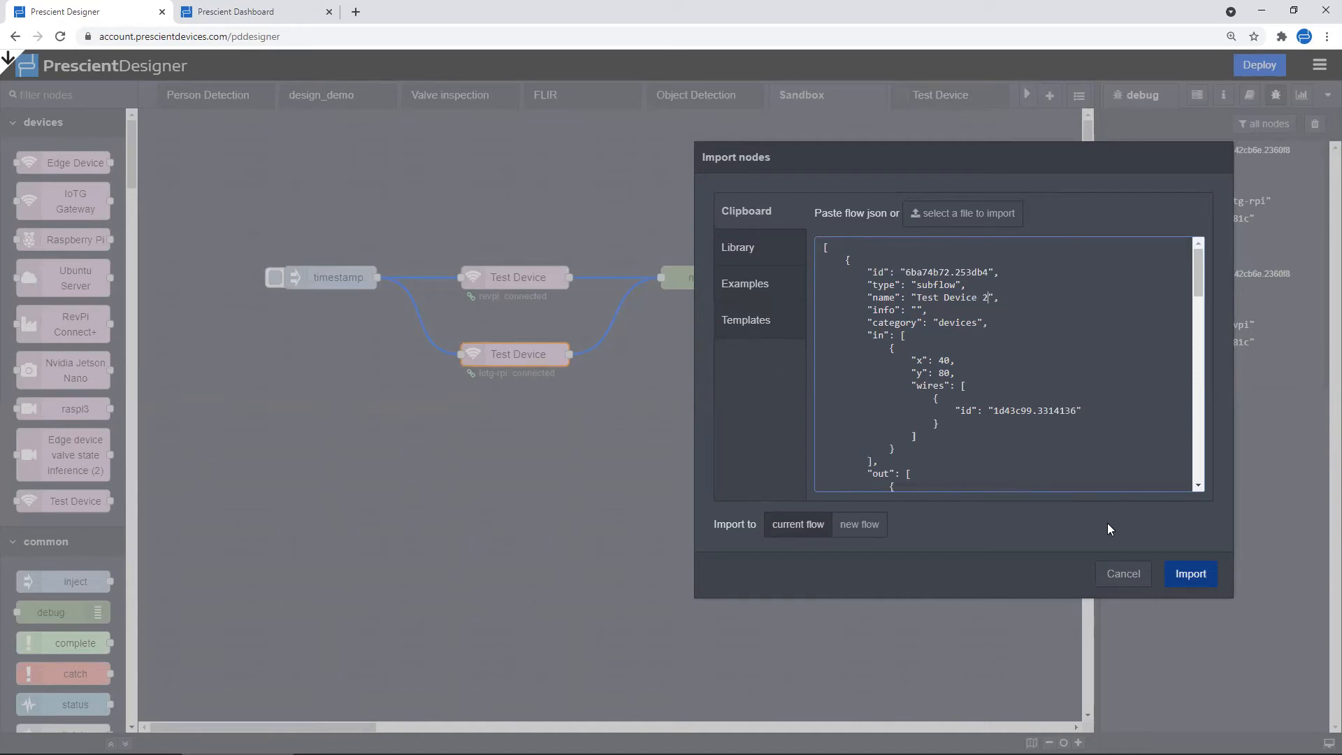
pyautogui.click(1192, 575)
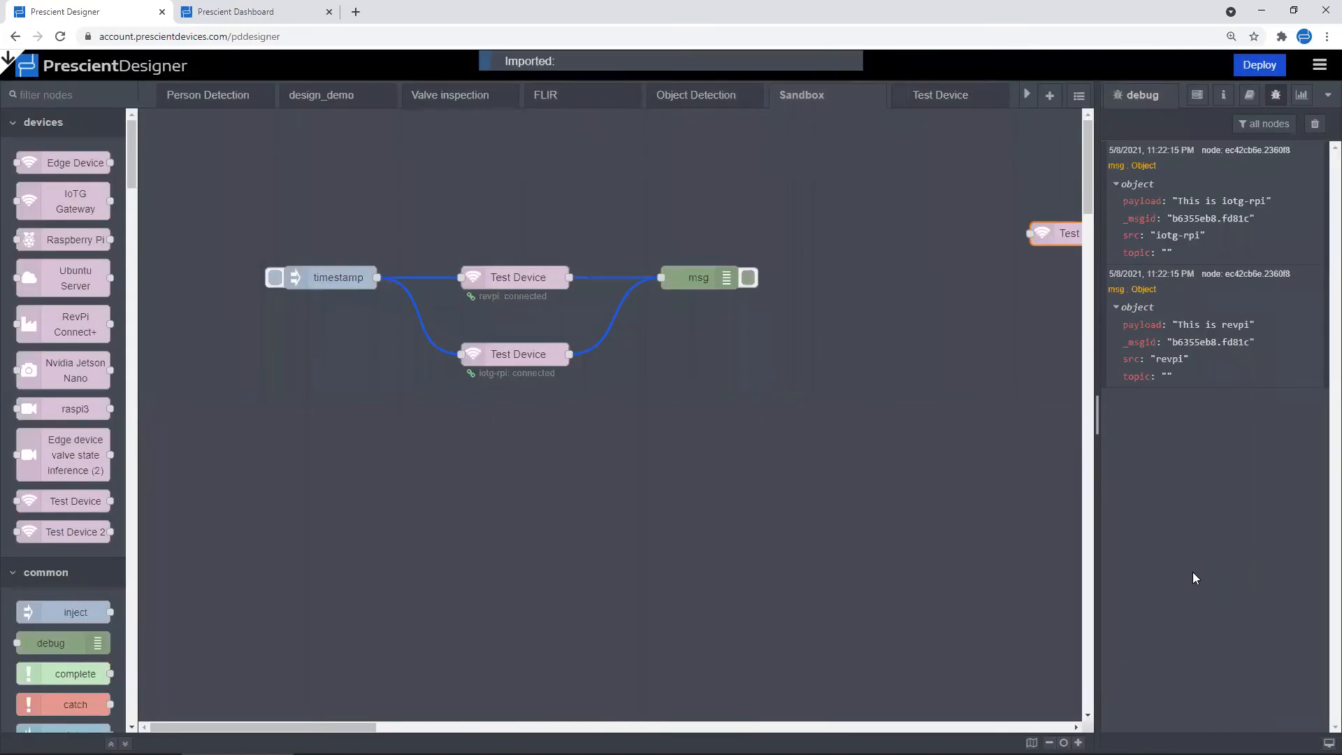
pyautogui.click(552, 478)
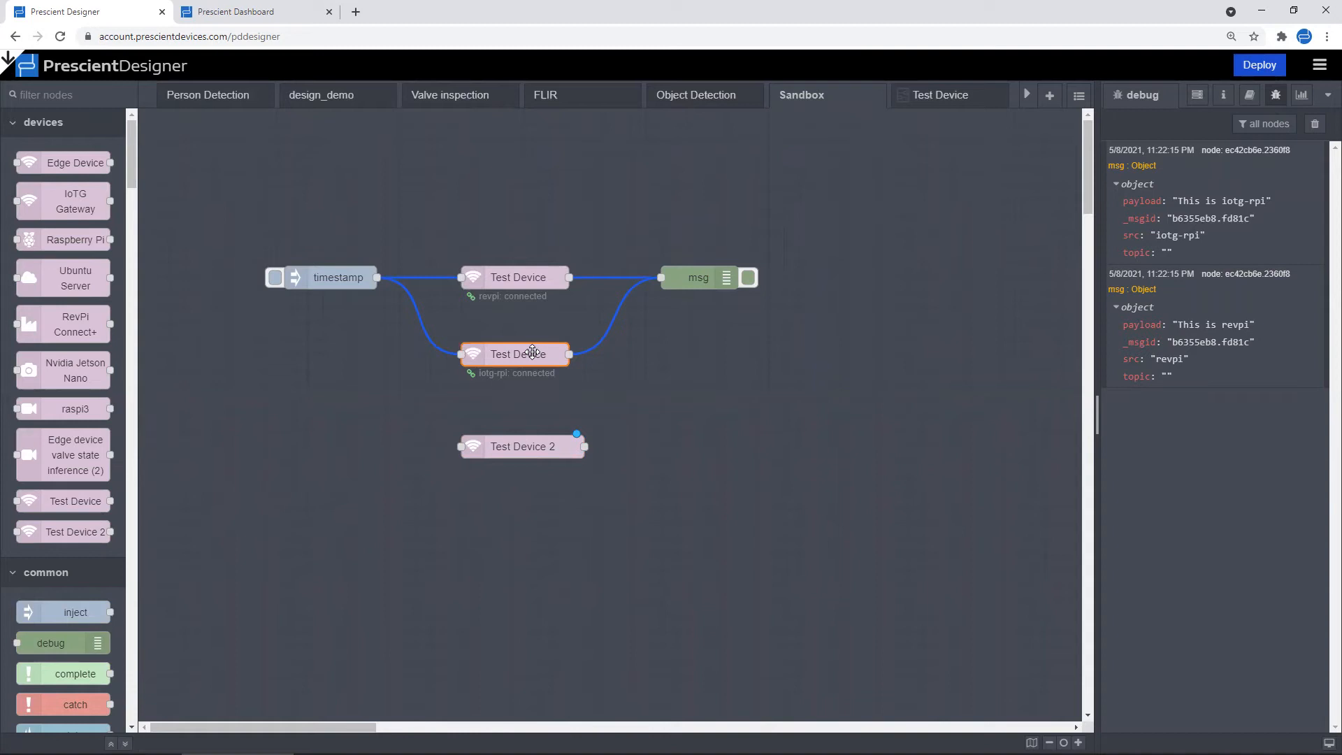
# Replace the lower Test Device node with Test Device 2, wiring it between the timestamp and msg nodes
pyautogui.press('Delete')
pyautogui.moveTo(525, 451); pyautogui.dragTo(520, 380)
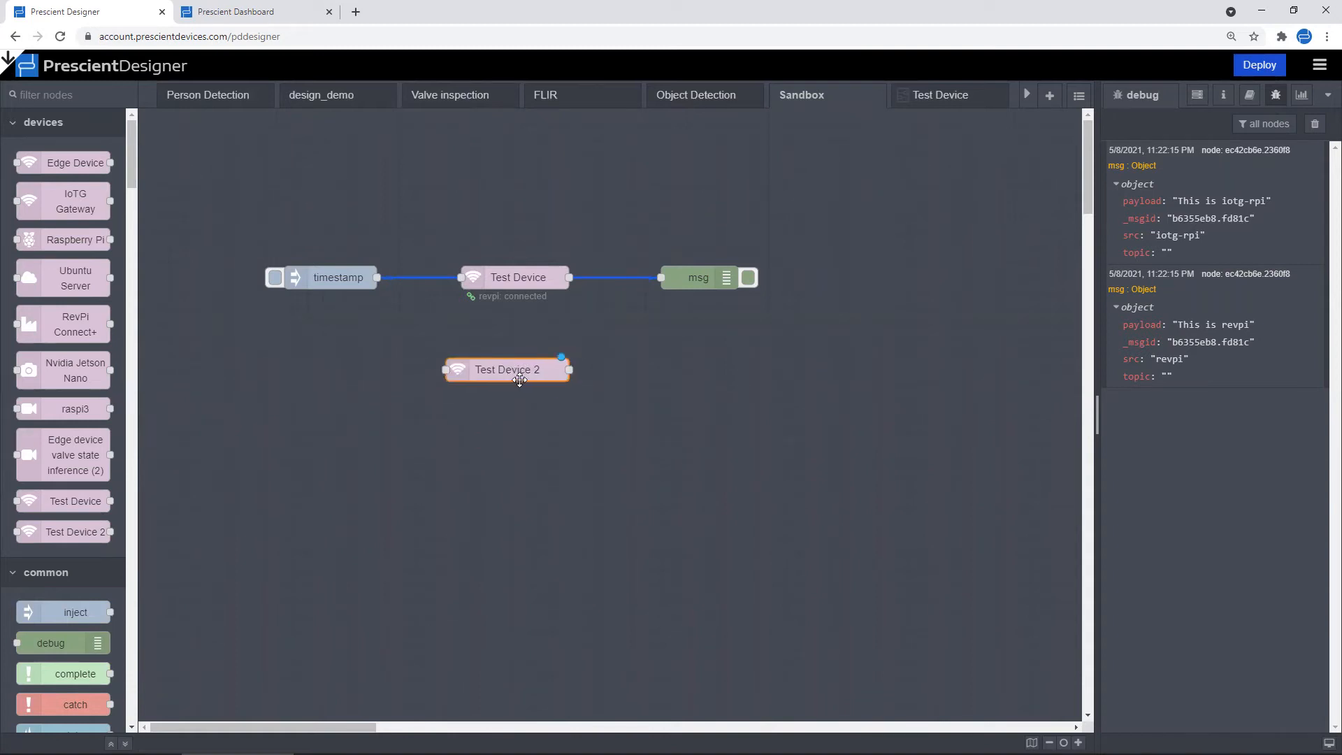
pyautogui.moveTo(377, 277); pyautogui.dragTo(445, 369)
pyautogui.moveTo(569, 369)
pyautogui.mouseDown()
pyautogui.moveTo(615, 308)
pyautogui.moveTo(667, 279)
pyautogui.mouseUp()
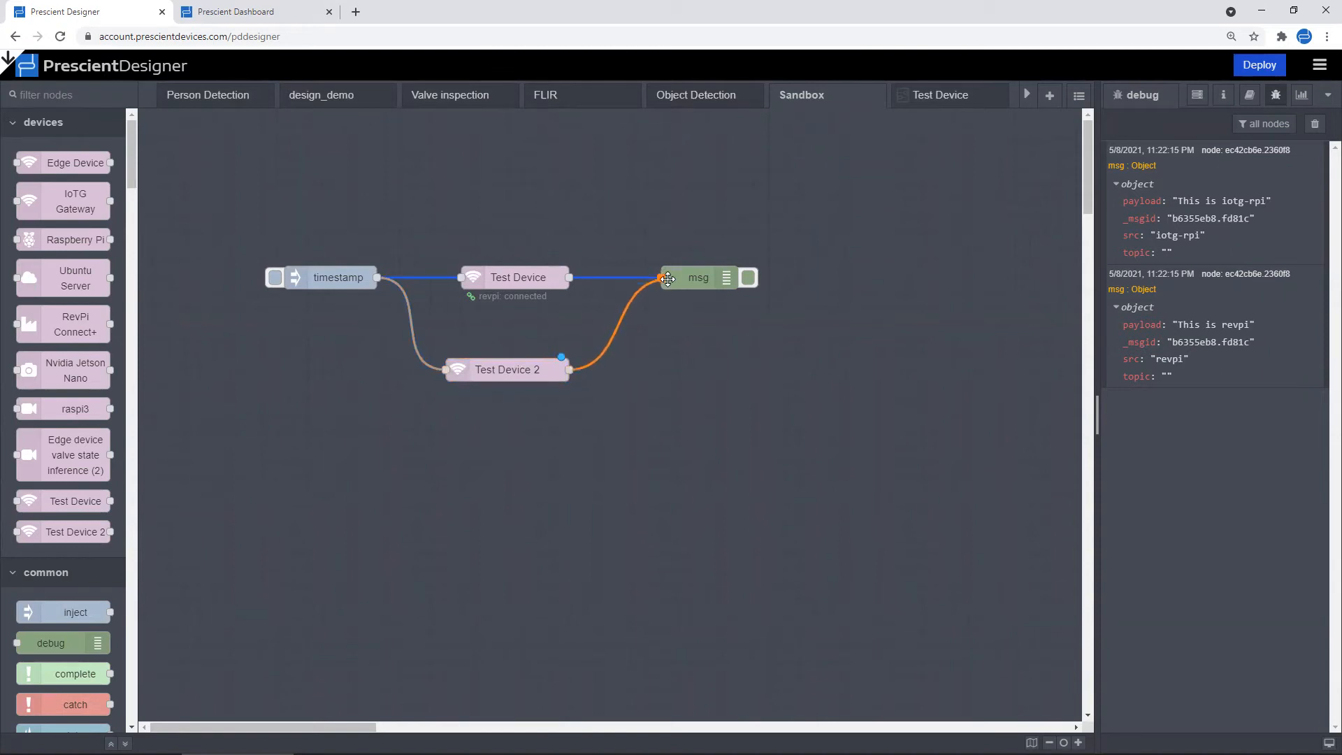
pyautogui.moveTo(530, 363); pyautogui.dragTo(545, 363)
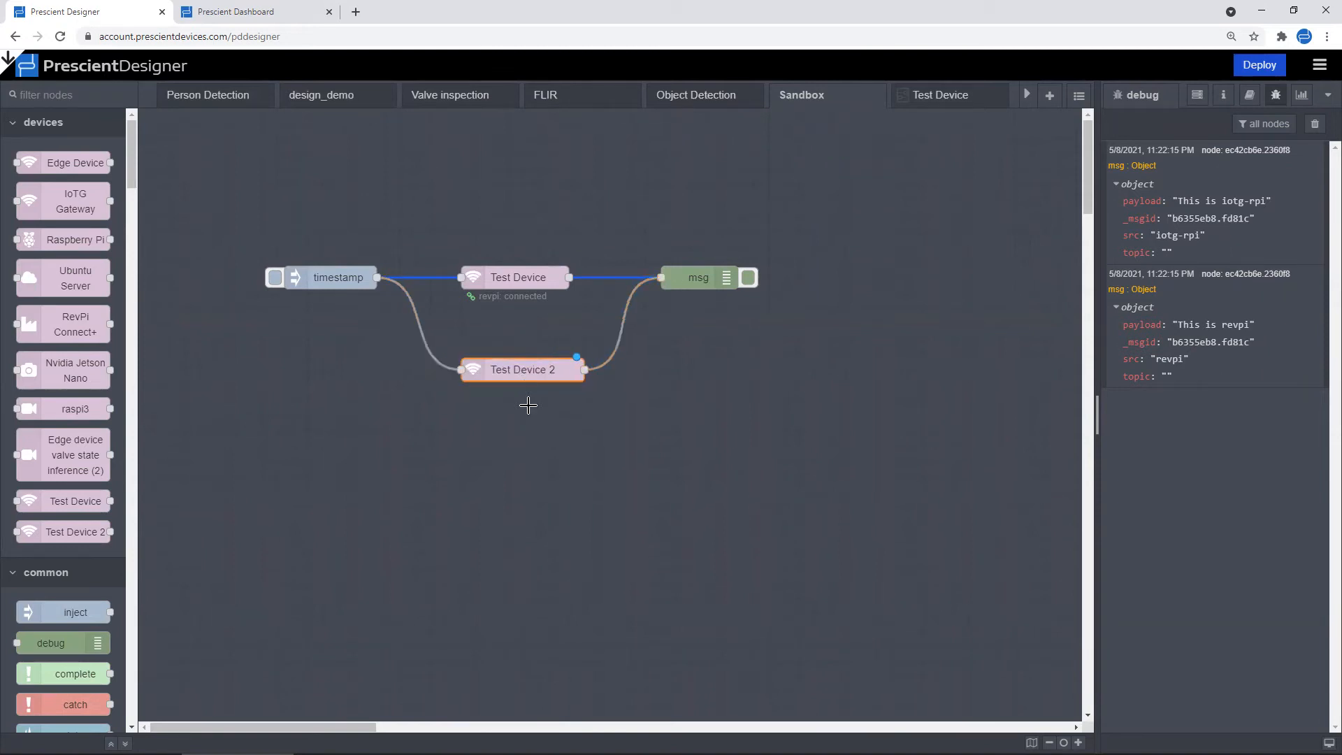
# Check the deviceID selection of the Test Device 2 instance, then close its settings without changes
pyautogui.doubleClick(522, 371)
pyautogui.doubleClick(559, 360)
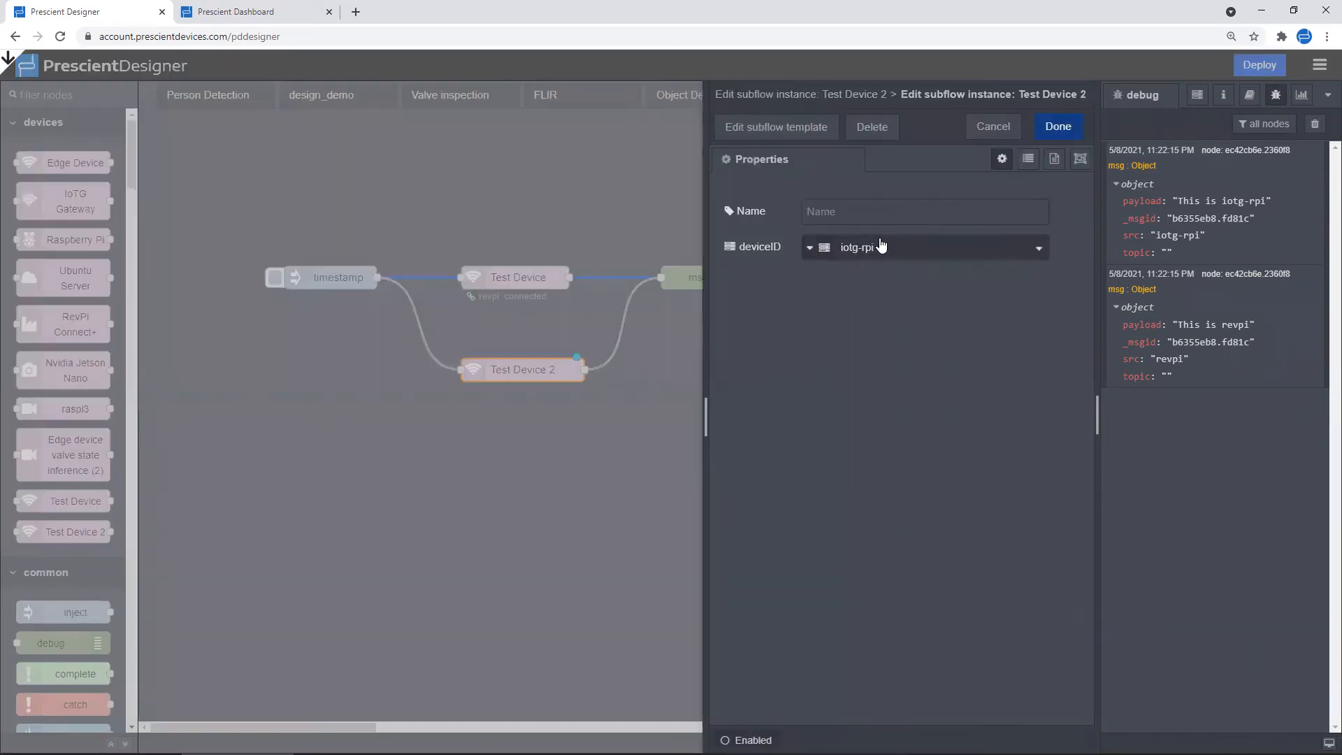
pyautogui.click(883, 249)
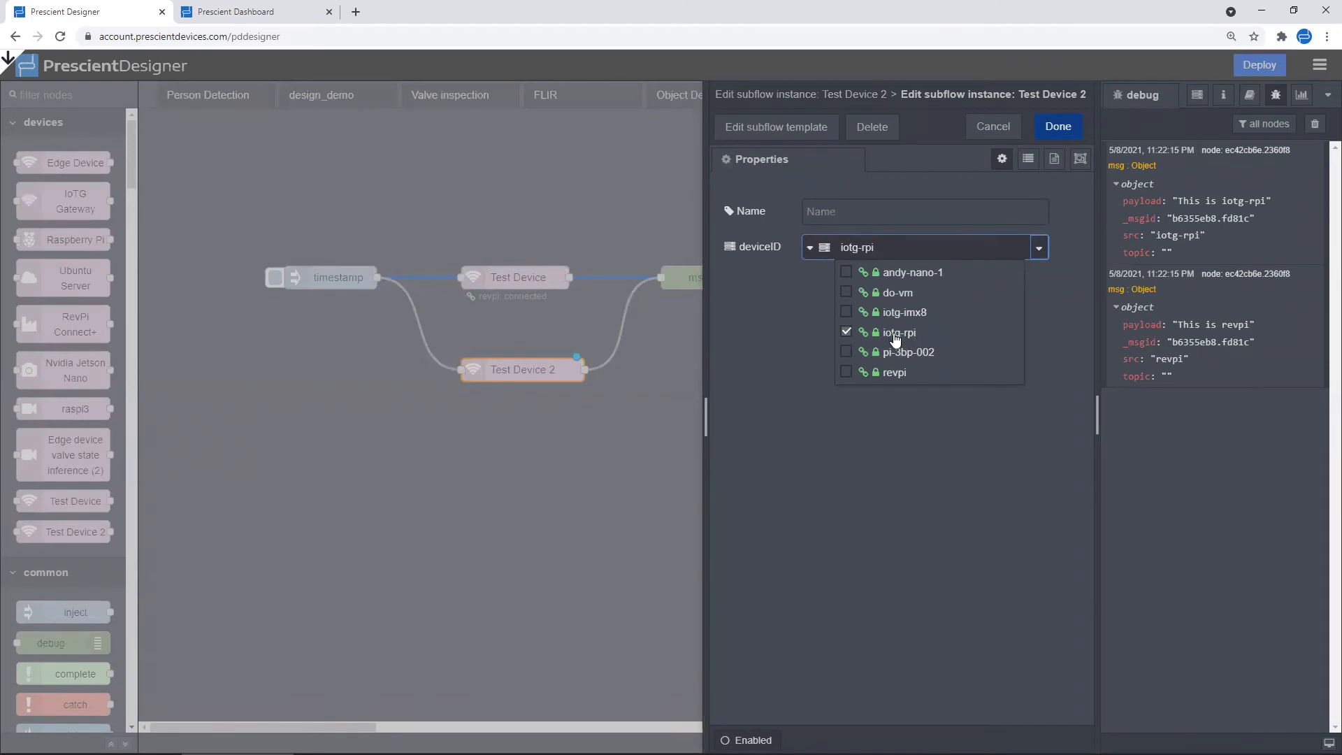
pyautogui.click(586, 449)
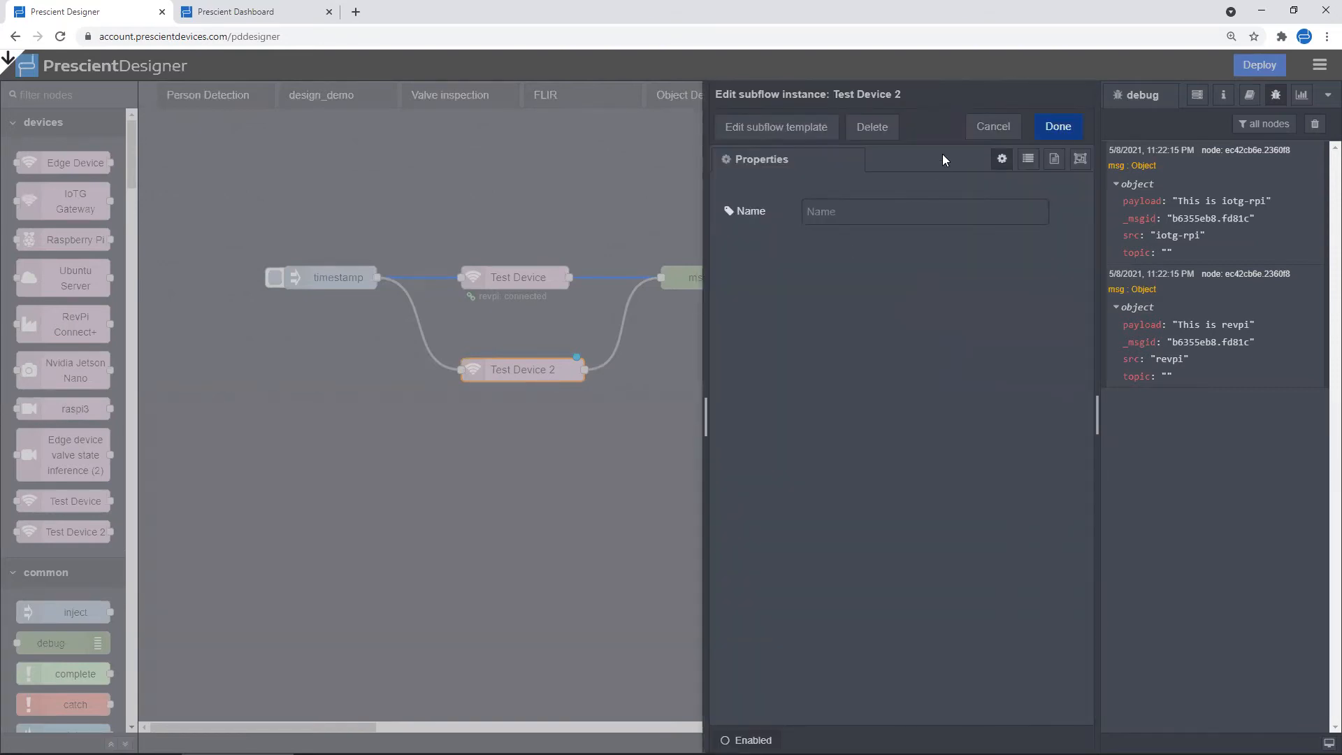
pyautogui.click(978, 133)
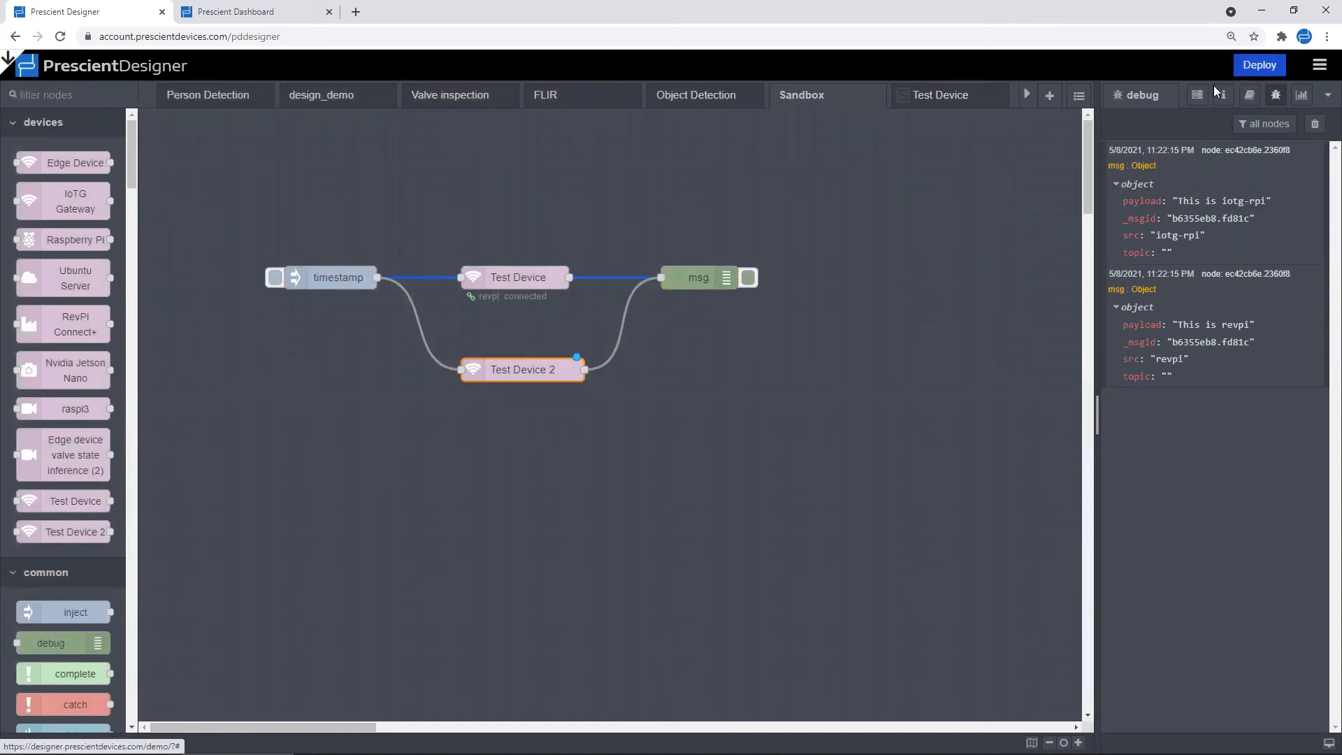
# Deploy the flow with Test Device 2 and inject the timestamp into a cleared debug log, expanding both devices' messages
pyautogui.click(1259, 68)
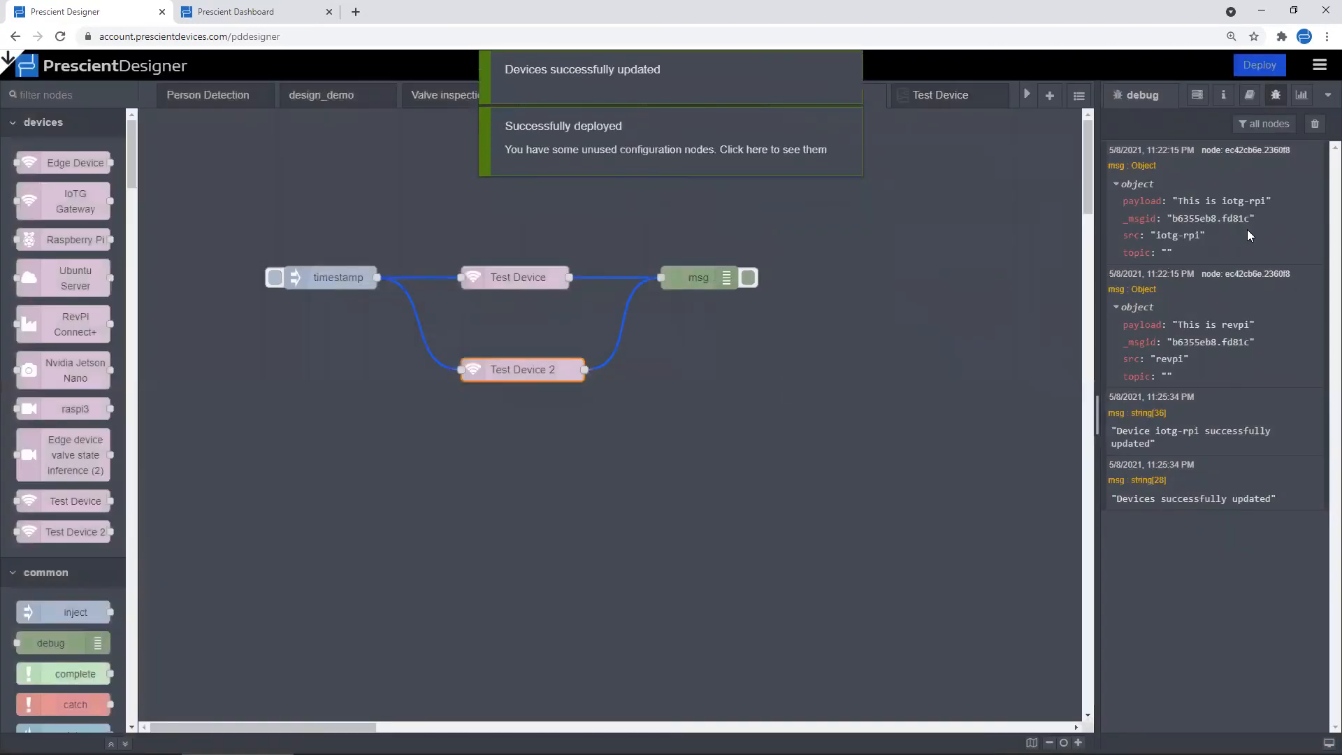
pyautogui.click(1315, 124)
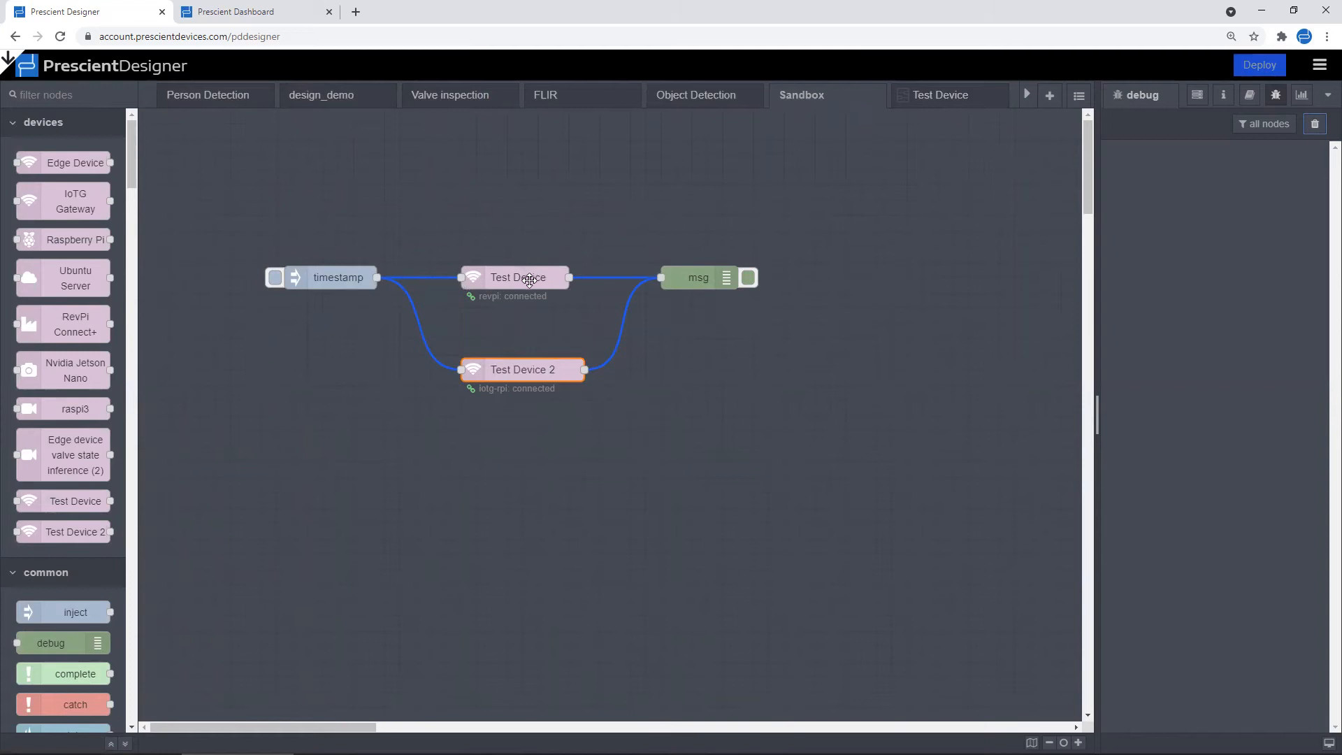
pyautogui.click(276, 278)
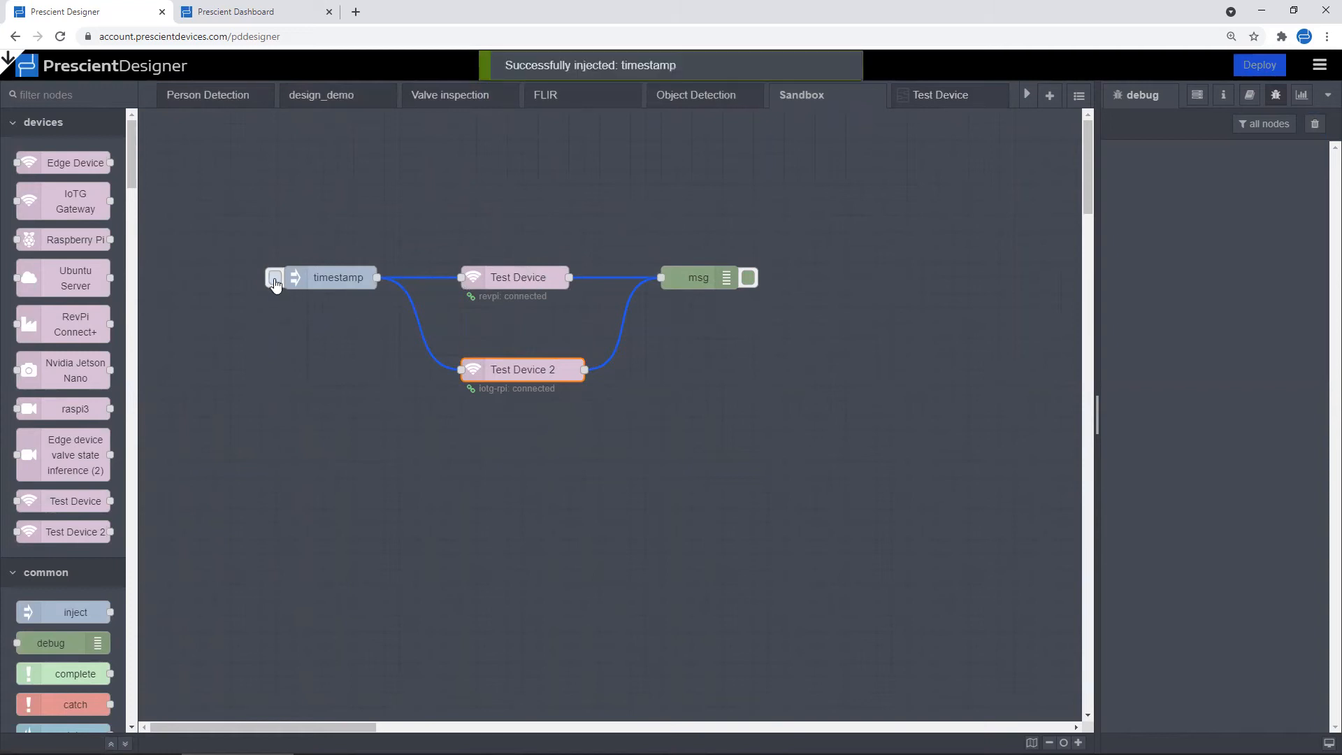
pyautogui.click(1116, 185)
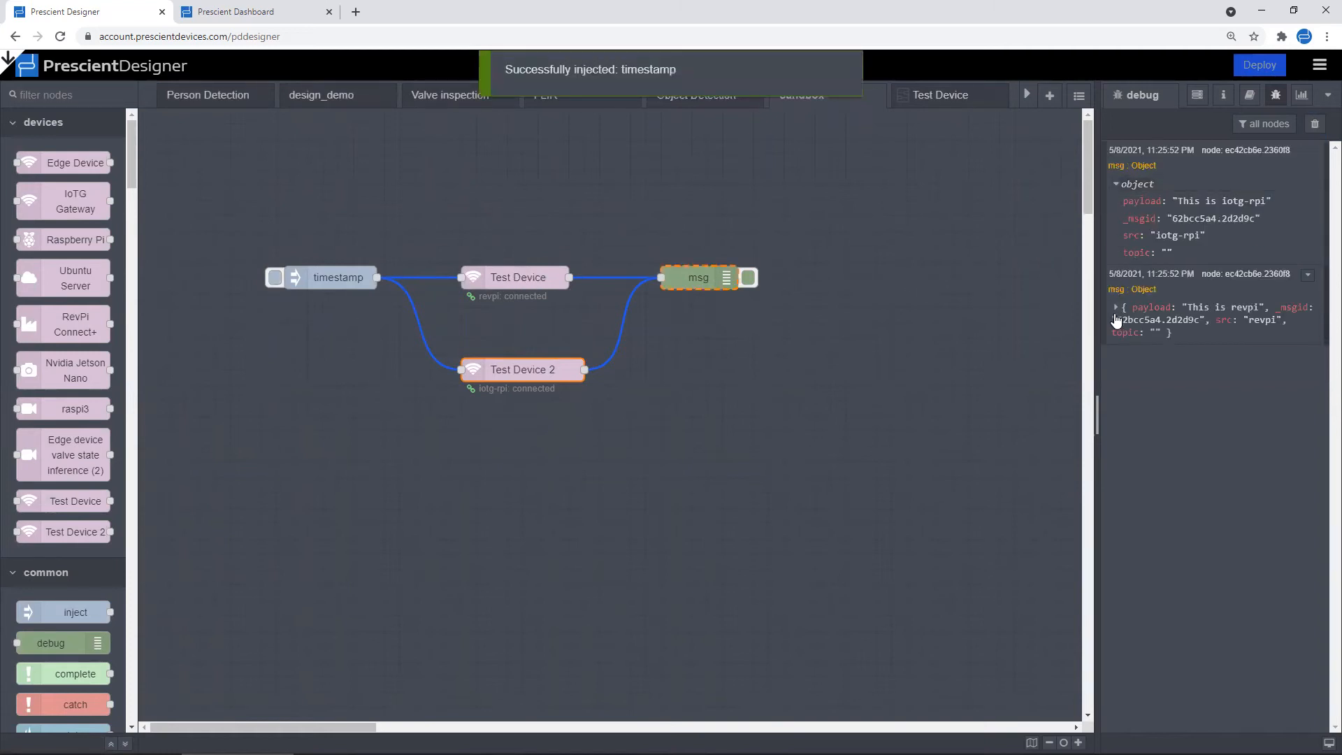
pyautogui.click(1115, 309)
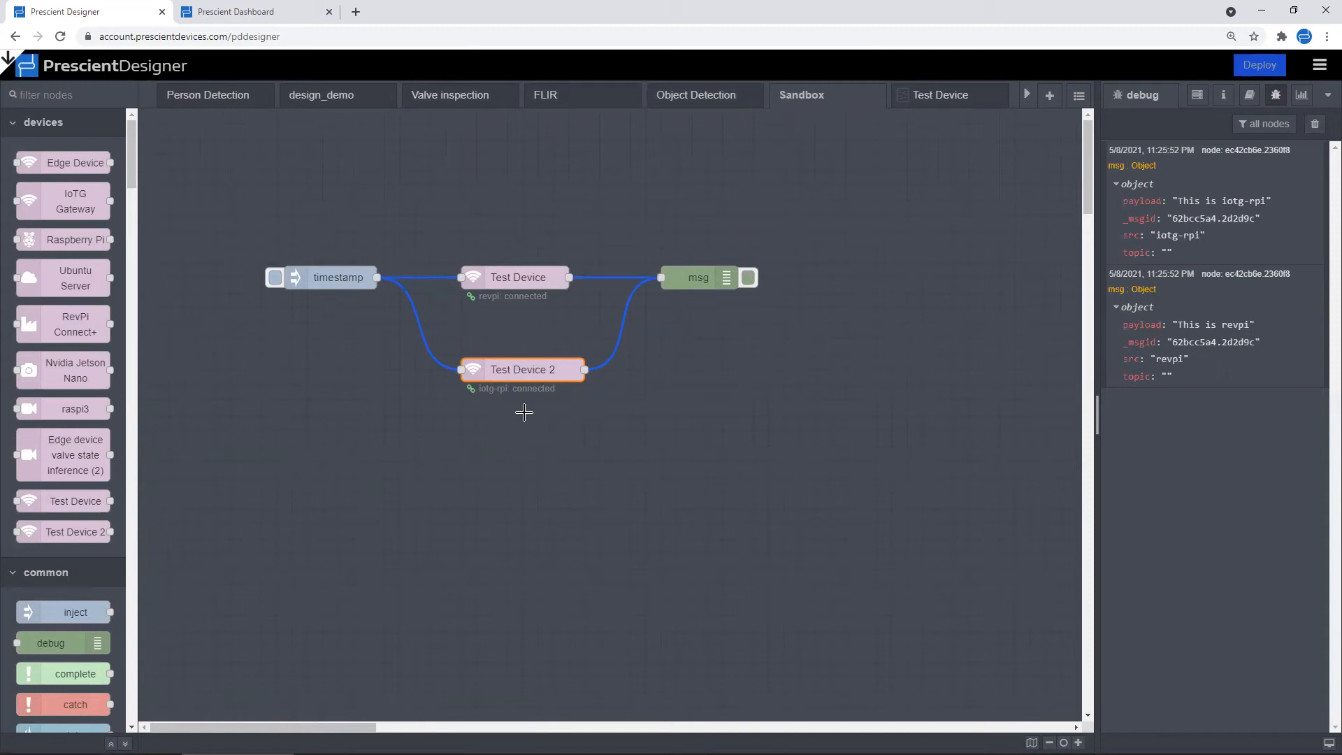
# Replace the Test Device 2 node with a copy of the Test Device node, wired between timestamp and msg
pyautogui.press('Delete')
pyautogui.click(522, 280)
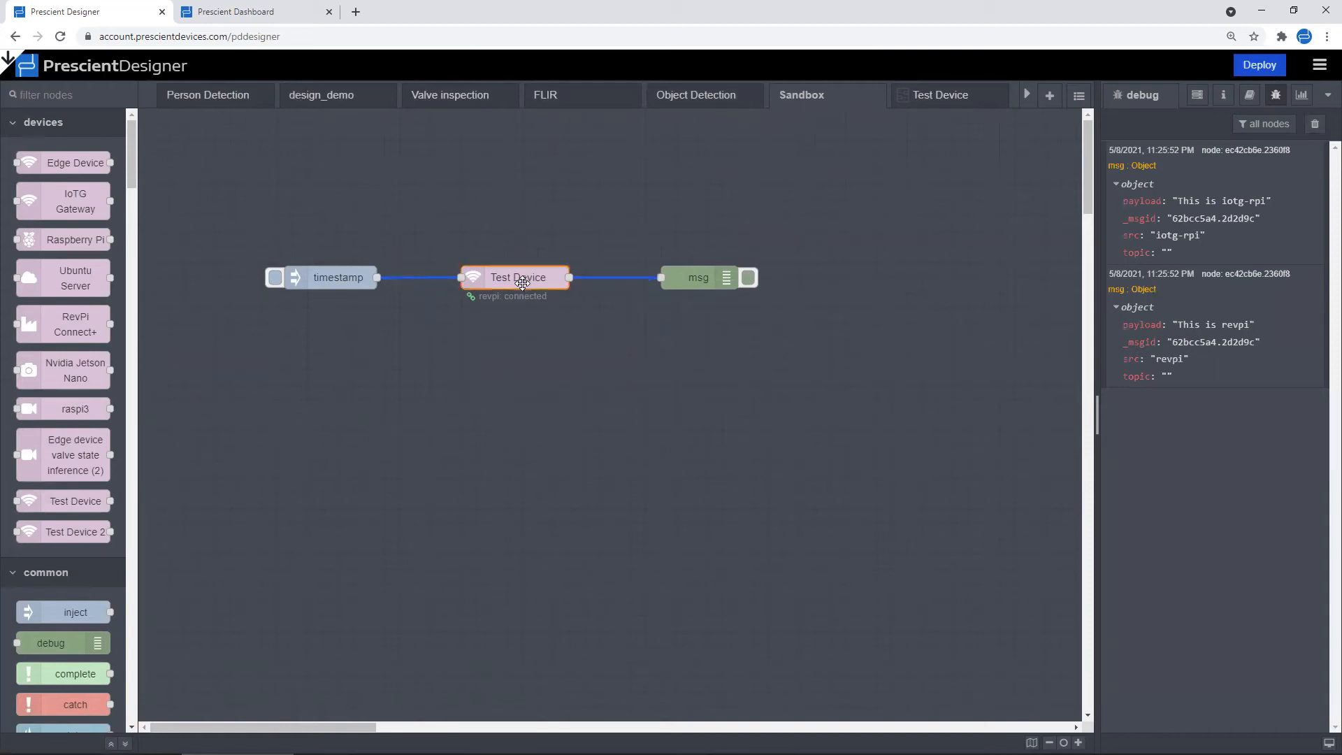
pyautogui.hotkey('ctrl', 'c')
pyautogui.hotkey('ctrl', 'v')
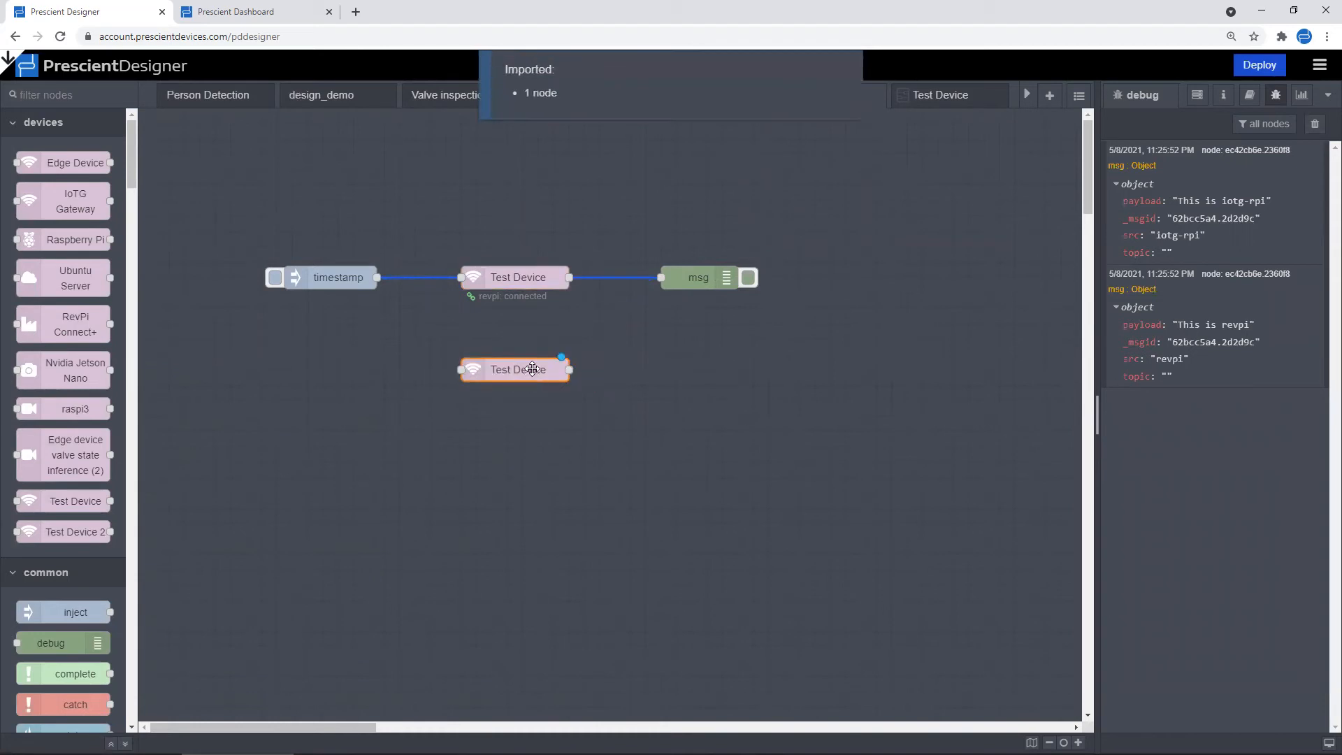
pyautogui.click(525, 368)
pyautogui.moveTo(377, 278); pyautogui.dragTo(460, 351)
pyautogui.moveTo(570, 354); pyautogui.dragTo(661, 278)
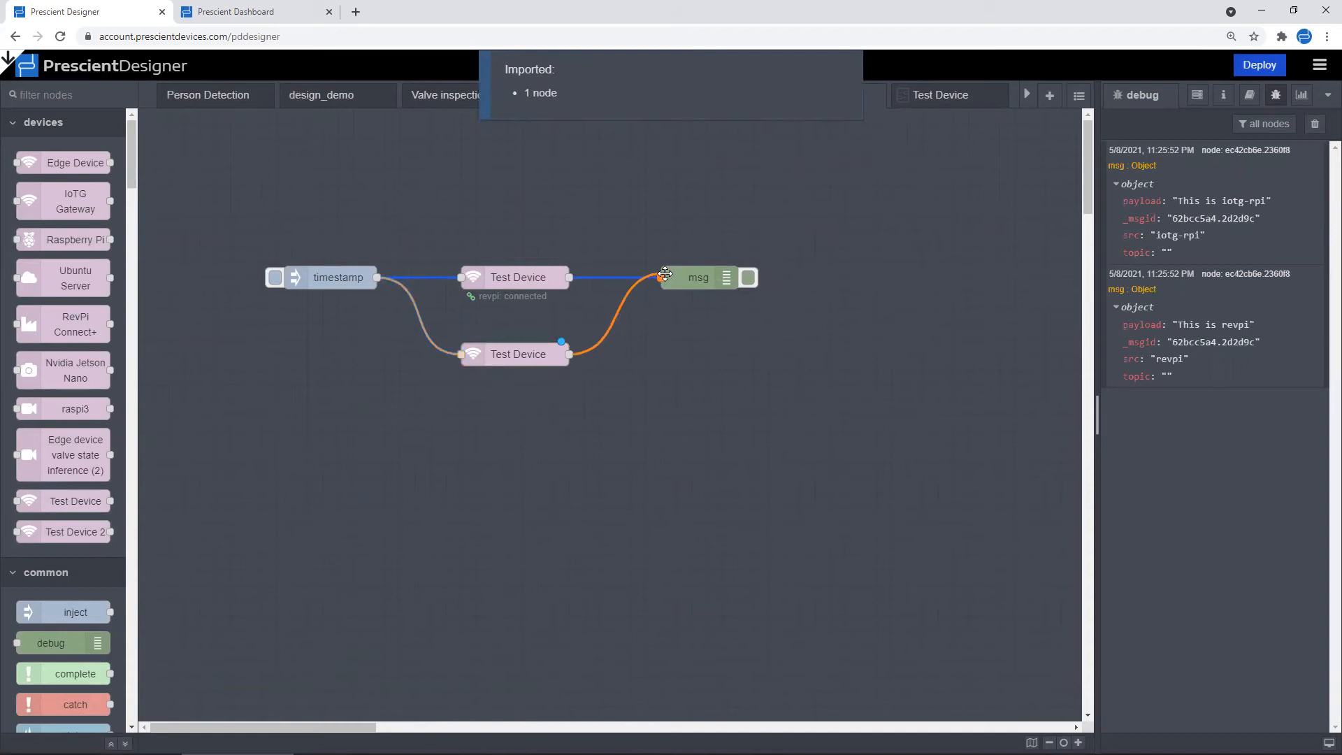
# Set the copied Test Device's deviceID to iotg-rpi instead of revpi and deploy the flow, clearing the debug log
pyautogui.click(525, 353)
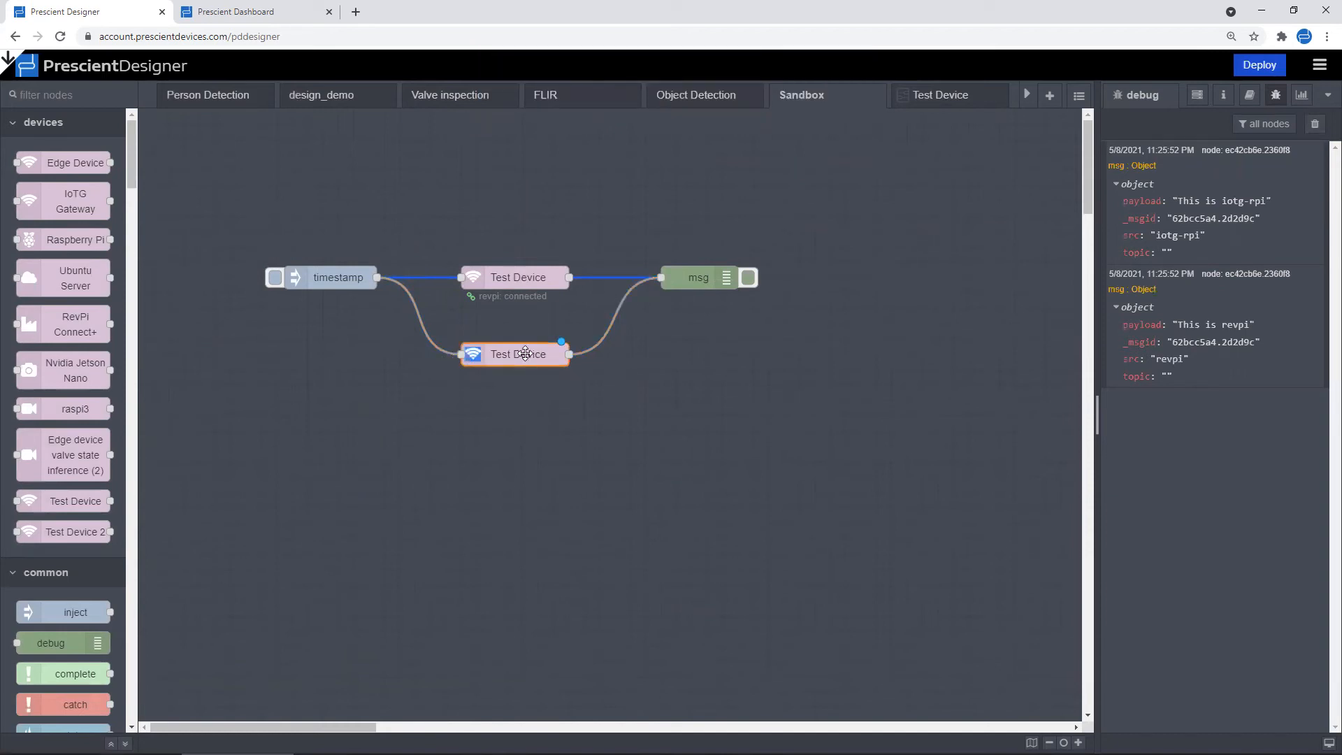
pyautogui.doubleClick(525, 353)
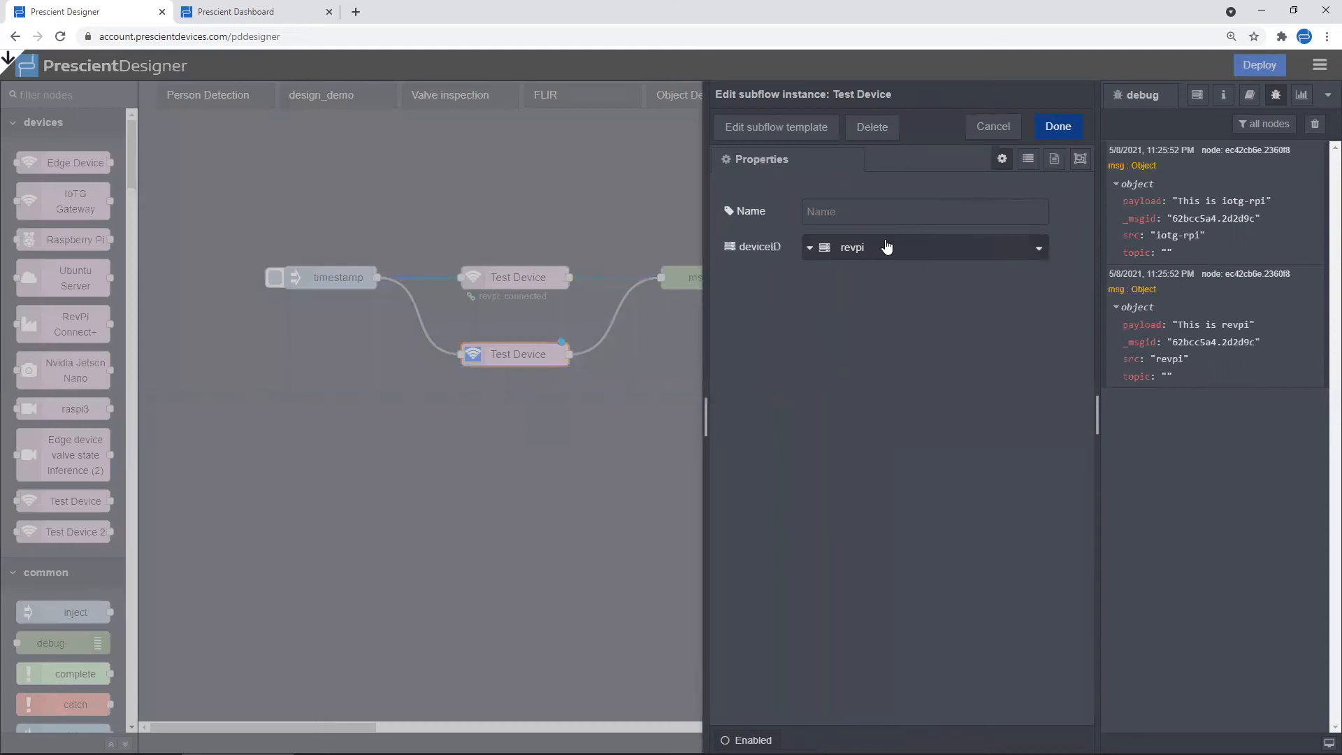
pyautogui.click(886, 246)
pyautogui.click(846, 332)
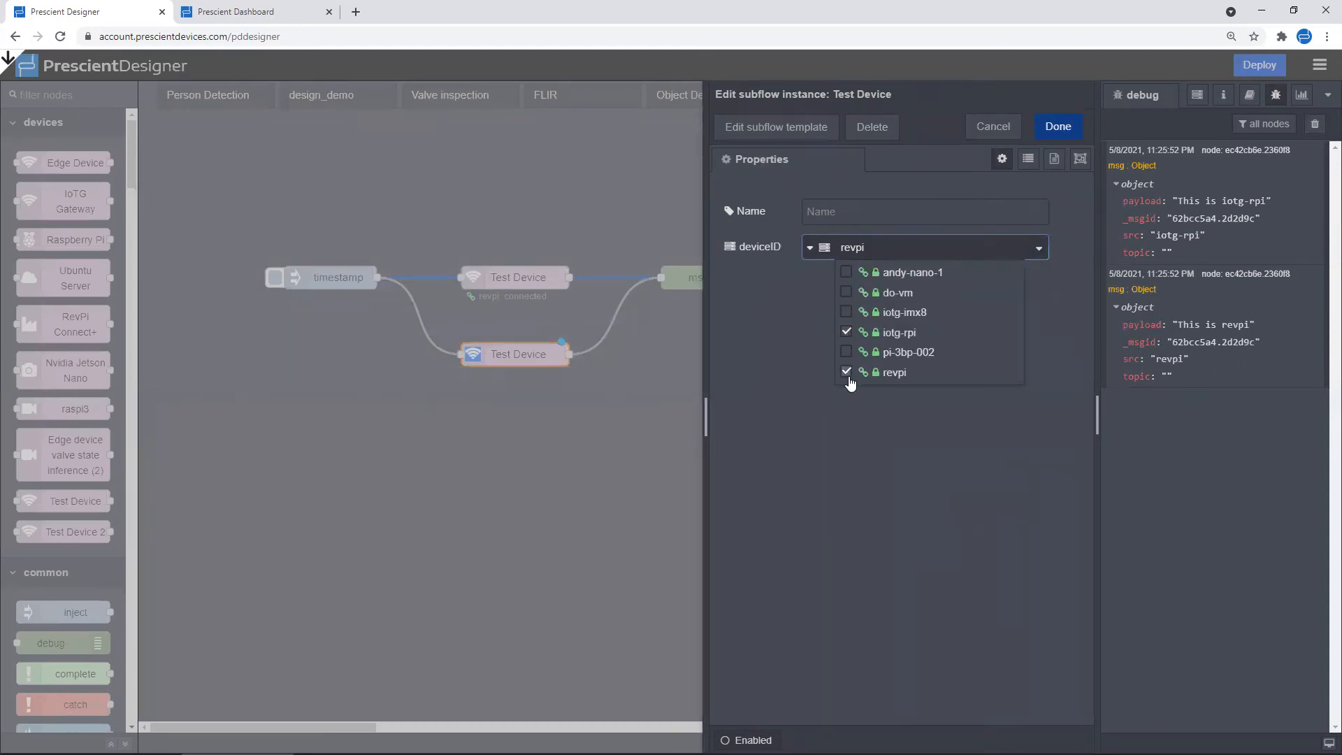
pyautogui.click(1057, 126)
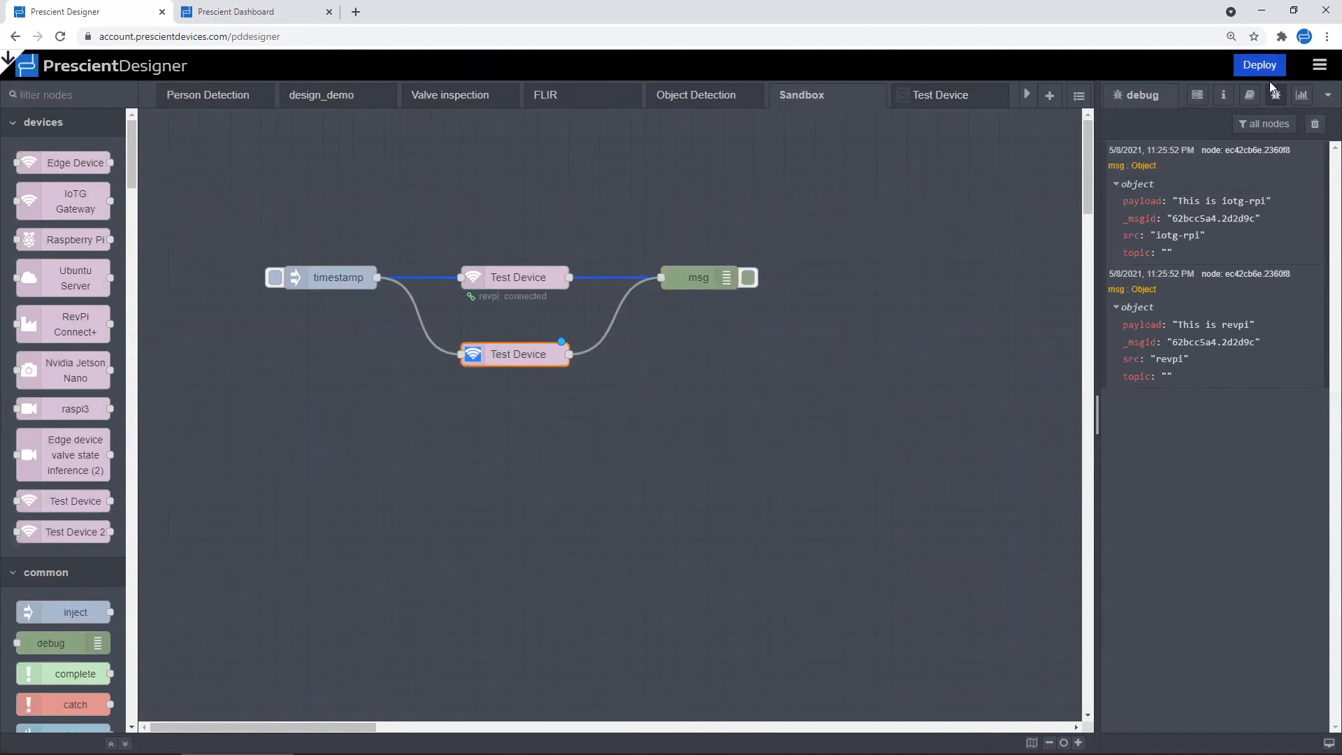
pyautogui.click(1259, 65)
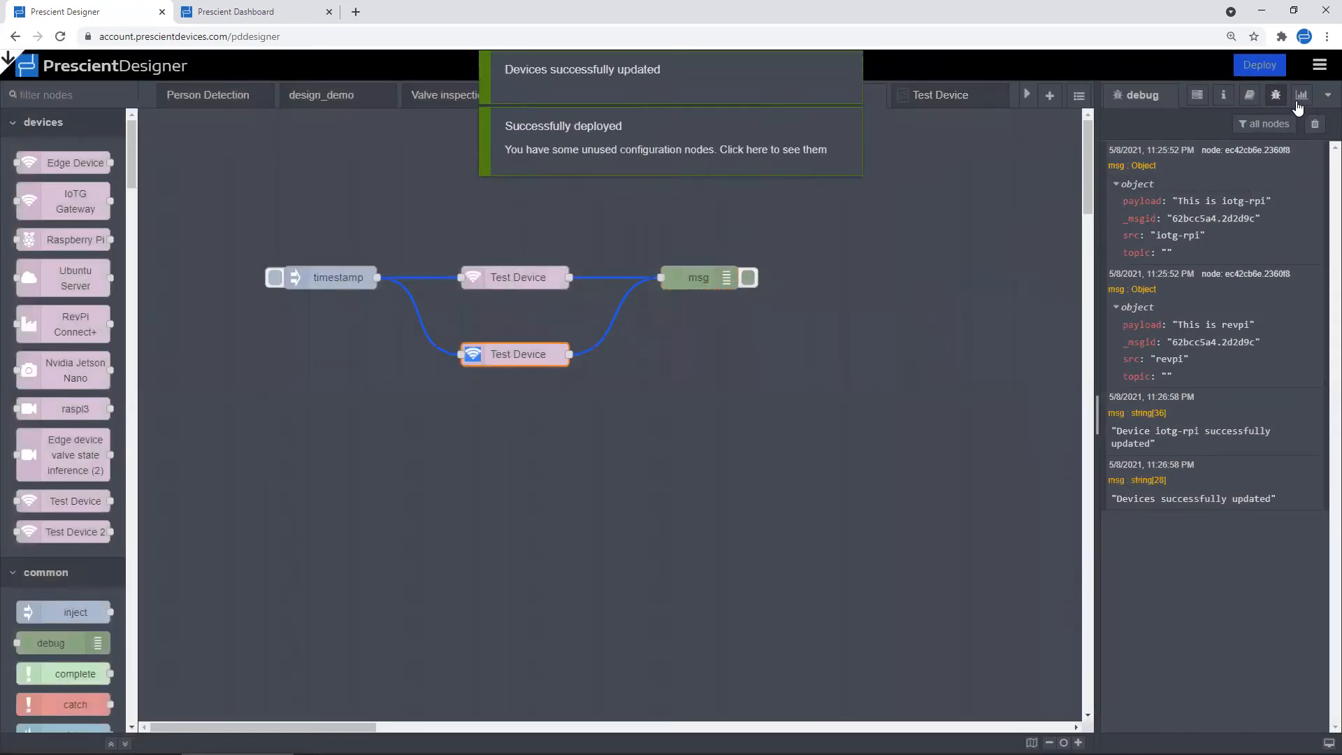
pyautogui.click(1314, 123)
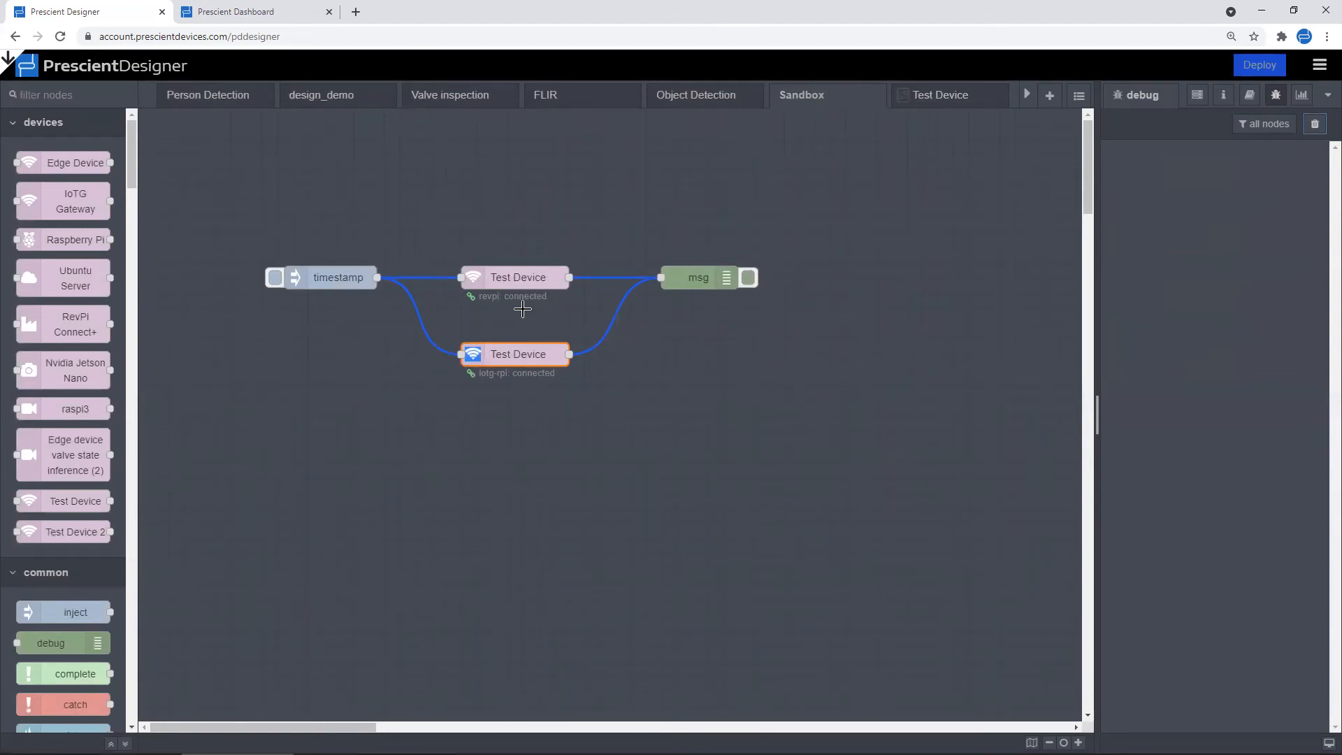
# Open the properties of the Test Device subflow template and look at its description before returning to the environment variables
pyautogui.doubleClick(523, 279)
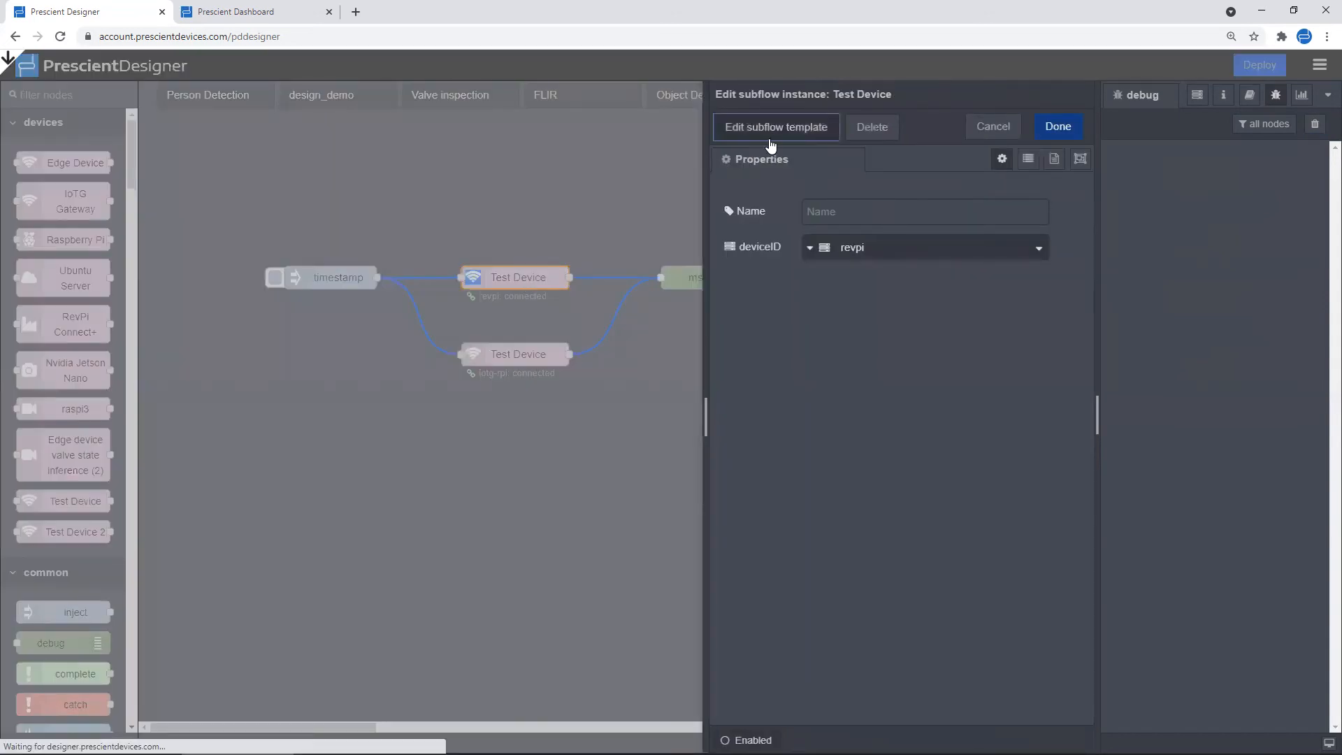
pyautogui.click(772, 134)
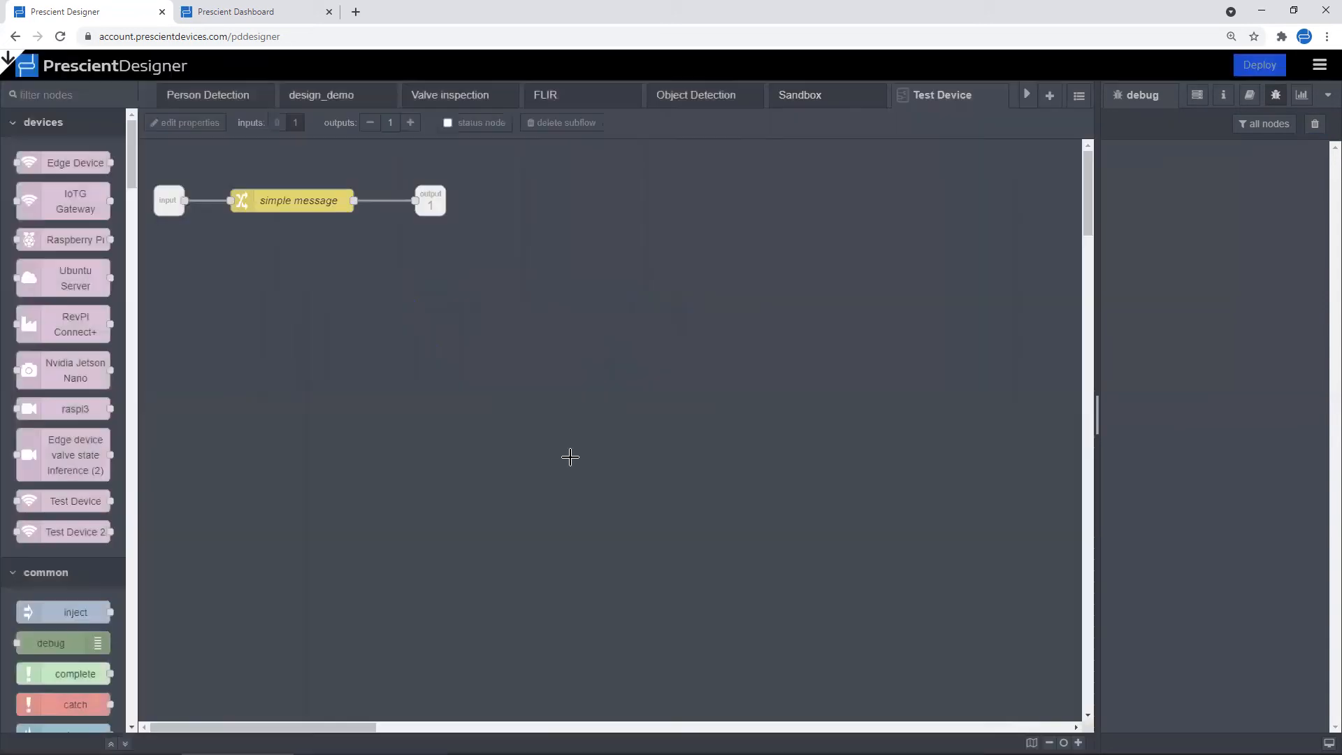
pyautogui.click(188, 123)
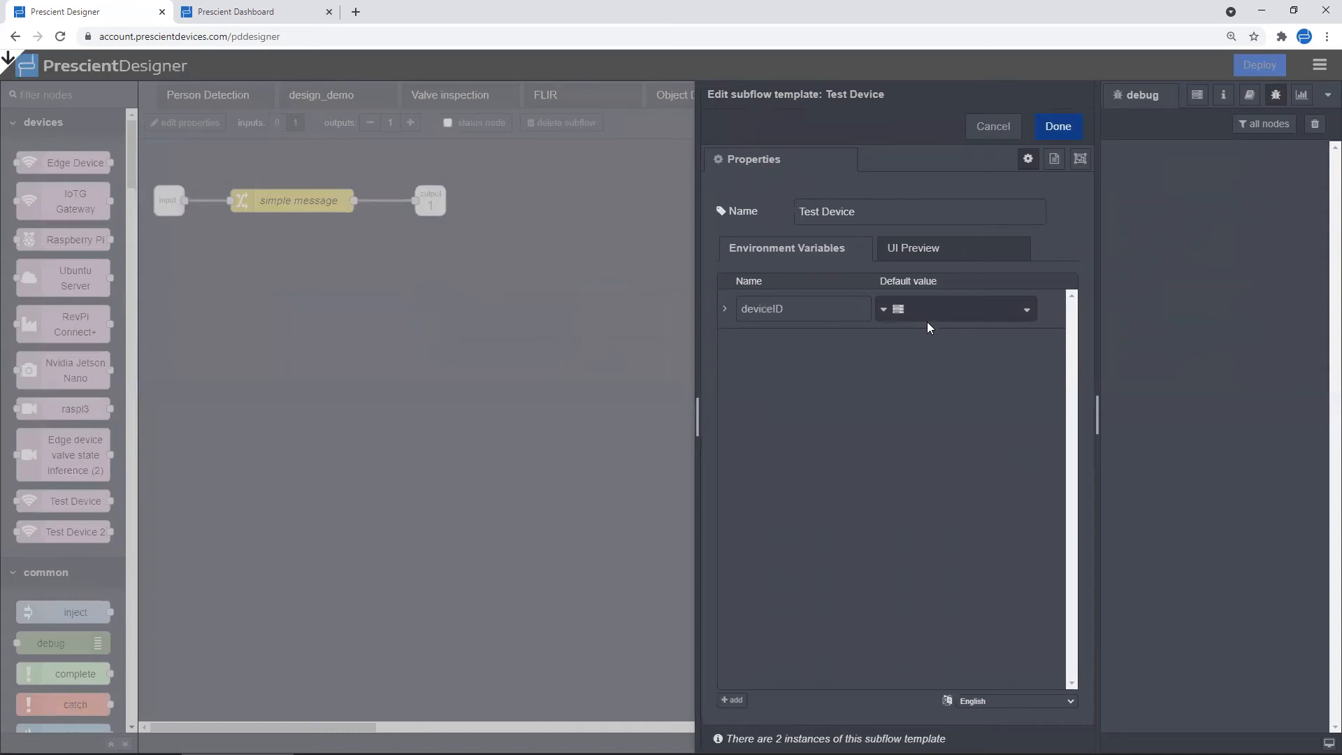
pyautogui.click(1048, 168)
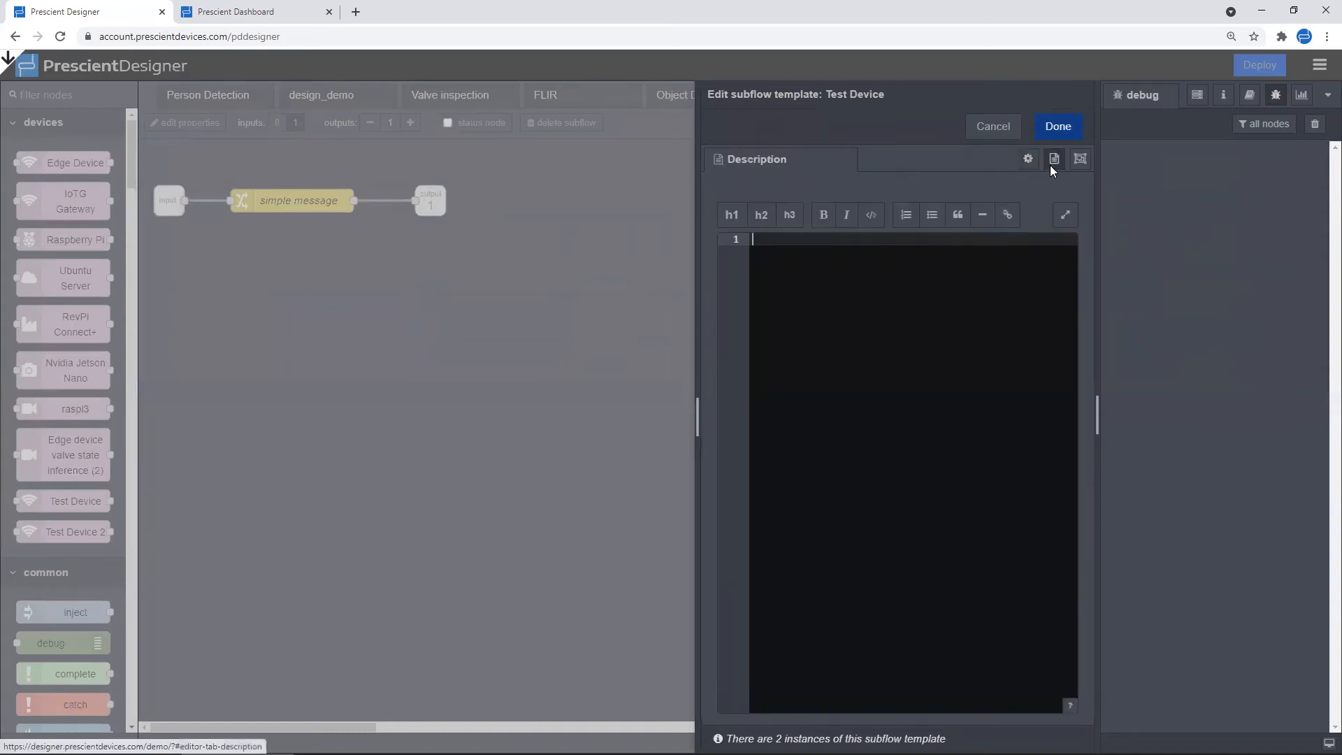
pyautogui.click(1027, 165)
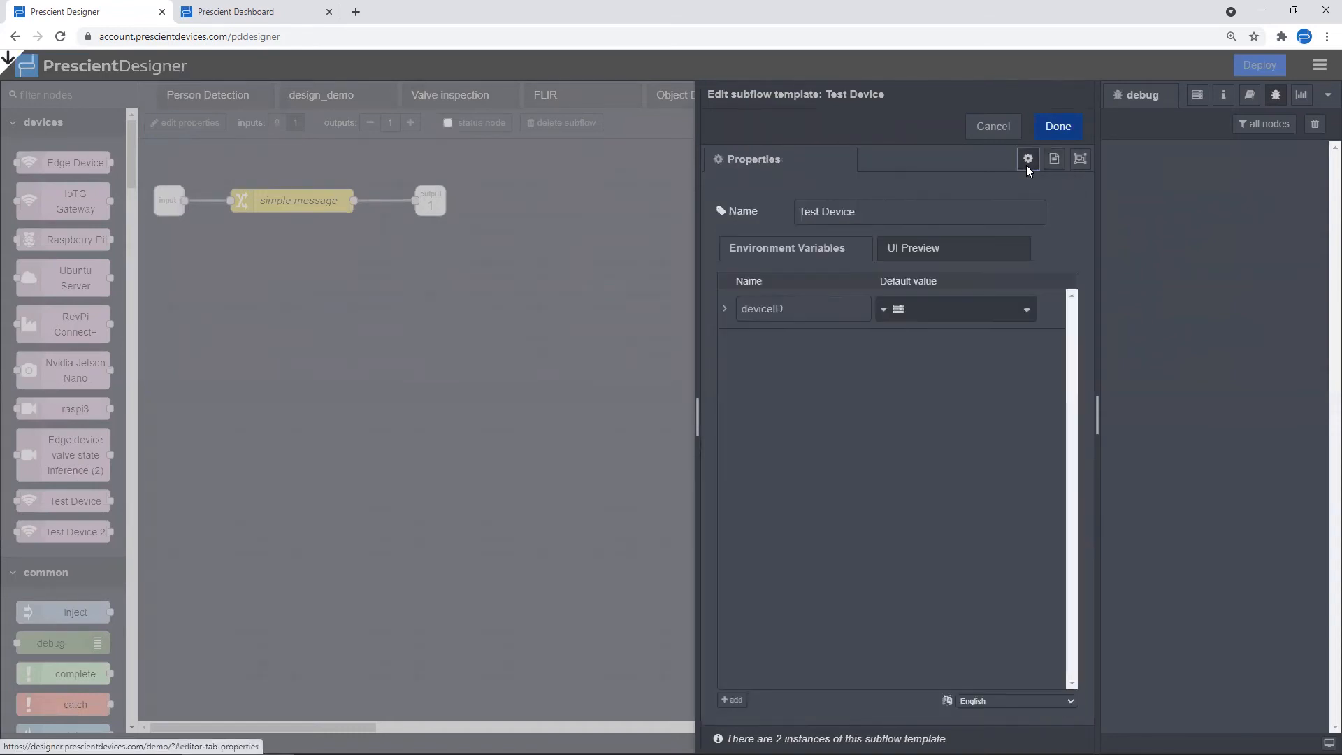
# Add an environment variable A of type number with default value 1 to the Test Device subflow template
pyautogui.click(734, 701)
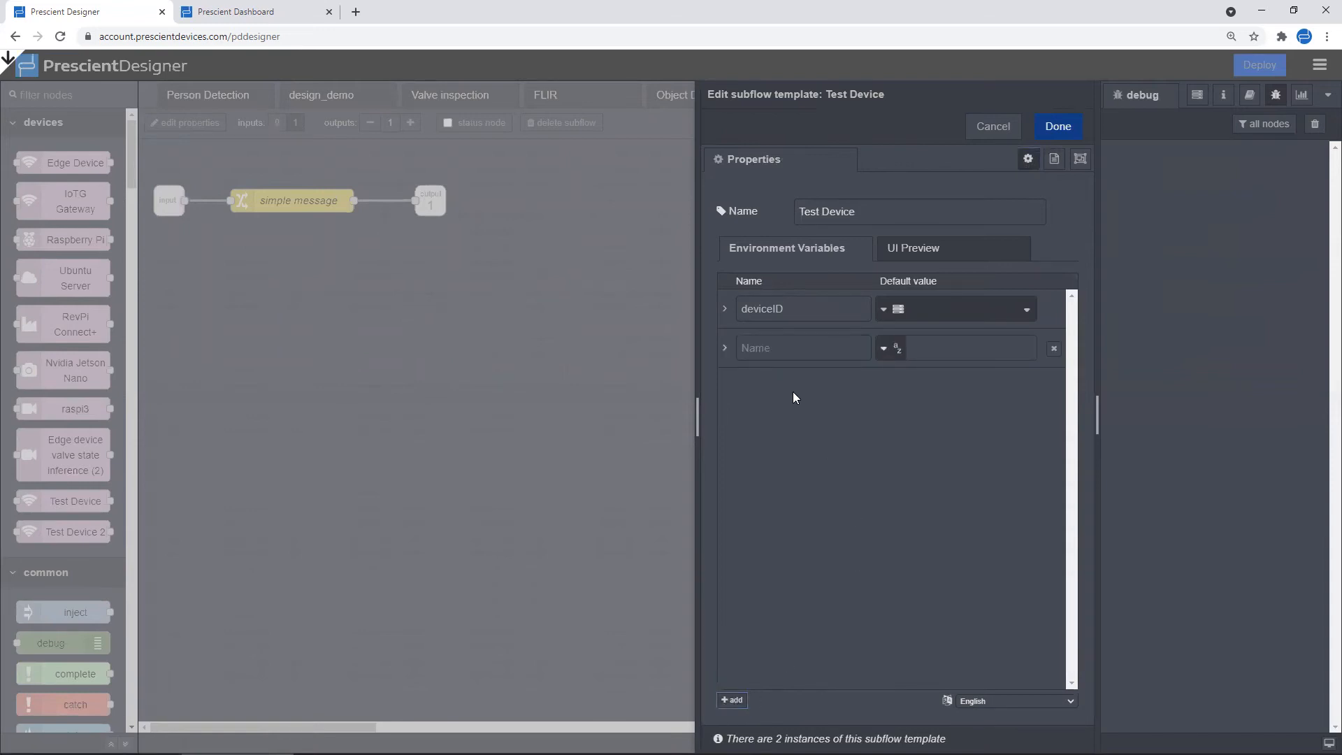
pyautogui.click(777, 349)
pyautogui.write('A')
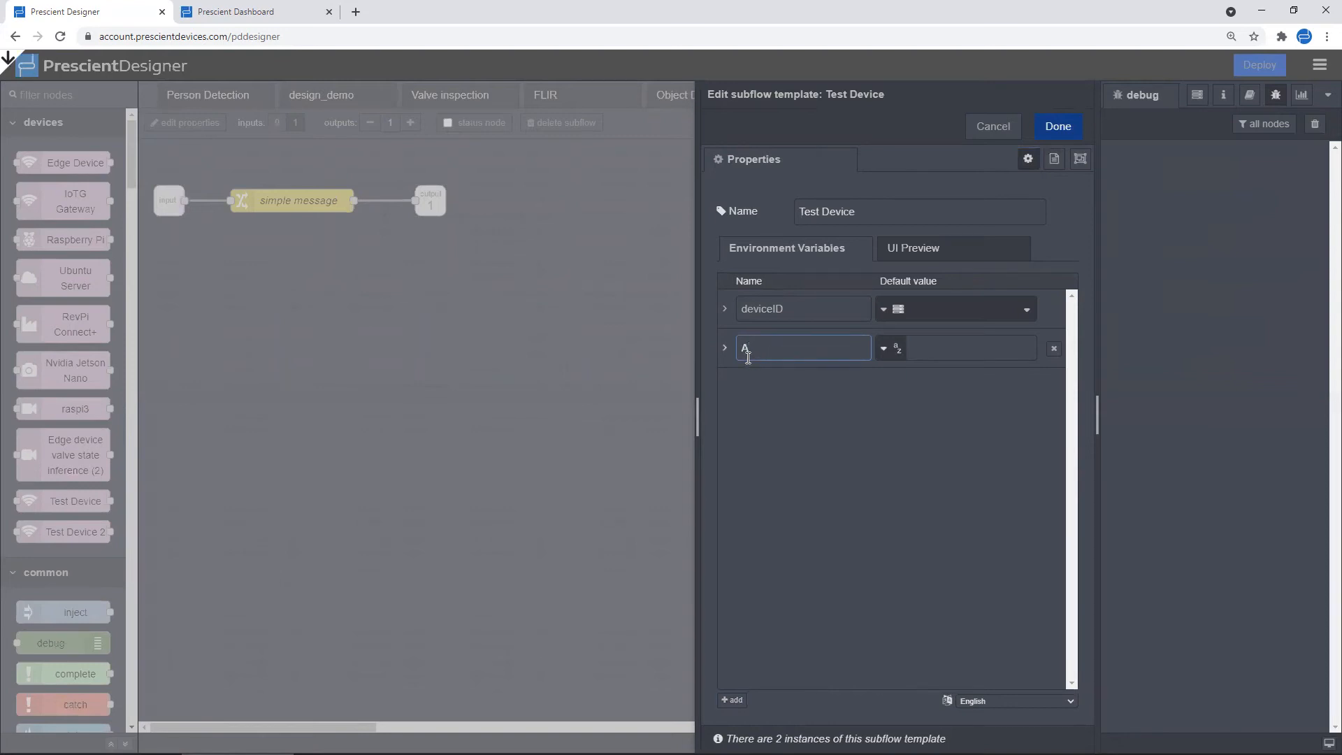
pyautogui.click(886, 349)
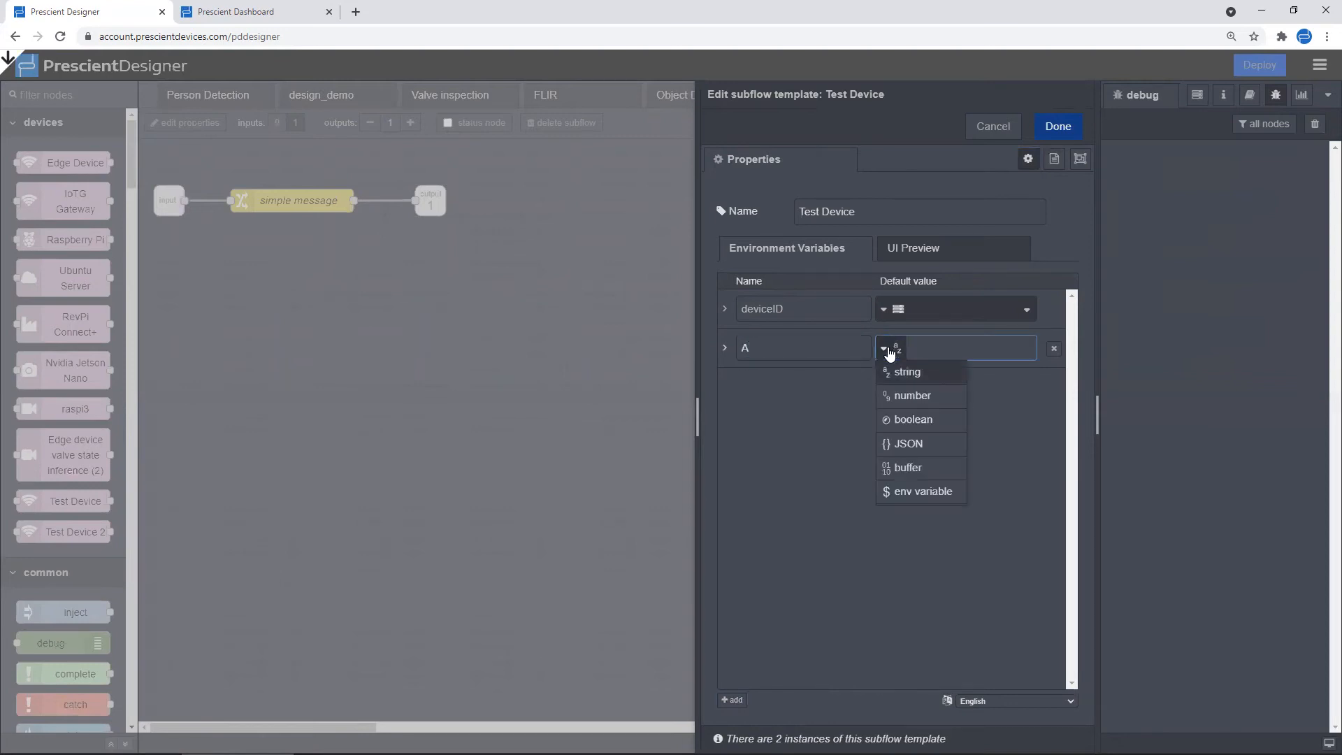
pyautogui.click(907, 395)
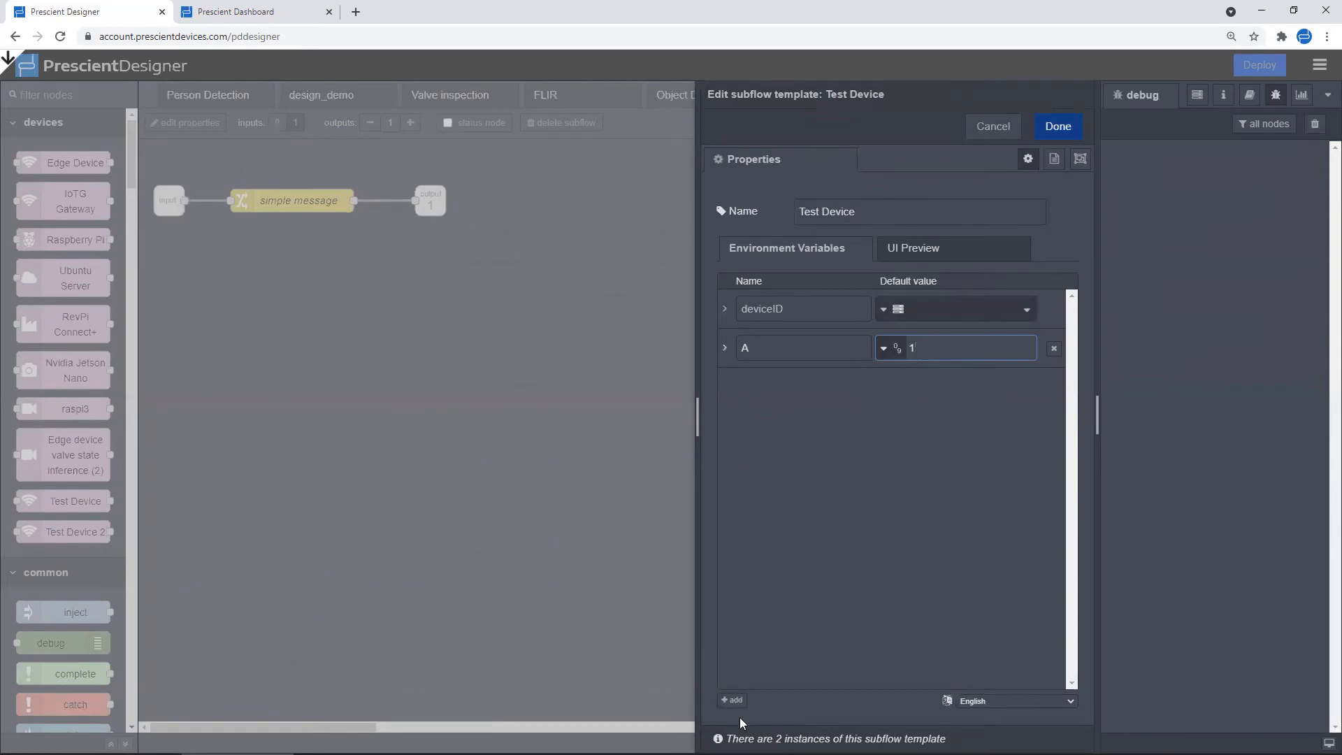
# Add a number environment variable B with default value 2 and save the Test Device template's properties
pyautogui.click(733, 700)
pyautogui.click(776, 382)
pyautogui.write('B')
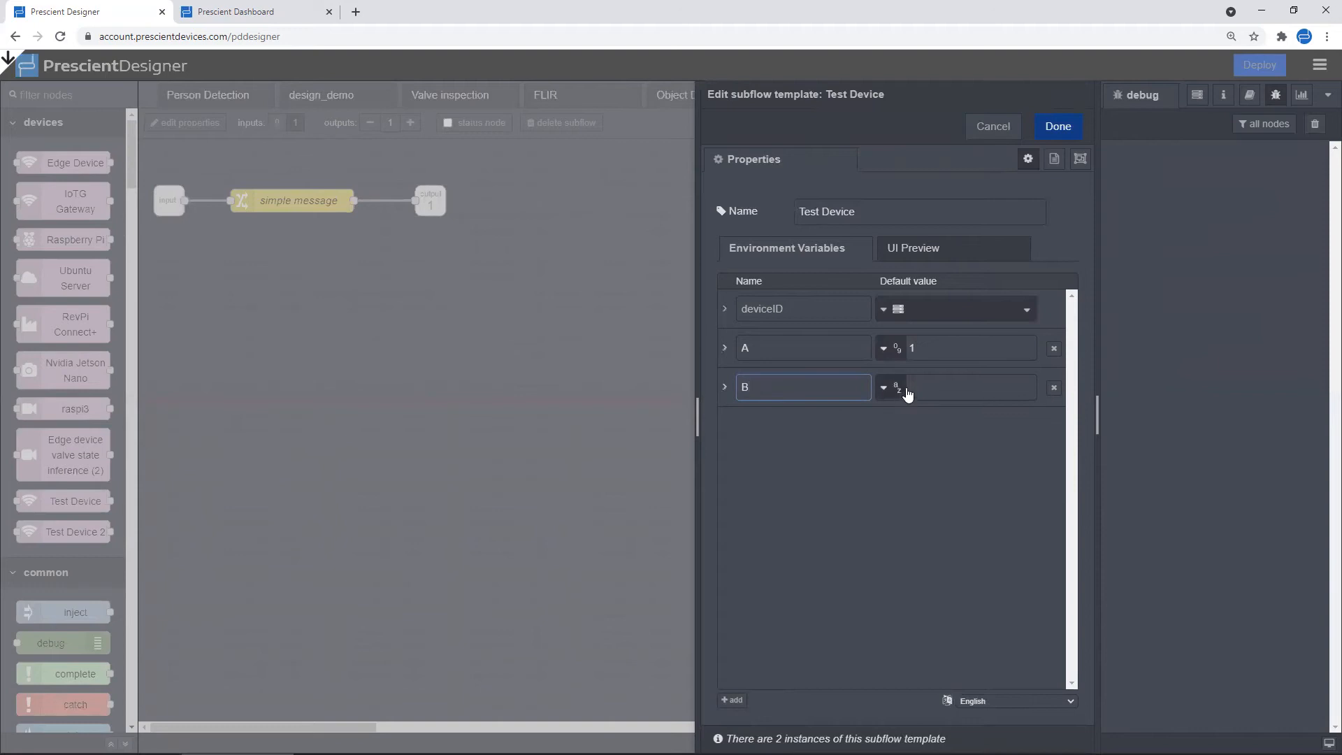
pyautogui.click(885, 389)
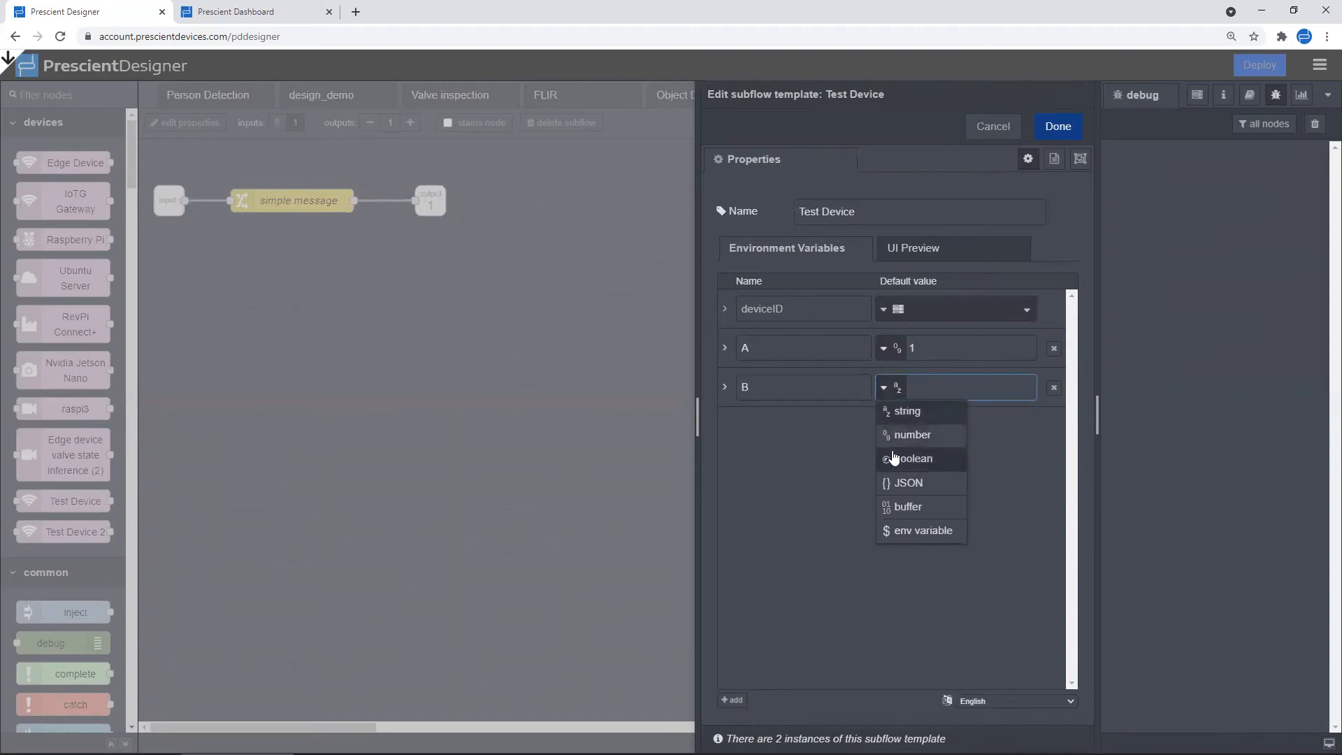
pyautogui.click(910, 434)
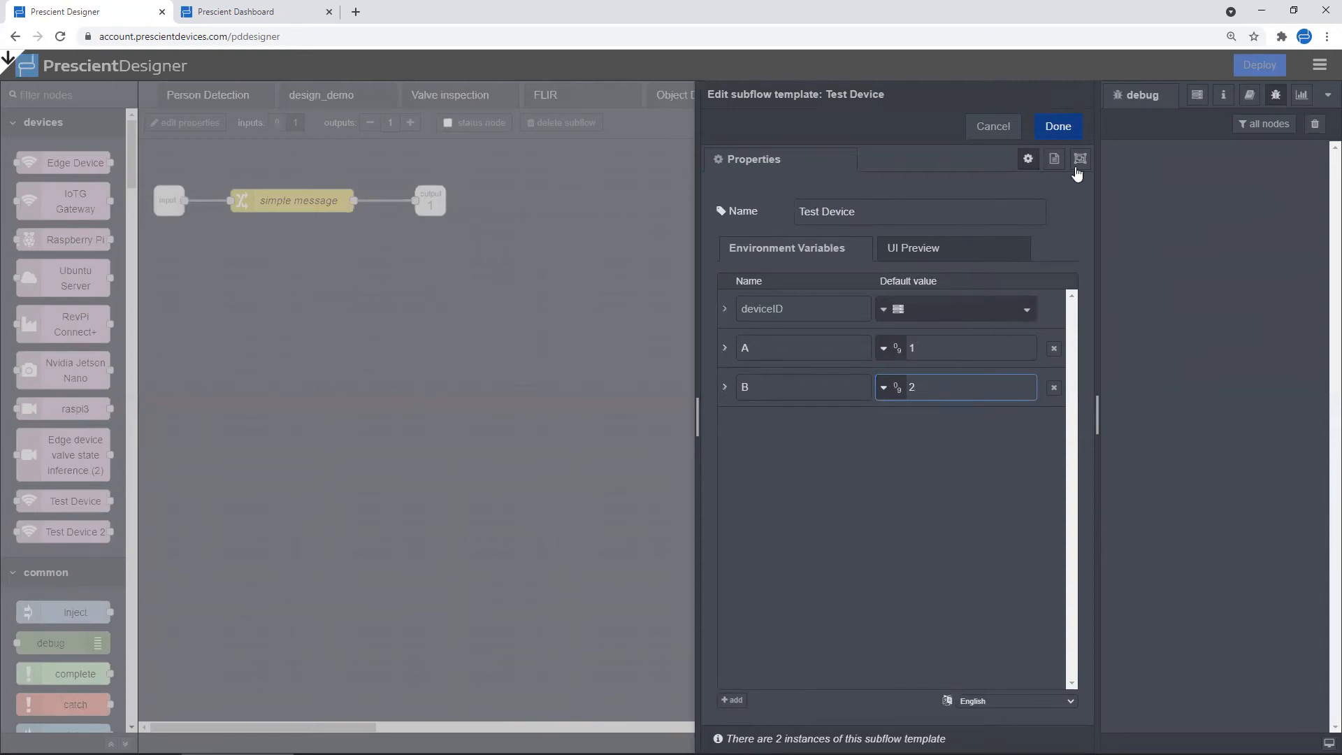
pyautogui.click(1054, 128)
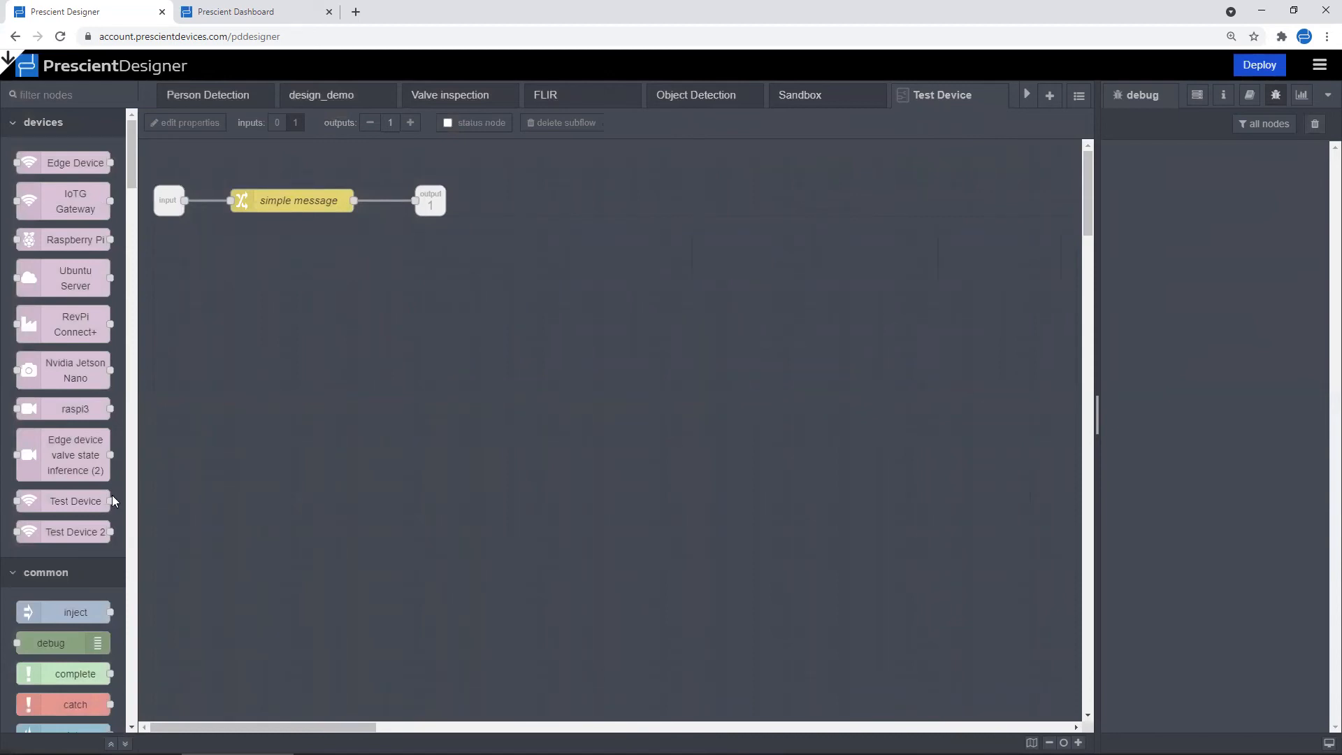
# In the Sandbox flow, set A to 10 and B to 20 on the revpi Test Device node
pyautogui.moveTo(78, 505)
pyautogui.click(803, 98)
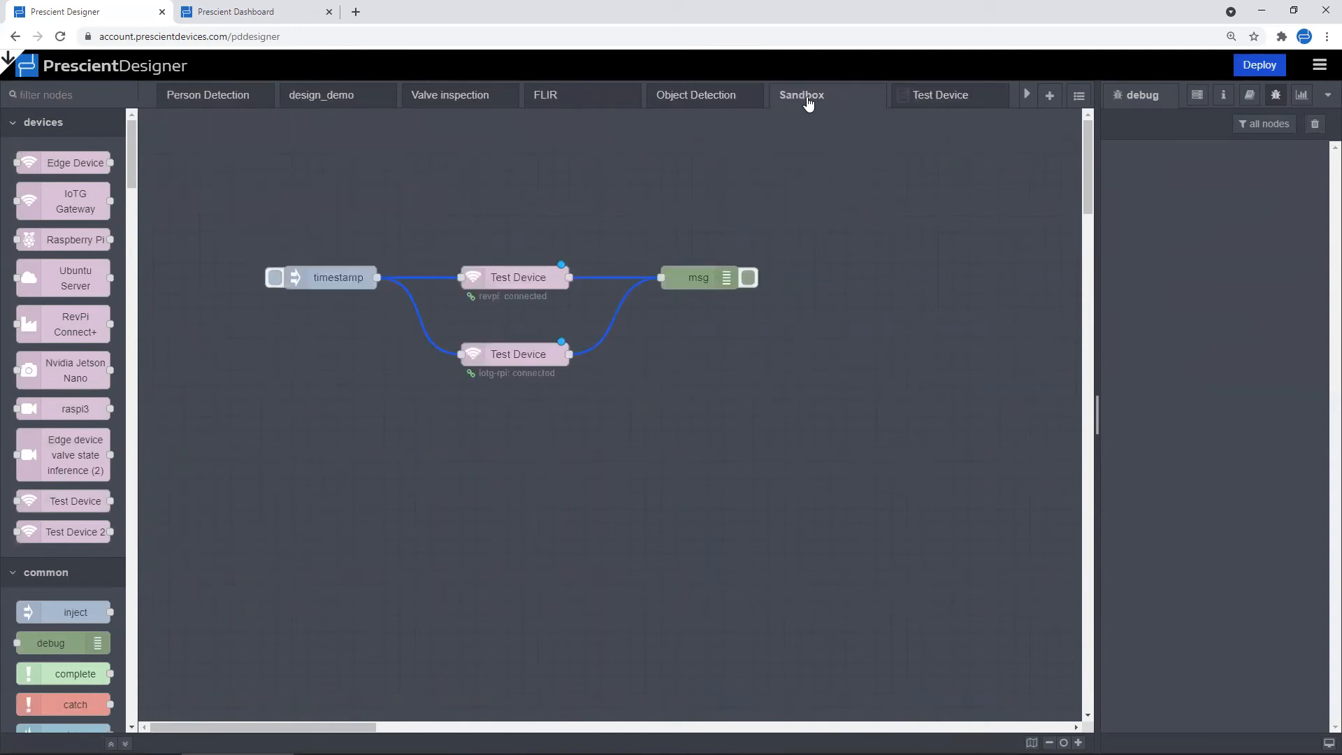
pyautogui.doubleClick(503, 281)
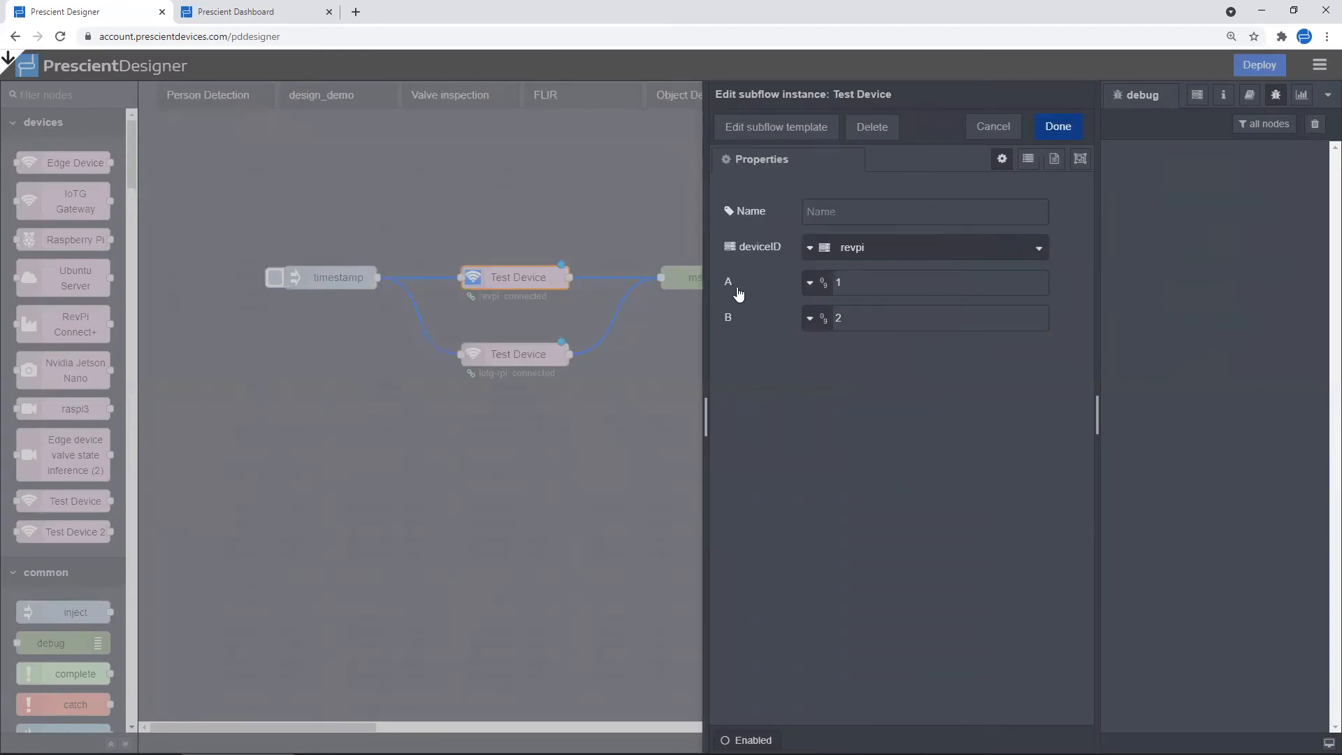
pyautogui.click(953, 289)
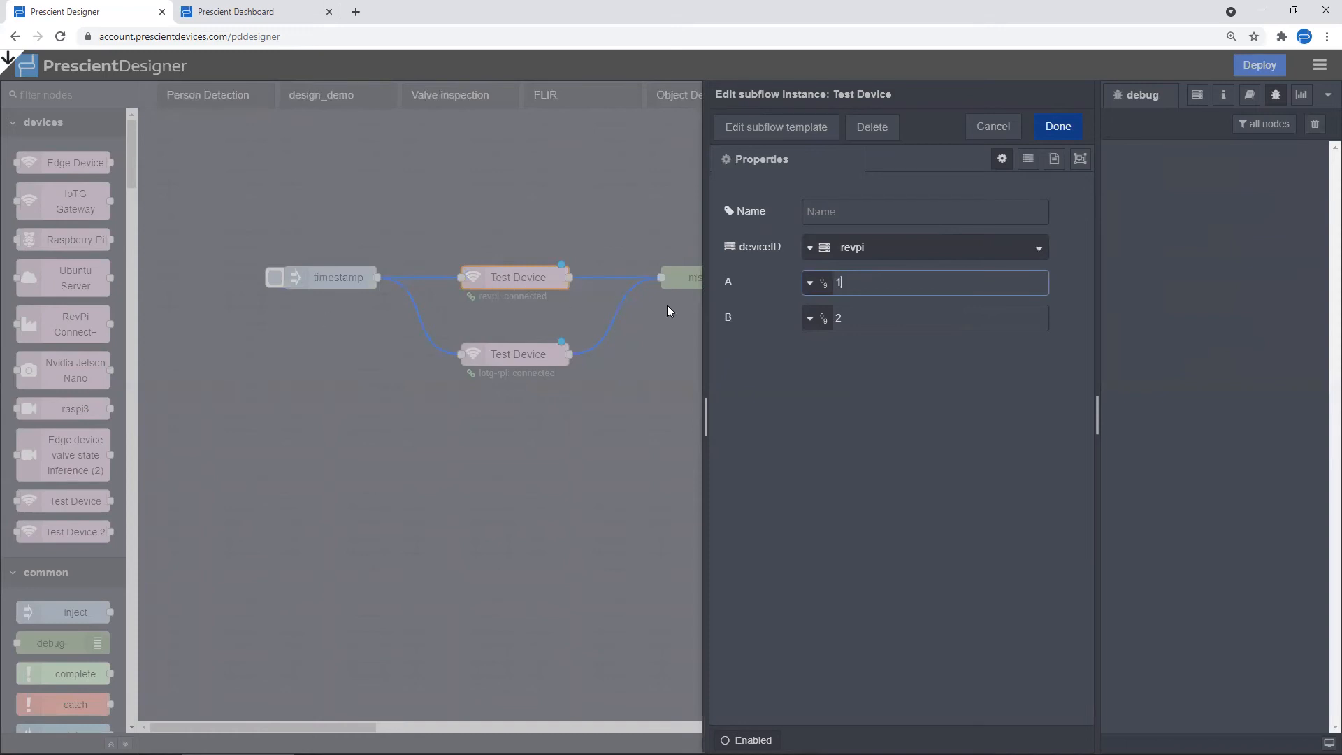
pyautogui.write('0')
pyautogui.click(904, 327)
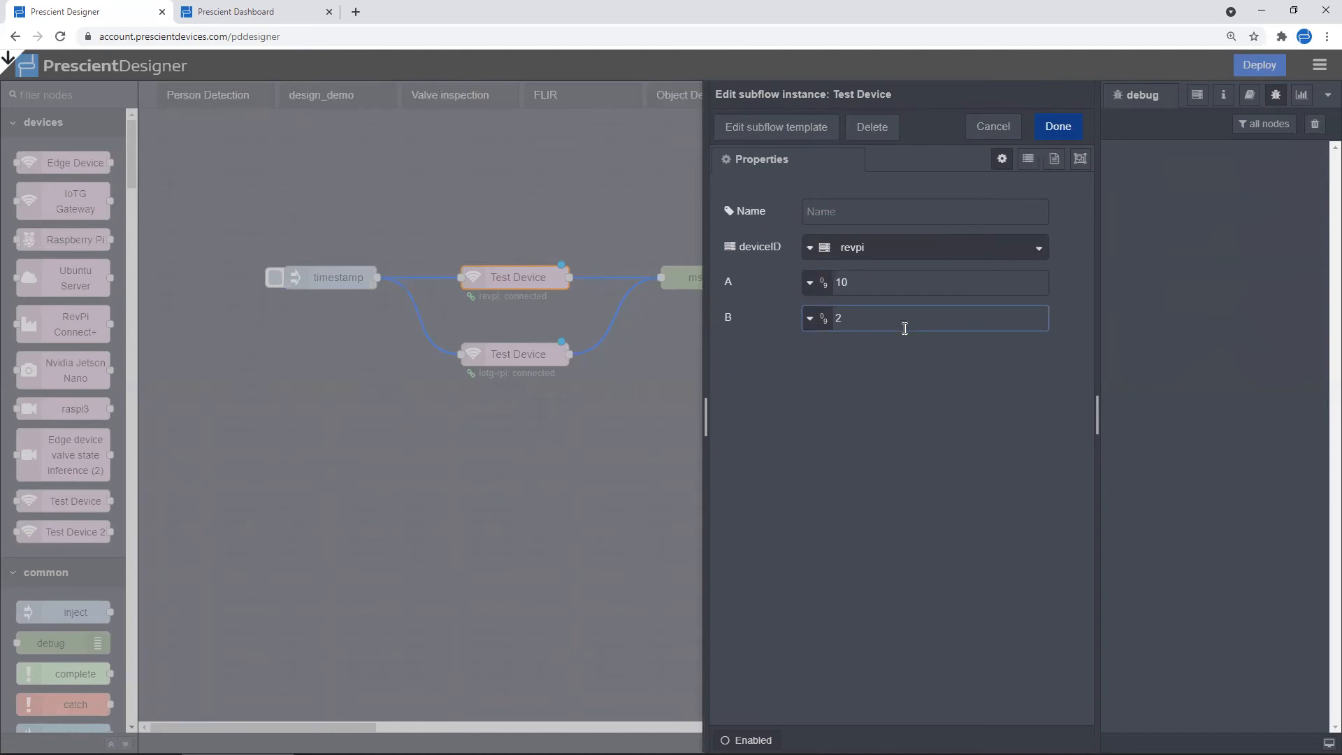
pyautogui.write('0')
pyautogui.click(1057, 126)
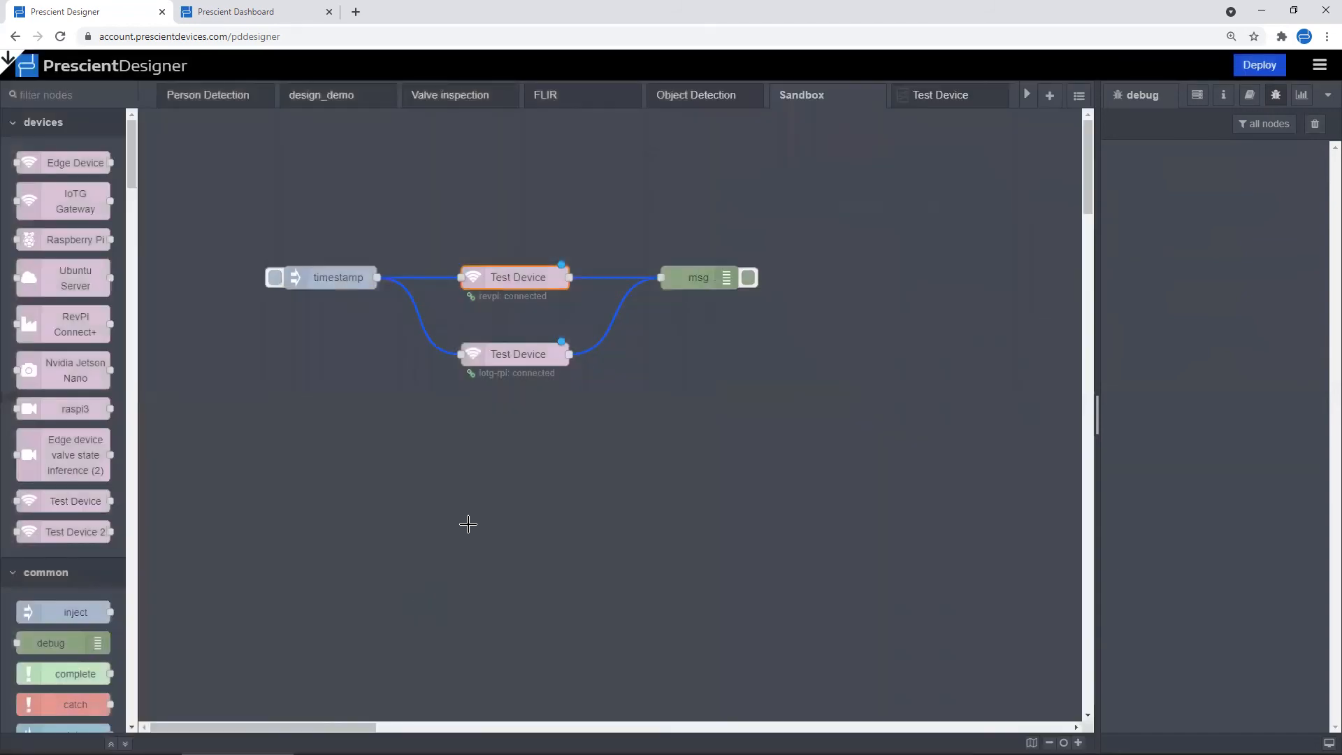
# Check A and B on the iotg-rpi Test Device, and open the subflow template from the revpi instance
pyautogui.doubleClick(521, 357)
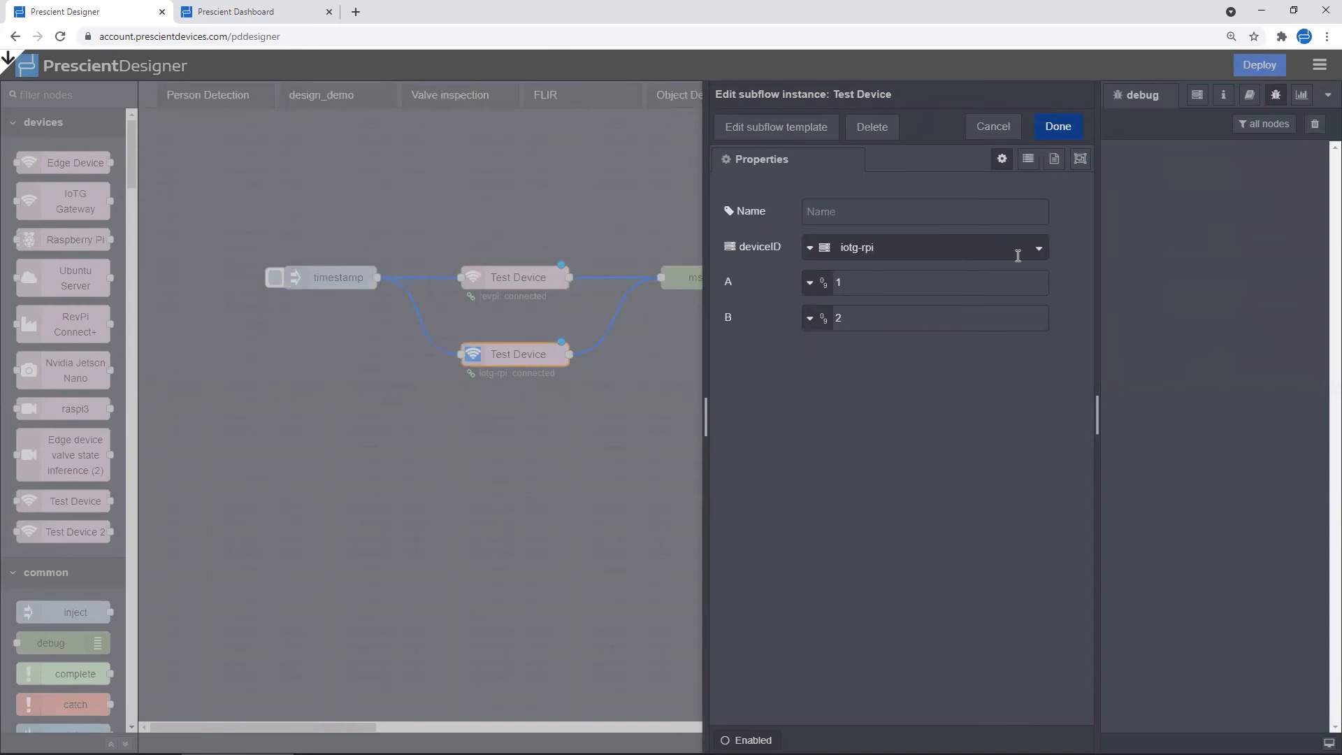
pyautogui.click(1063, 130)
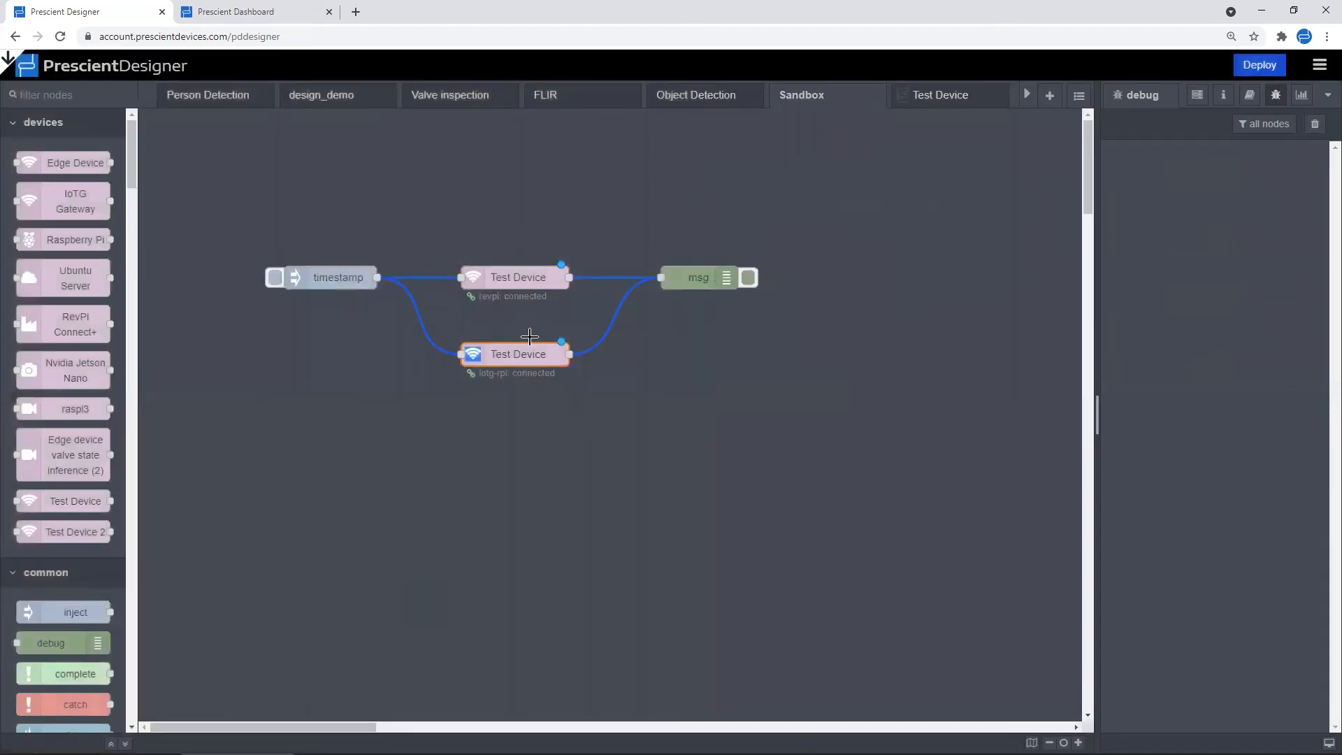
pyautogui.doubleClick(518, 278)
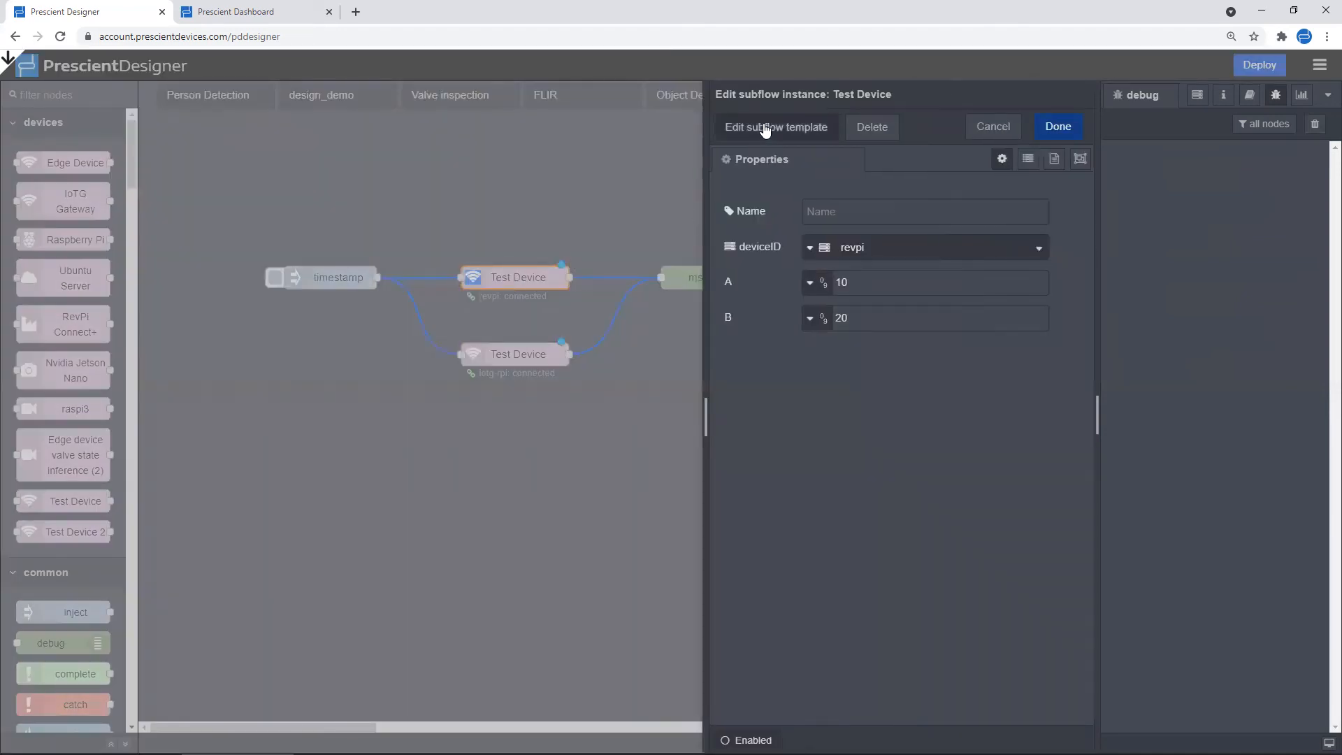
pyautogui.click(765, 128)
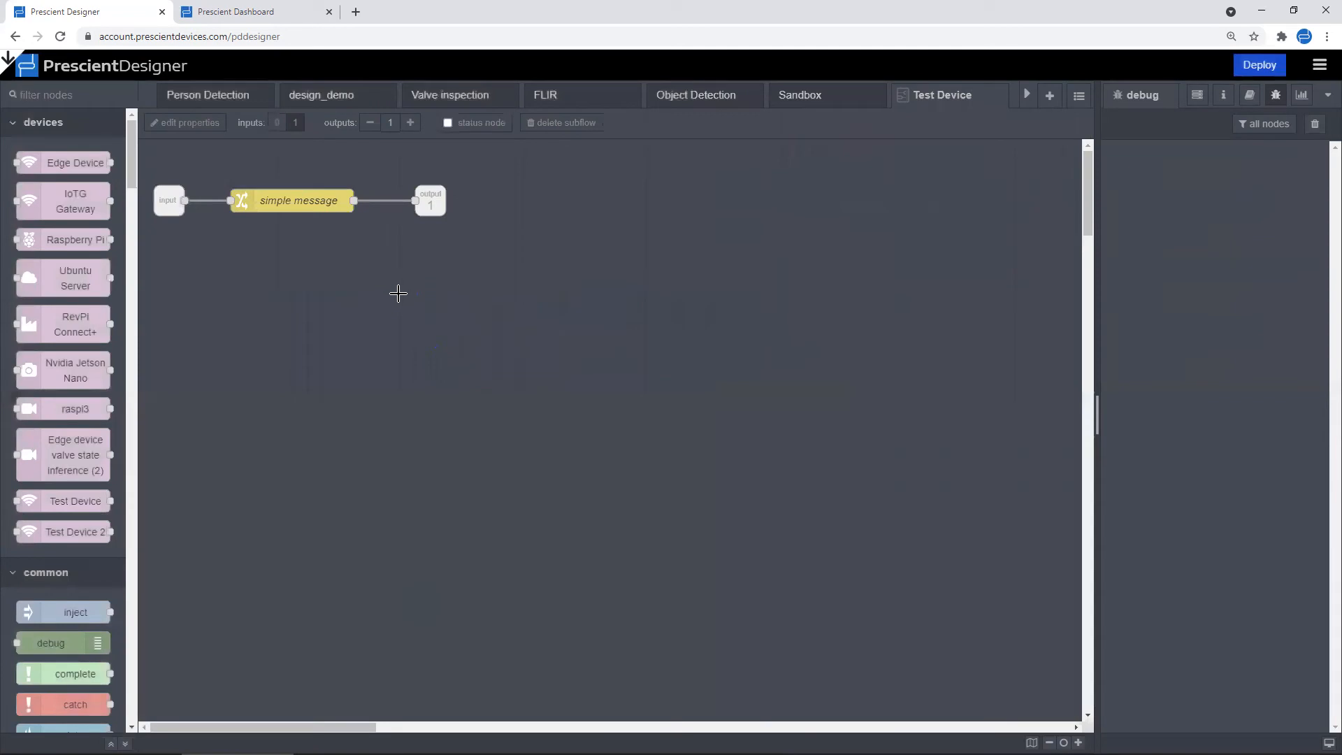
# In the simple message node's payload expression, change the opening text to "The answer is "
pyautogui.doubleClick(319, 203)
pyautogui.click(1000, 311)
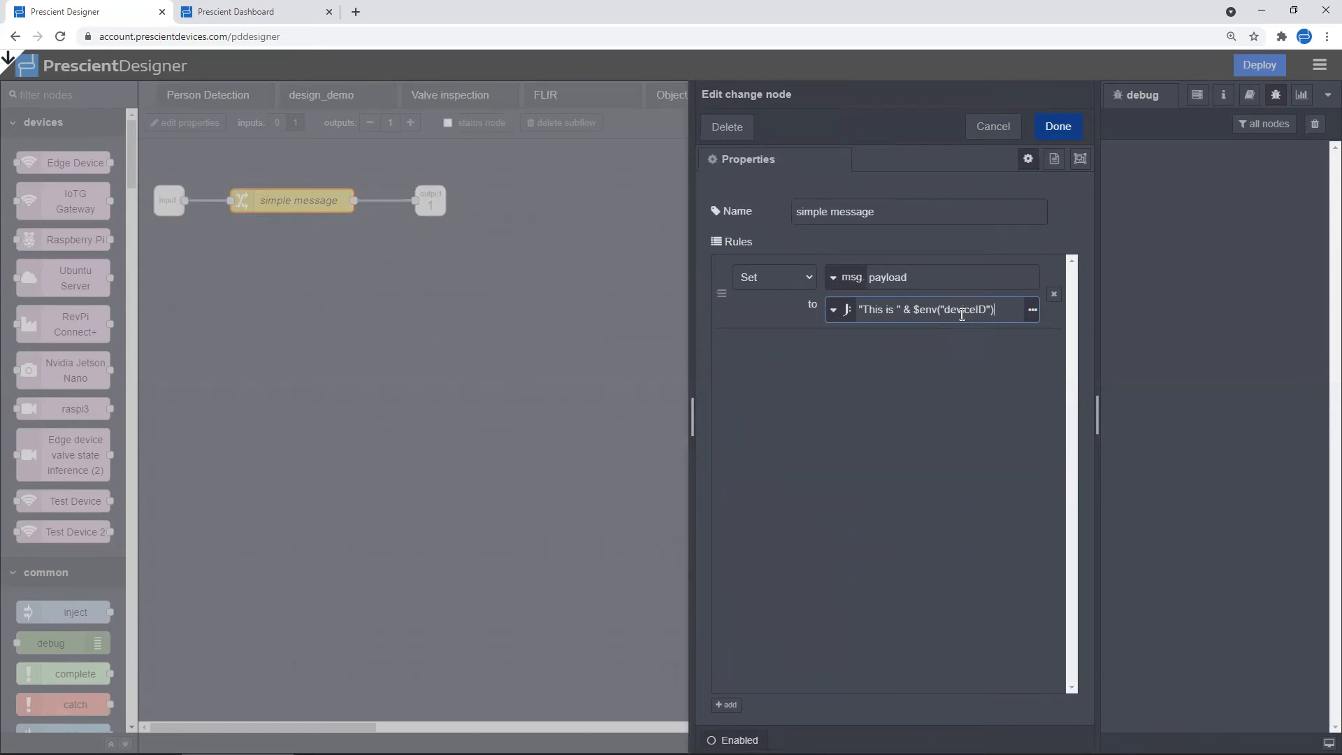
pyautogui.press('BackSpace')
pyautogui.press('BackSpace')
pyautogui.press('BackSpace')
pyautogui.press('BackSpace')
pyautogui.press('BackSpace')
pyautogui.press('BackSpace')
pyautogui.write('e answer is')
# Replace deviceID with A in the payload expression's $env reference
pyautogui.press('Right')
pyautogui.press('Right')
pyautogui.press('End')
pyautogui.press('Left')
pyautogui.press('BackSpace')
pyautogui.press('BackSpace')
pyautogui.press('BackSpace')
pyautogui.press('BackSpace')
pyautogui.press('BackSpace')
pyautogui.press('BackSpace')
pyautogui.press('BackSpace')
pyautogui.press('BackSpace')
pyautogui.write('A')
pyautogui.press('End')
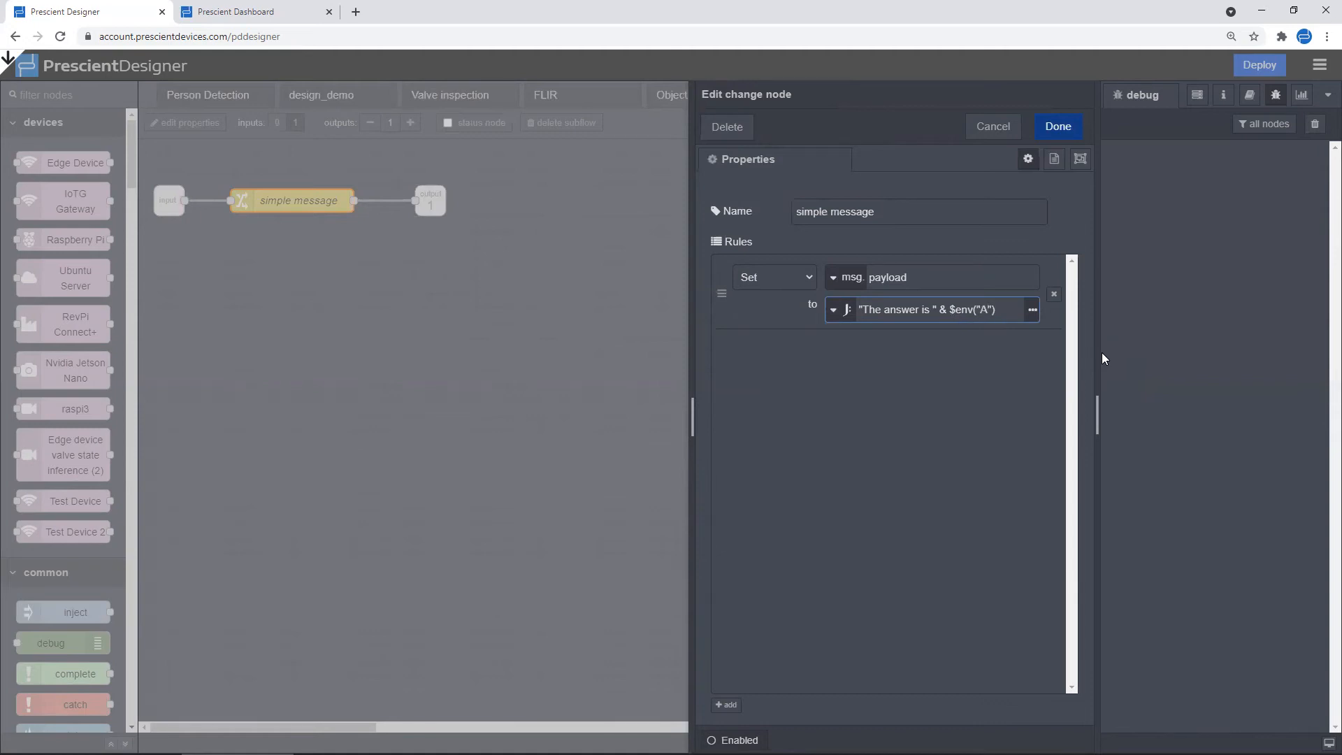
# Extend the payload expression to add $env("B") to $env("A"), enclose the sum in parentheses, and save the simple message node
pyautogui.write('+ $env("B")')
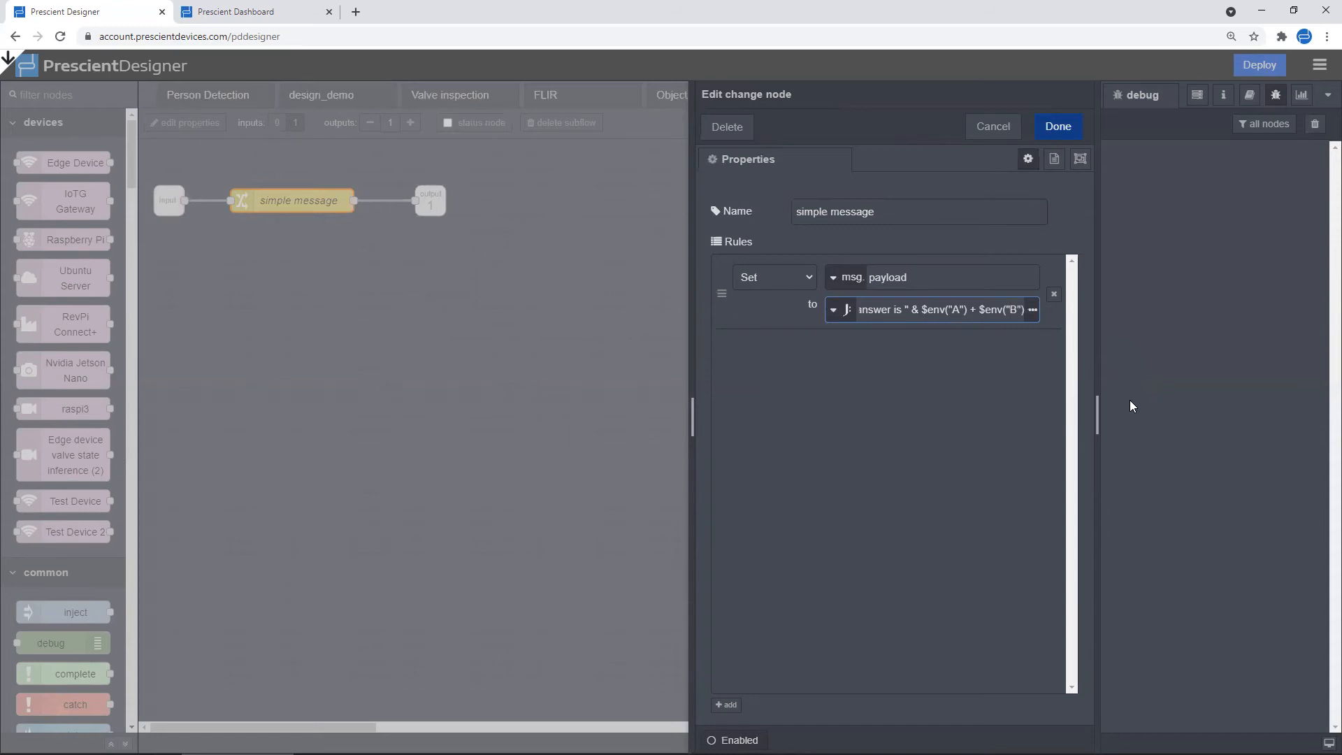
pyautogui.write(')')
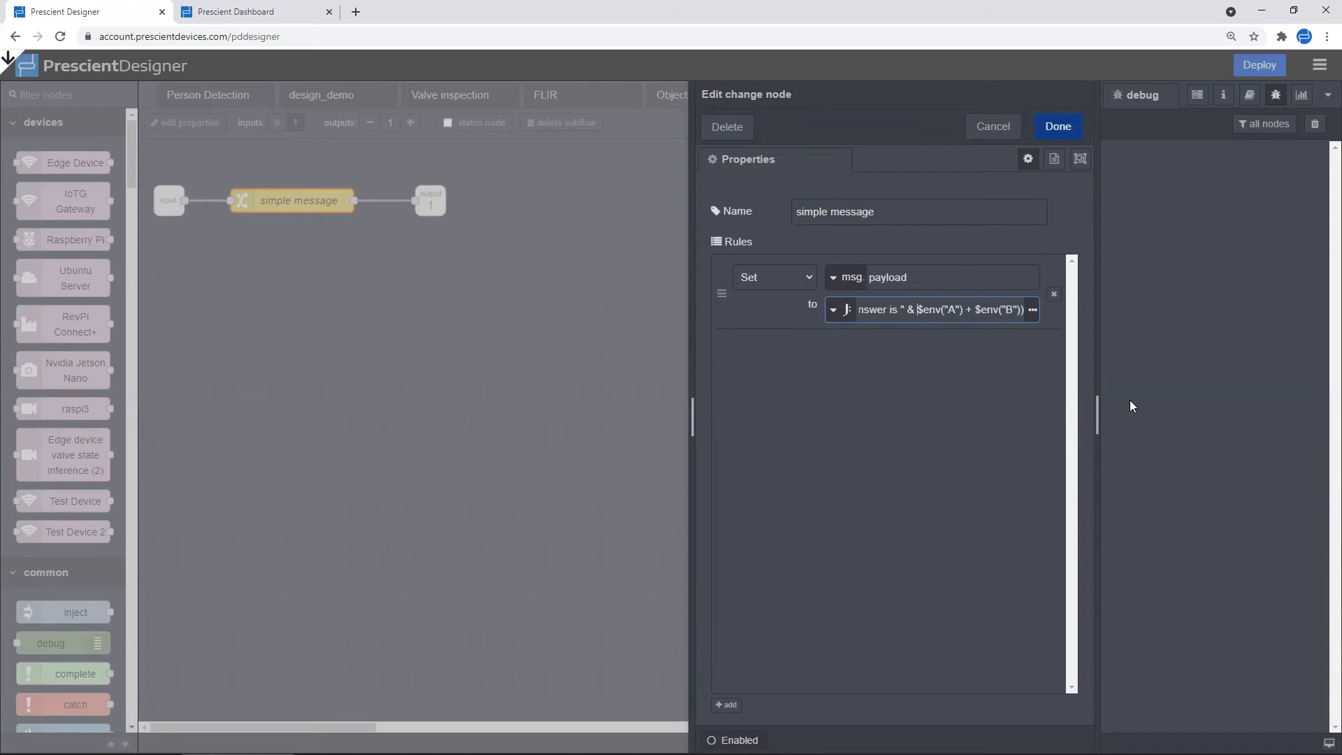
pyautogui.write('(')
pyautogui.write(')')
pyautogui.click(1062, 128)
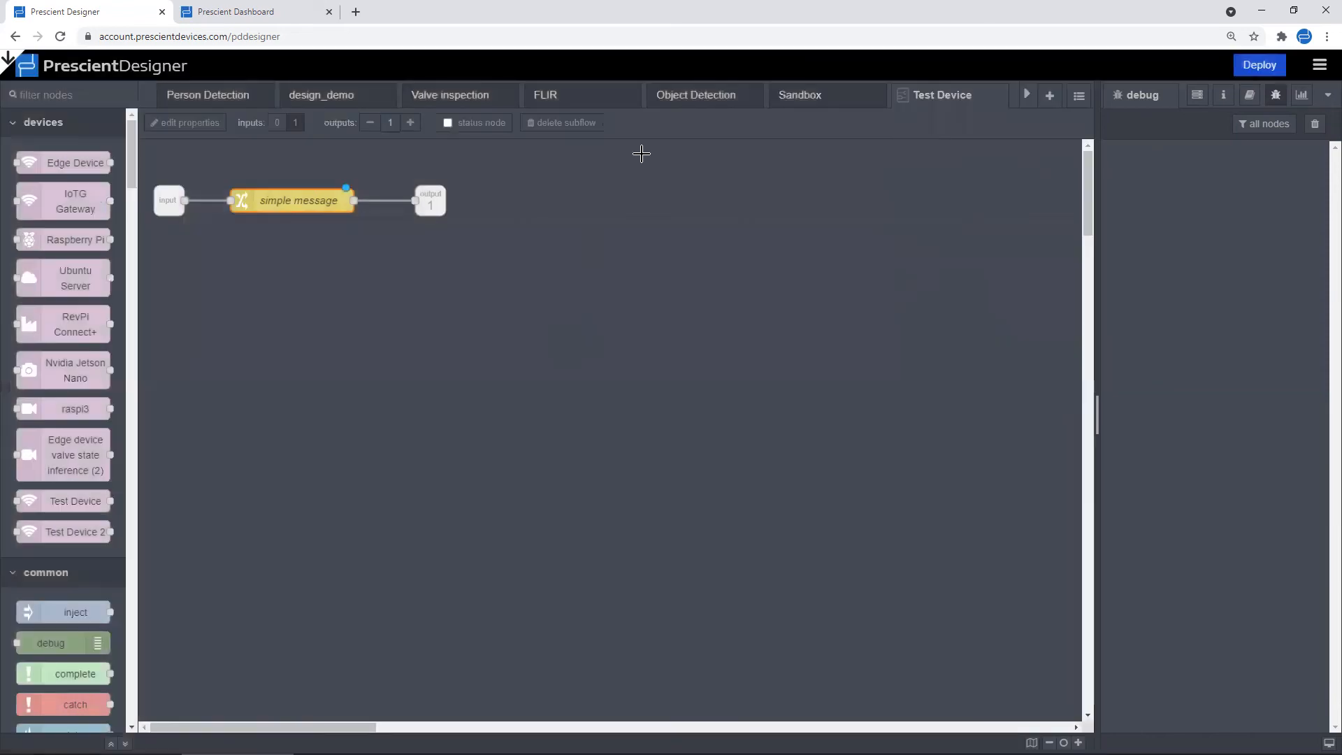
# Deploy the Sandbox flow, then shift the msg node slightly away from the Test Devices and redeploy
pyautogui.click(802, 97)
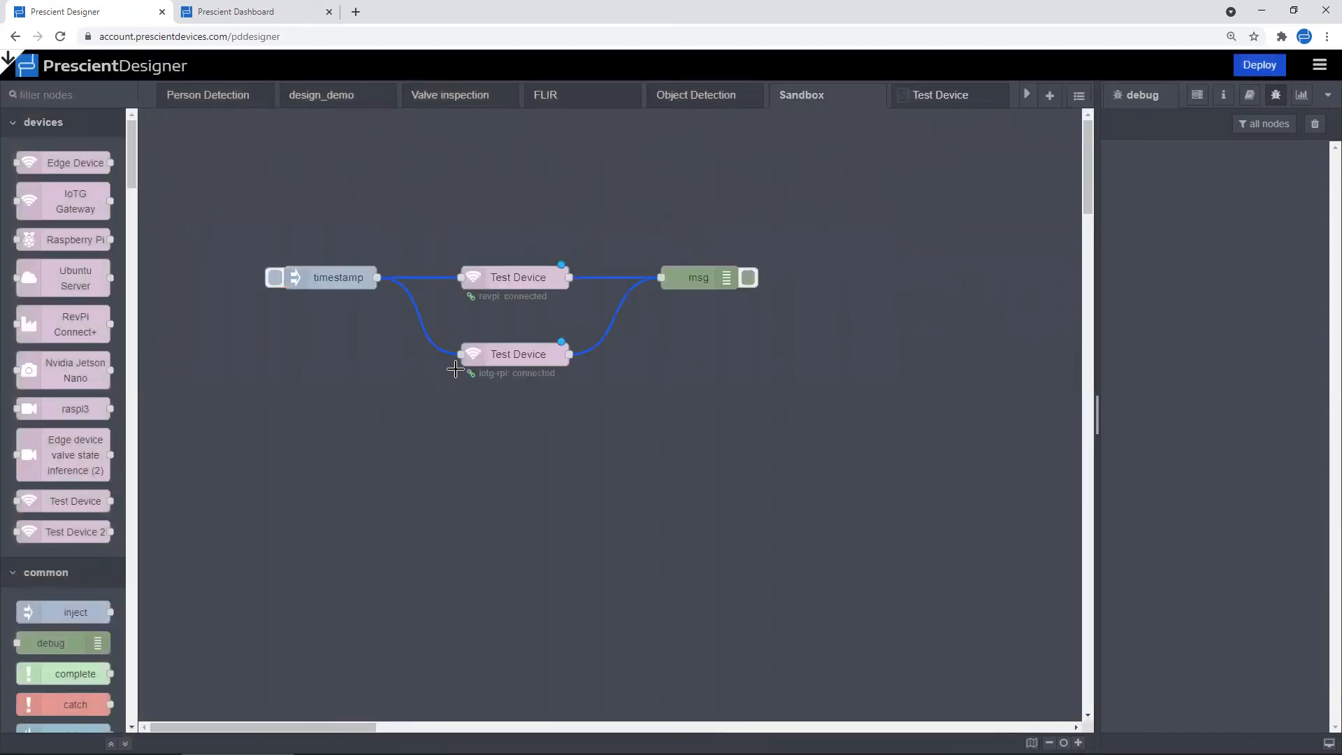
pyautogui.click(1260, 66)
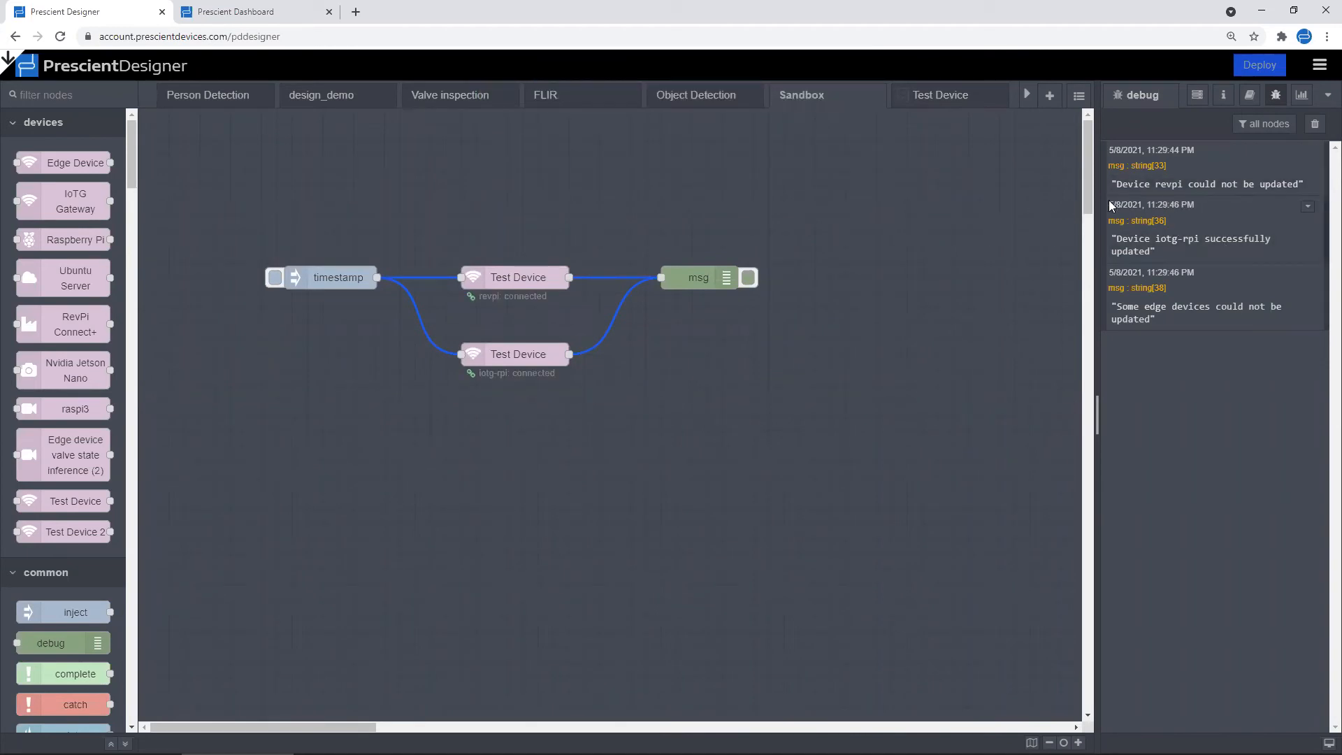
pyautogui.moveTo(704, 276); pyautogui.dragTo(719, 276)
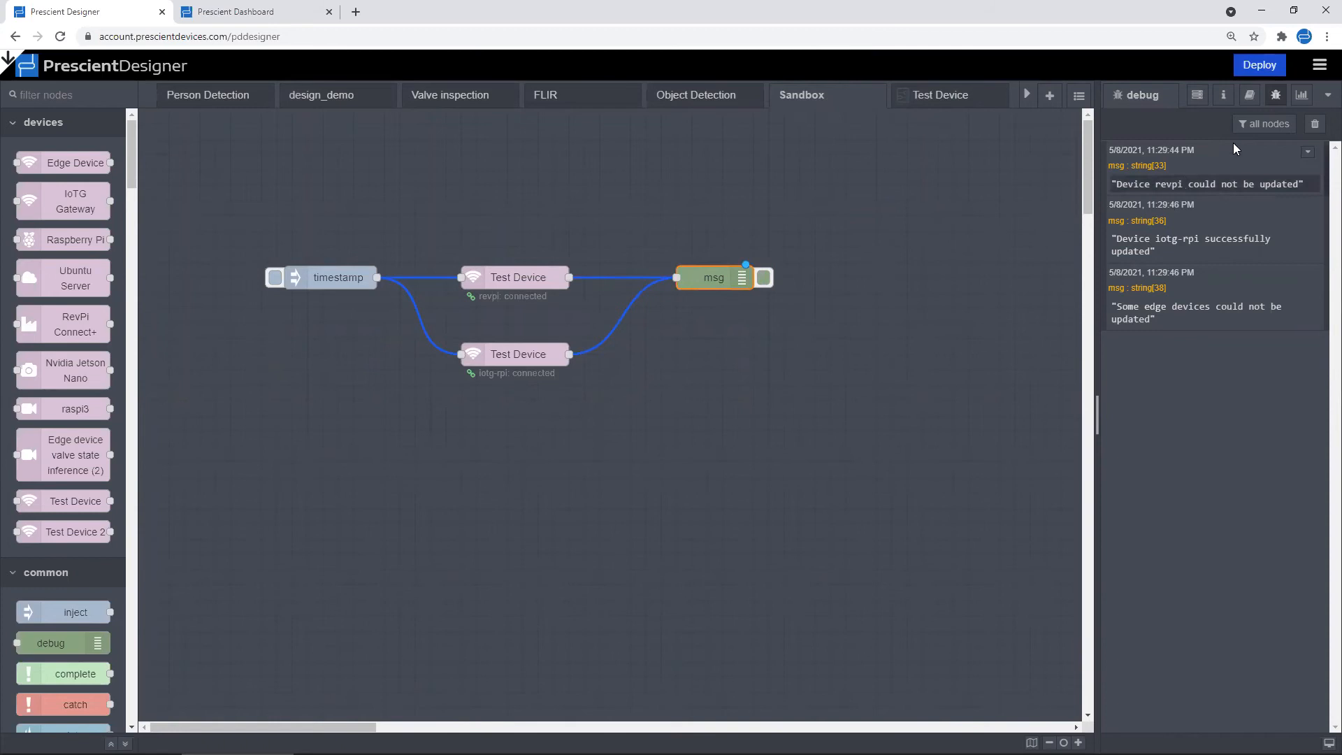
pyautogui.click(1258, 64)
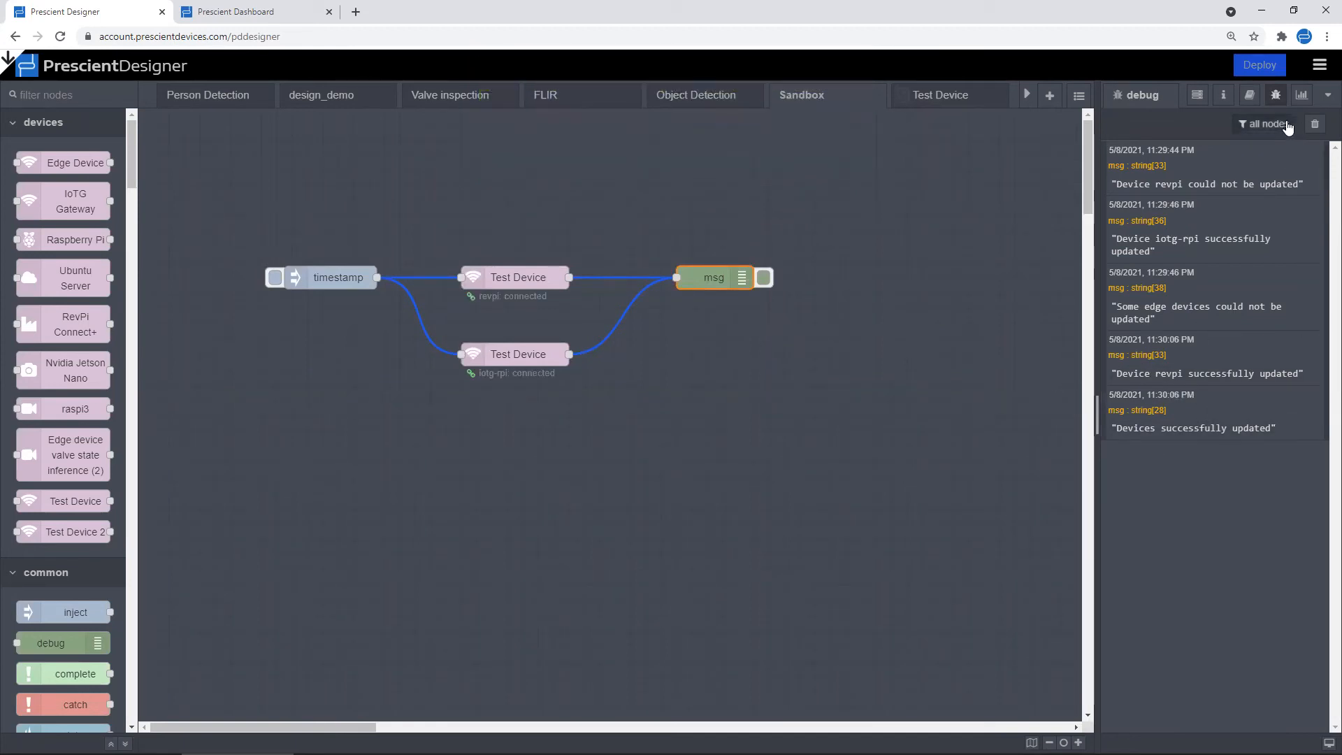
# Inject the timestamp into a cleared debug log and expand both devices' message objects
pyautogui.click(1314, 124)
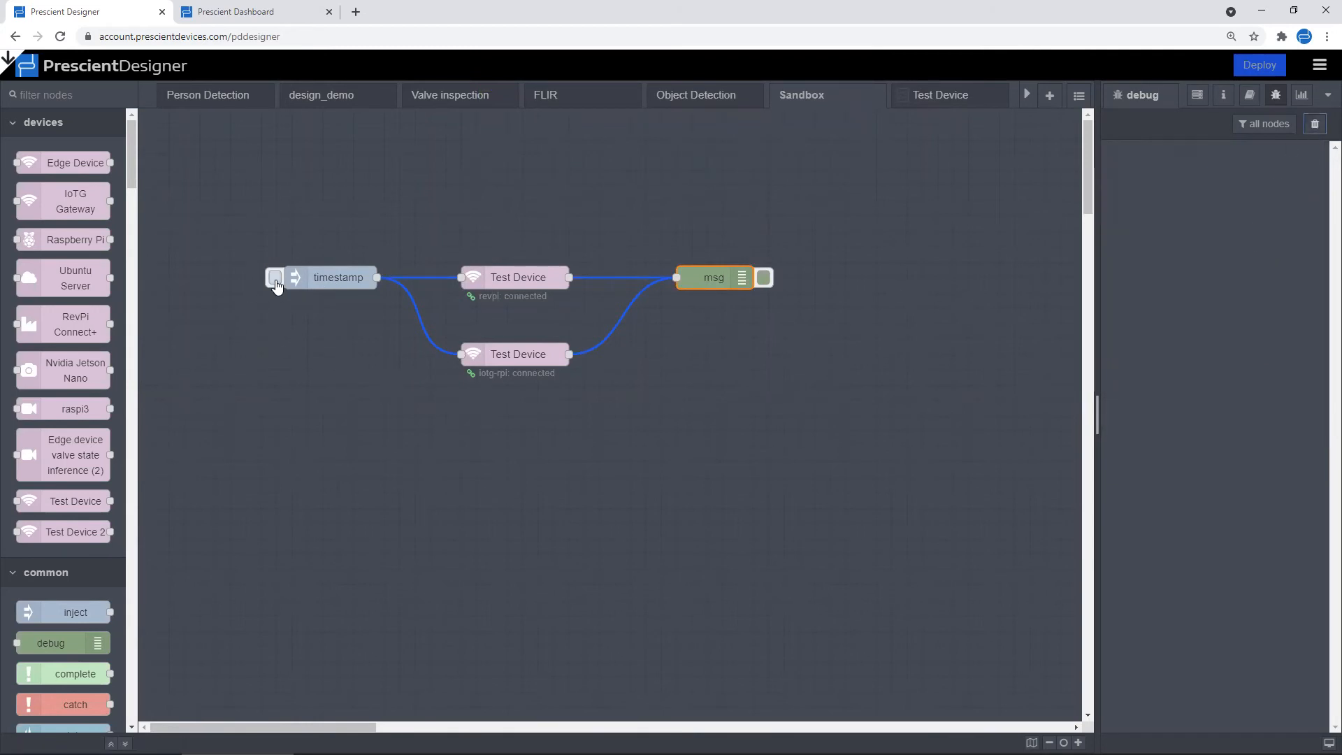
pyautogui.click(275, 278)
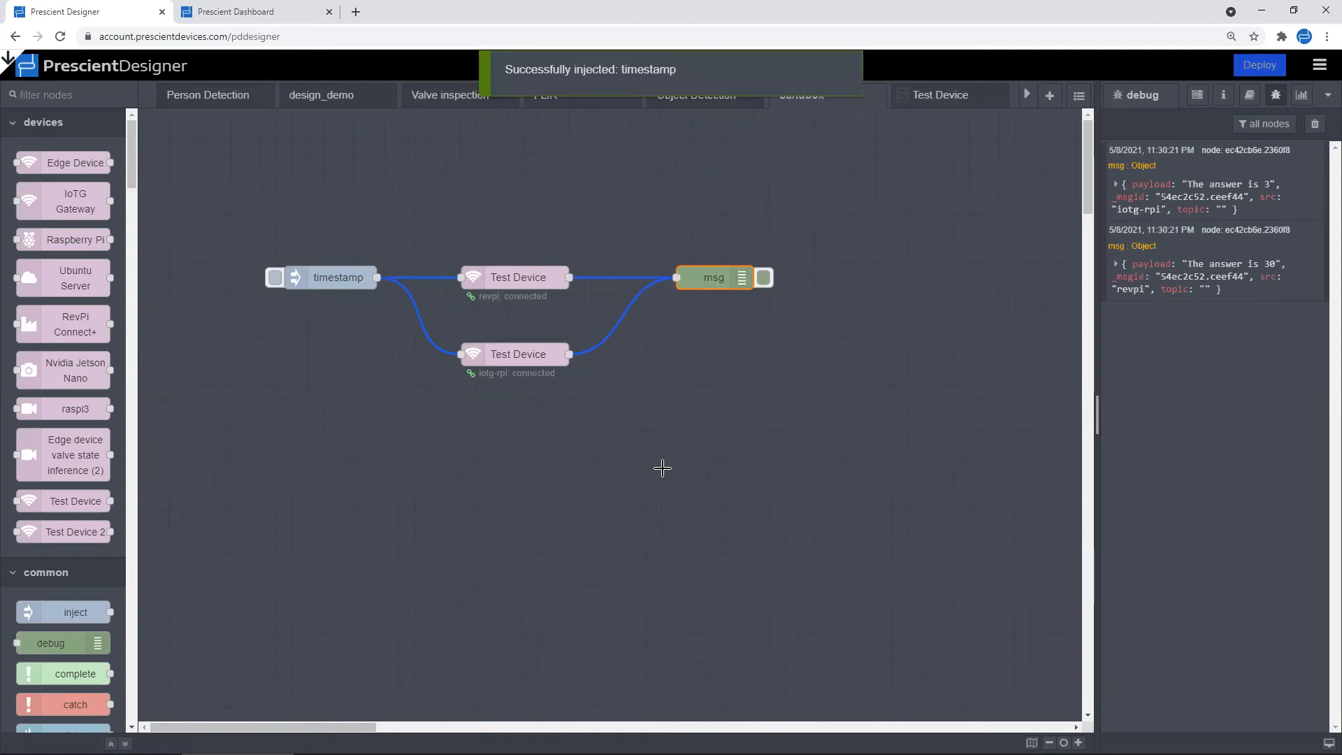
pyautogui.click(1116, 184)
pyautogui.click(1119, 308)
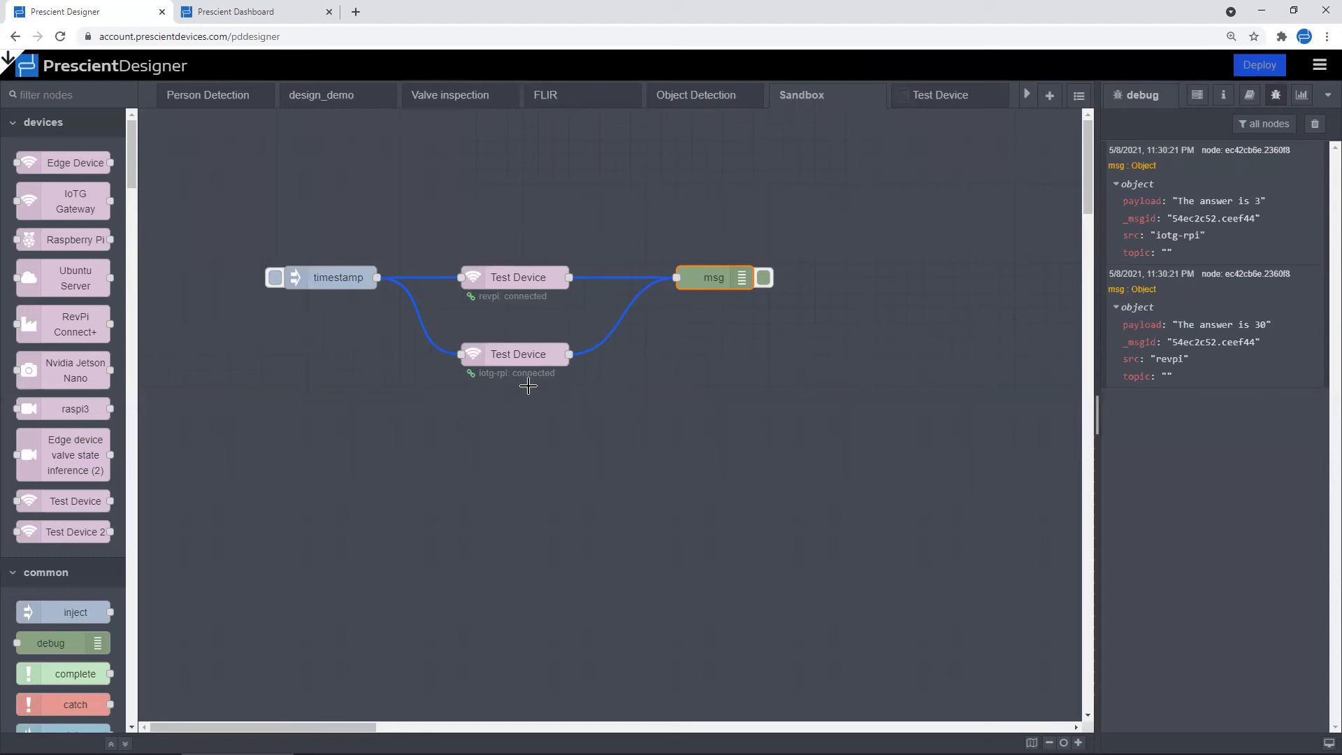
# Delete the iotg-rpi Test Device node from the Sandbox flow
pyautogui.click(520, 358)
pyautogui.press('Delete')
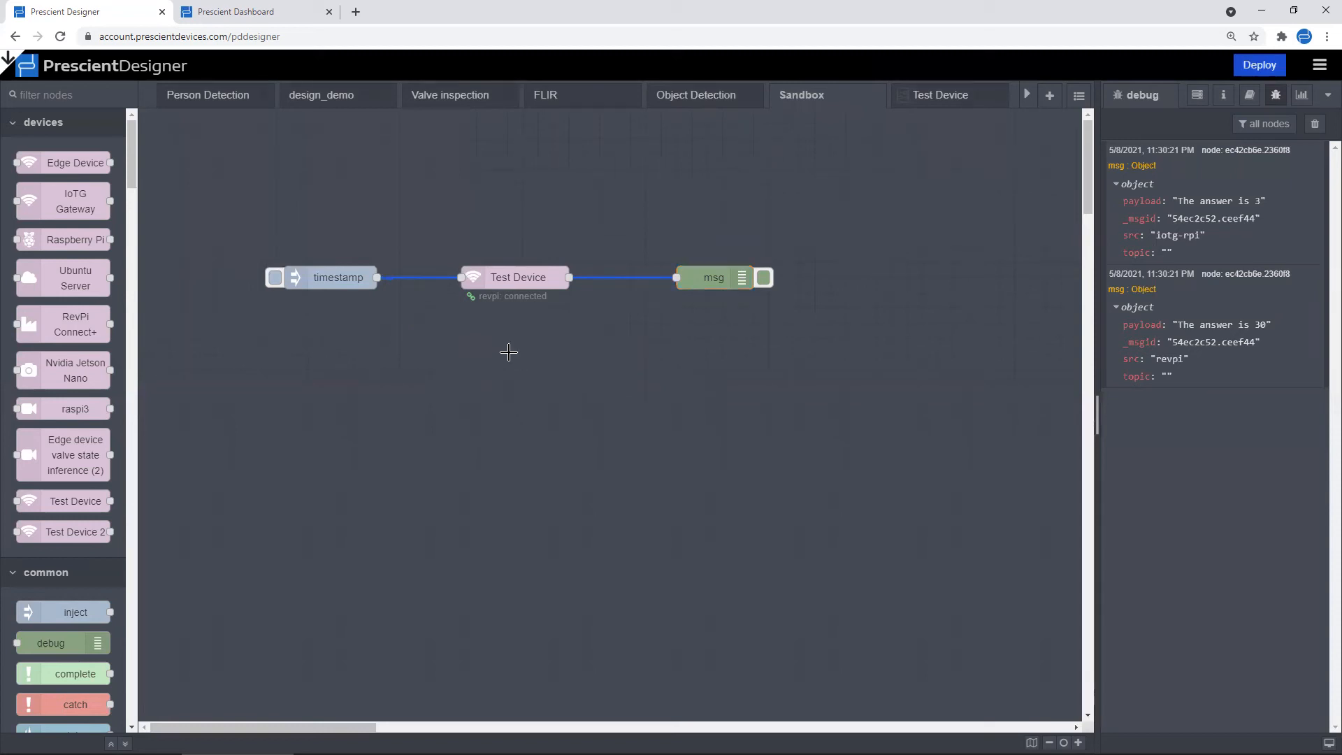
# Add iotg-rpi alongside revpi in the remaining Test Device's deviceID, and move the timestamp node slightly farther from it
pyautogui.click(520, 280)
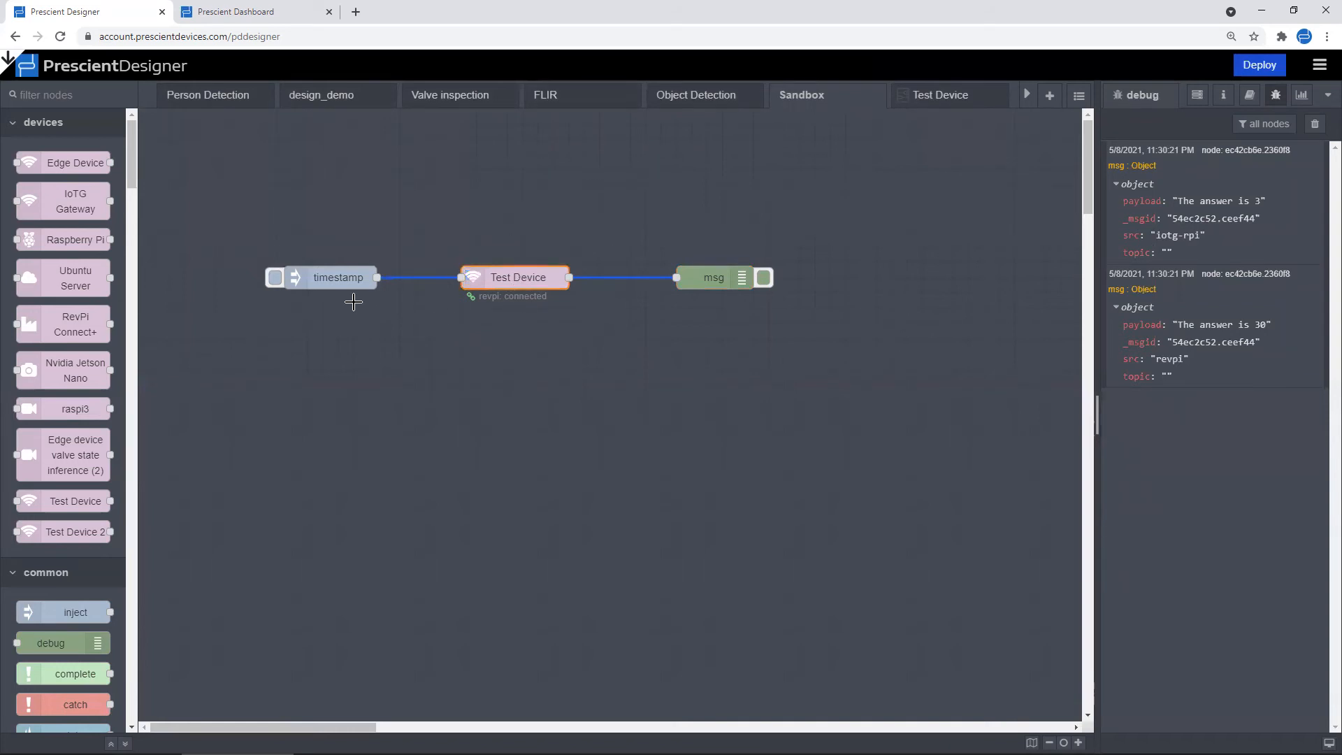
pyautogui.doubleClick(538, 283)
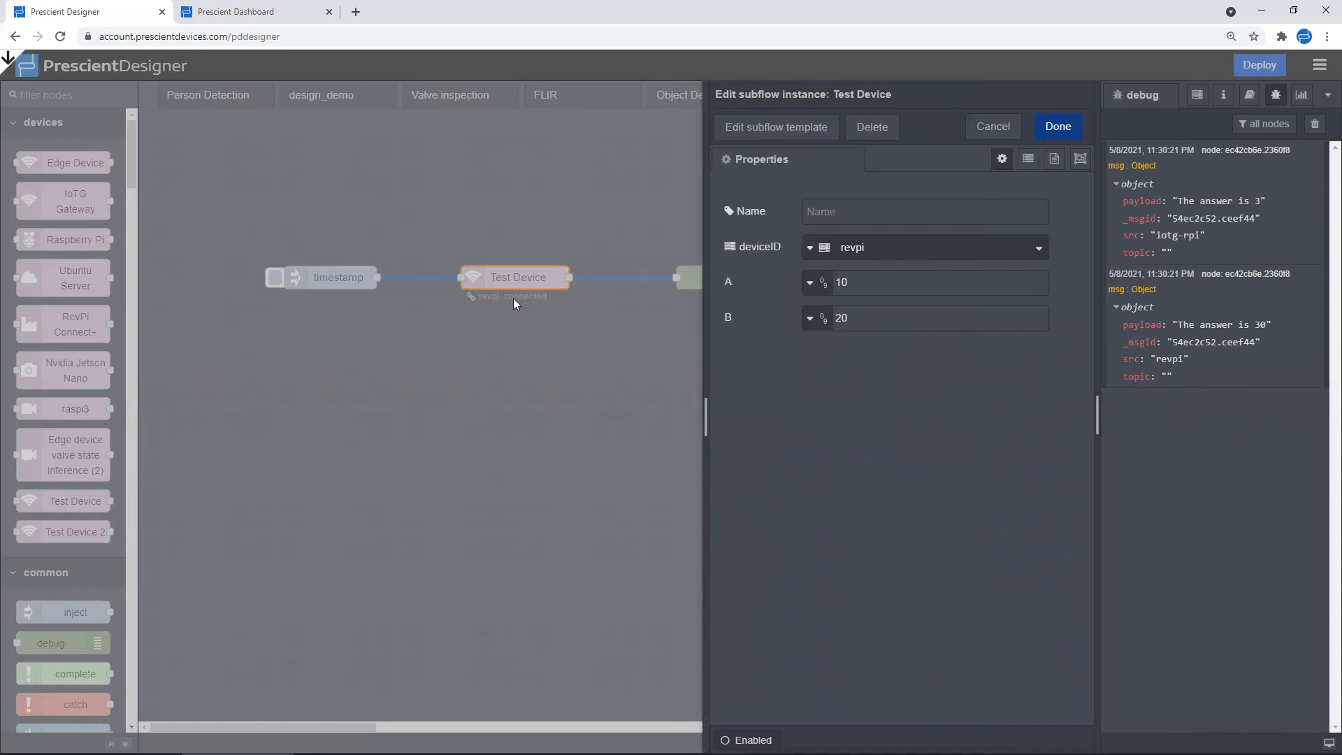
pyautogui.click(923, 254)
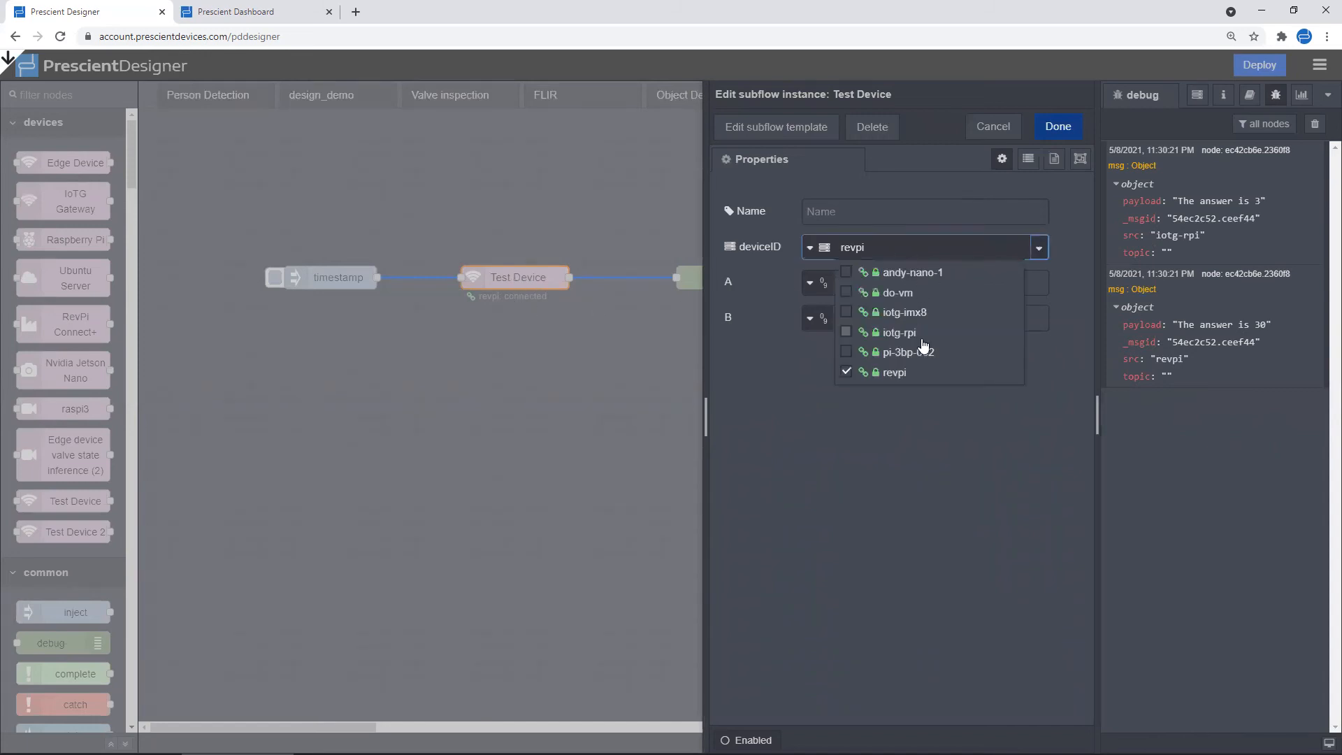
pyautogui.click(911, 335)
pyautogui.click(1040, 133)
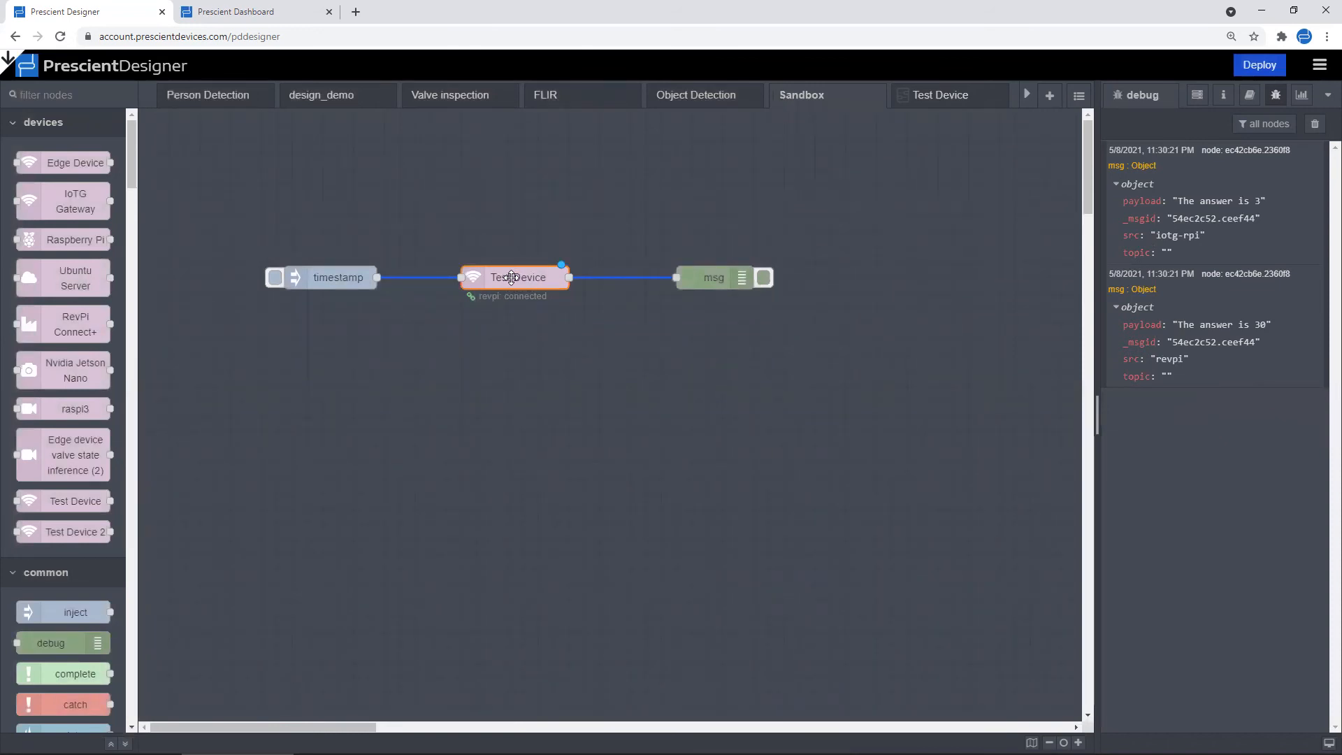
pyautogui.moveTo(336, 281); pyautogui.dragTo(297, 283)
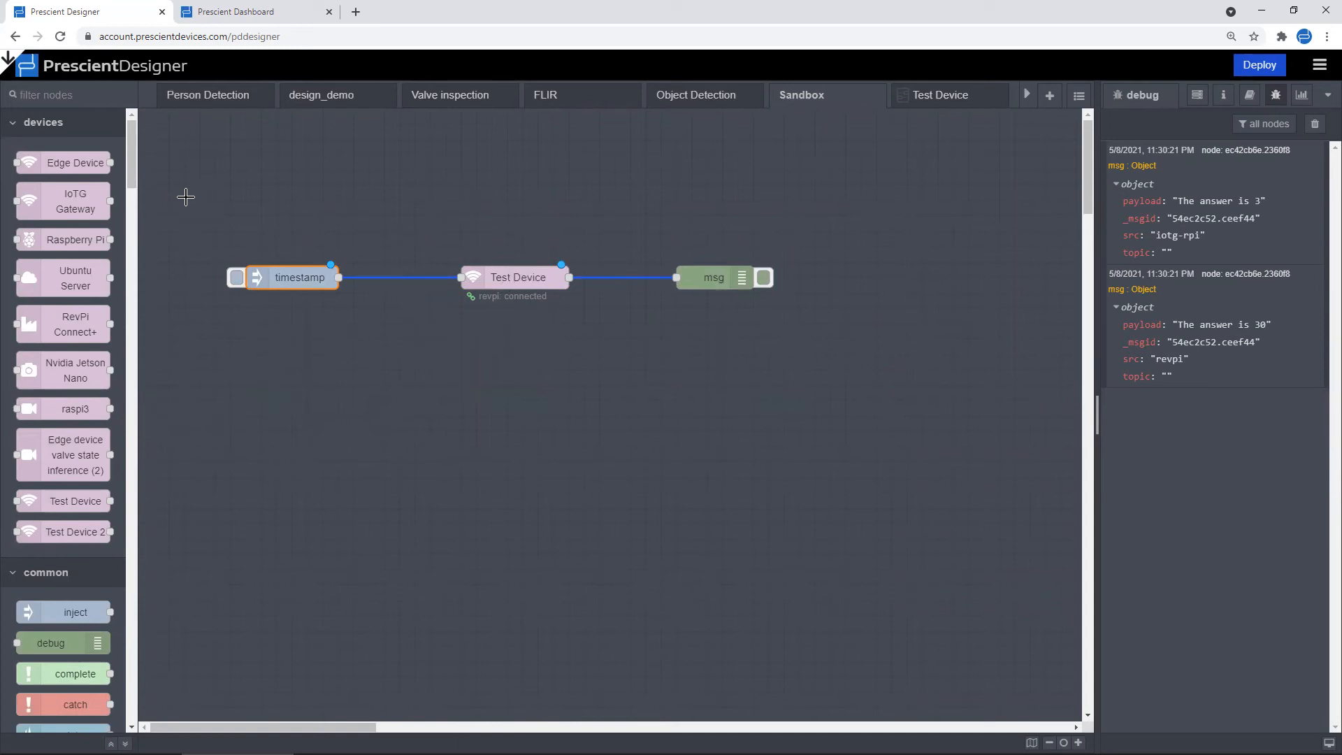
# Add a change node to the Sandbox flow between timestamp and Test Device, moving Test Device and msg aside to make room
pyautogui.click(75, 93)
pyautogui.write('change')
pyautogui.moveTo(82, 162); pyautogui.dragTo(451, 389)
pyautogui.moveTo(826, 237); pyautogui.dragTo(389, 350)
pyautogui.moveTo(521, 293); pyautogui.dragTo(644, 293)
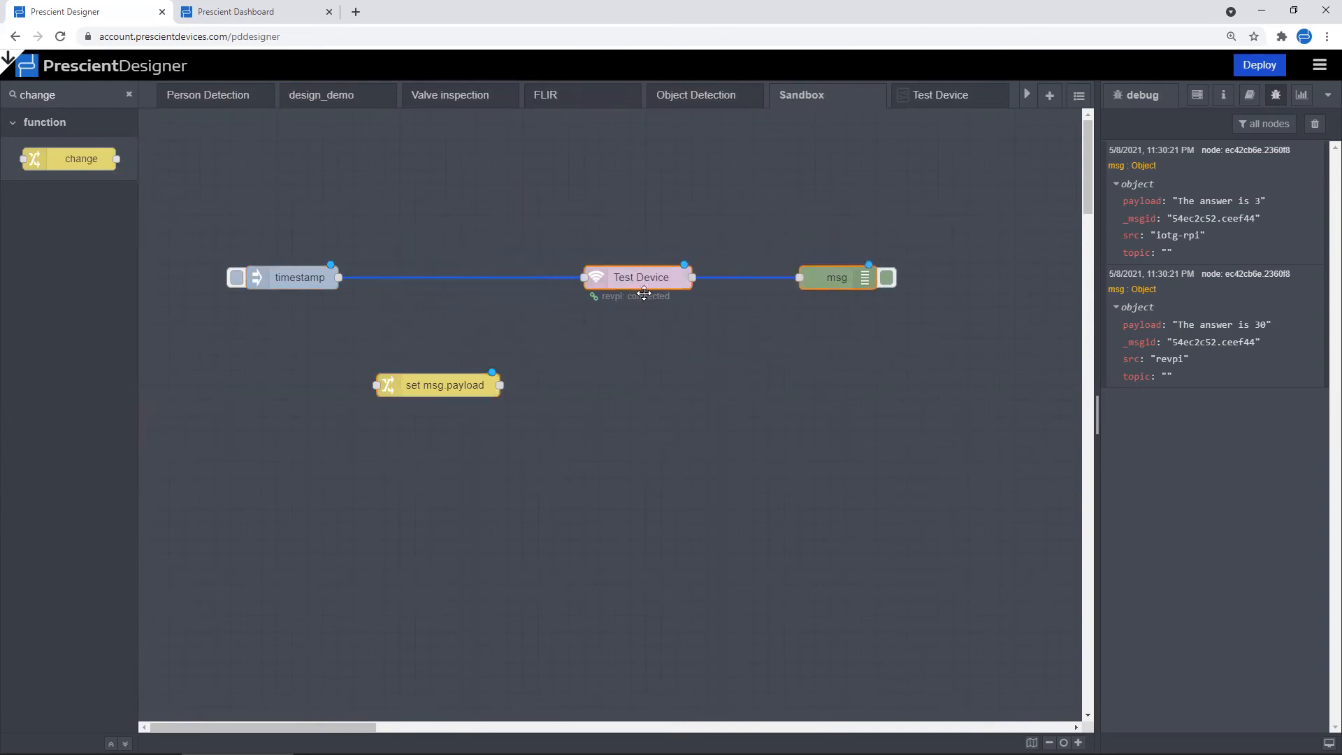
pyautogui.moveTo(470, 392); pyautogui.dragTo(493, 284)
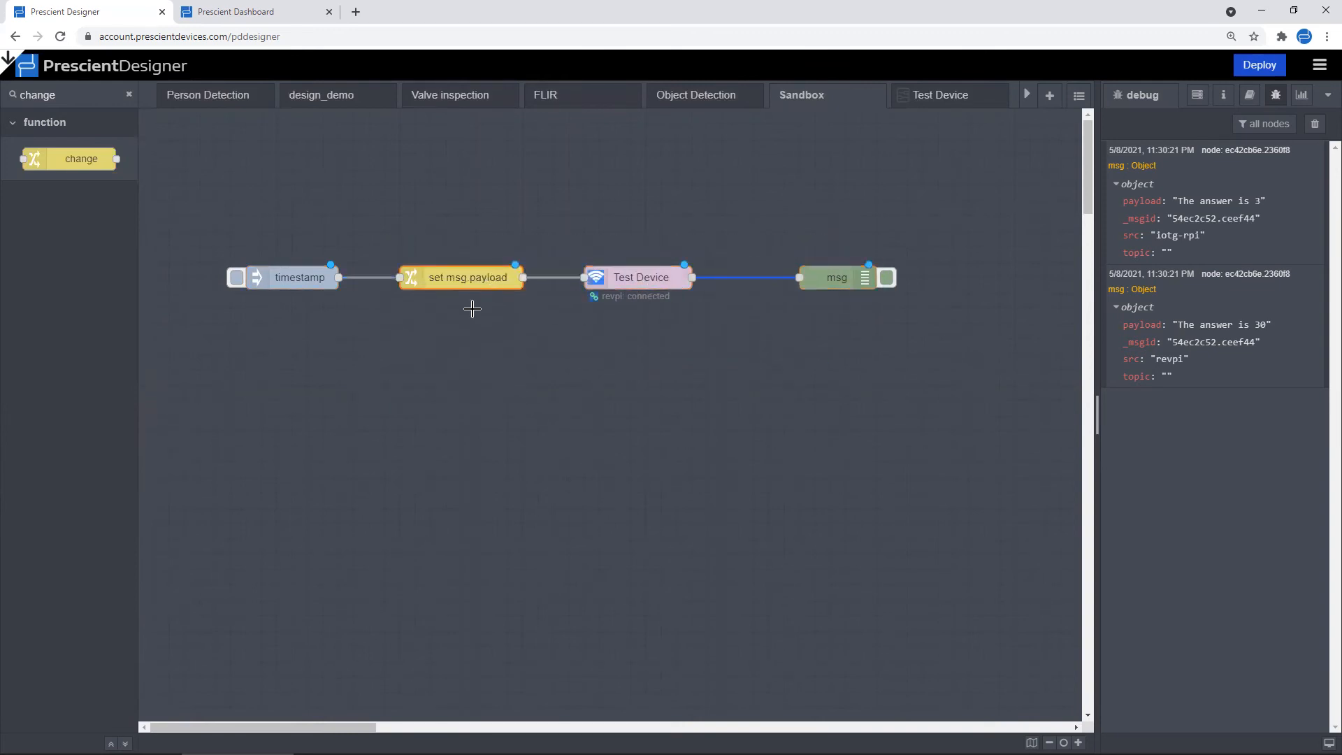
# Make the change node's rule set msg.dest
pyautogui.doubleClick(463, 277)
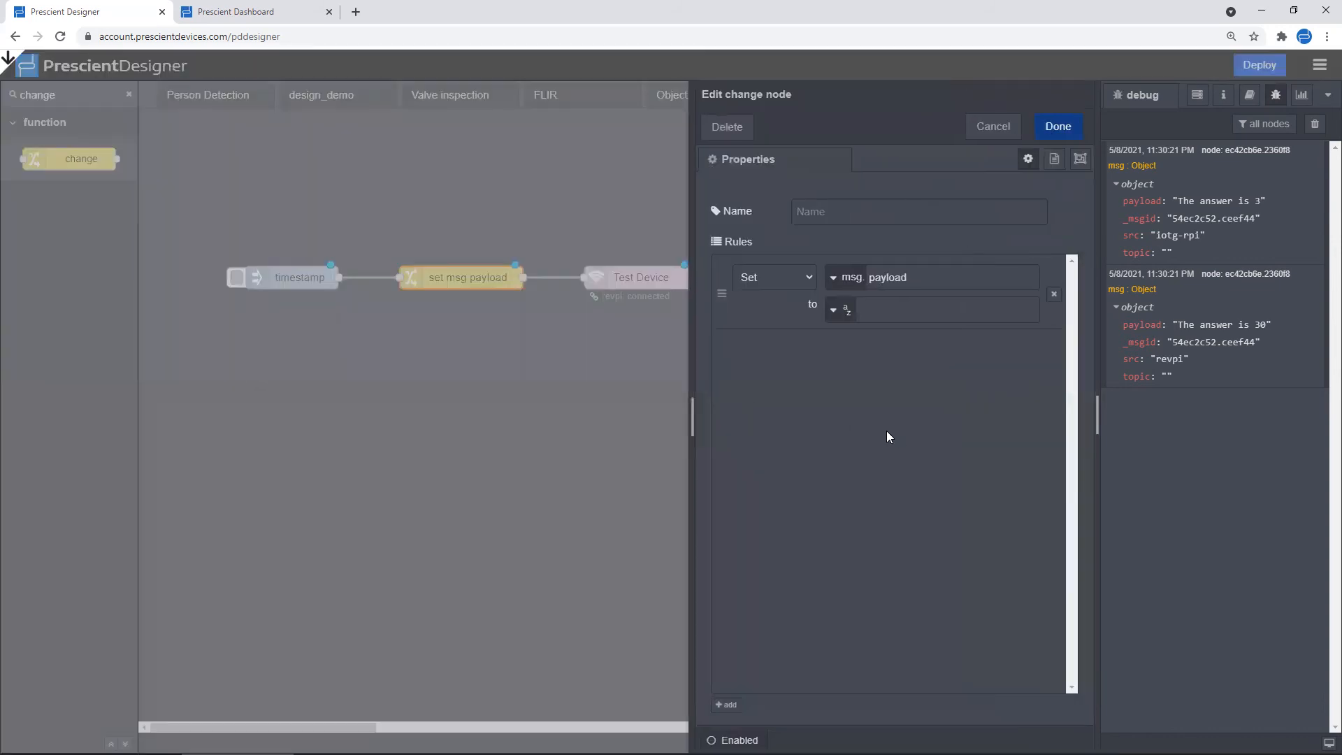
pyautogui.doubleClick(922, 276)
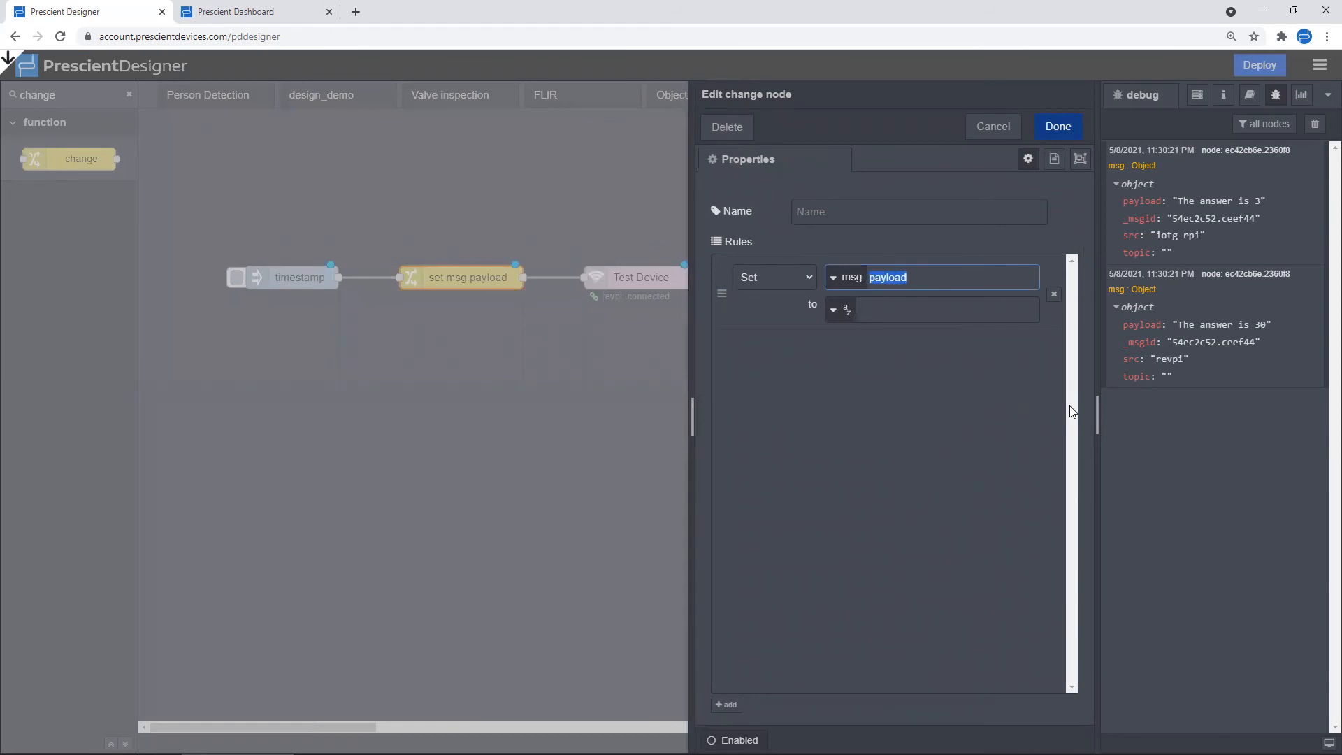
pyautogui.write('dest')
# Set the msg.dest rule's value to the JSON array ["revpi"] and save the change node
pyautogui.click(880, 314)
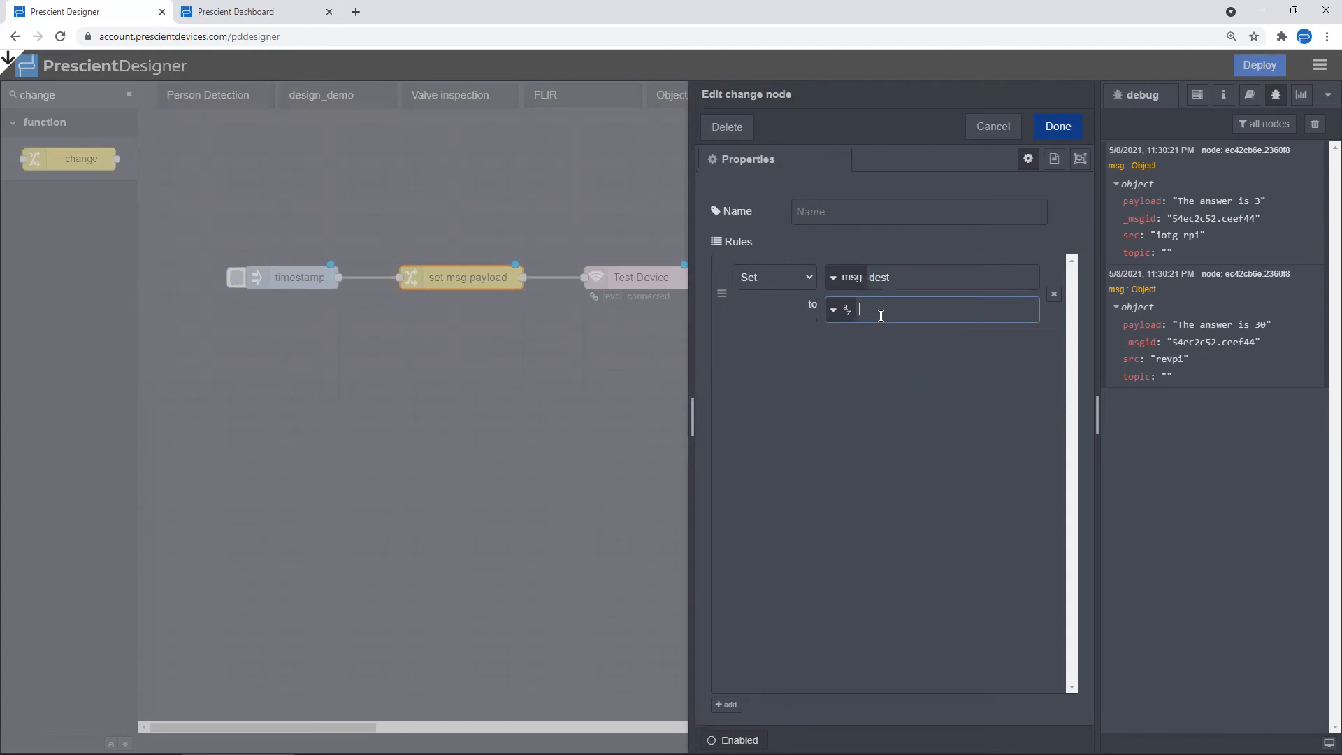
pyautogui.click(835, 313)
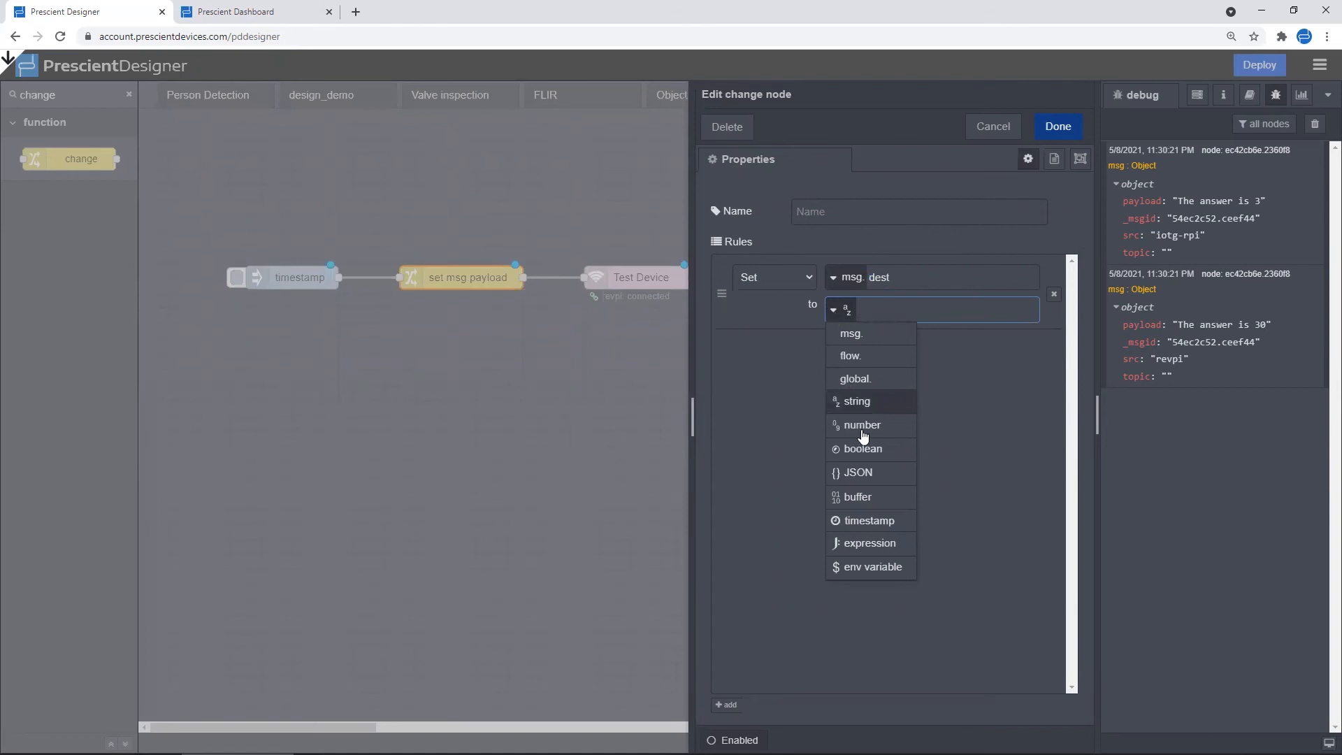
pyautogui.click(889, 473)
pyautogui.write('[')
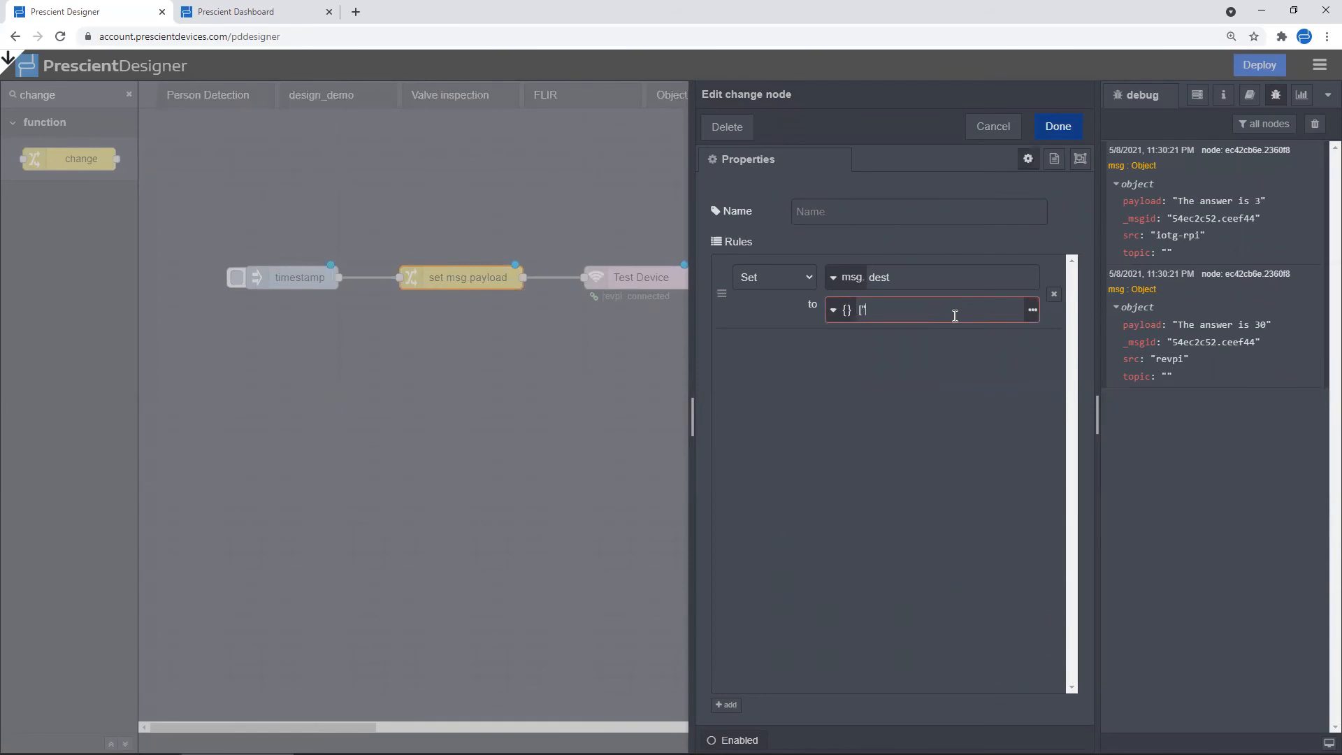
pyautogui.write('"revpi"]')
pyautogui.click(894, 312)
pyautogui.write('m')
pyautogui.press('BackSpace')
pyautogui.press('BackSpace')
pyautogui.write(', "')
pyautogui.press('BackSpace')
pyautogui.click(1061, 128)
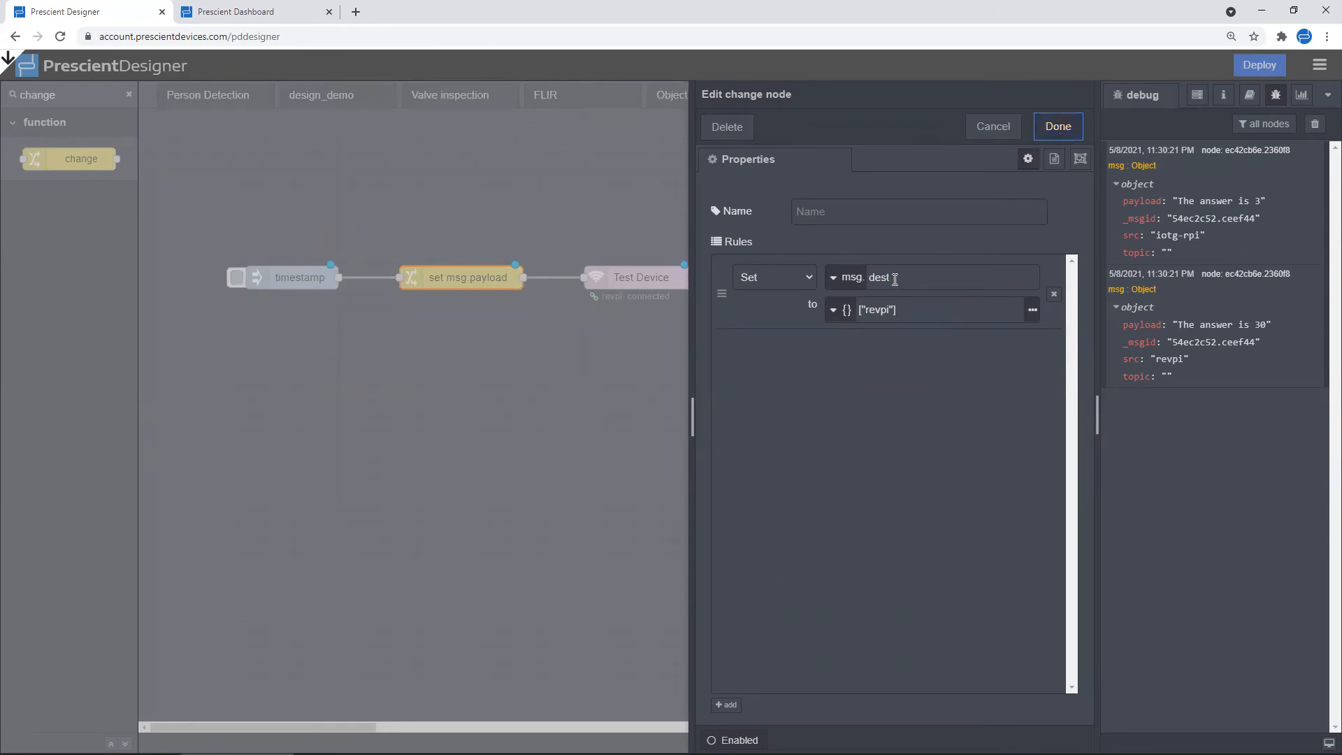
pyautogui.click(1058, 127)
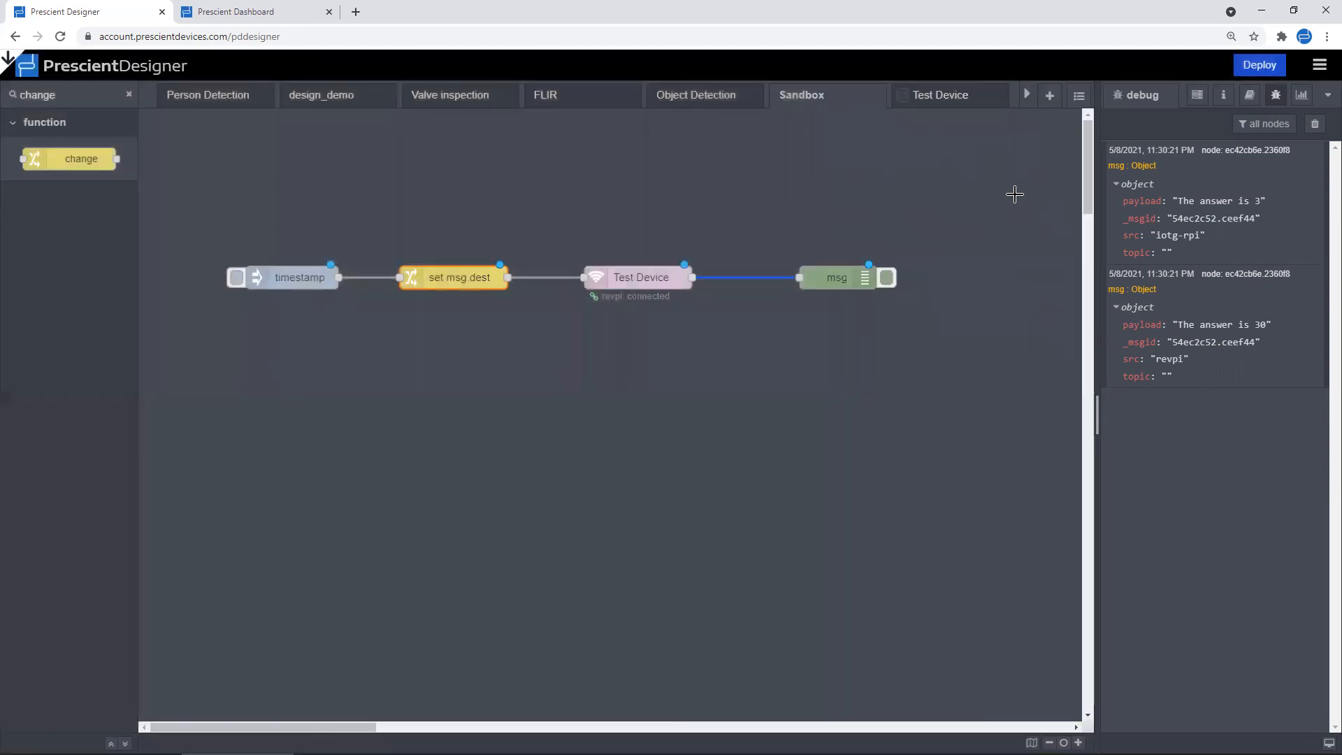
# Deploy the flow, clear the debug log, inject the timestamp and expand the resulting message object
pyautogui.click(1259, 64)
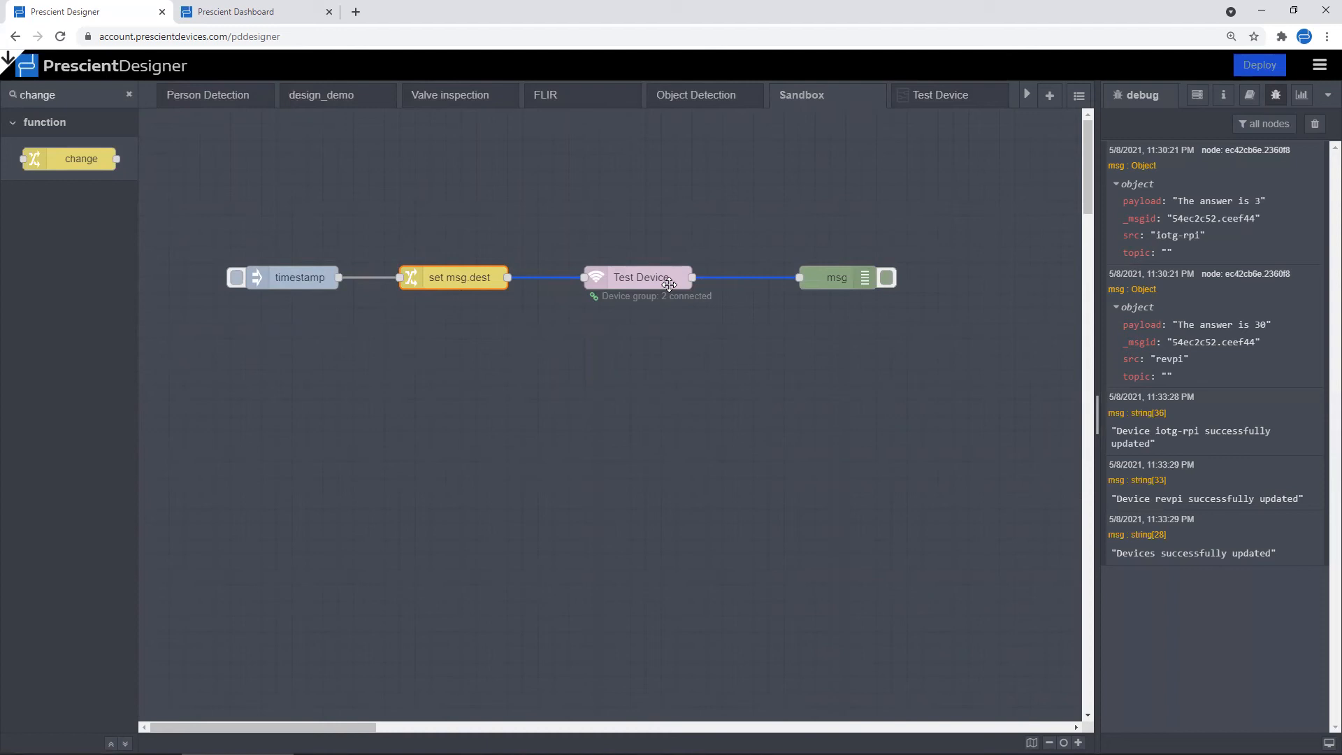
pyautogui.click(1315, 124)
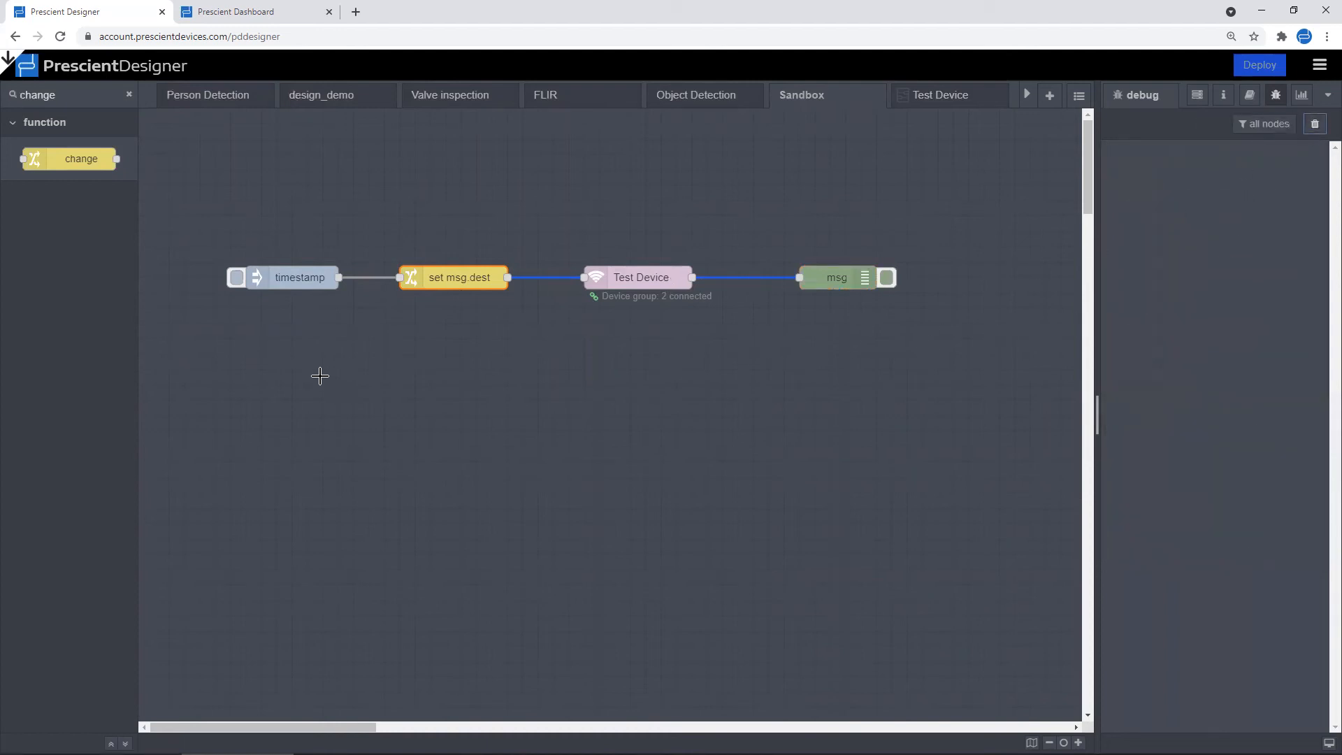
pyautogui.click(238, 279)
pyautogui.click(1115, 186)
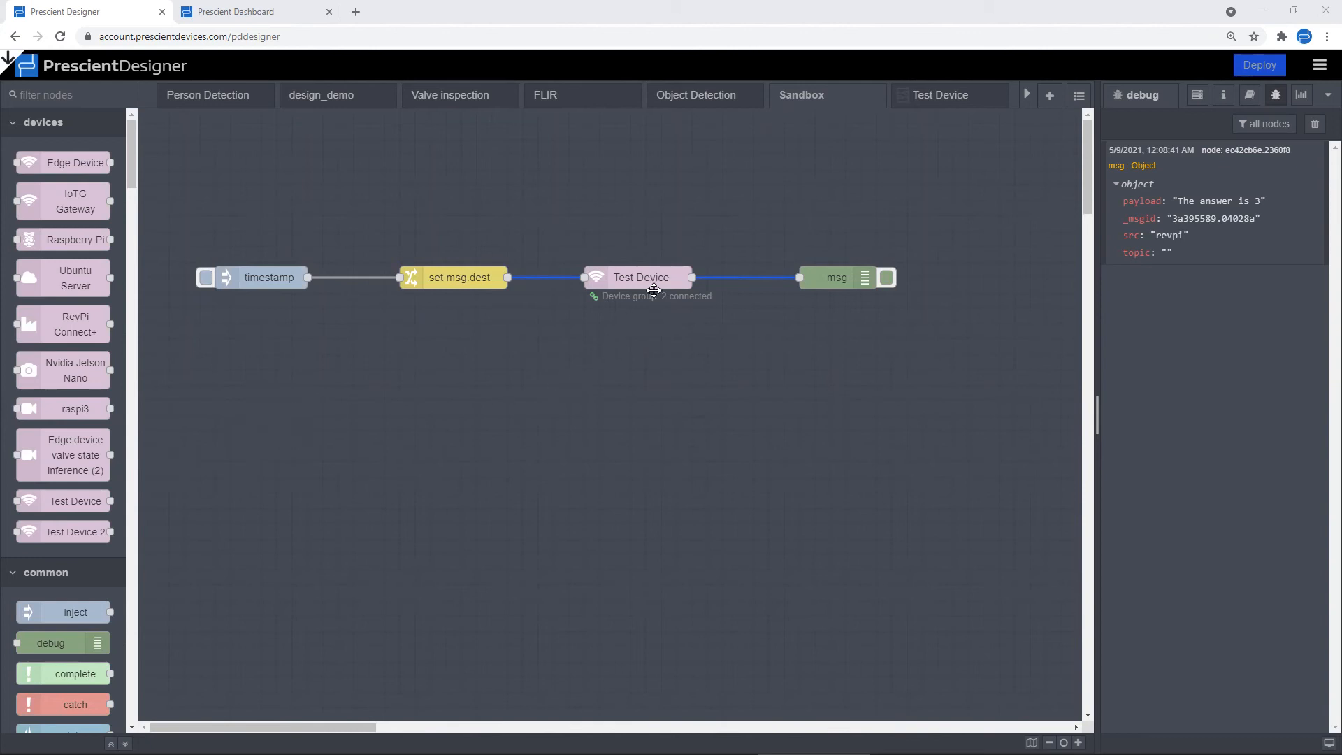
# Set the timestamp inject node's msg.topic to whoami
pyautogui.doubleClick(269, 278)
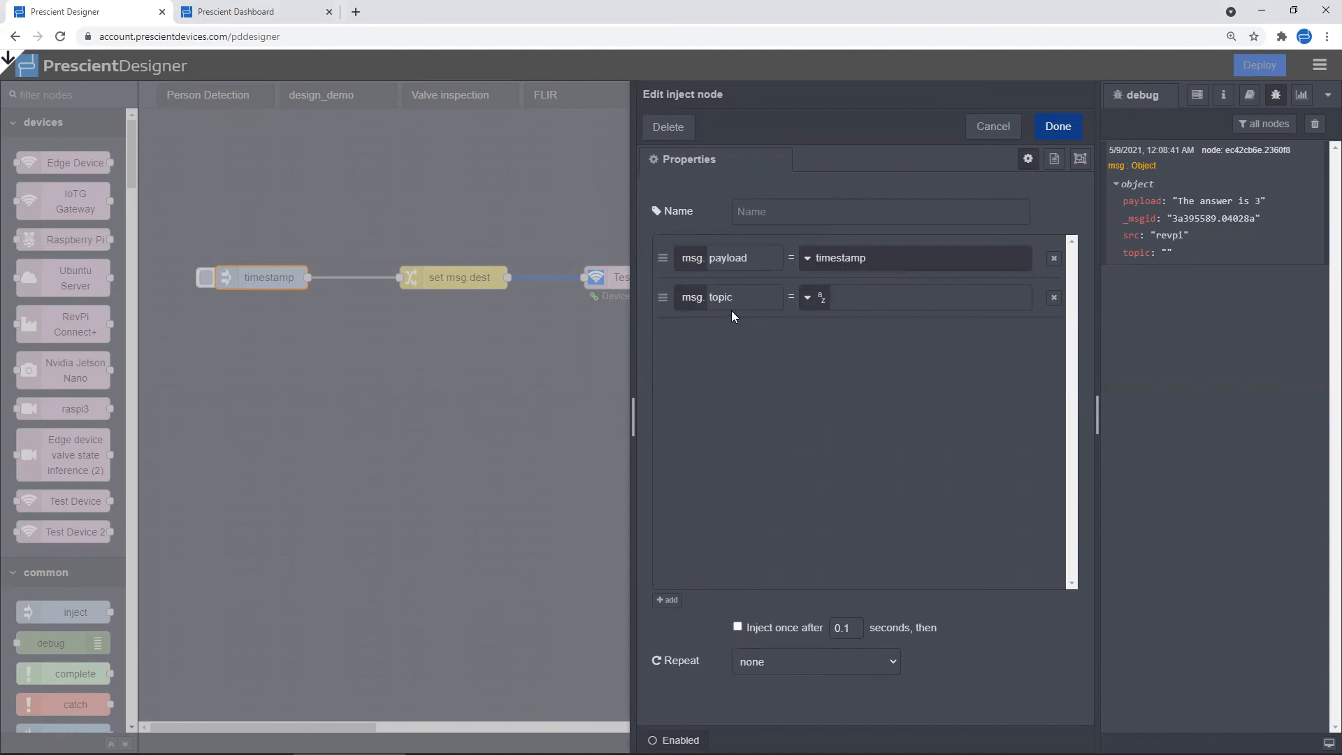
pyautogui.click(854, 298)
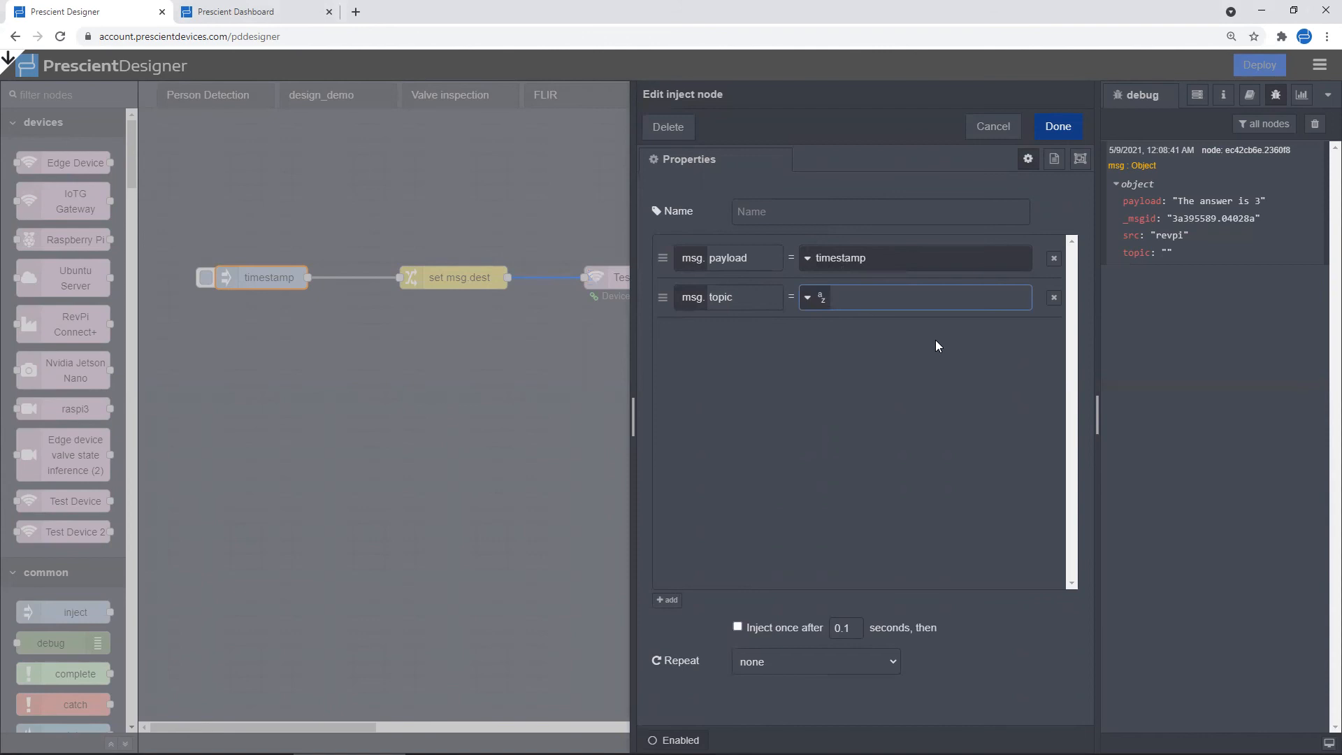
pyautogui.write('whoami')
pyautogui.click(1058, 127)
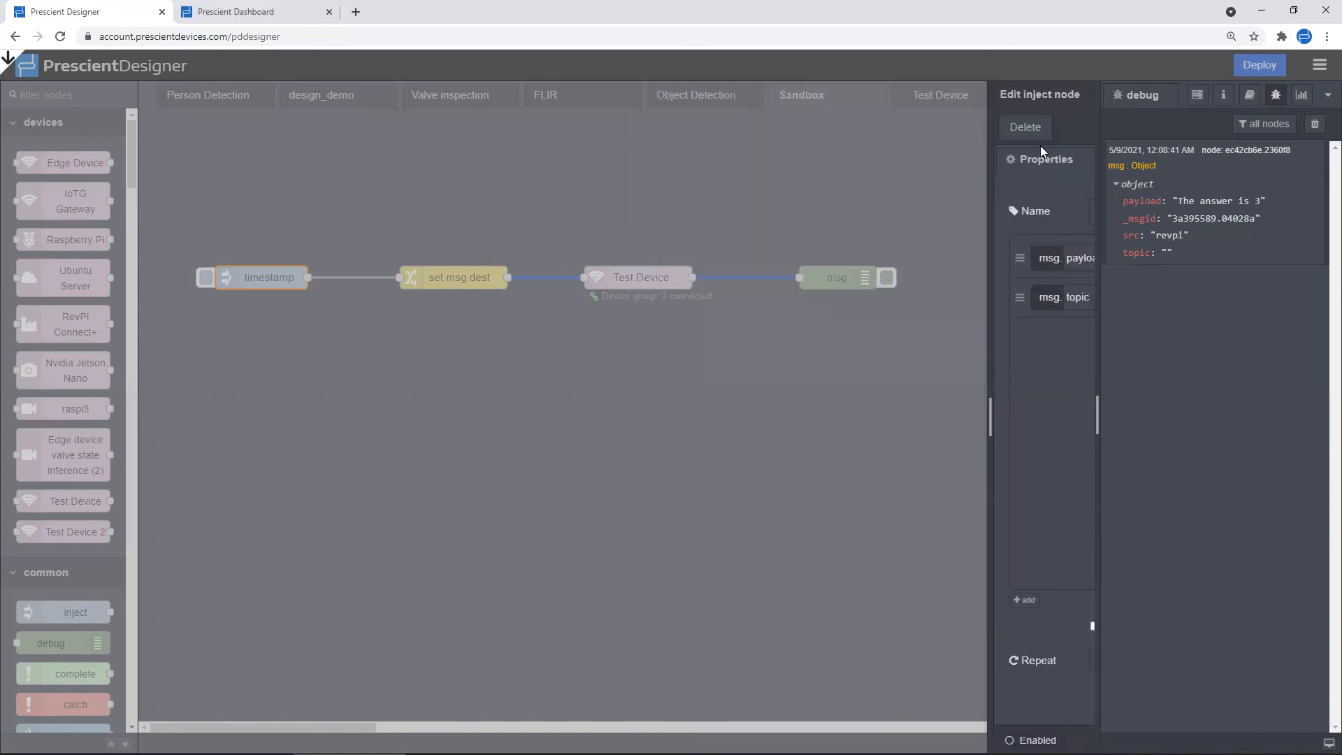
# Add a second inject node below the first with topic sum, and wire it to set msg.dest
pyautogui.moveTo(84, 610); pyautogui.dragTo(285, 358)
pyautogui.doubleClick(286, 357)
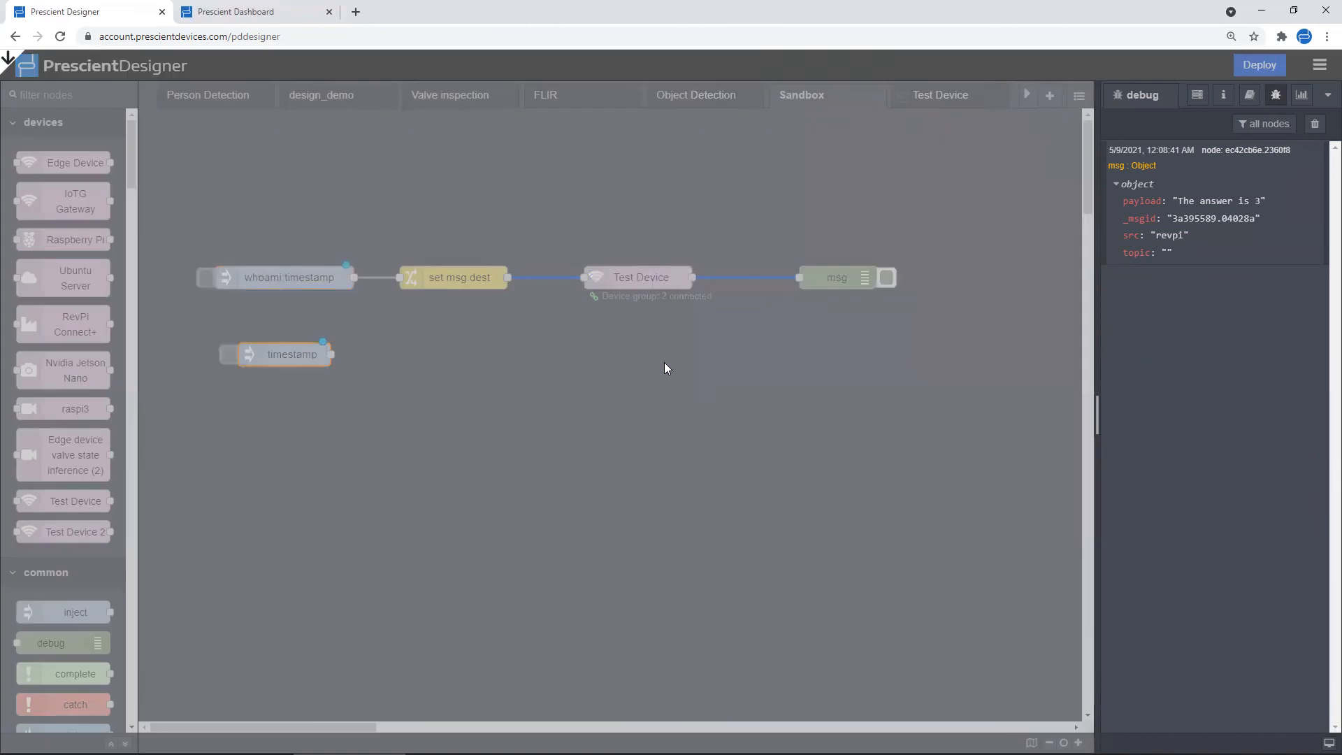
pyautogui.click(856, 297)
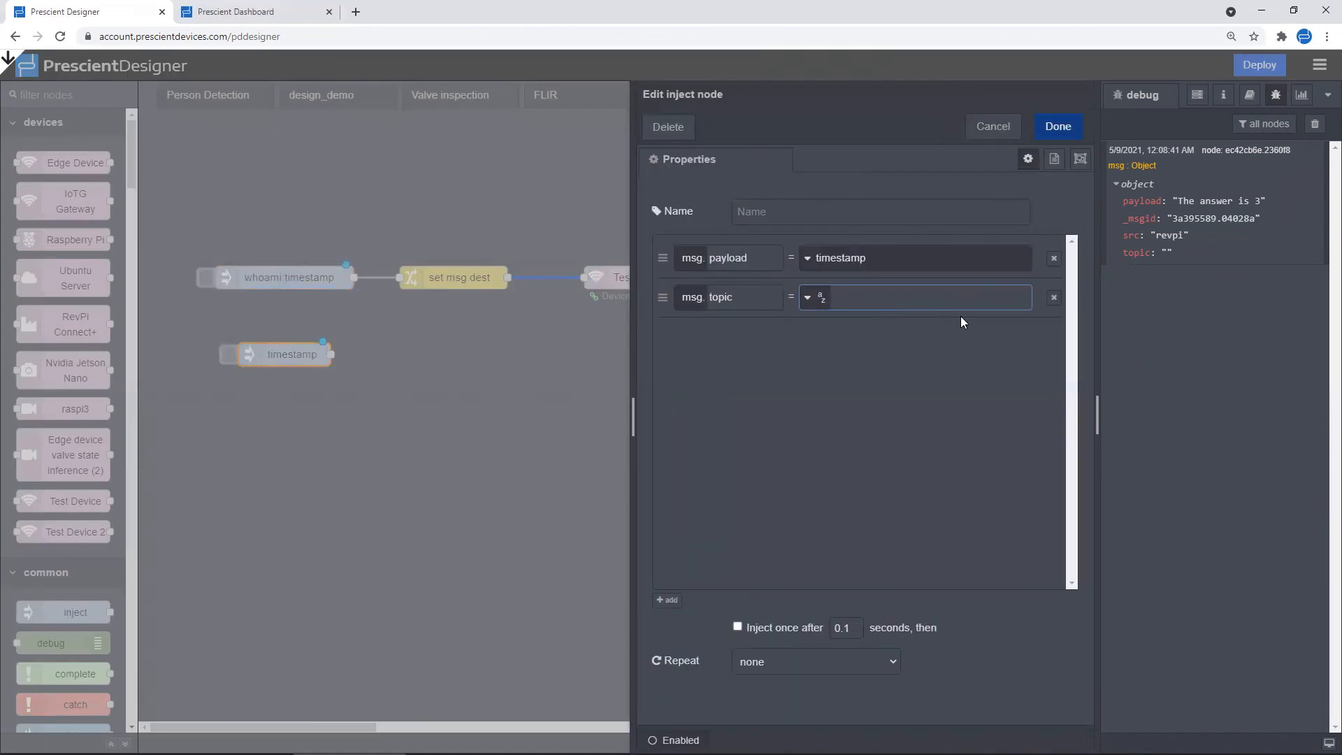
pyautogui.write('sum')
pyautogui.click(1058, 127)
pyautogui.moveTo(334, 356); pyautogui.dragTo(399, 280)
pyautogui.click(392, 420)
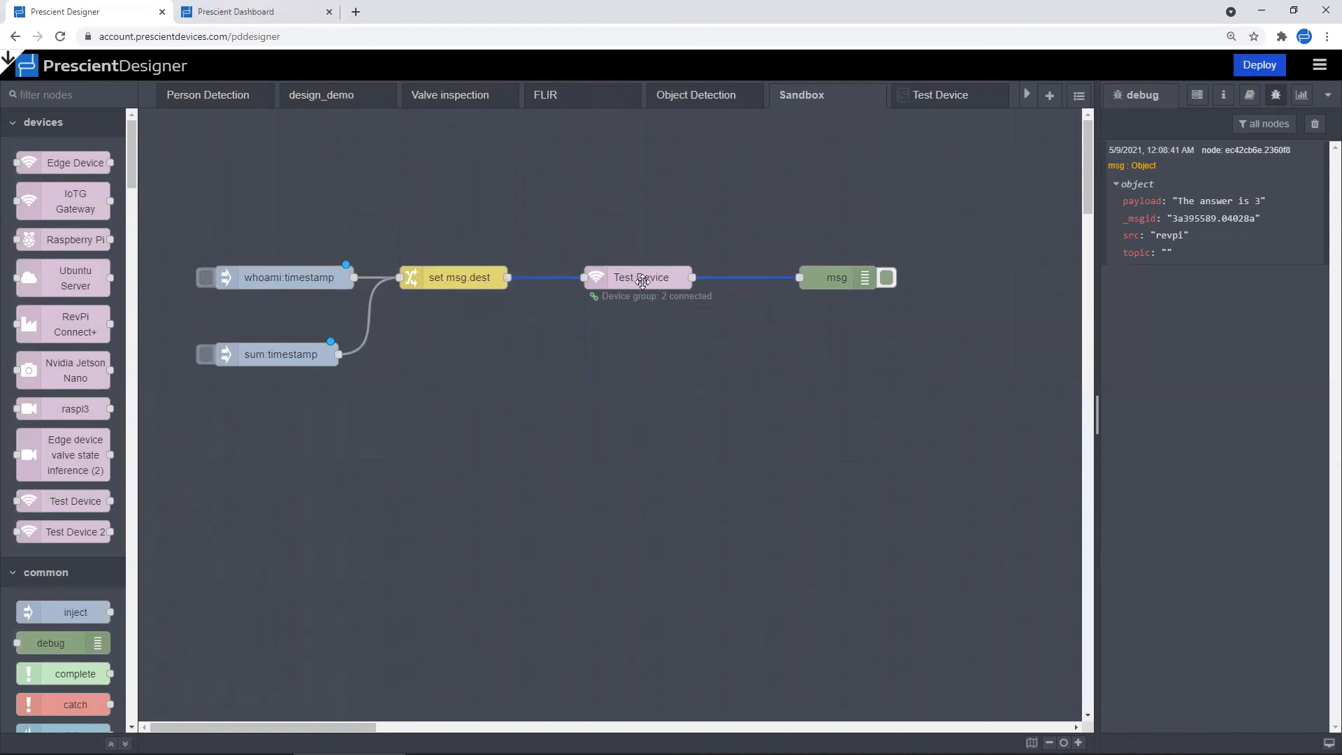
# Open the Test Device subflow template and place a function switch node below simple message
pyautogui.doubleClick(642, 279)
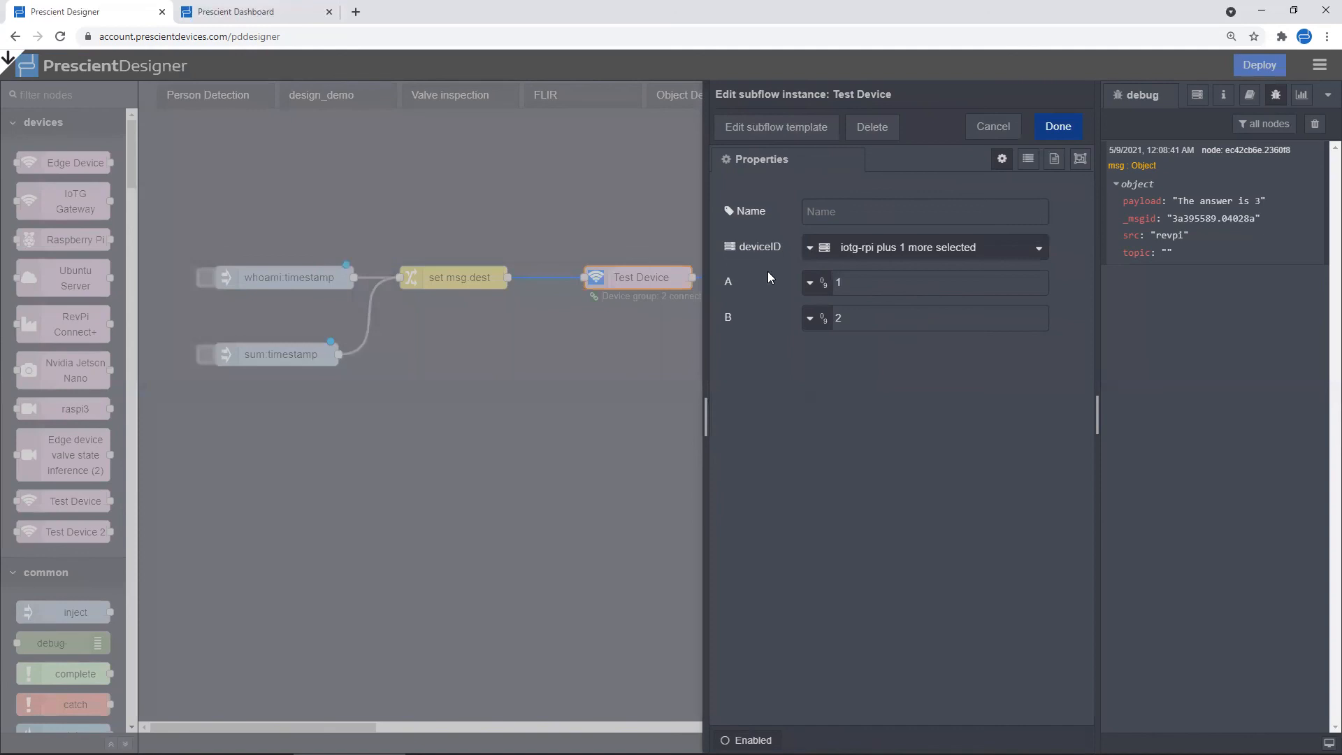
pyautogui.click(794, 125)
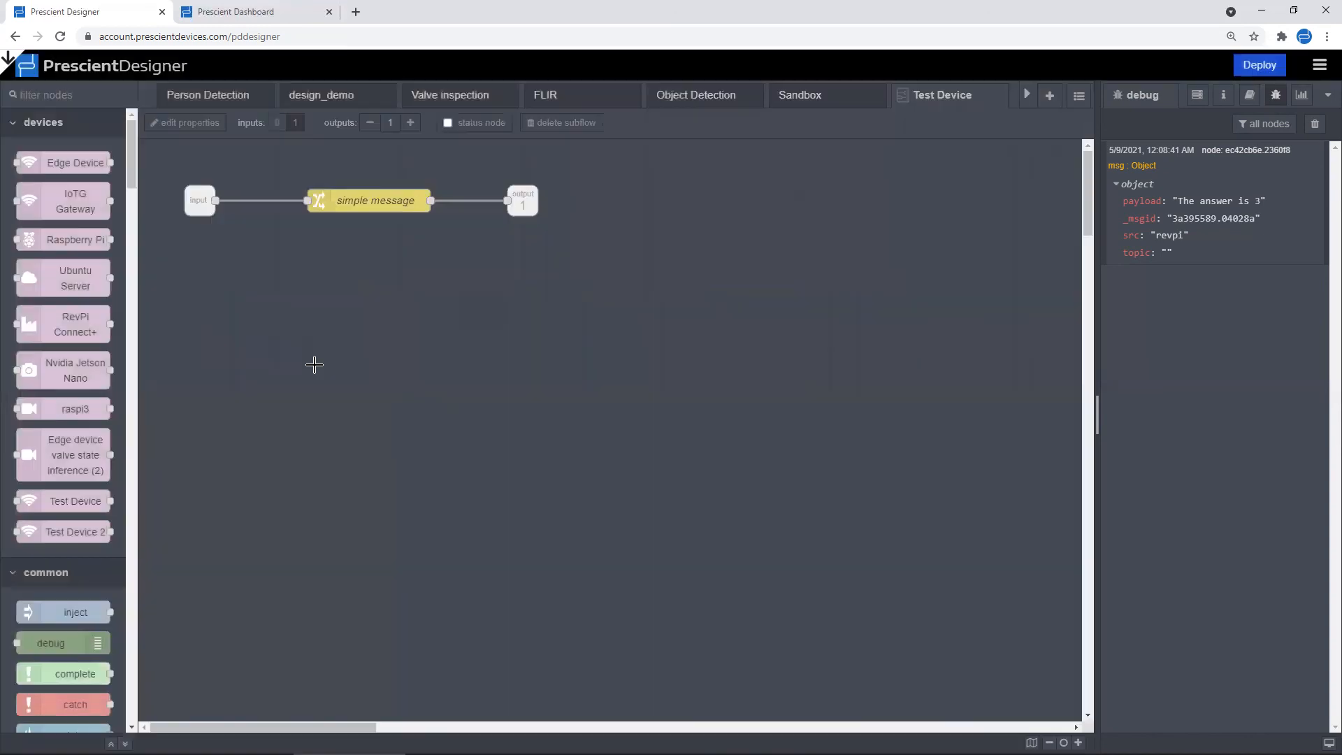
pyautogui.click(83, 96)
pyautogui.write('s')
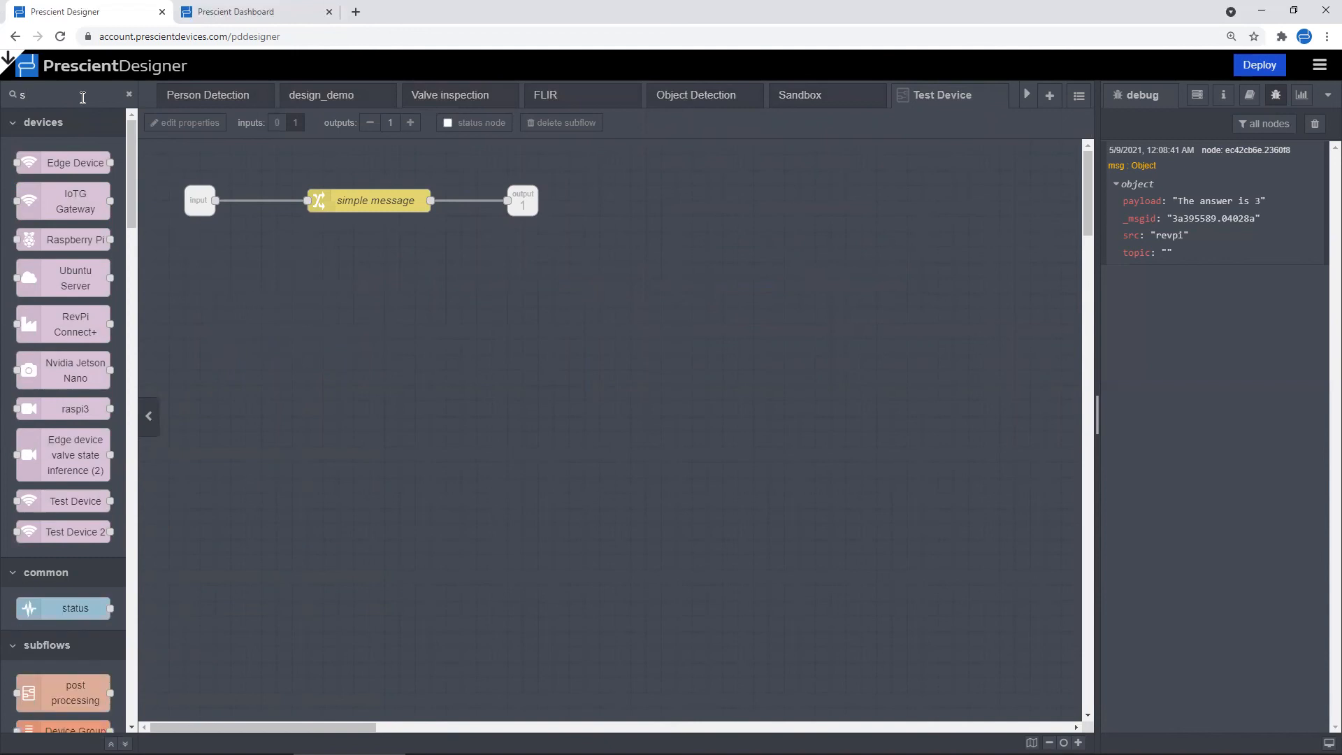
pyautogui.write('witch')
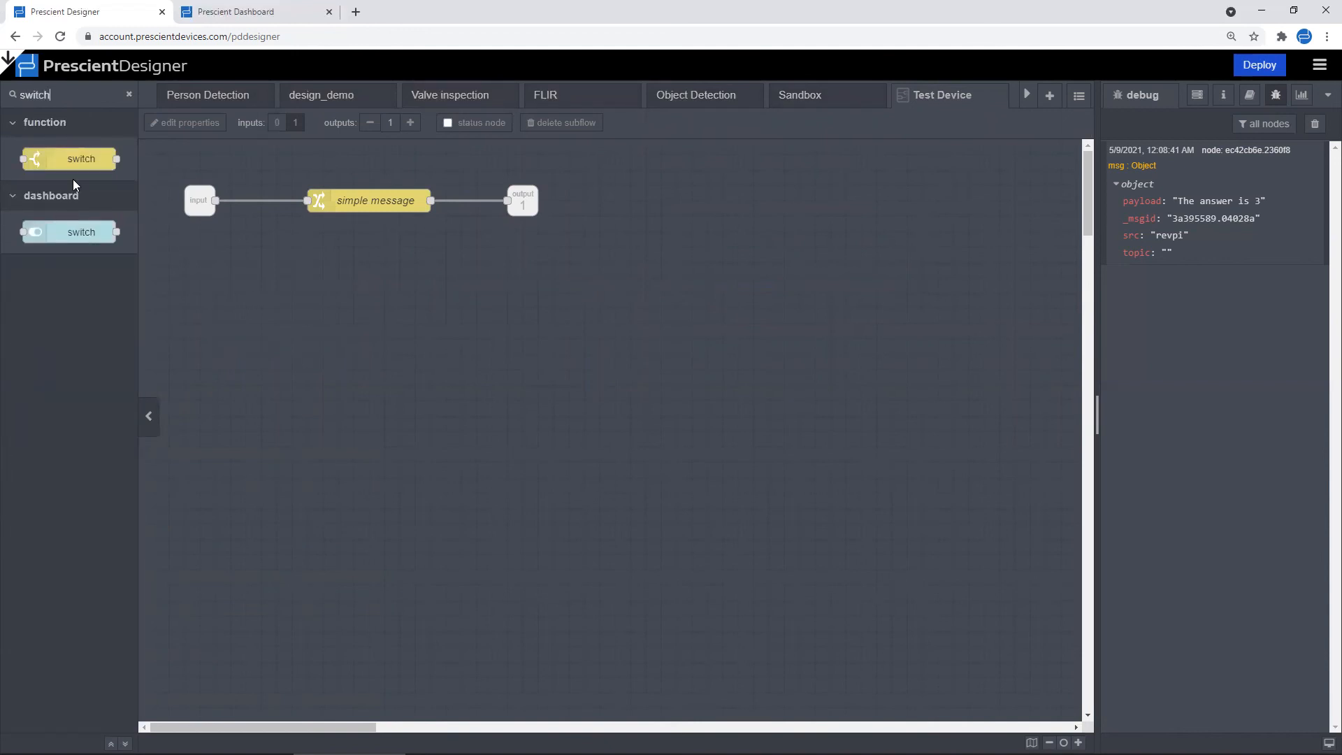
pyautogui.moveTo(70, 159); pyautogui.dragTo(370, 324)
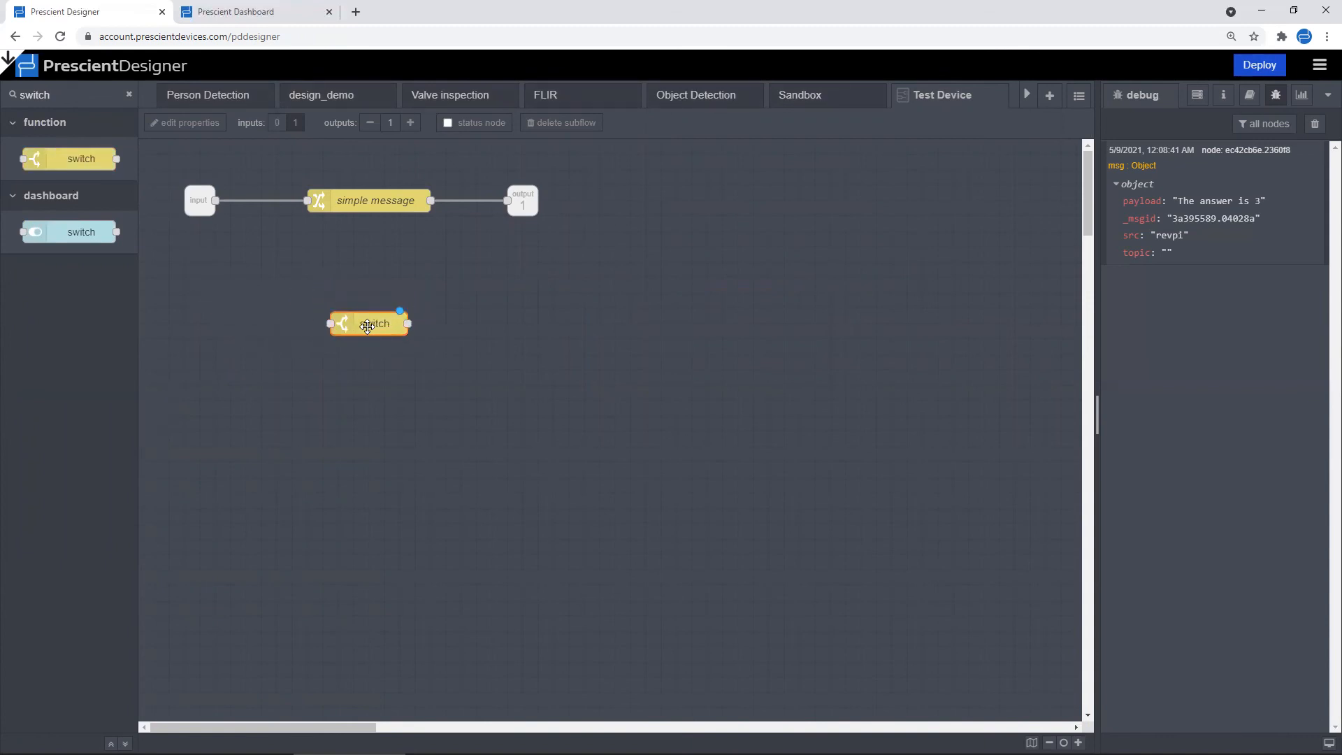
# Configure the switch node to test msg.topic, with a first rule that matches when it contains who
pyautogui.doubleClick(366, 324)
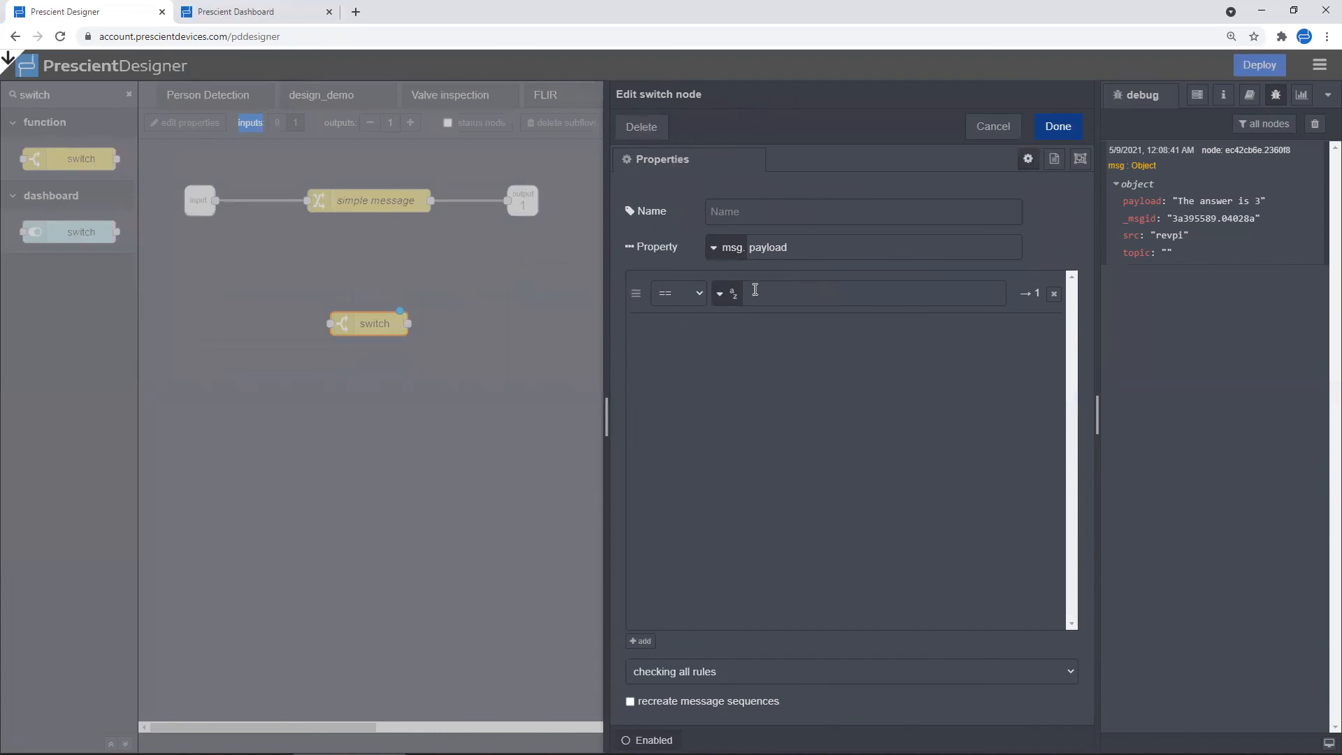
pyautogui.doubleClick(812, 252)
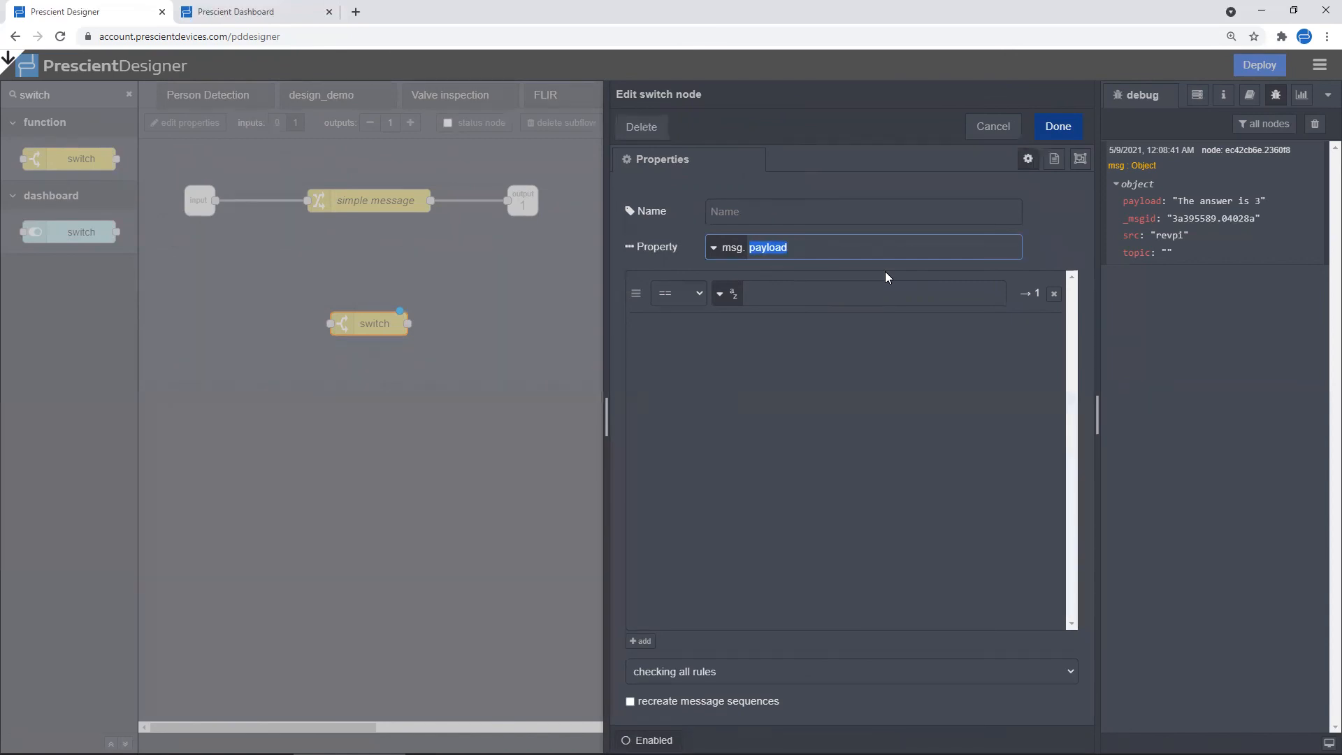
pyautogui.write('topic')
pyautogui.click(698, 344)
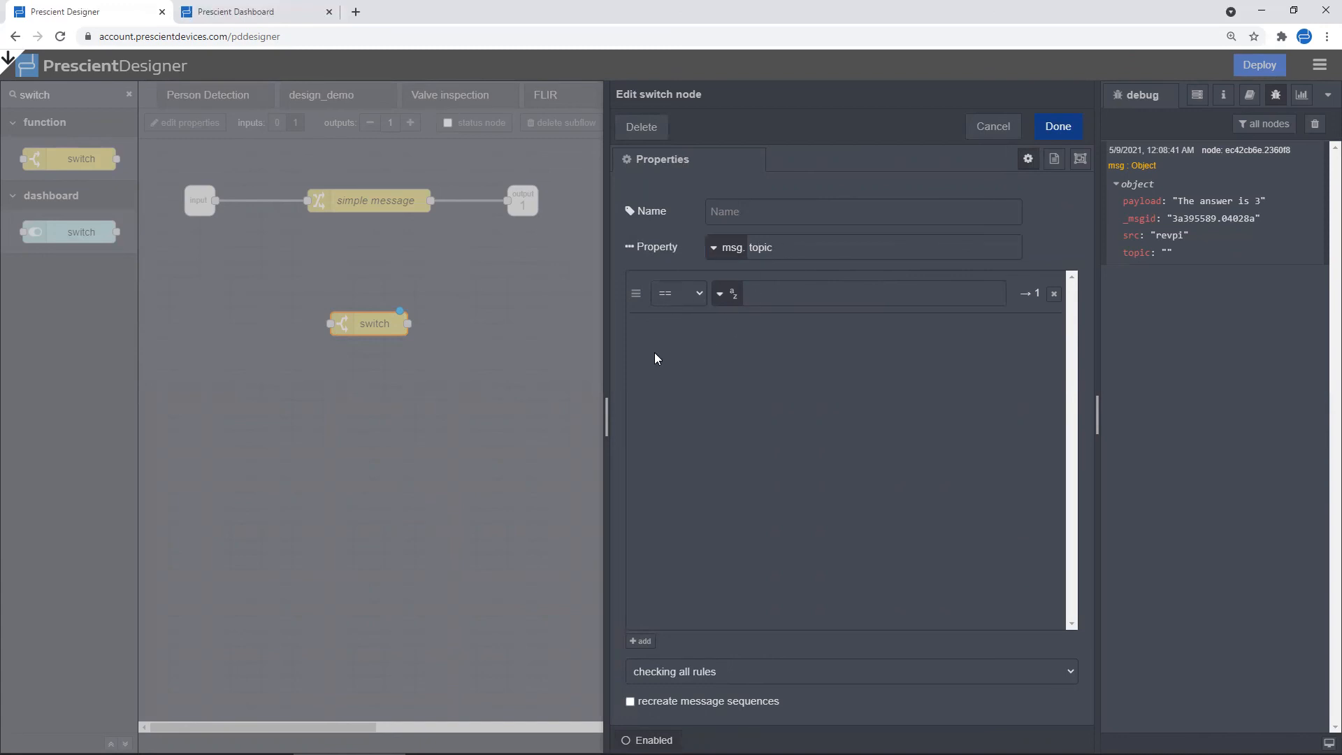
pyautogui.click(698, 293)
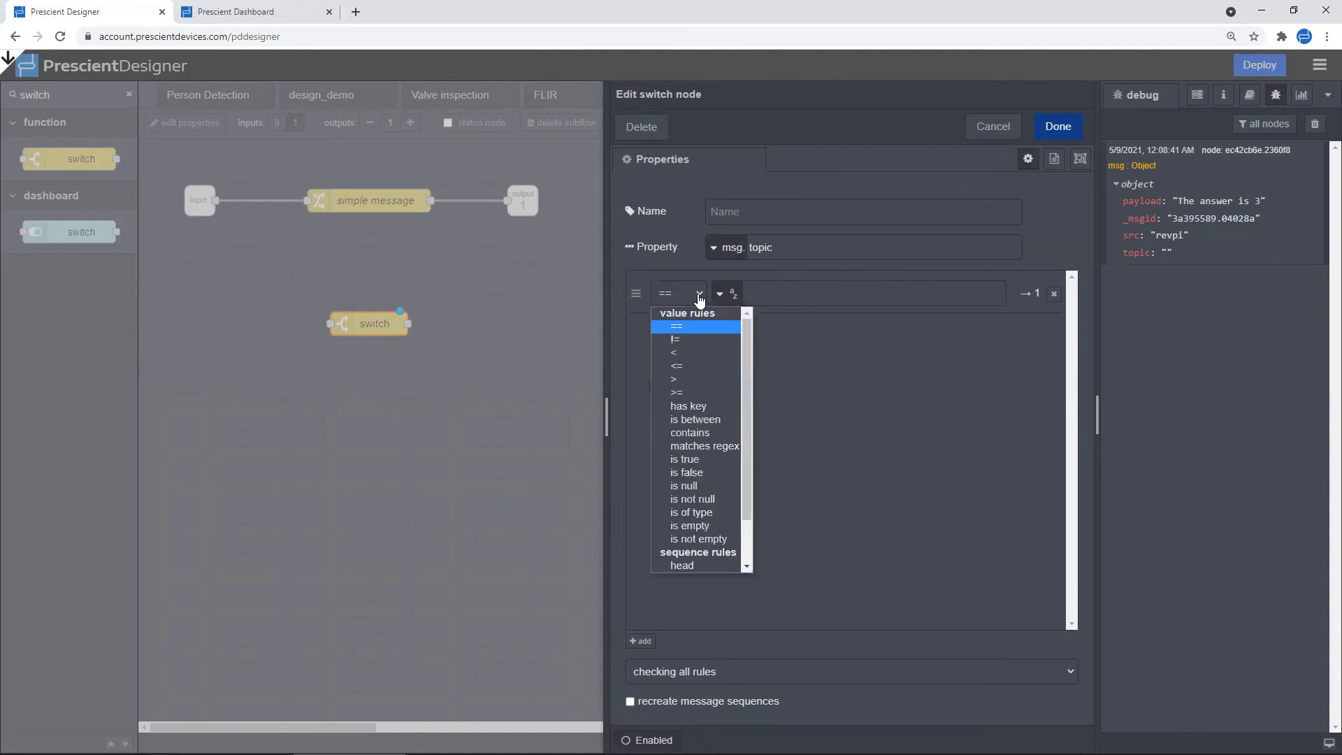
pyautogui.click(696, 434)
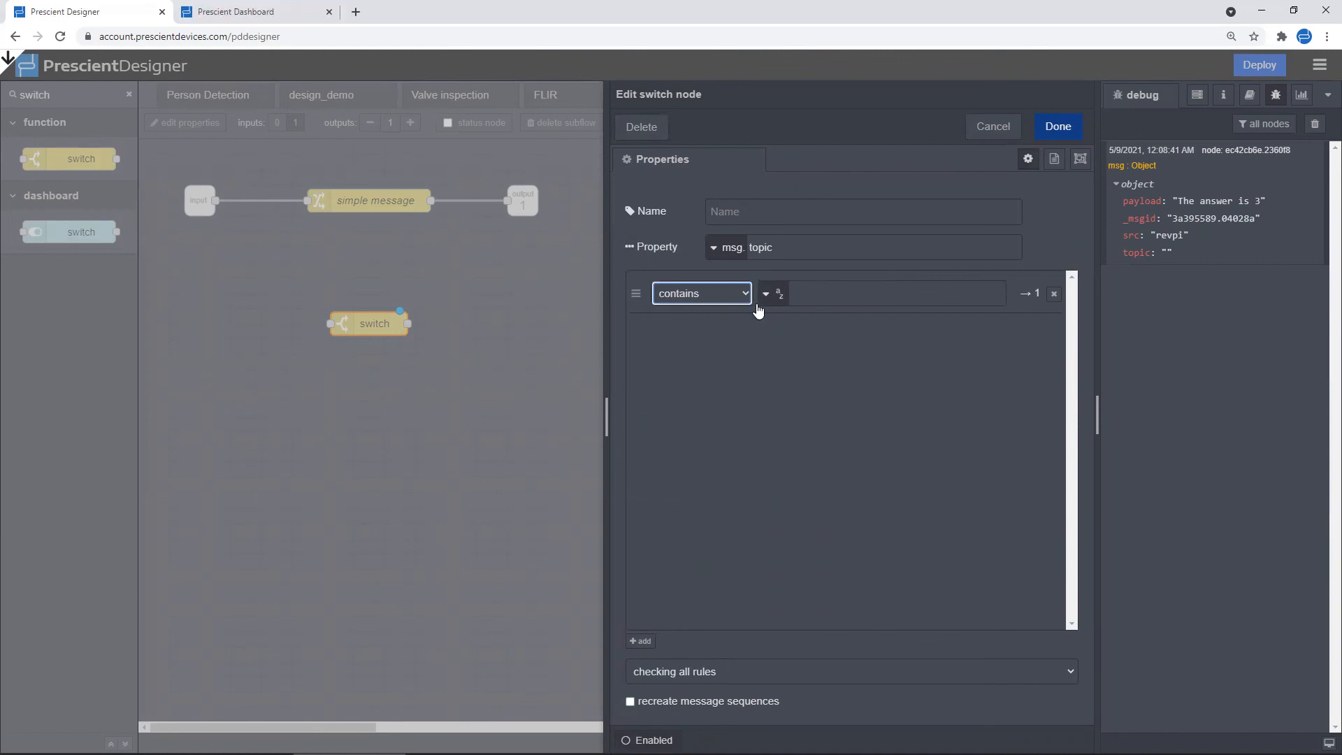
pyautogui.click(847, 301)
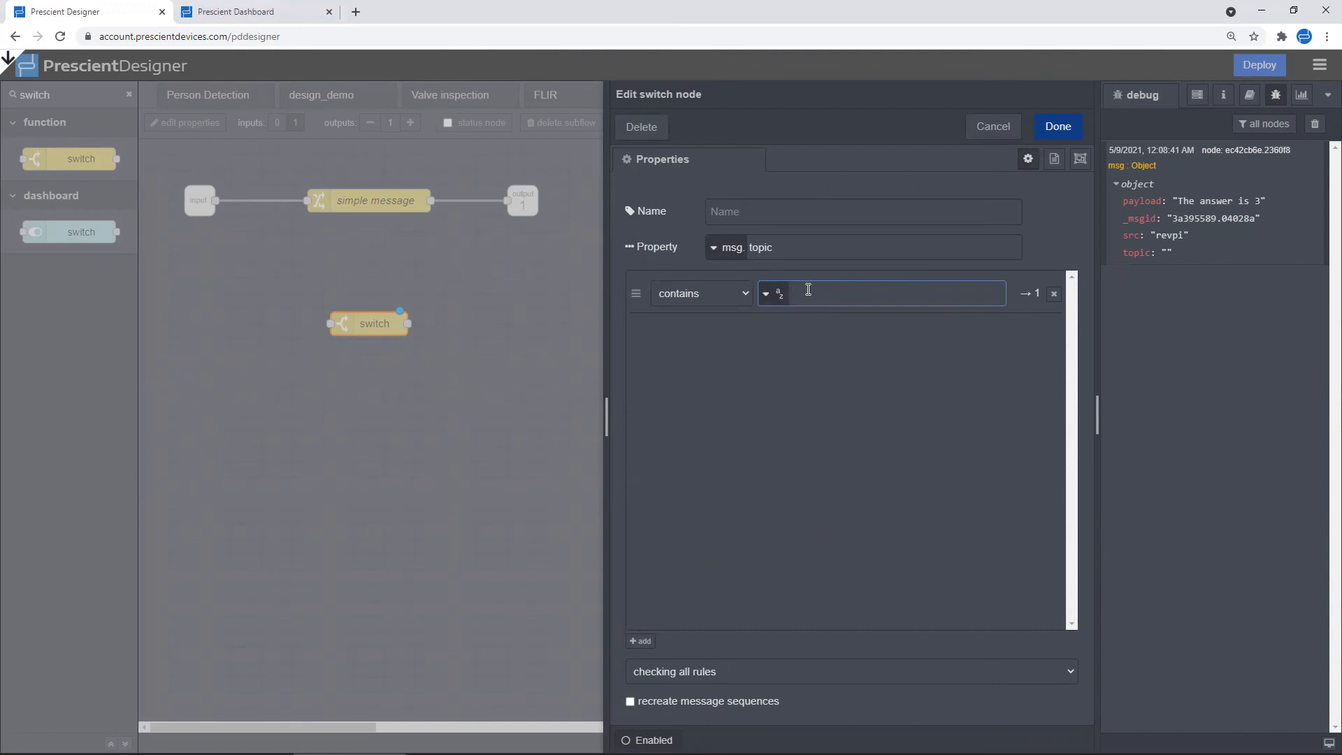
pyautogui.write('who')
# Add a second switch rule that matches when the topic contains sum, and save the node
pyautogui.click(651, 642)
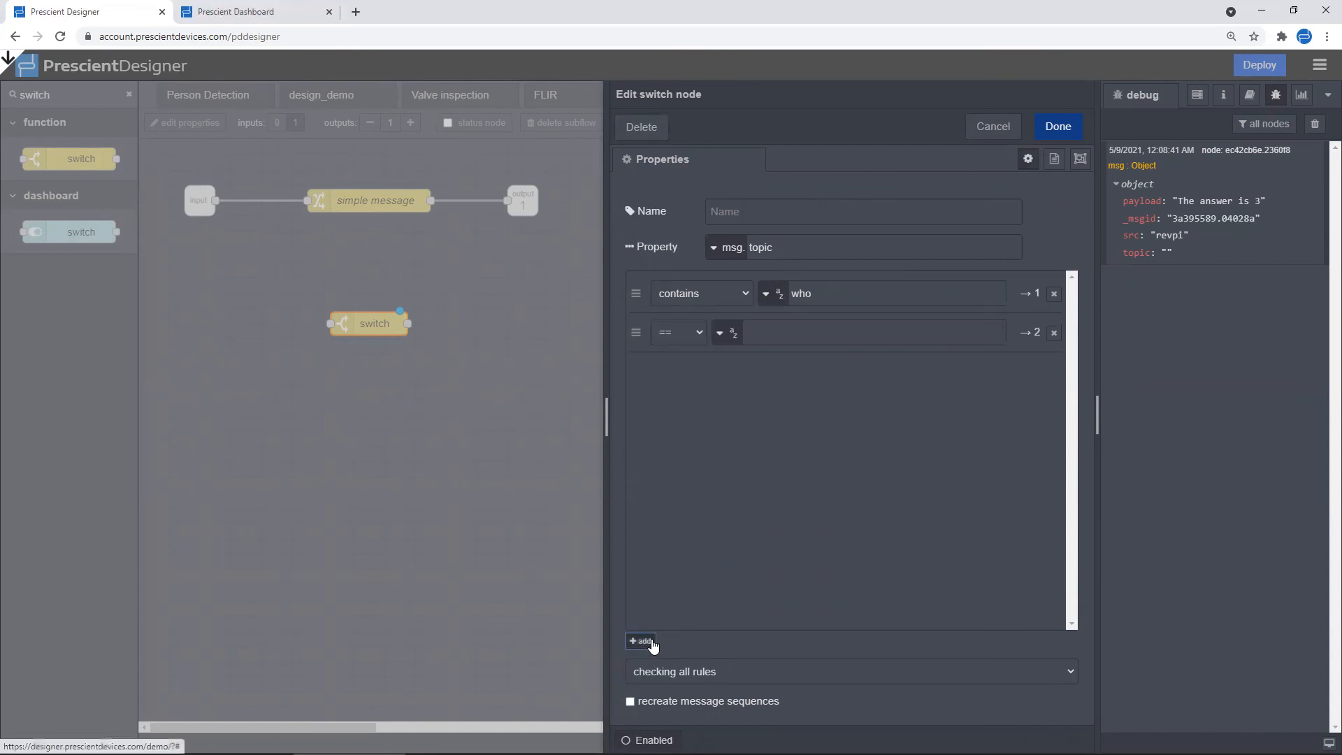
pyautogui.click(698, 334)
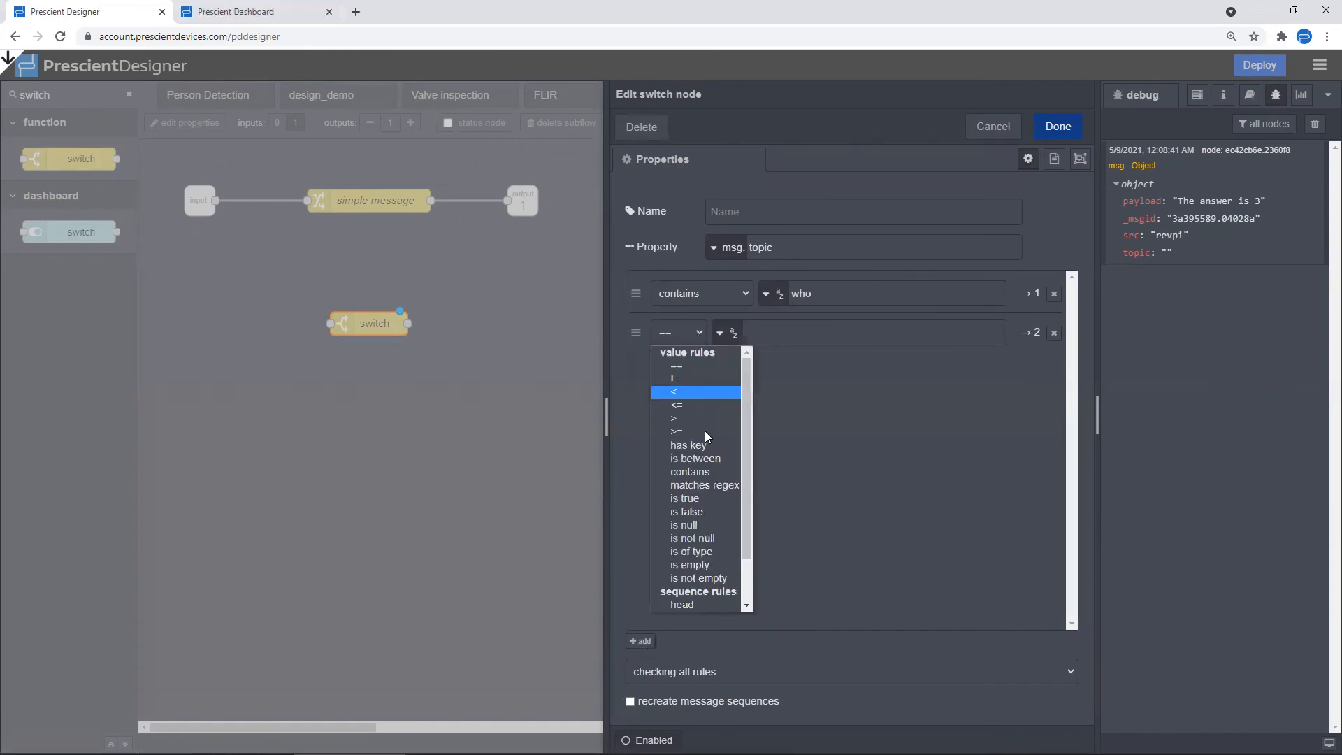
pyautogui.click(705, 472)
pyautogui.click(824, 333)
pyautogui.write('sum')
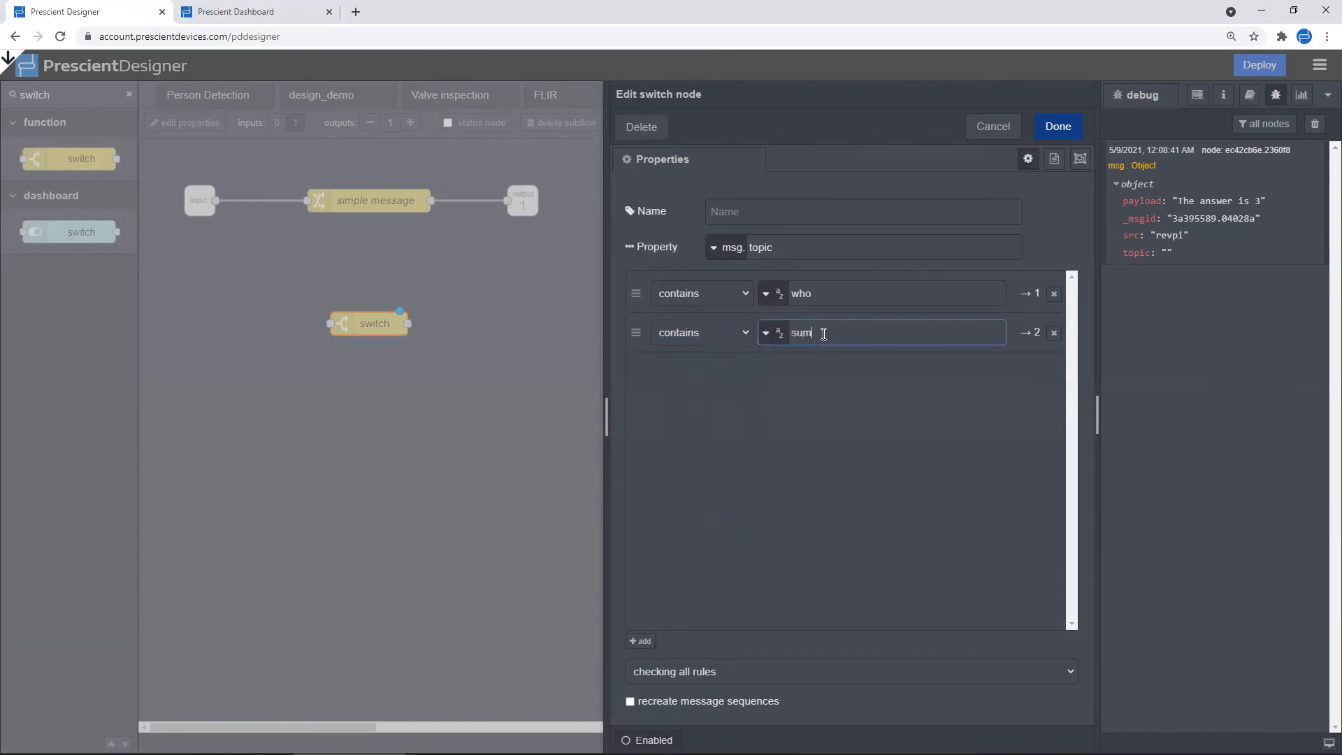
pyautogui.click(1055, 127)
# Remove the wire between the subflow input and simple message, and connect the input to the switch node
pyautogui.click(283, 201)
pyautogui.press('Delete')
pyautogui.moveTo(202, 201)
pyautogui.mouseDown()
pyautogui.moveTo(246, 322)
pyautogui.moveTo(330, 324)
pyautogui.mouseUp()
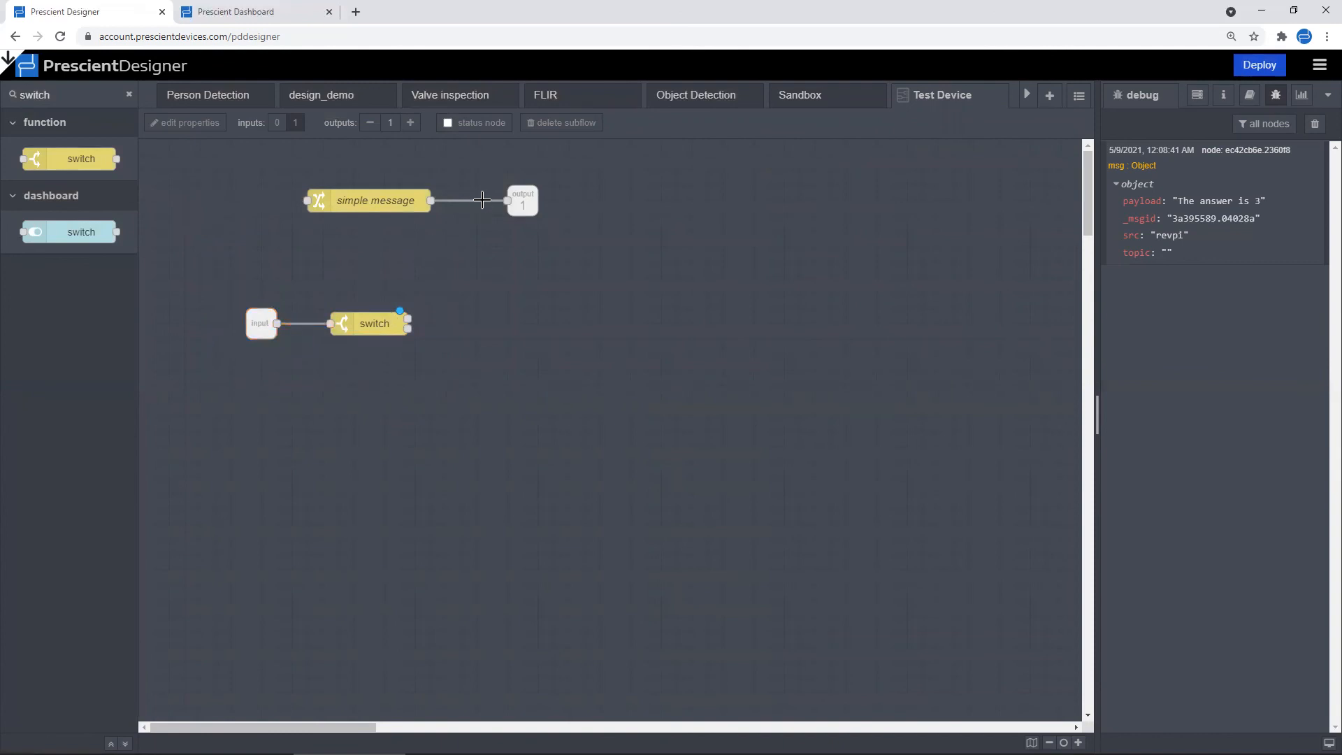
# Detach simple message from the subflow output, move it beside the switch, and wire the switch's second output to it
pyautogui.press('Delete')
pyautogui.moveTo(392, 203); pyautogui.dragTo(542, 361)
pyautogui.moveTo(407, 328); pyautogui.dragTo(446, 354)
pyautogui.doubleClick(505, 356)
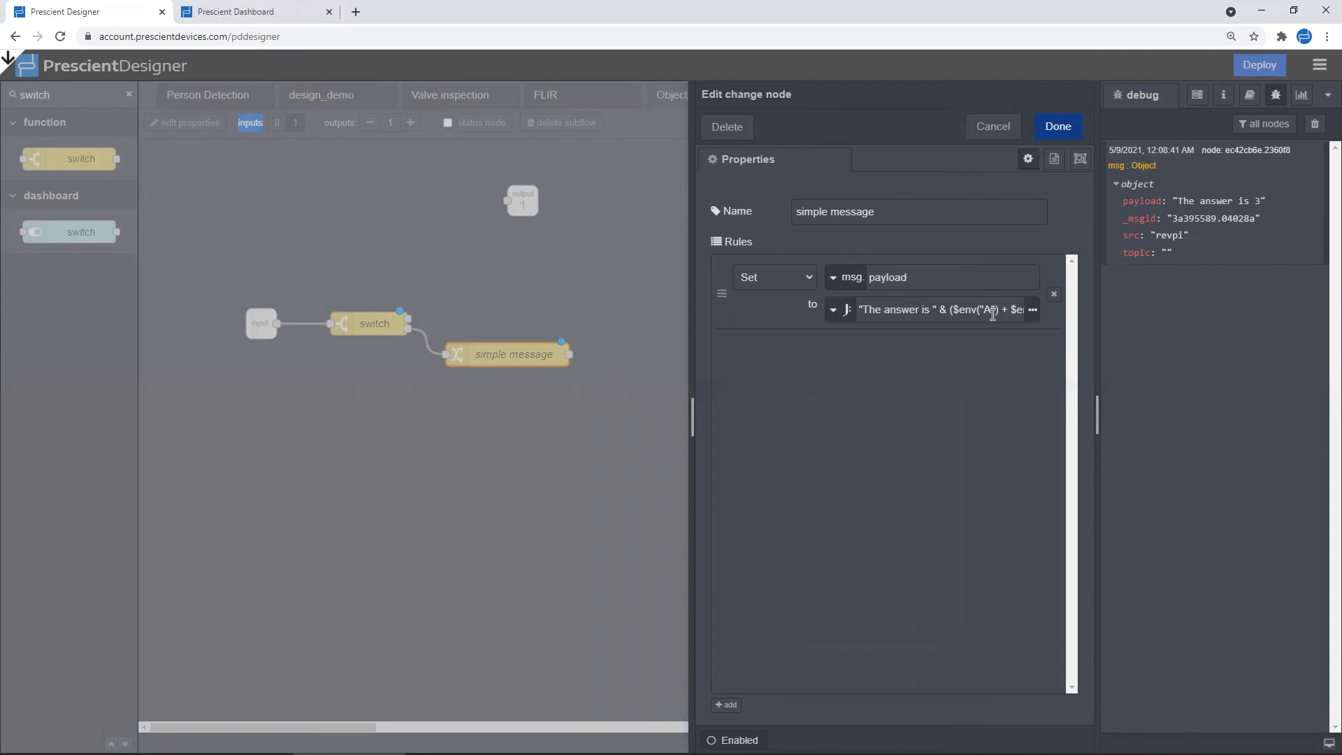
pyautogui.click(996, 130)
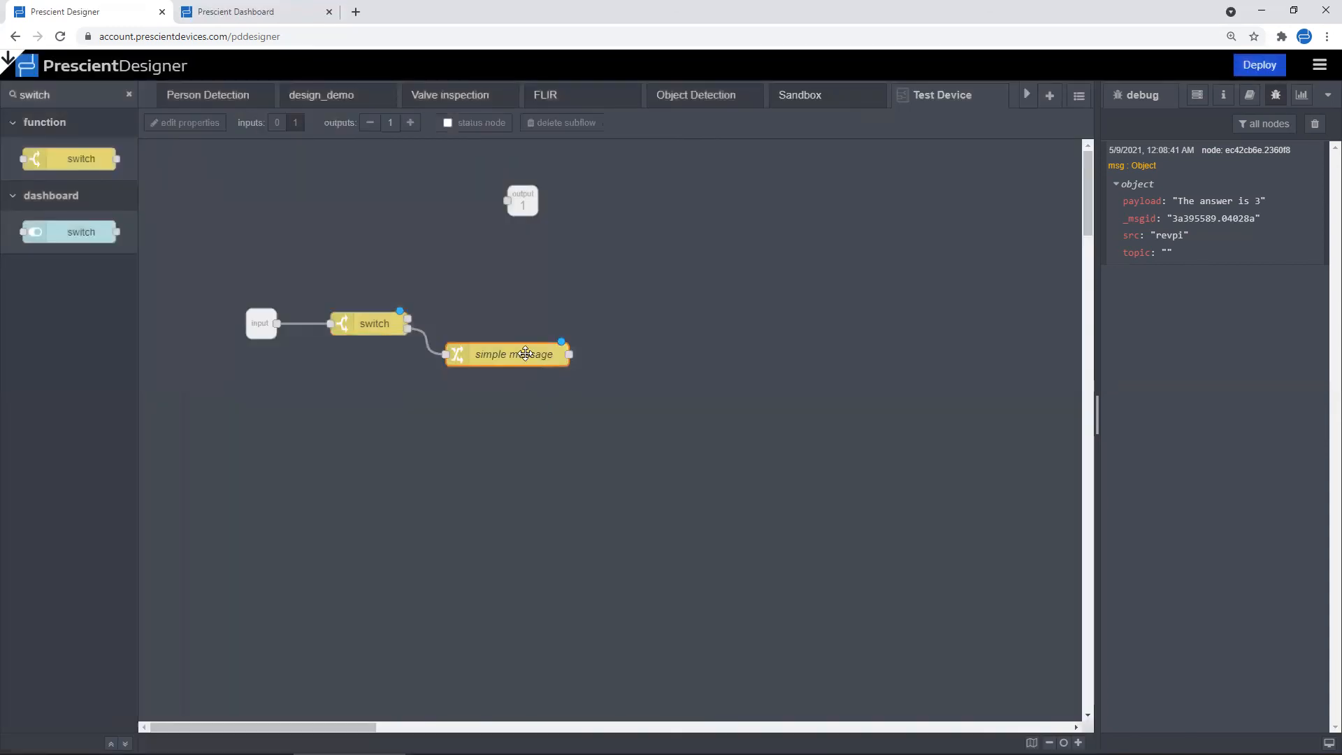
# Place a copy of simple message above the original and wire the switch's first output to it
pyautogui.hotkey('ctrl', 'v')
pyautogui.click(517, 286)
pyautogui.moveTo(408, 318); pyautogui.dragTo(445, 278)
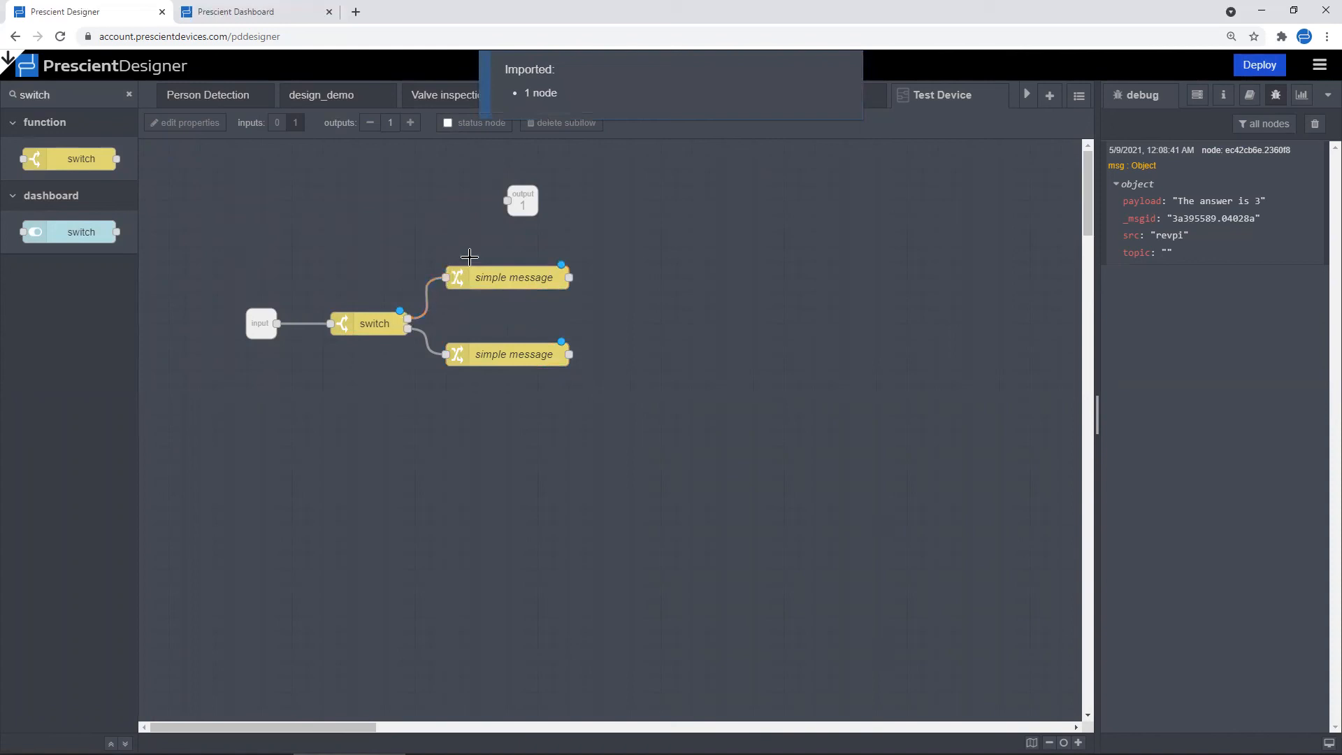
# Set the upper simple message's payload expression to "The answer is " & $env("deviceID") and save the node
pyautogui.doubleClick(530, 288)
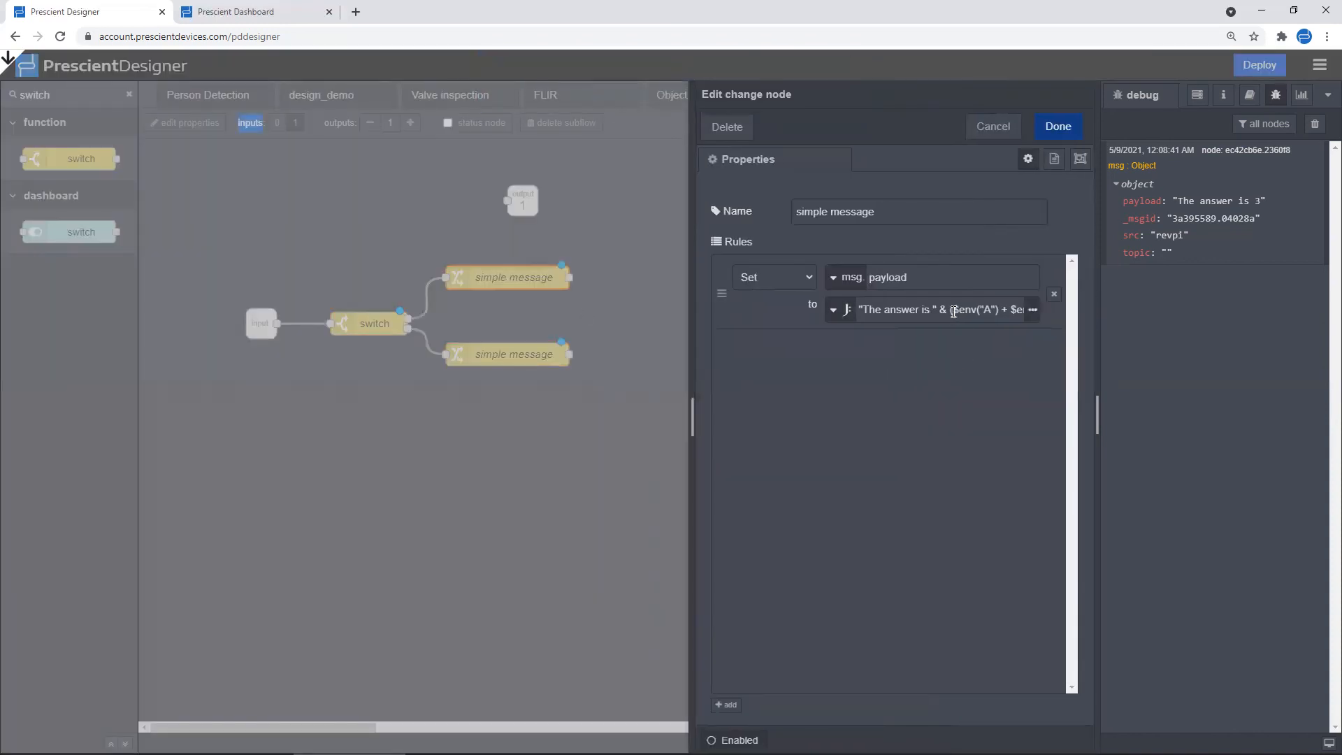
pyautogui.click(953, 311)
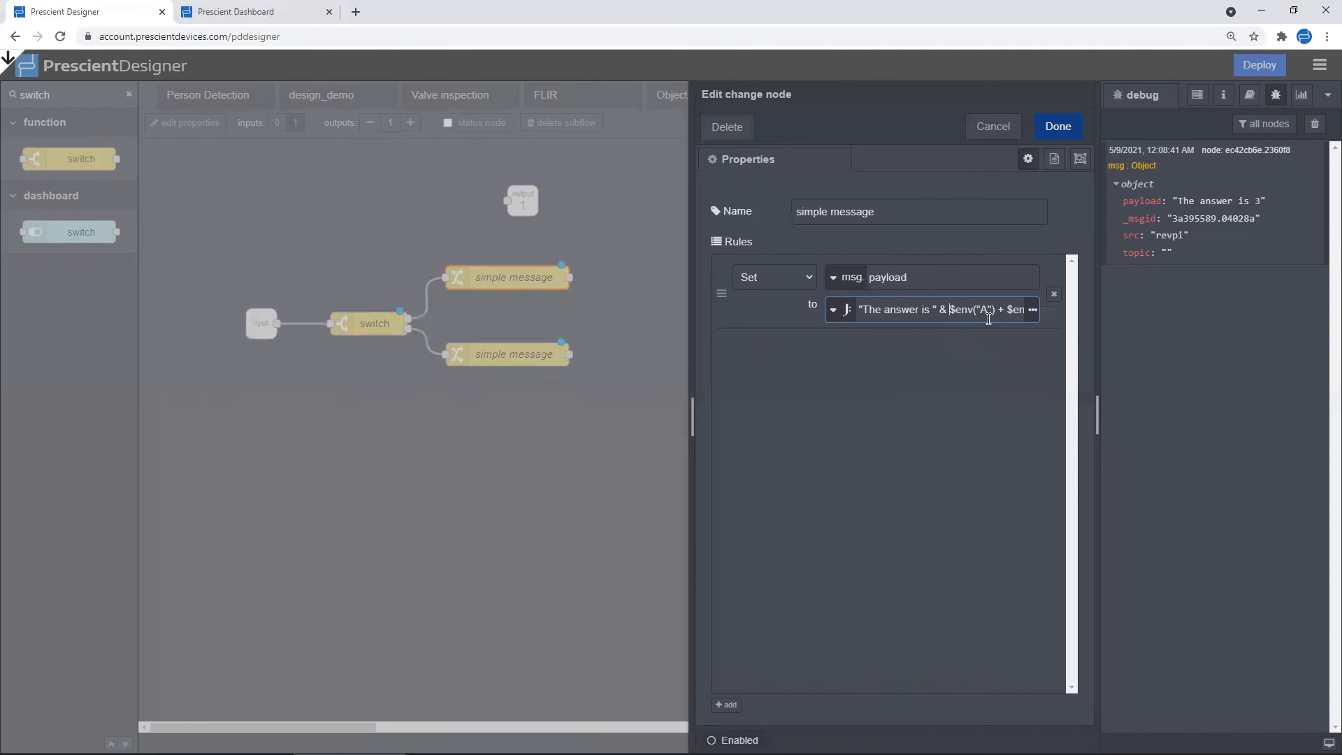
pyautogui.press('BackSpace')
pyautogui.write('deviceID')
pyautogui.press('End')
pyautogui.write('+ $e')
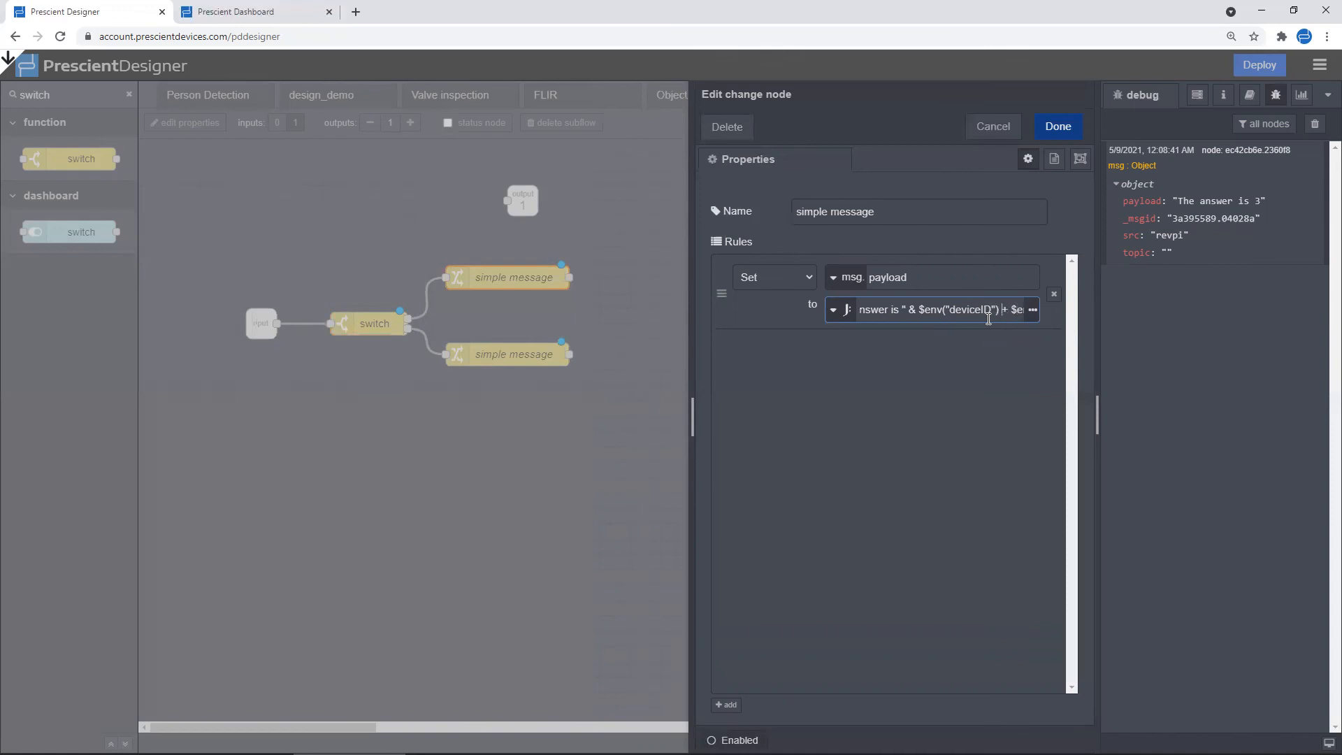
pyautogui.hotkey('shift', 'Right')
pyautogui.hotkey('shift', 'Right')
pyautogui.hotkey('shift', 'Right')
pyautogui.hotkey('shift', 'Right')
pyautogui.hotkey('shift', 'Right')
pyautogui.hotkey('shift', 'Right')
pyautogui.hotkey('shift', 'Right')
pyautogui.hotkey('shift', 'Right')
pyautogui.hotkey('shift', 'Right')
pyautogui.hotkey('shift', 'Right')
pyautogui.press('BackSpace')
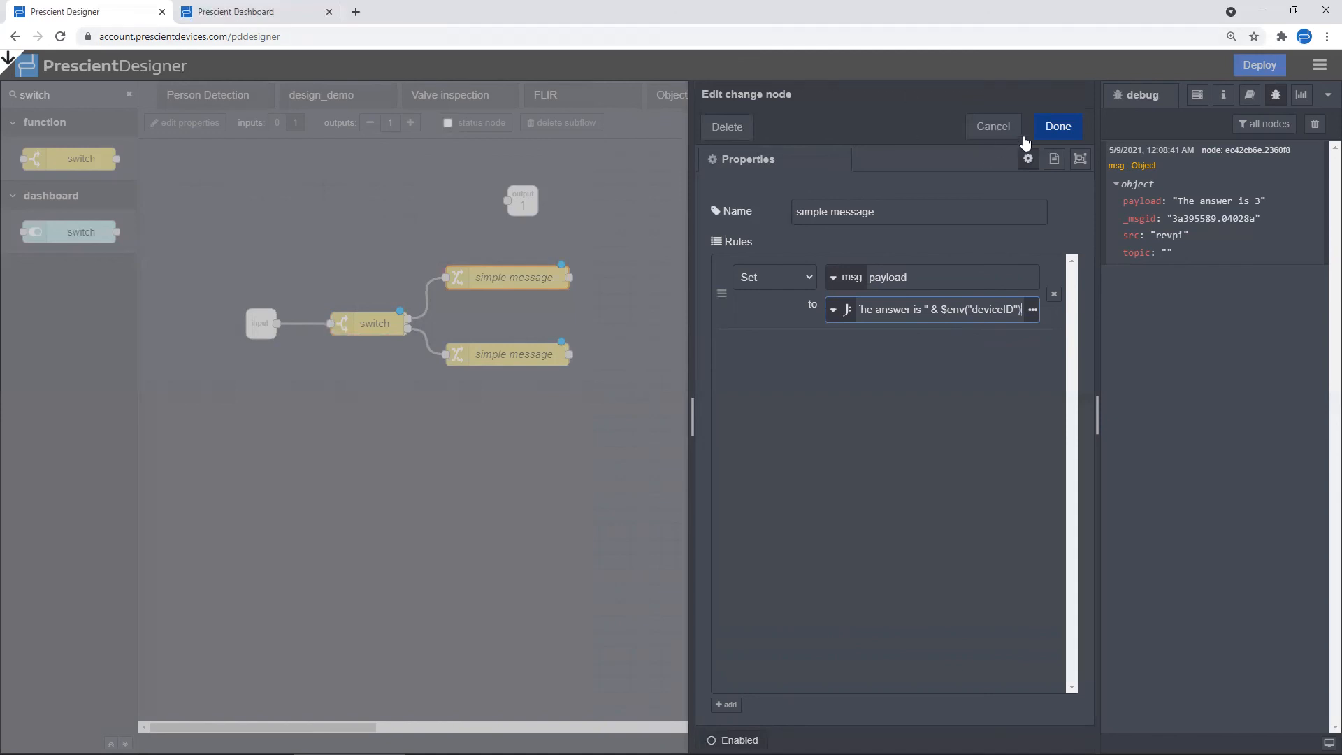
pyautogui.click(1057, 127)
# Wire the upper simple message to output 1, then add a second subflow output and connect the lower simple message to it
pyautogui.moveTo(540, 208); pyautogui.dragTo(572, 278)
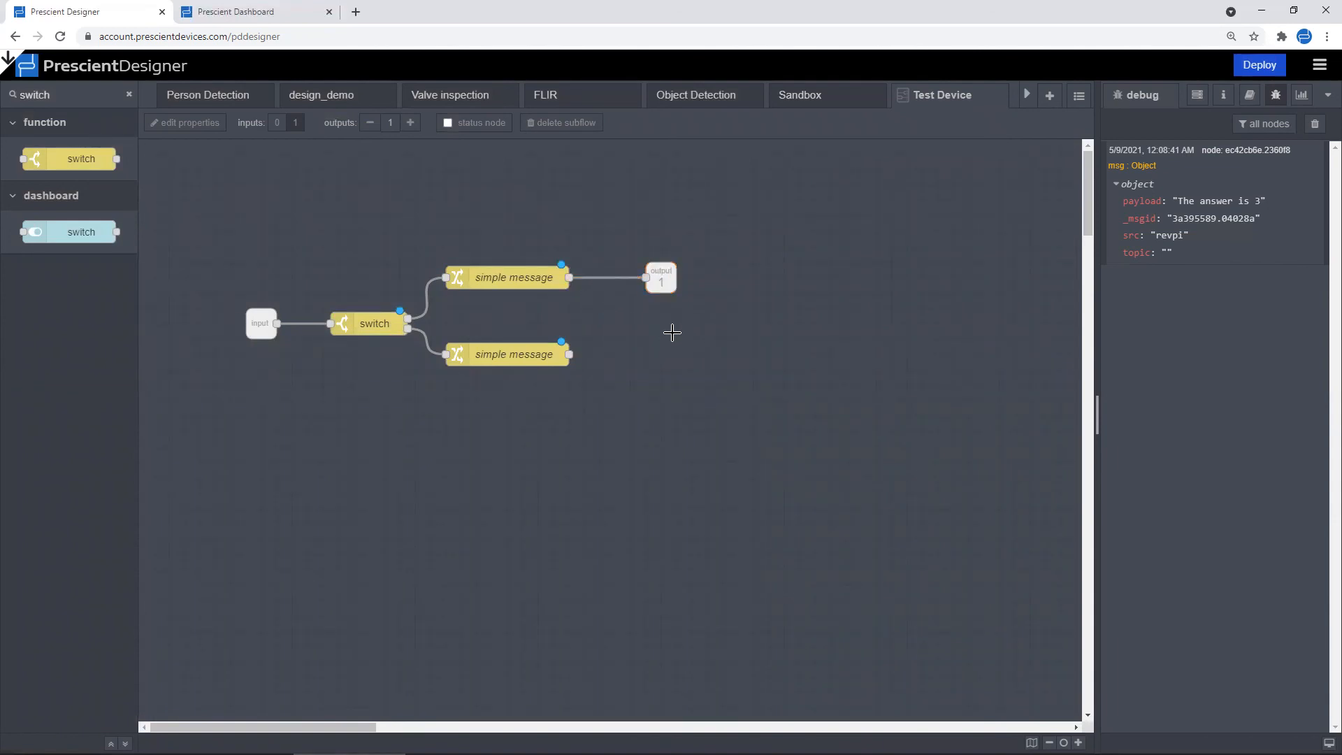
pyautogui.click(412, 125)
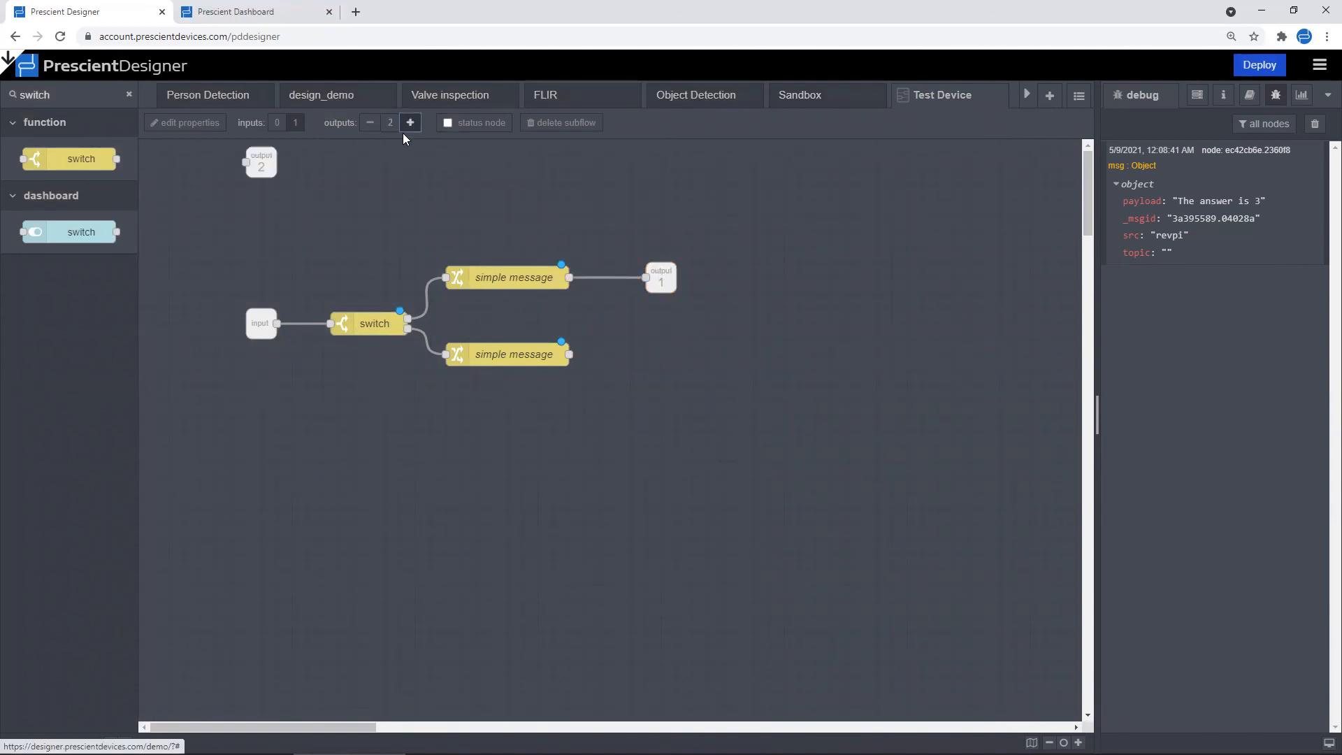
pyautogui.moveTo(283, 168); pyautogui.dragTo(569, 355)
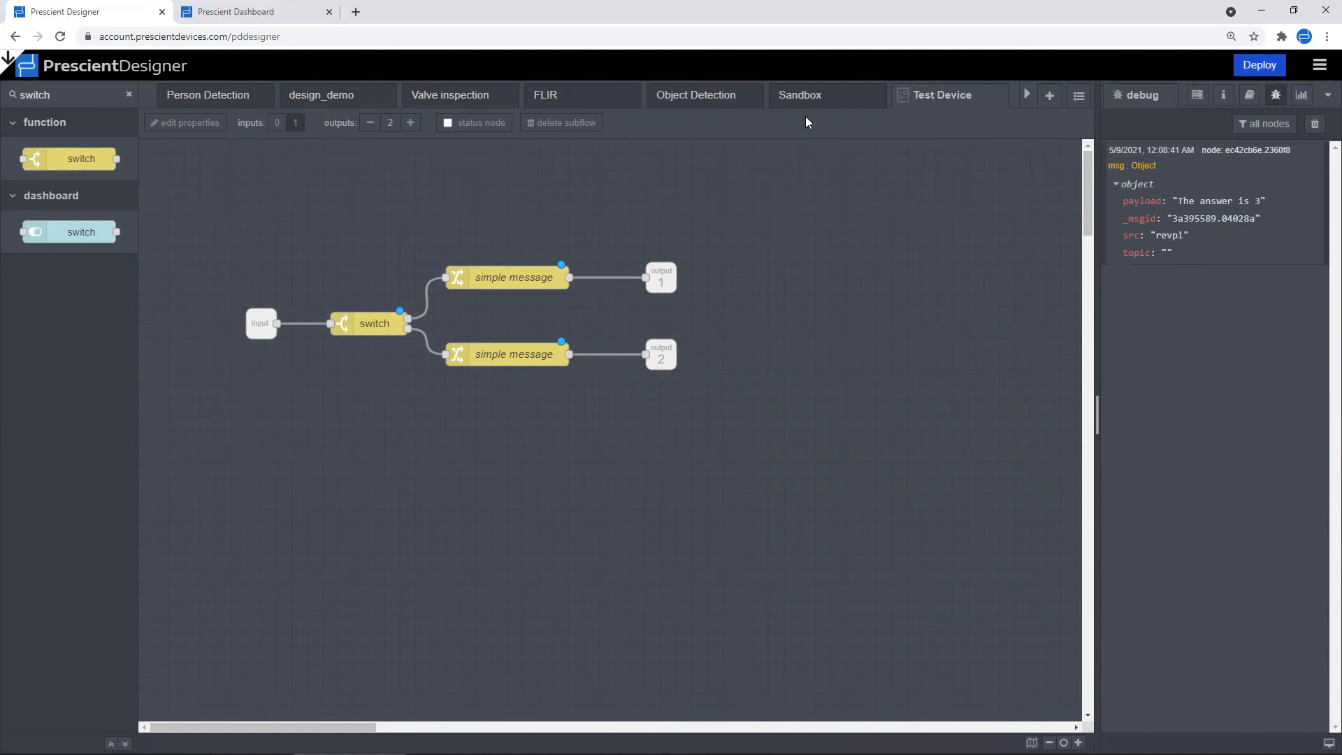
# In the Sandbox flow, wire Test Device's second output to the msg debug node and deploy
pyautogui.click(835, 104)
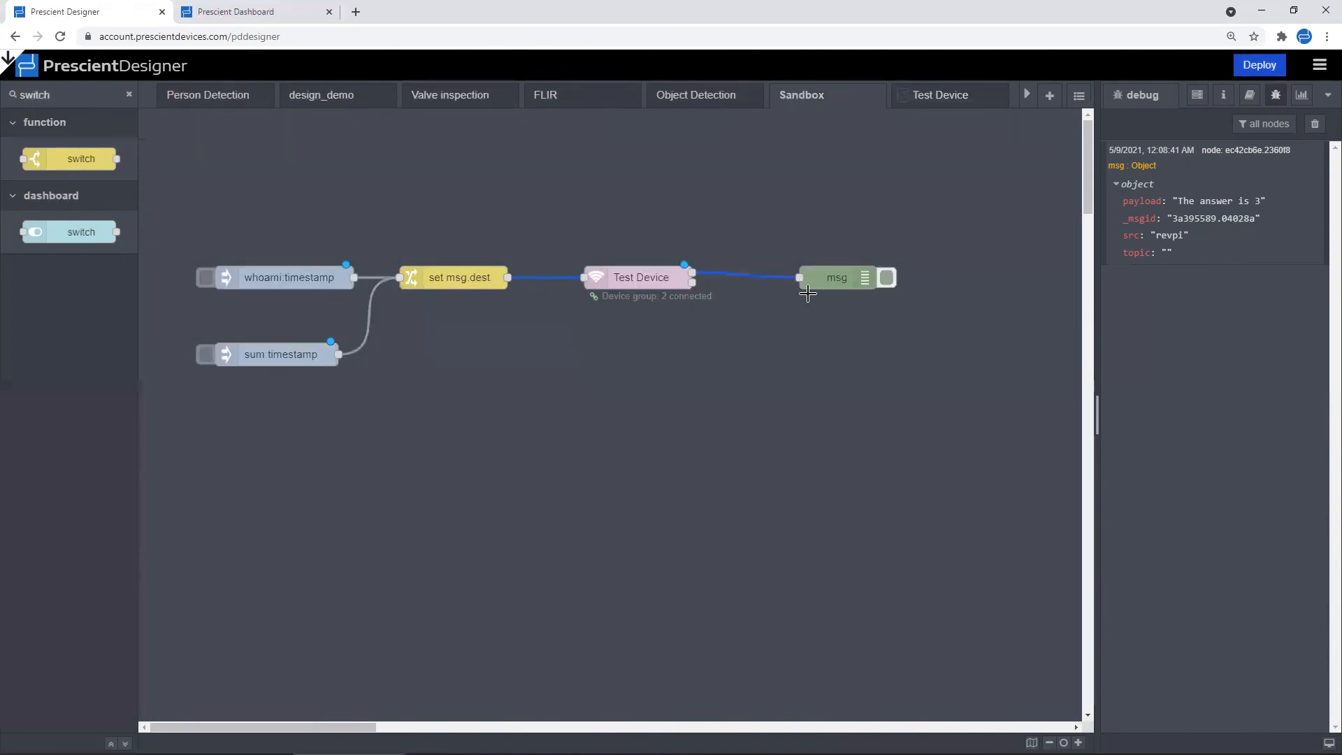
pyautogui.click(837, 279)
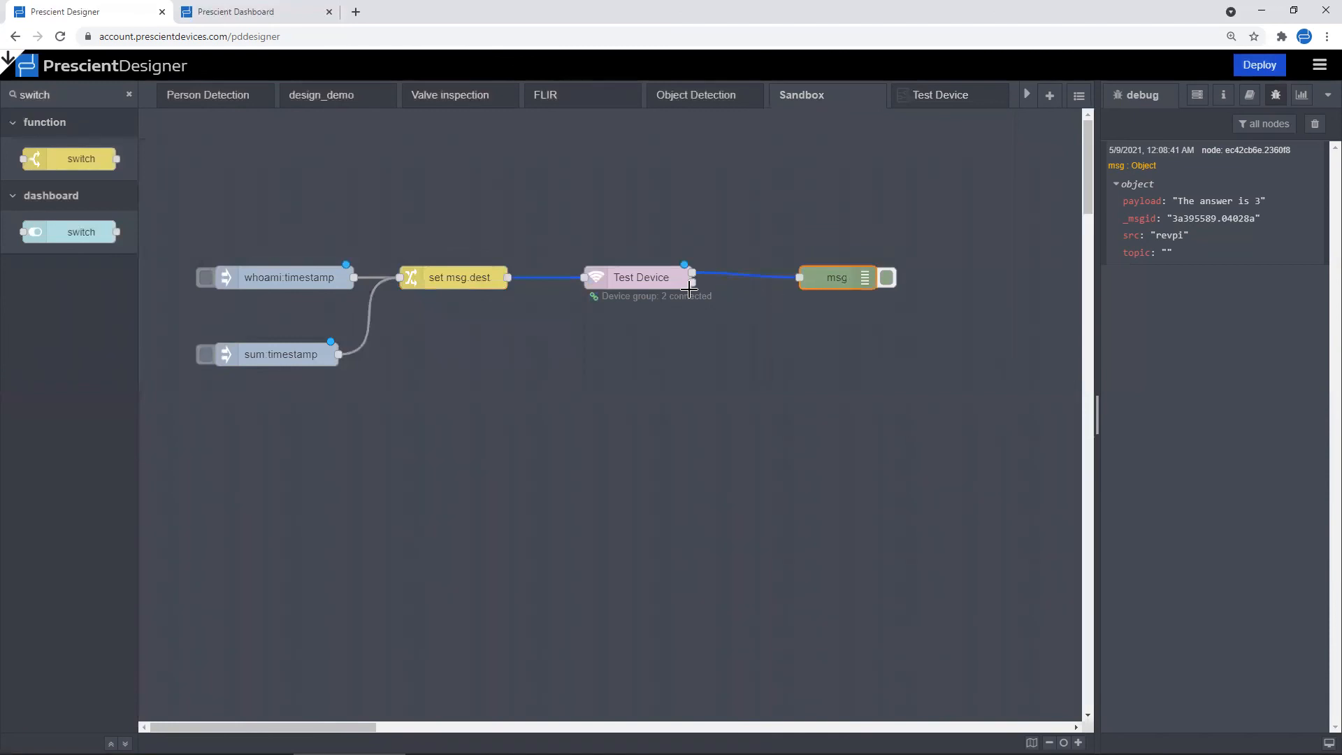
pyautogui.moveTo(693, 282); pyautogui.dragTo(790, 281)
pyautogui.moveTo(803, 278); pyautogui.dragTo(803, 278)
pyautogui.click(1258, 64)
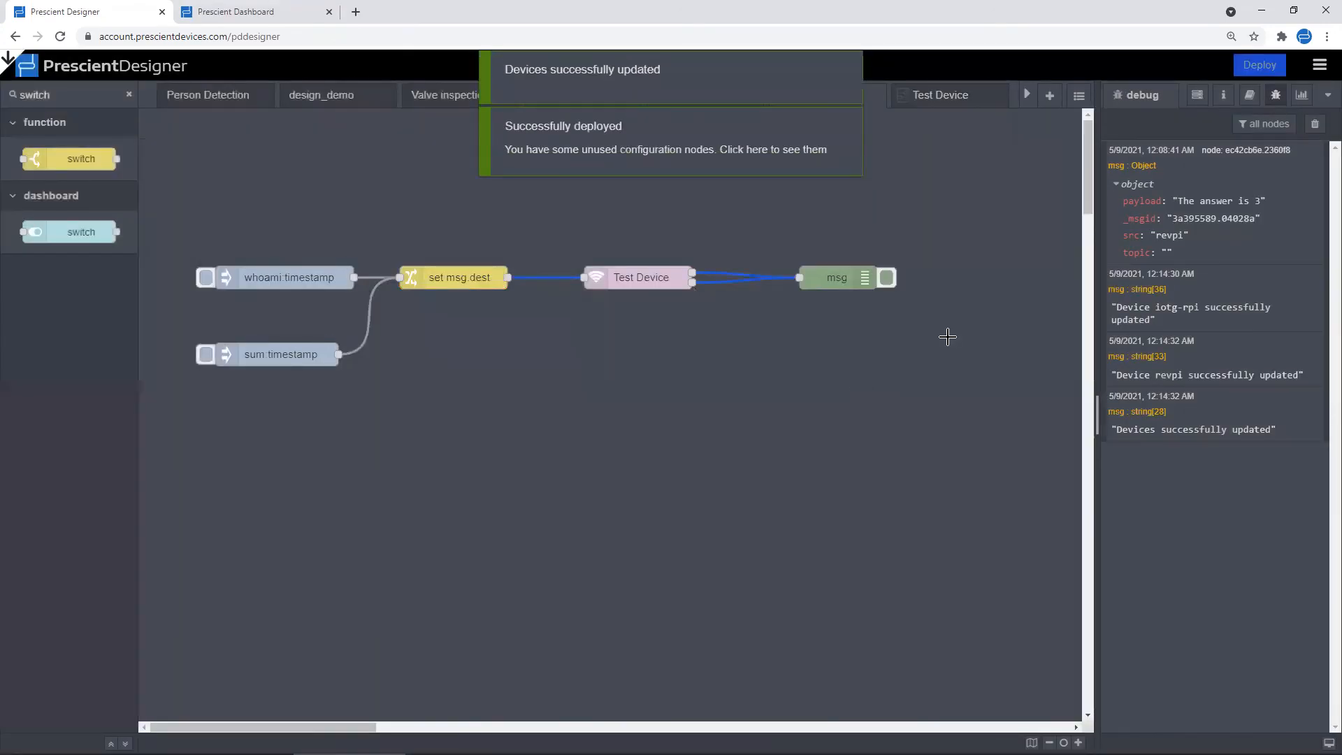
# Clear the debug messages, inject the whoami and sum timestamps, and expand each resulting message object
pyautogui.click(1314, 124)
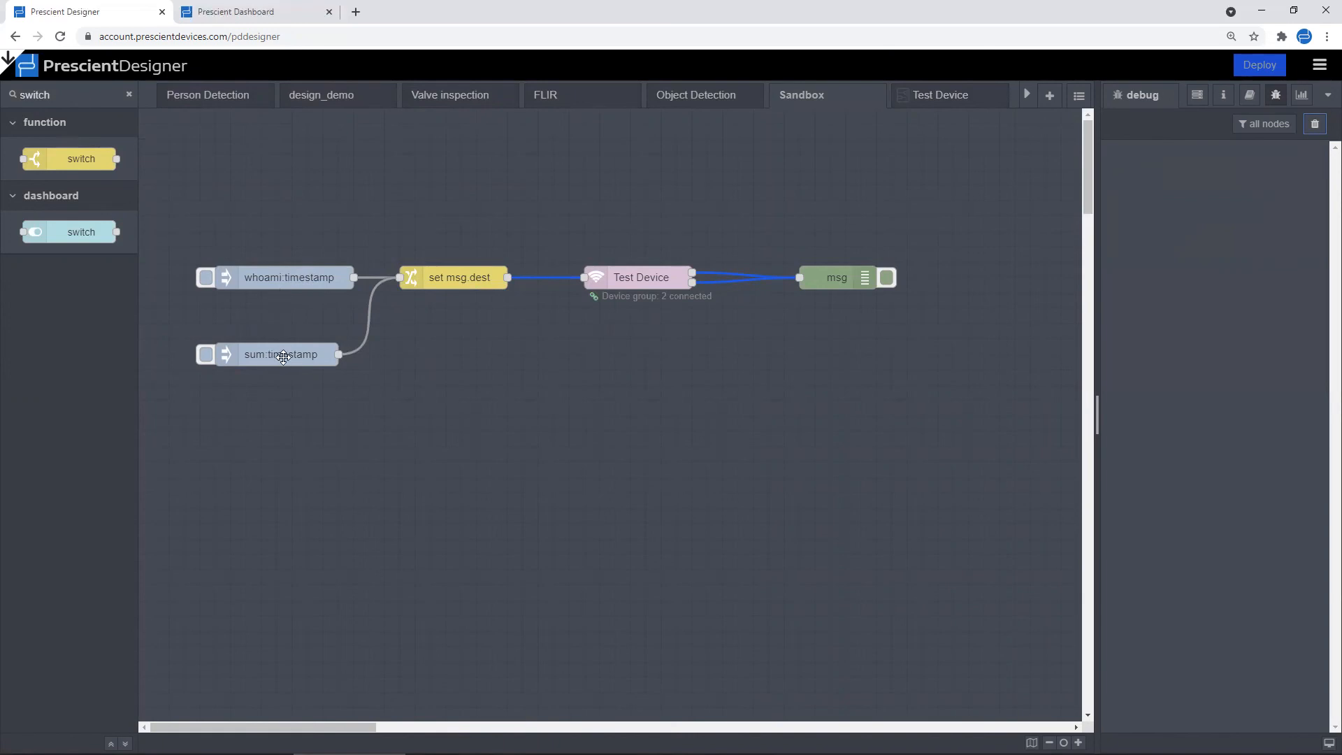
pyautogui.click(205, 278)
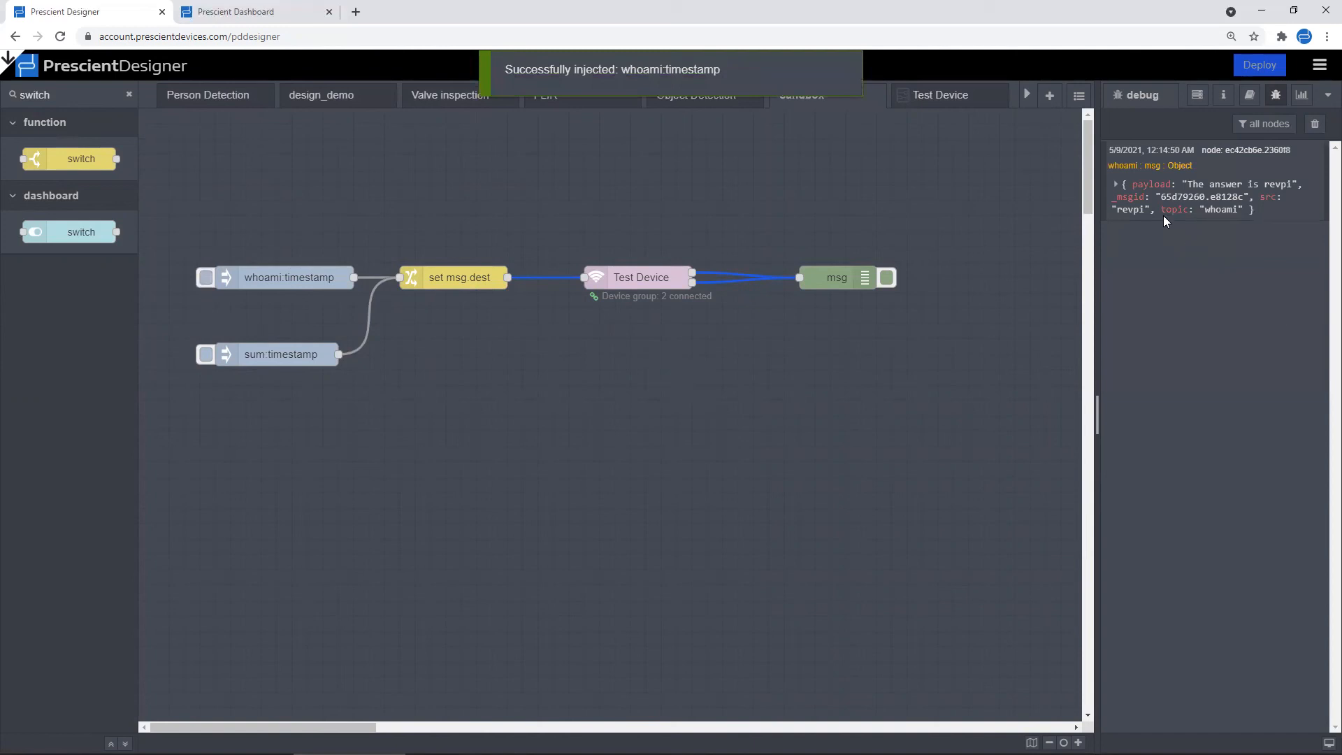
pyautogui.click(1116, 186)
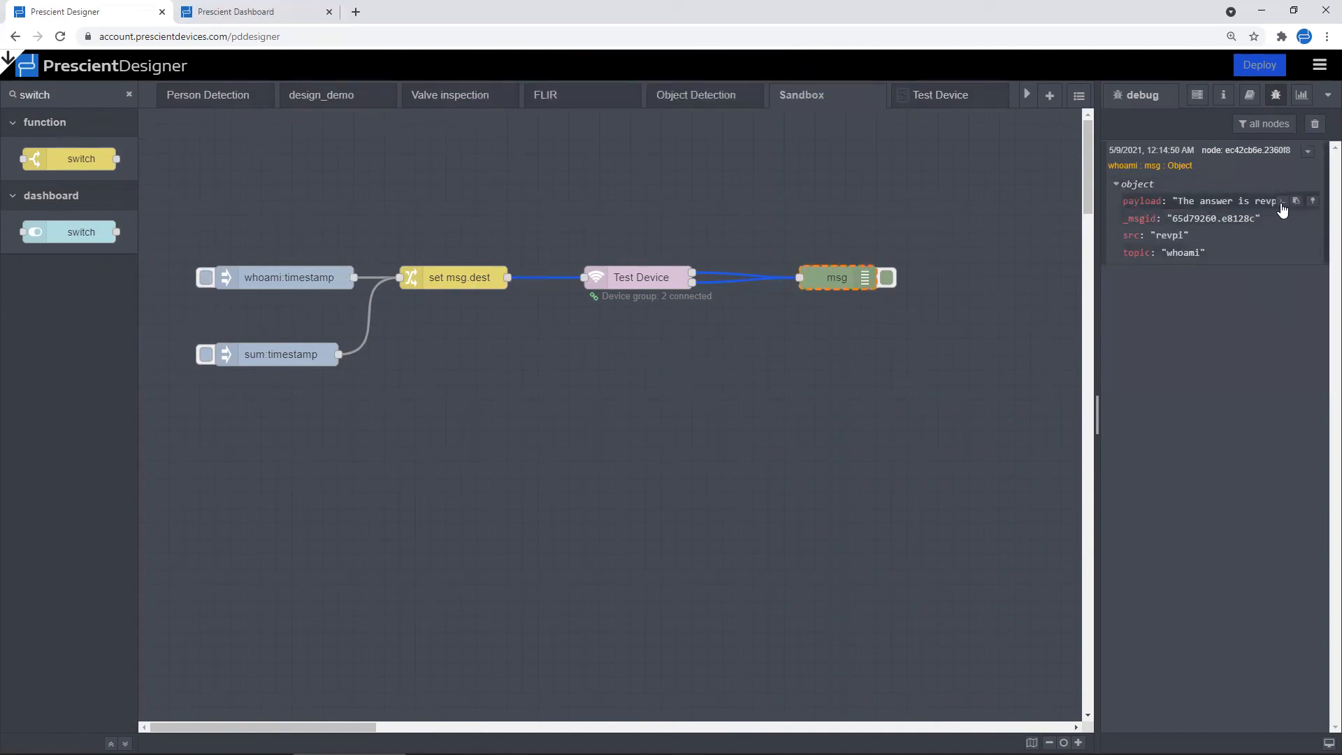
pyautogui.click(206, 354)
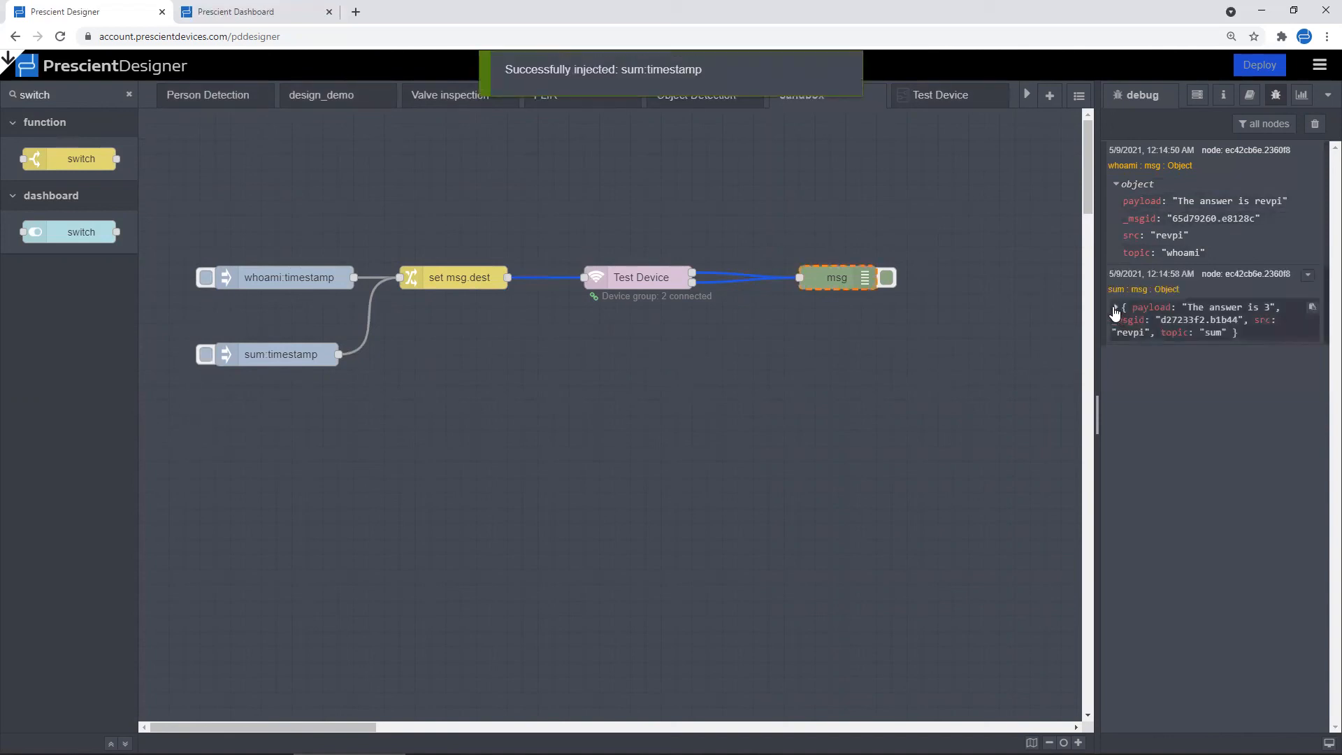
pyautogui.click(1115, 308)
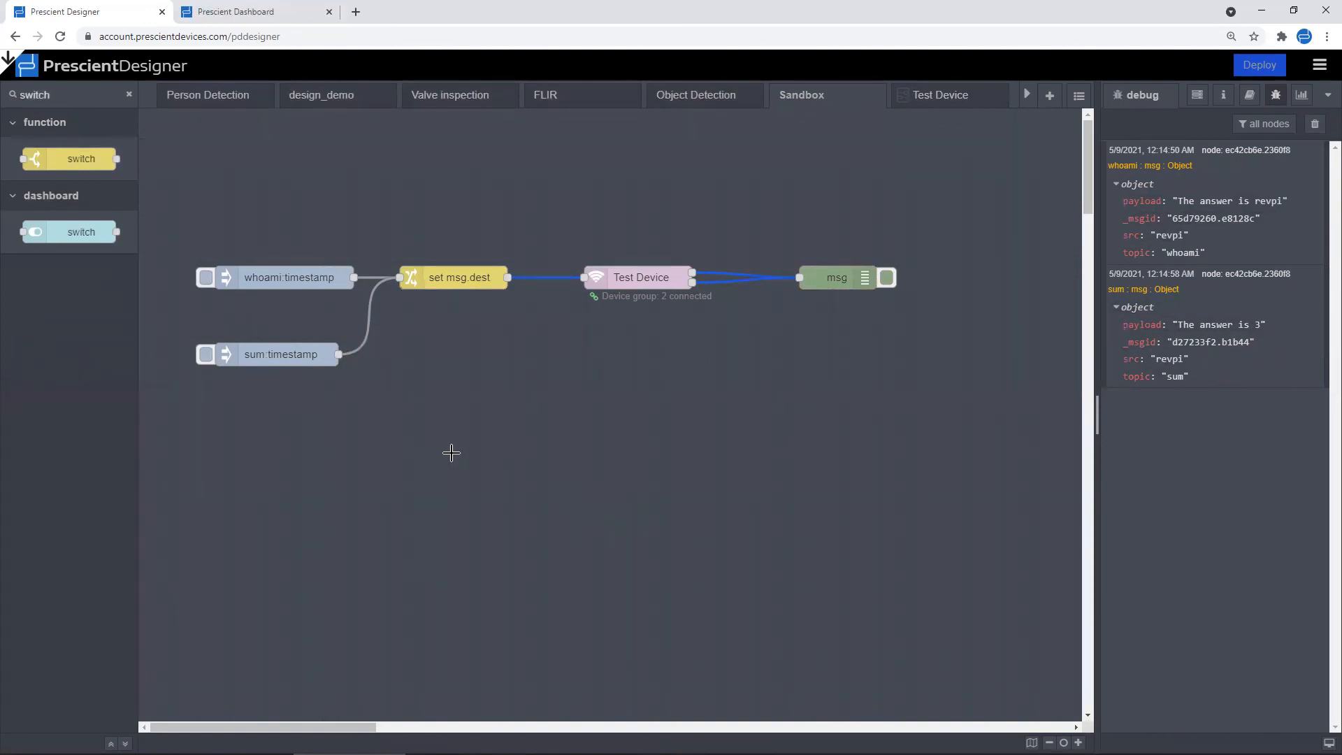
# Open the Test Device subflow template from its node in the Sandbox flow
pyautogui.doubleClick(647, 278)
pyautogui.click(774, 129)
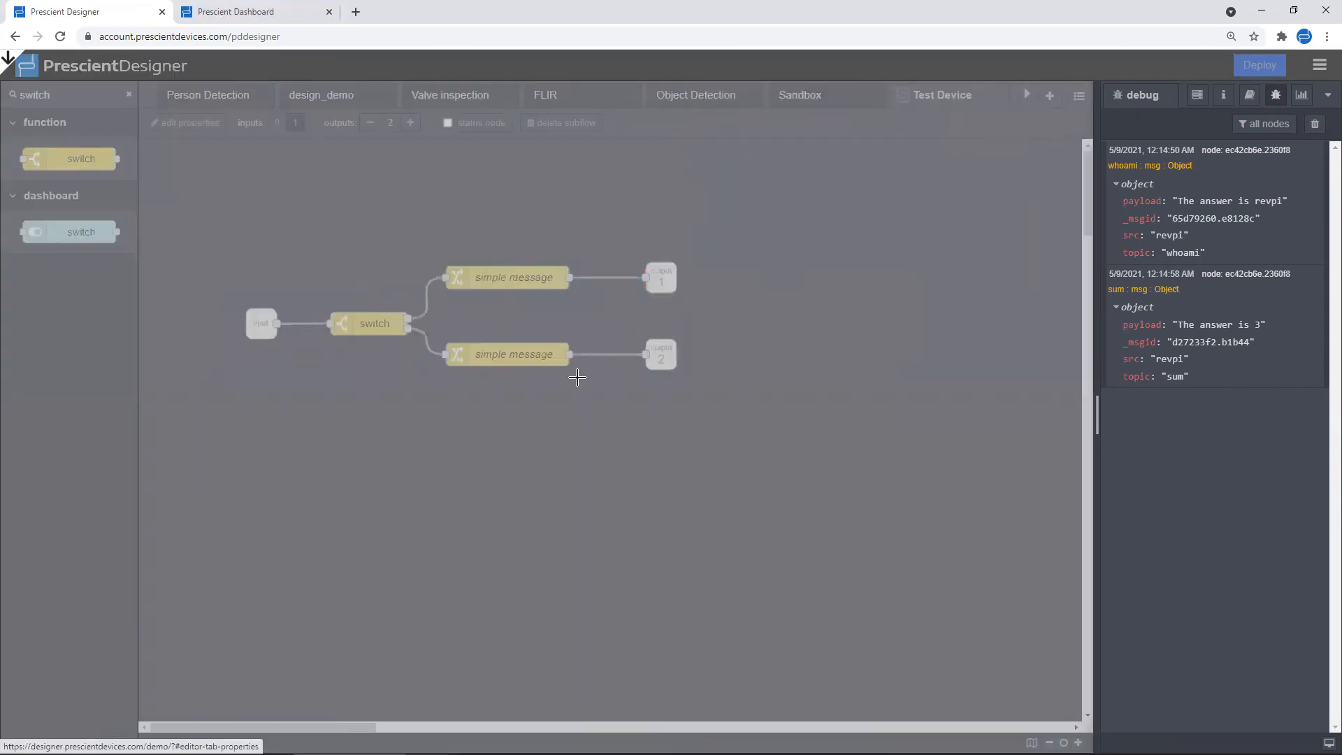